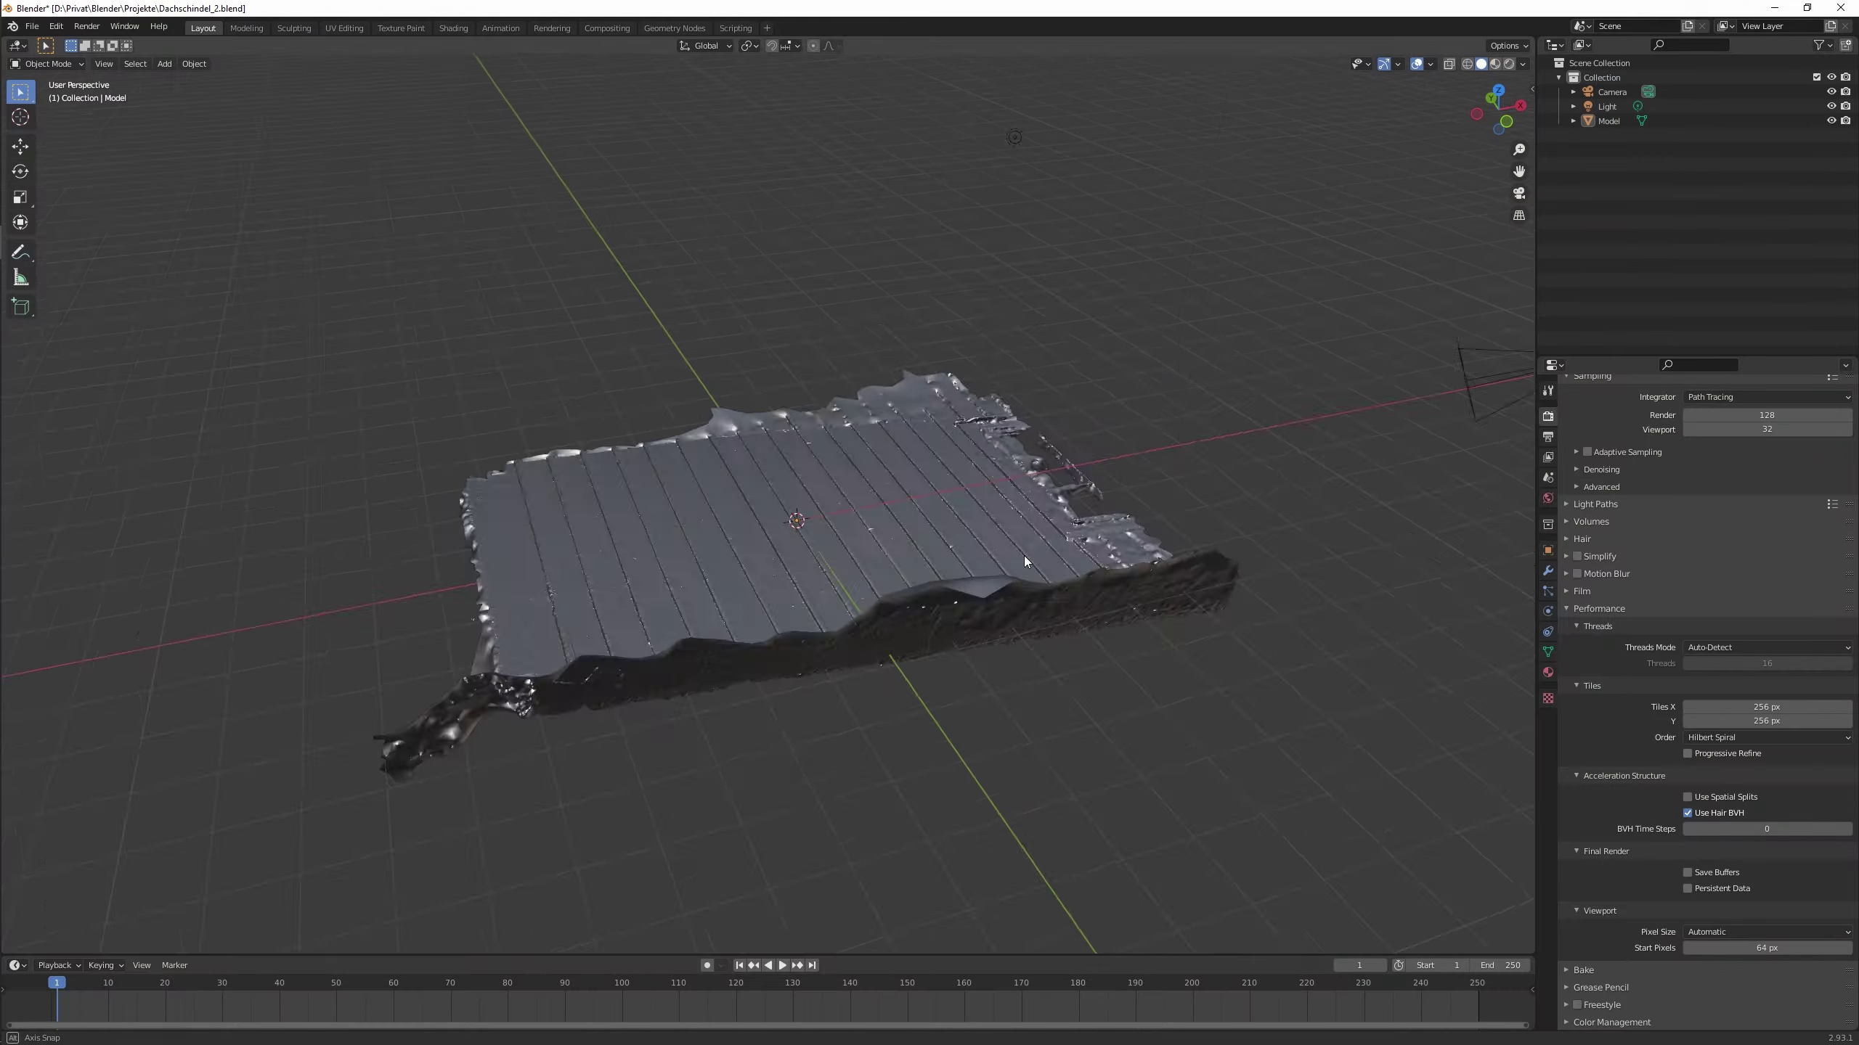
Show the scanned wall with its red wood texture in Material Preview, view it from above, and save.
{"action": "middle_click_drag", "start_coordinate": [1024, 555], "coordinate": [955, 567]}
{"action": "scroll", "coordinate": [895, 645], "scroll_direction": "up", "scroll_amount": 5}
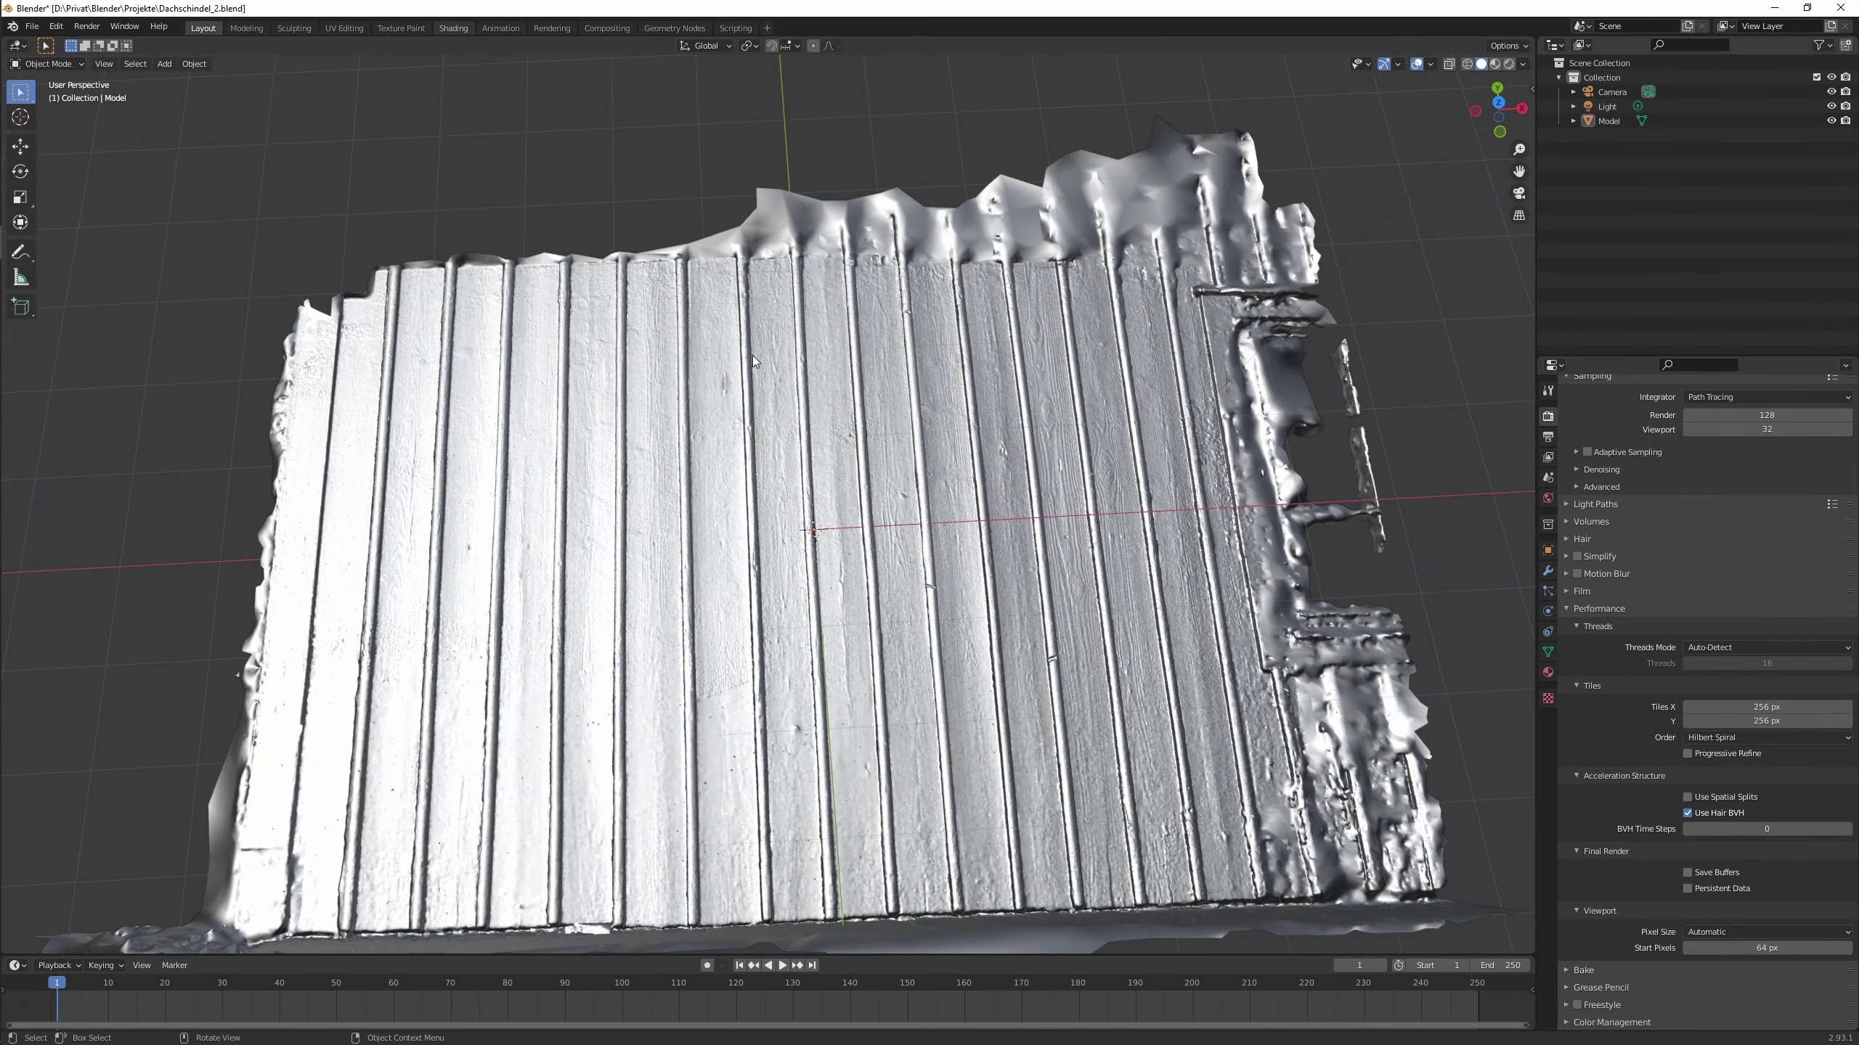
{"action": "left_click", "coordinate": [453, 28]}
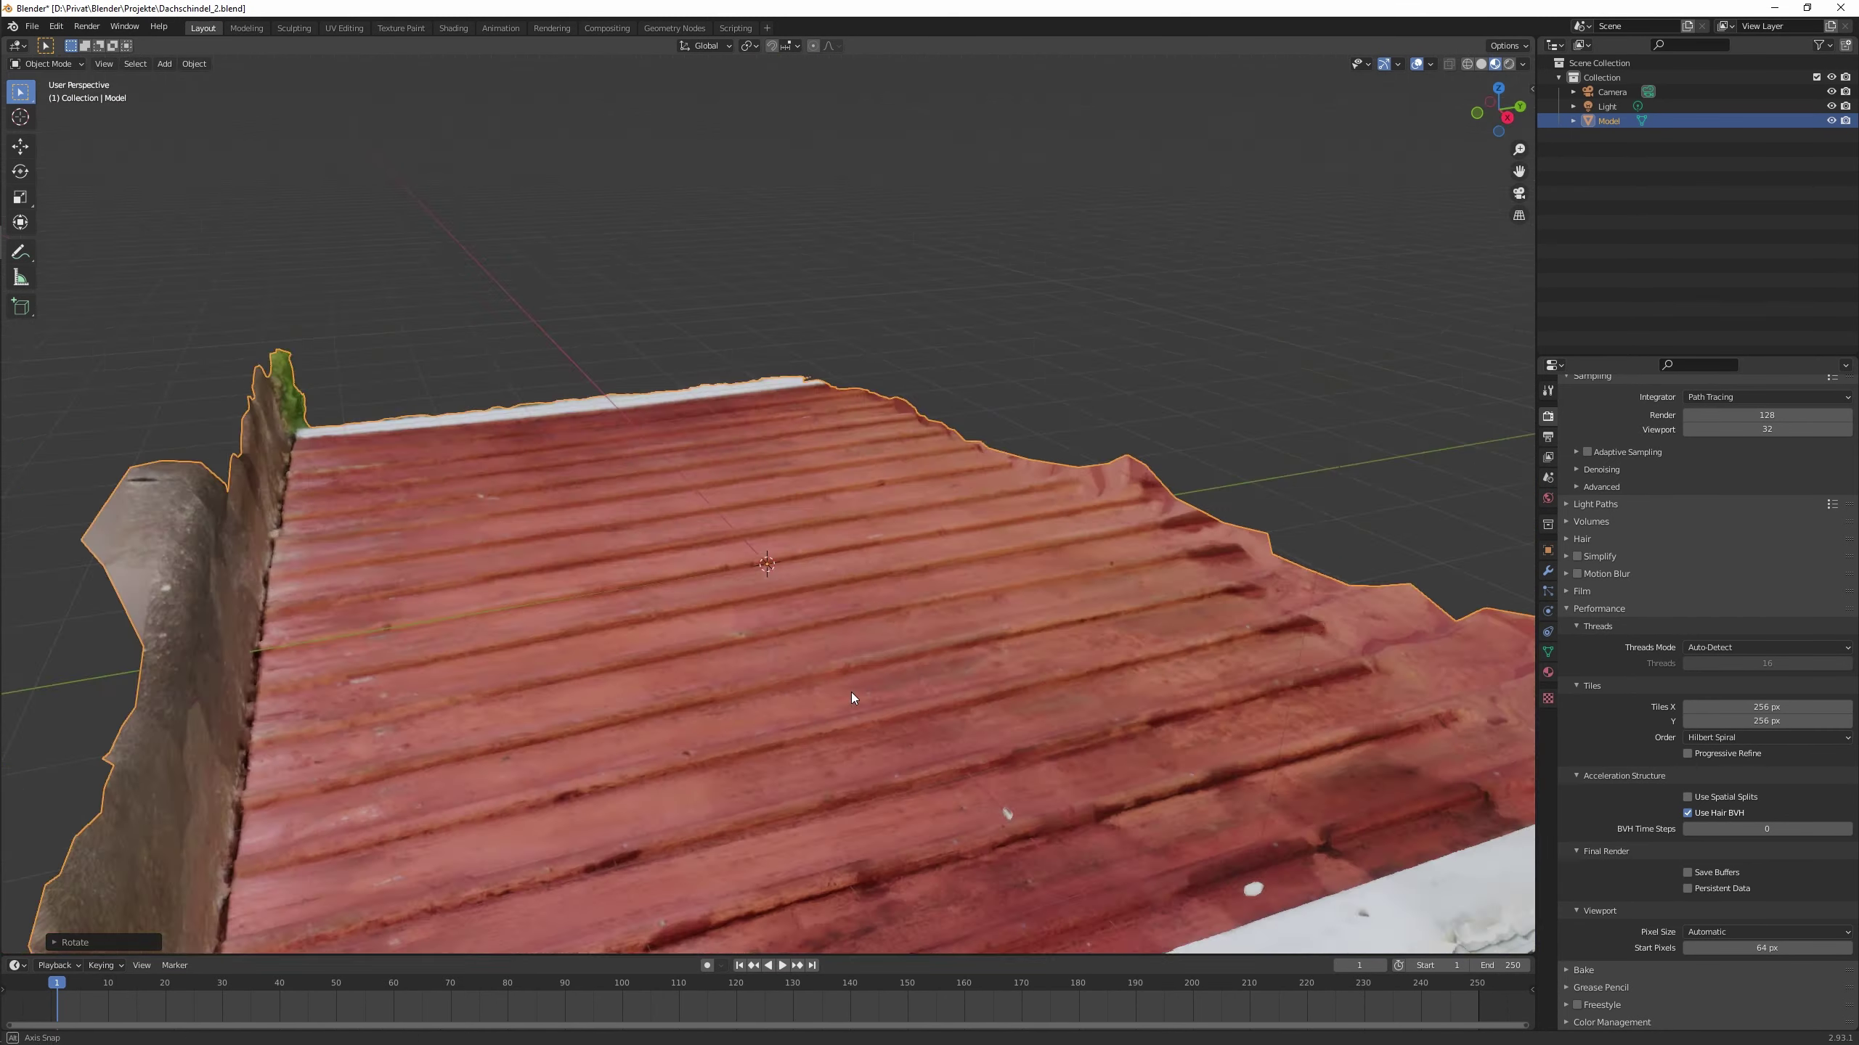
{"action": "key", "text": "KP_7"}
{"action": "key", "text": "ctrl+s"}
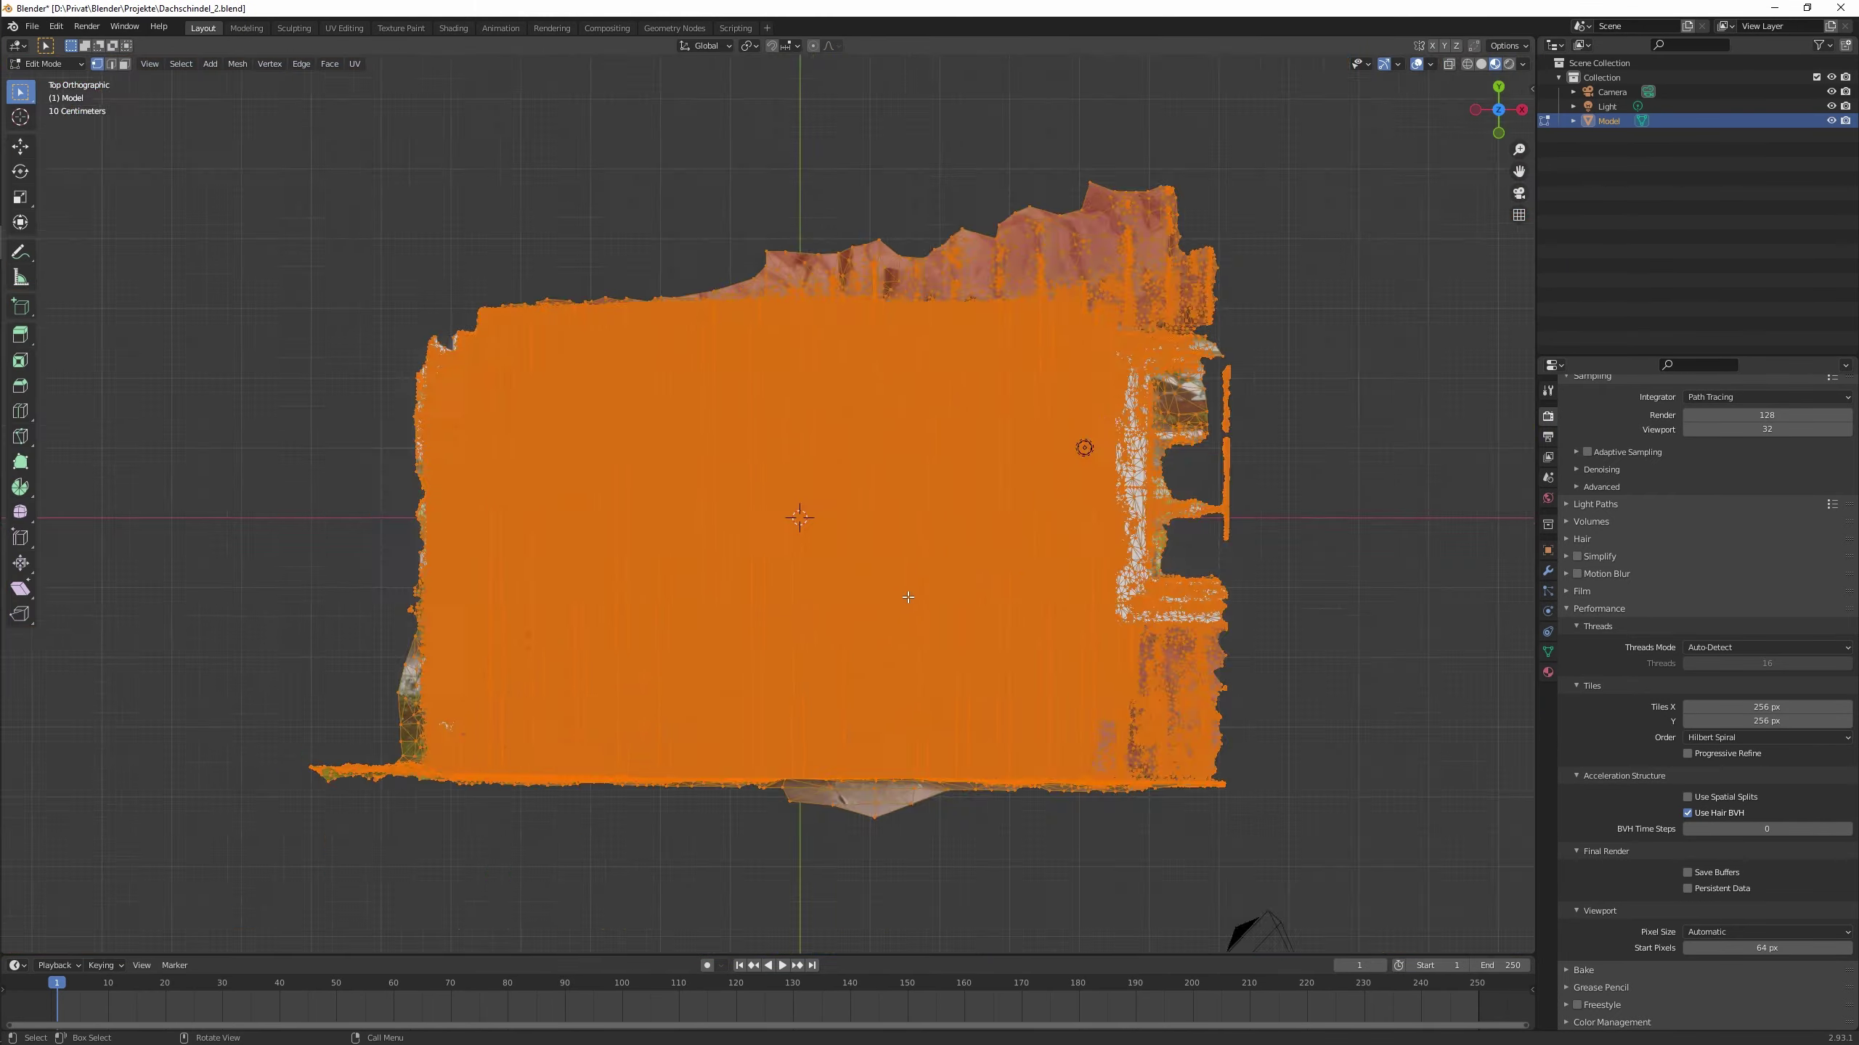
Clear the mesh selection and bring up the mesh options to start stray-vertex cleanup.
{"action": "mouse_move", "coordinate": [920, 579]}
{"action": "middle_mouse_down"}
{"action": "mouse_move", "coordinate": [855, 684]}
{"action": "mouse_move", "coordinate": [920, 584]}
{"action": "middle_mouse_up"}
{"action": "key", "text": "alt+a"}
{"action": "right_click", "coordinate": [921, 584]}
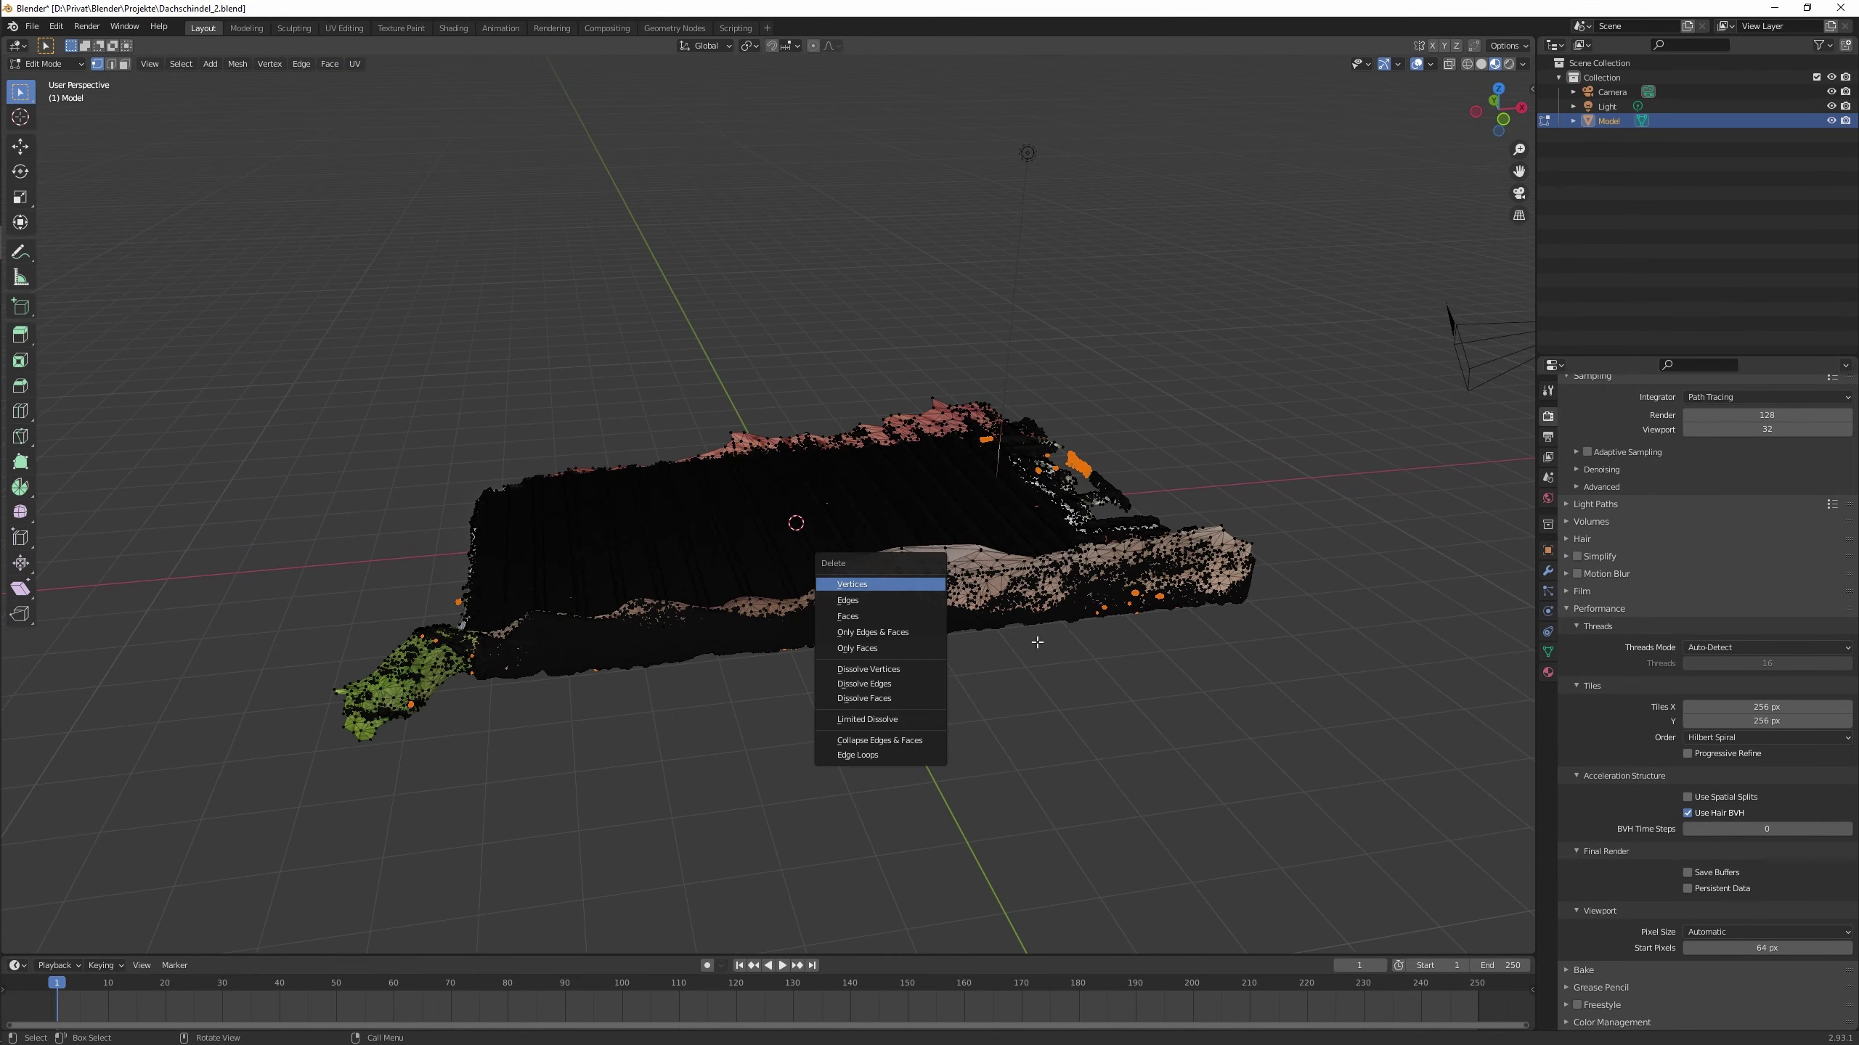
{"action": "key", "text": "Escape"}
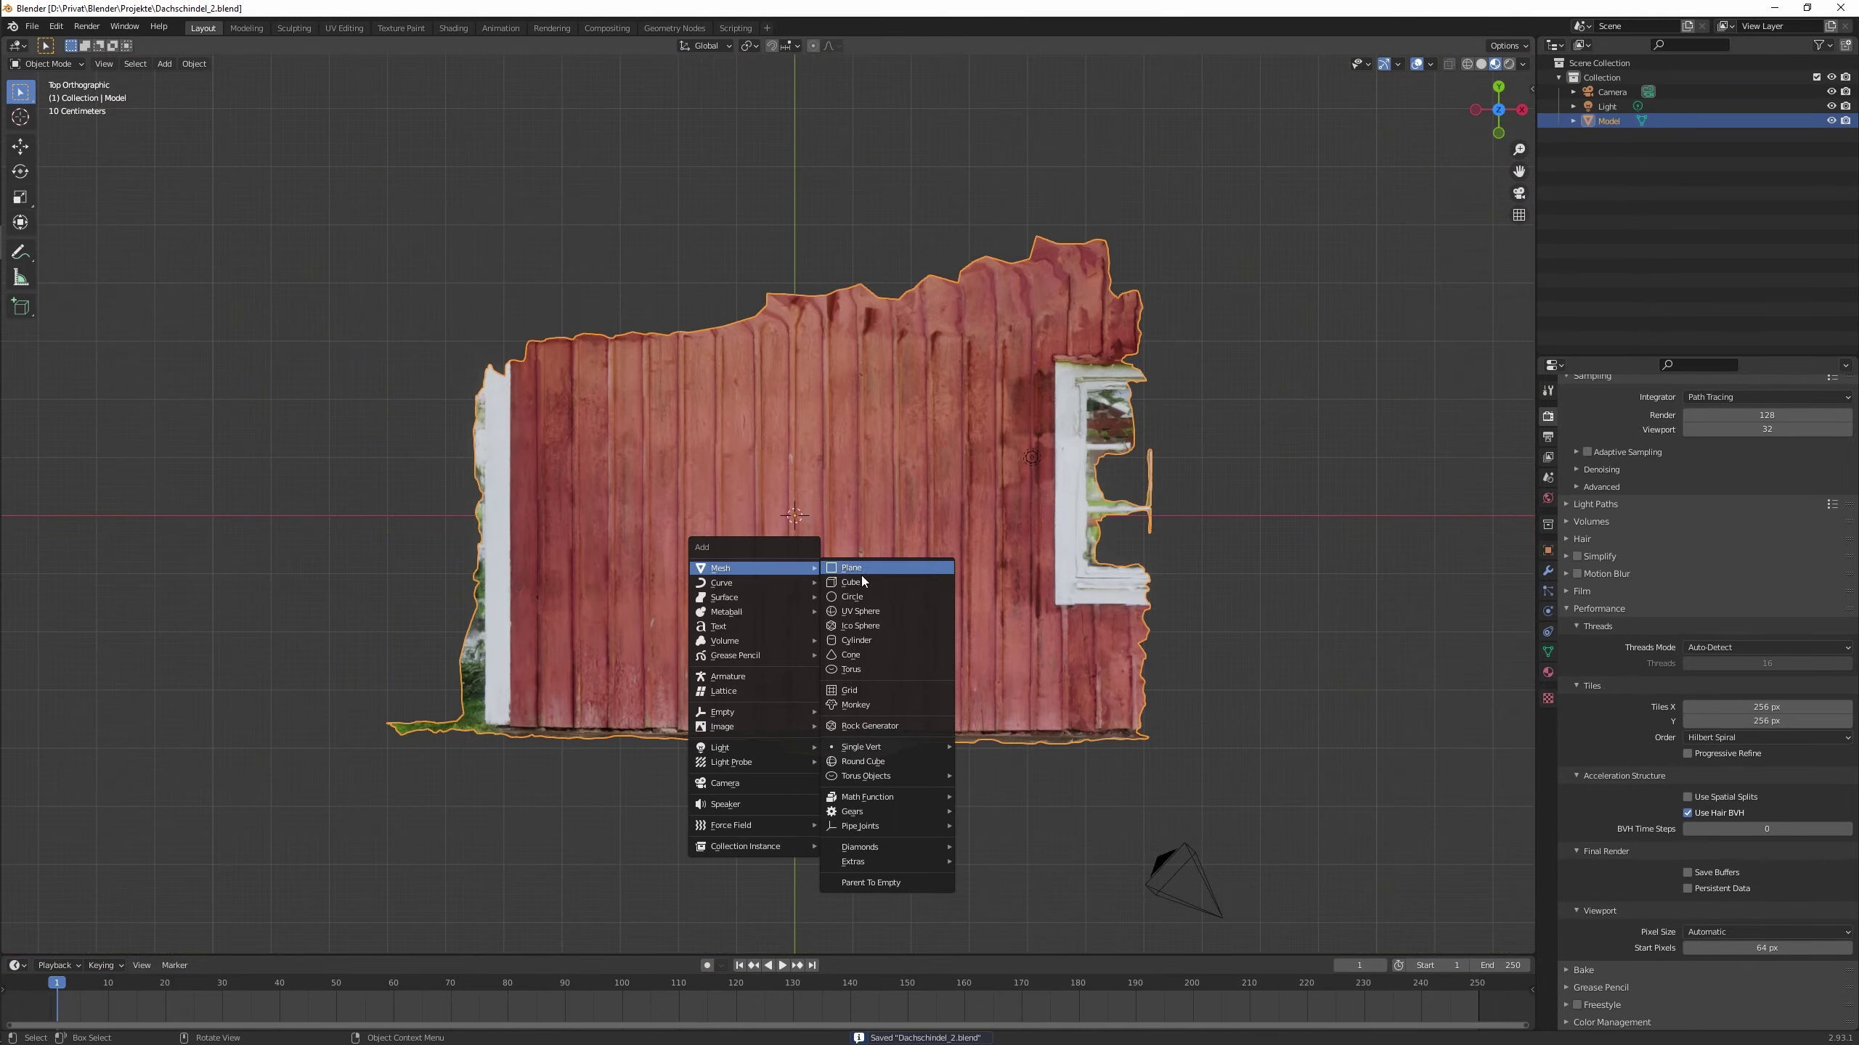
Add a cube, scale it, and extrude its face out into a large plane.
{"action": "left_click", "coordinate": [861, 582]}
{"action": "key", "text": "s"}
{"action": "key", "text": "Tab"}
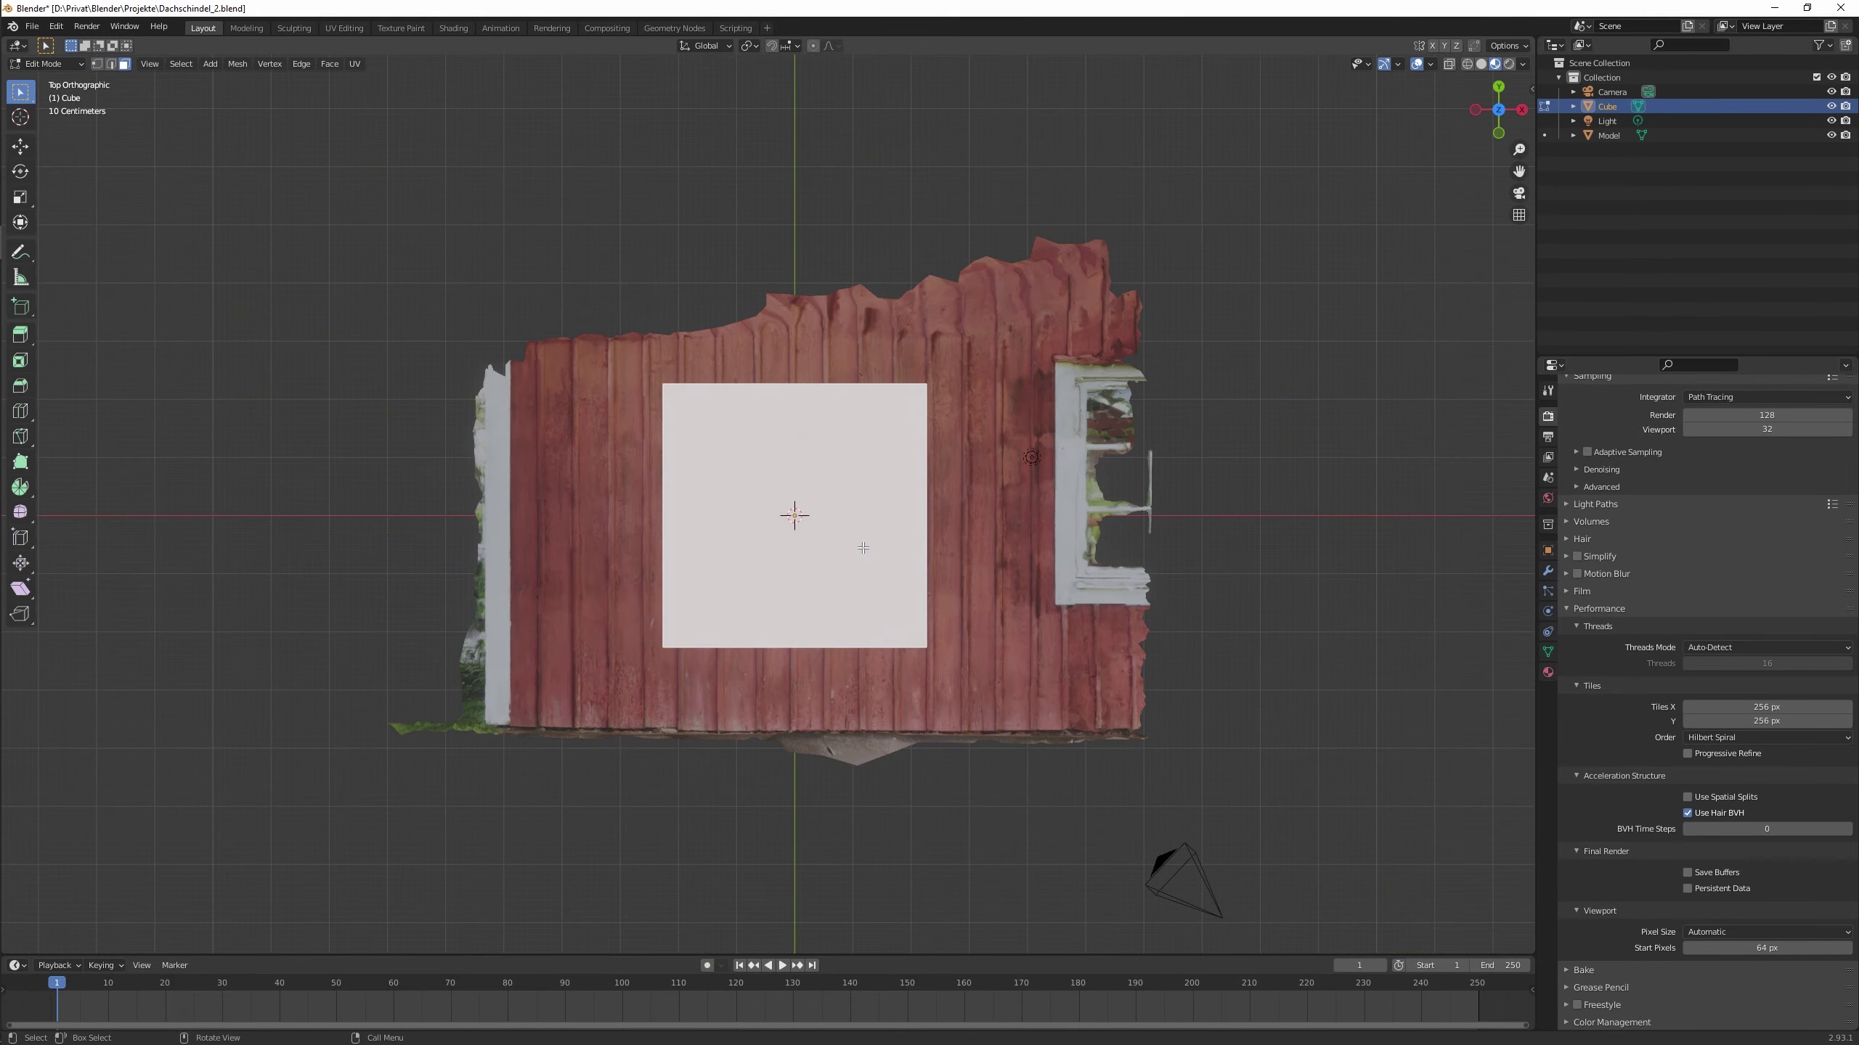
{"action": "key", "text": "e"}
{"action": "key", "text": "s"}
{"action": "left_click", "coordinate": [1207, 308]}
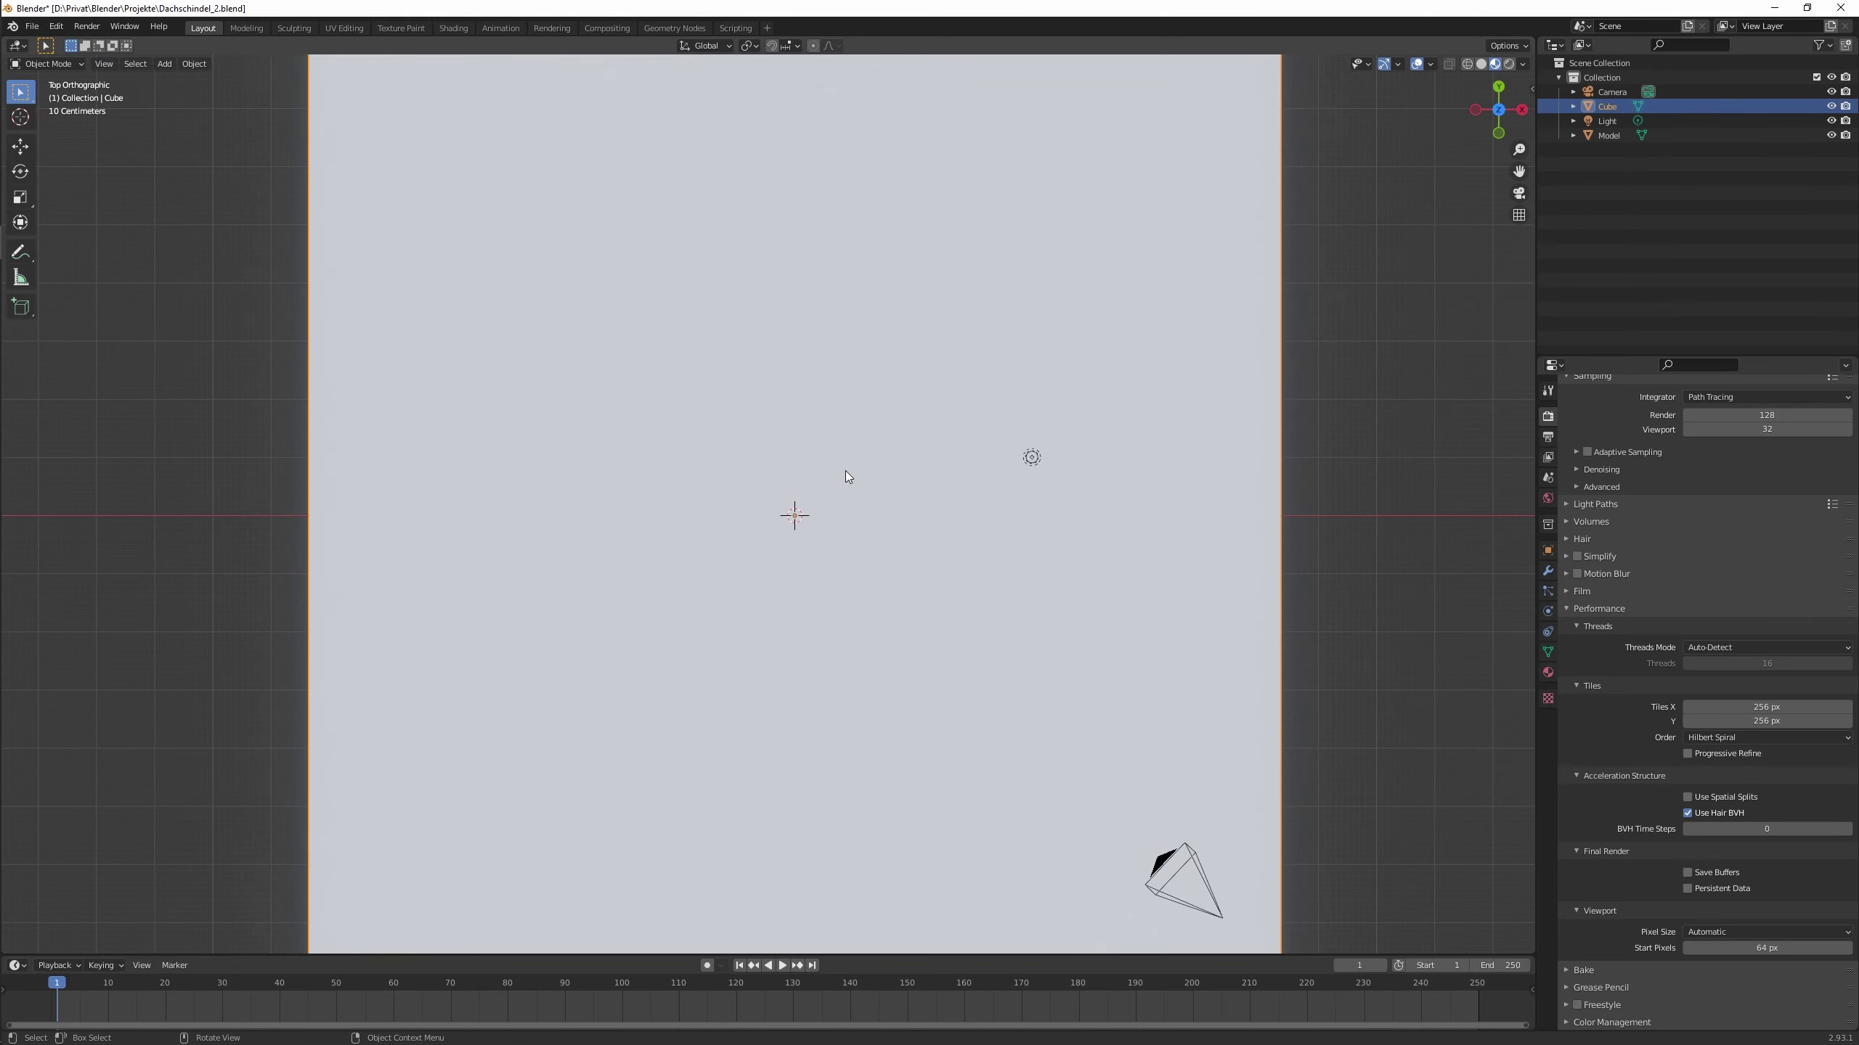
Delete the inner edges and inset the remaining face, viewed from the top.
{"action": "mouse_move", "coordinate": [734, 437]}
{"action": "middle_mouse_down"}
{"action": "mouse_move", "coordinate": [977, 721]}
{"action": "mouse_move", "coordinate": [1071, 490]}
{"action": "middle_mouse_up"}
{"action": "key", "text": "x"}
{"action": "left_click", "coordinate": [977, 714]}
{"action": "key", "text": "KP_7"}
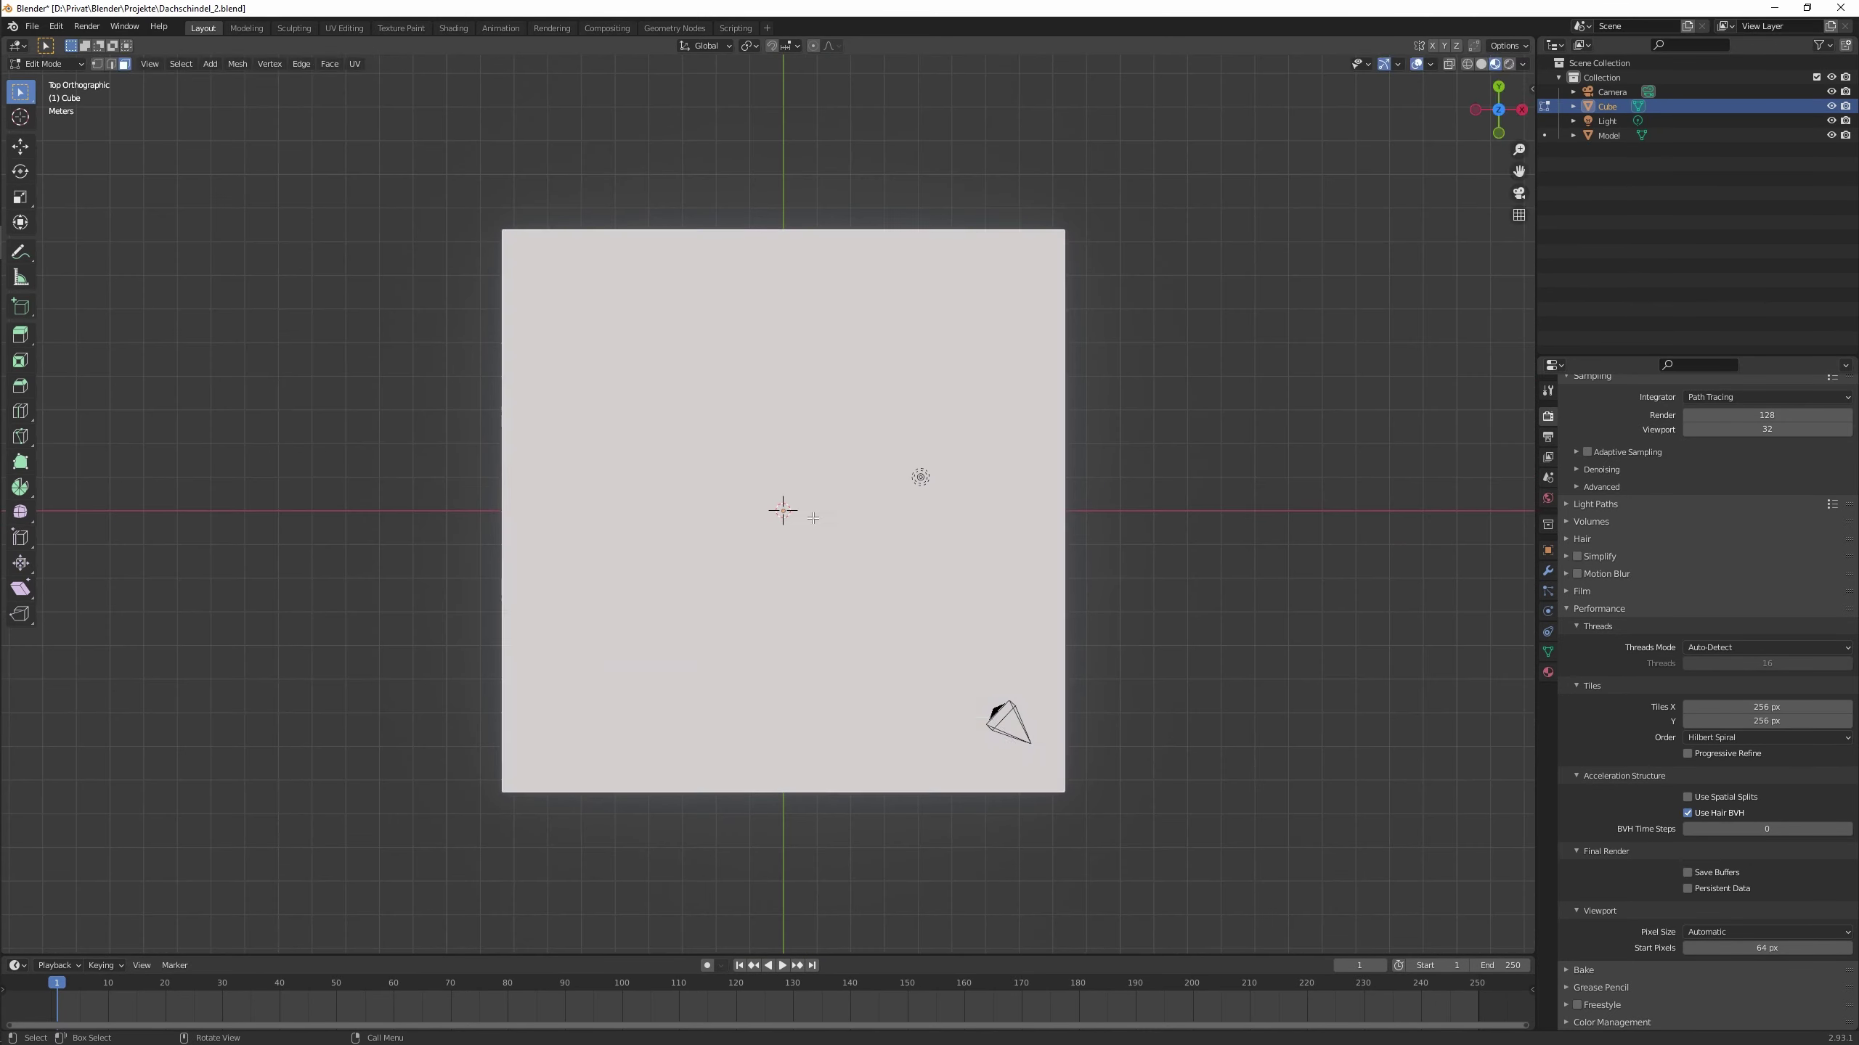
{"action": "key", "text": "a"}
{"action": "key", "text": "i"}
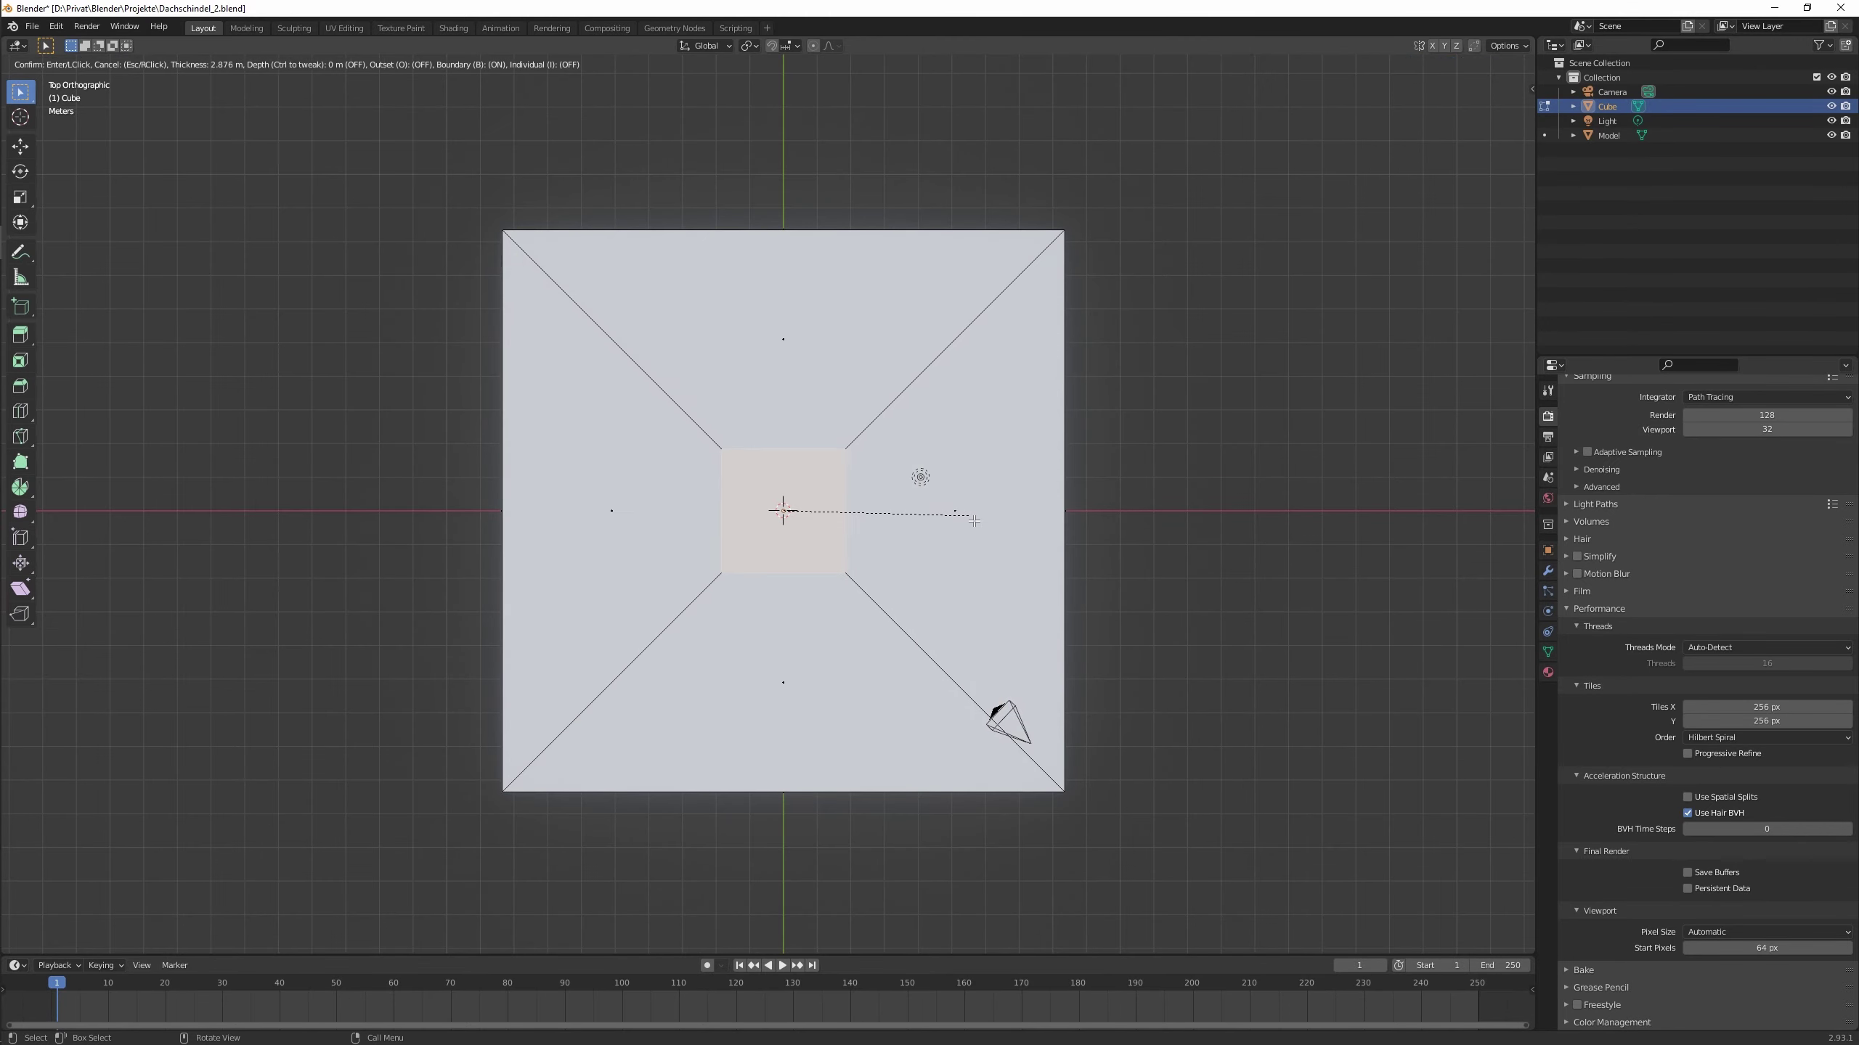
{"action": "left_click", "coordinate": [966, 527]}
Move and resize the cutter into a square over the scanned wall.
{"action": "middle_click_drag", "start_coordinate": [966, 527], "coordinate": [877, 507]}
{"action": "right_click", "coordinate": [877, 507]}
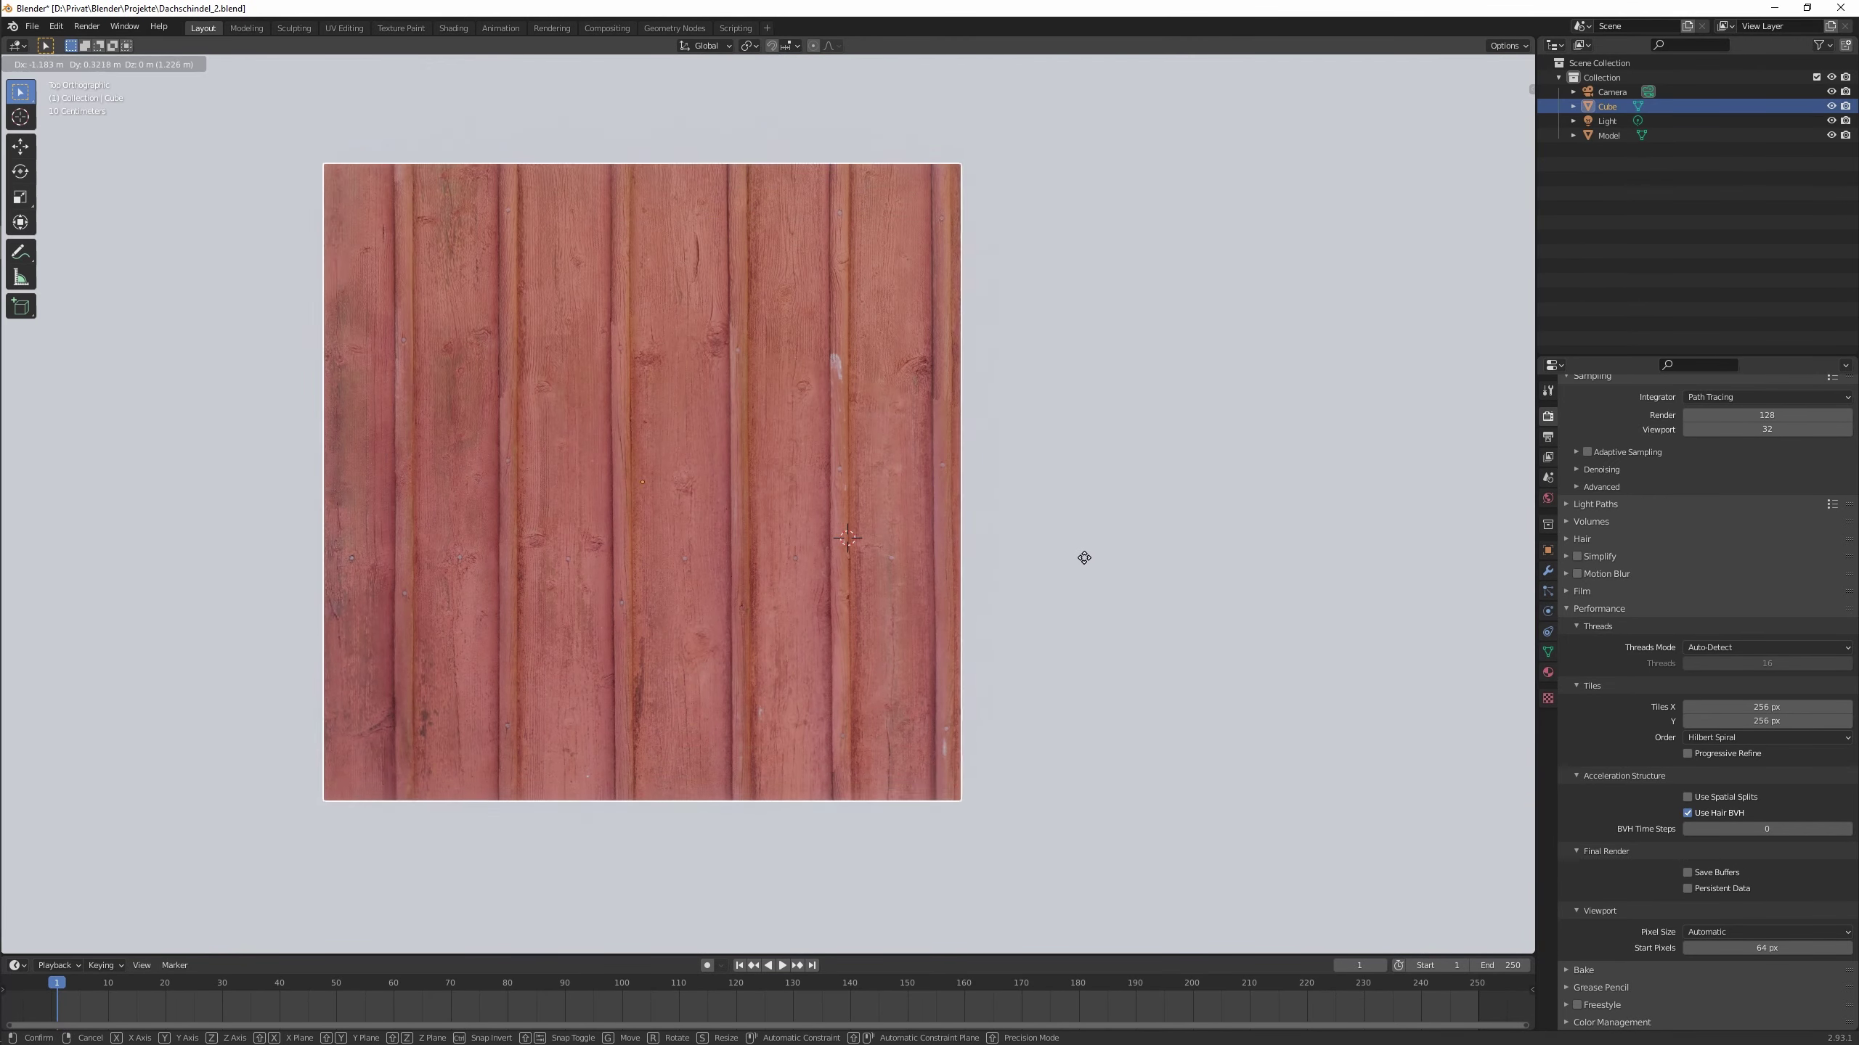
{"action": "left_click", "coordinate": [1083, 551]}
{"action": "key", "text": "s"}
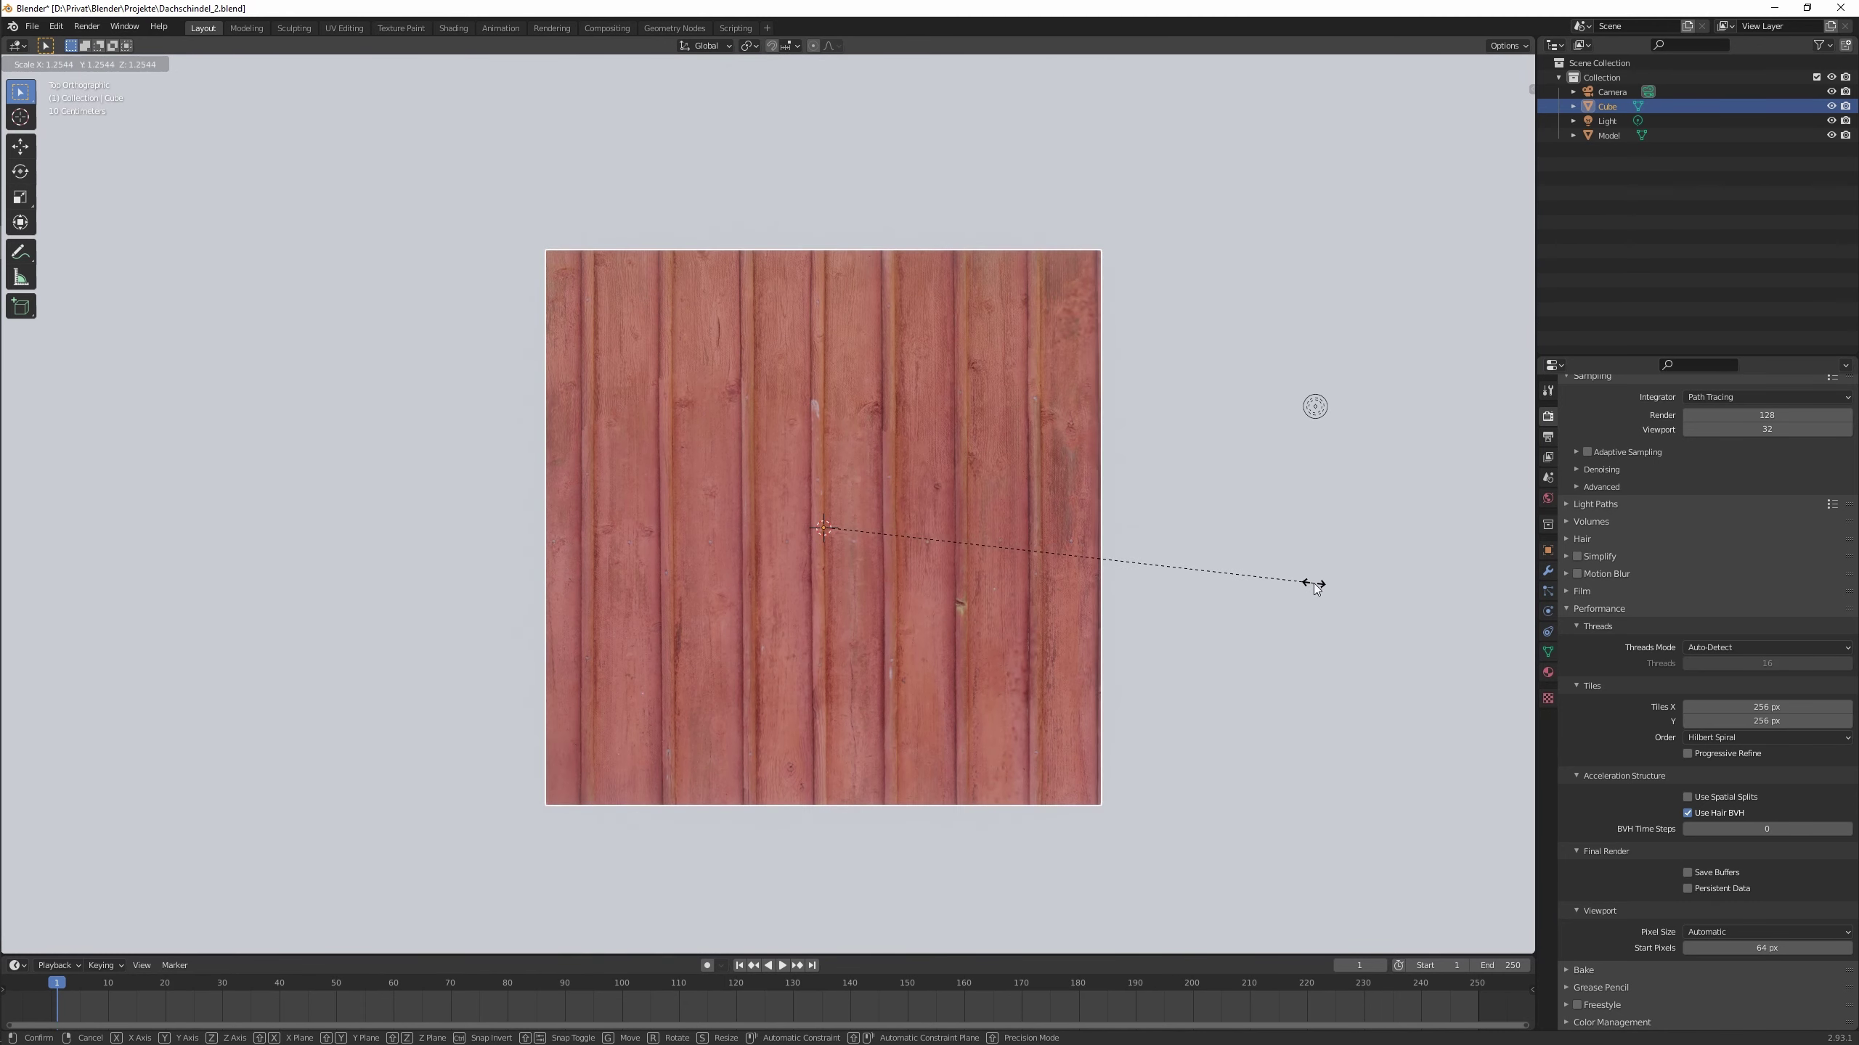
{"action": "left_click", "coordinate": [1310, 581]}
{"action": "key", "text": "g"}
{"action": "left_click", "coordinate": [1215, 594]}
{"action": "key", "text": "s"}
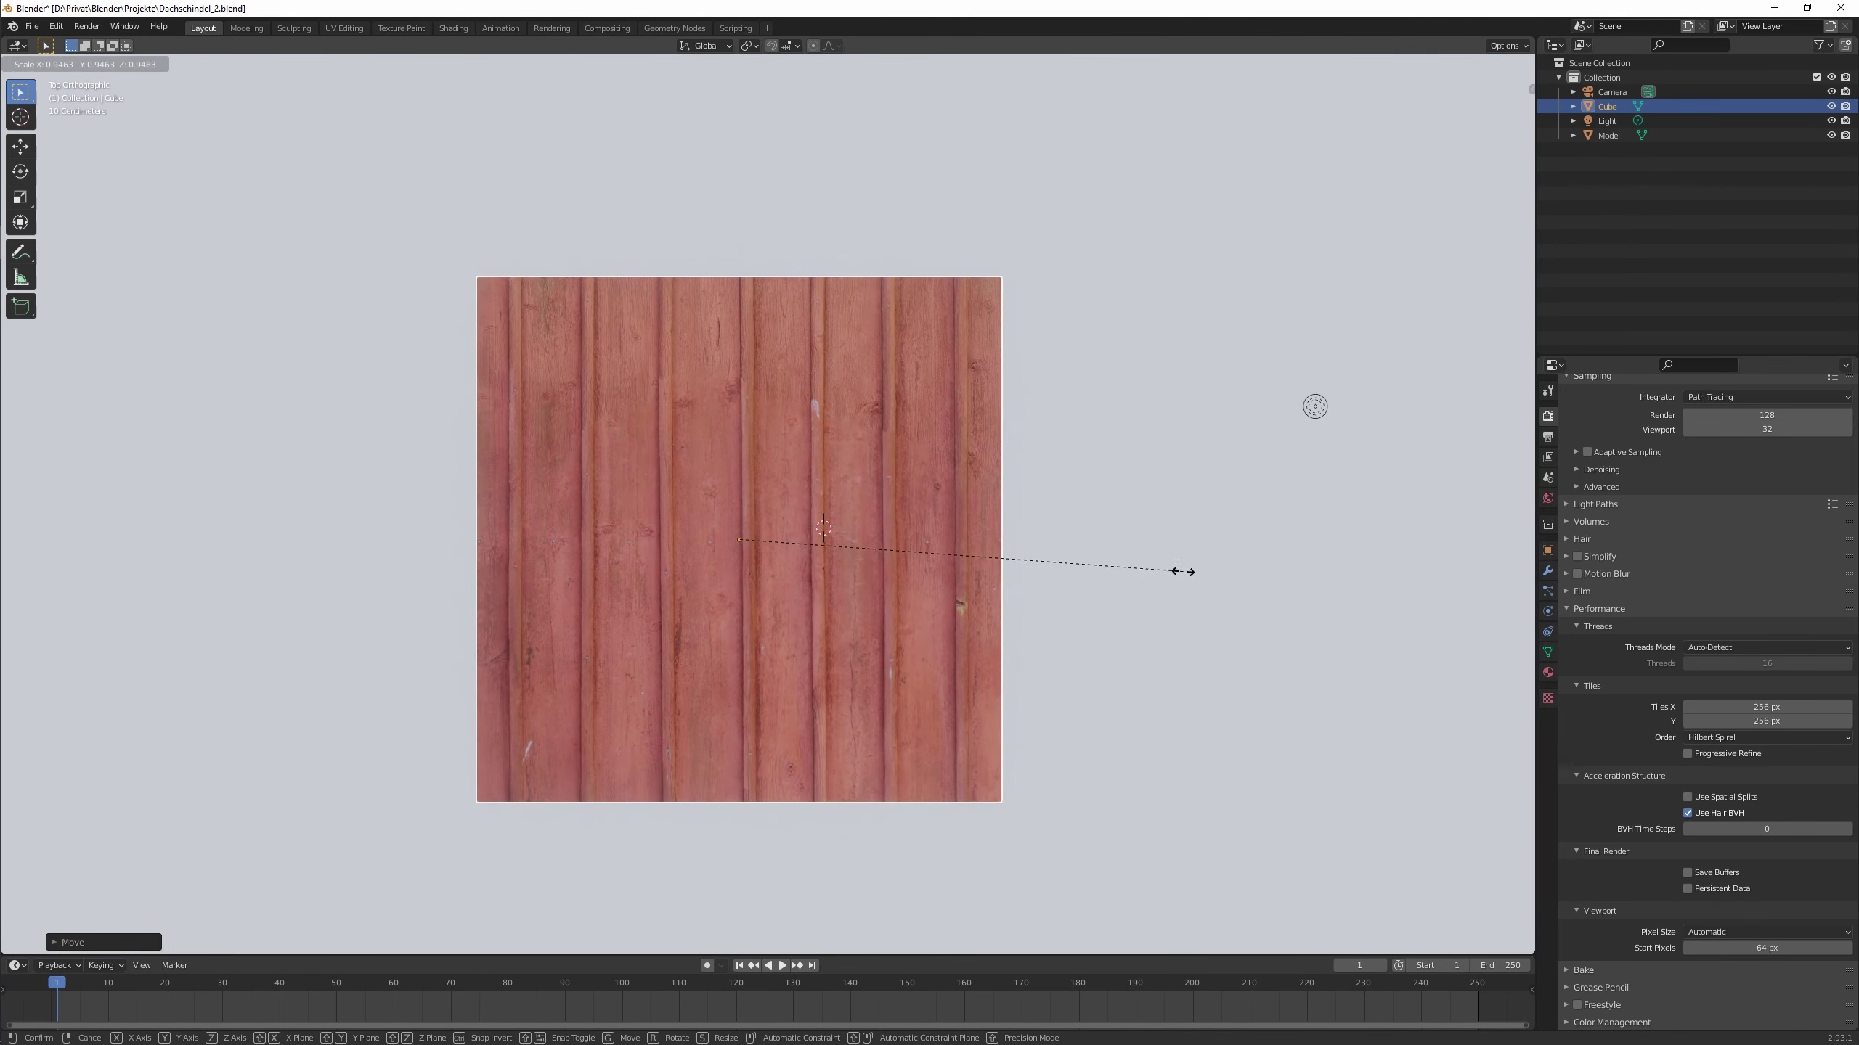
{"action": "left_click", "coordinate": [1411, 527]}
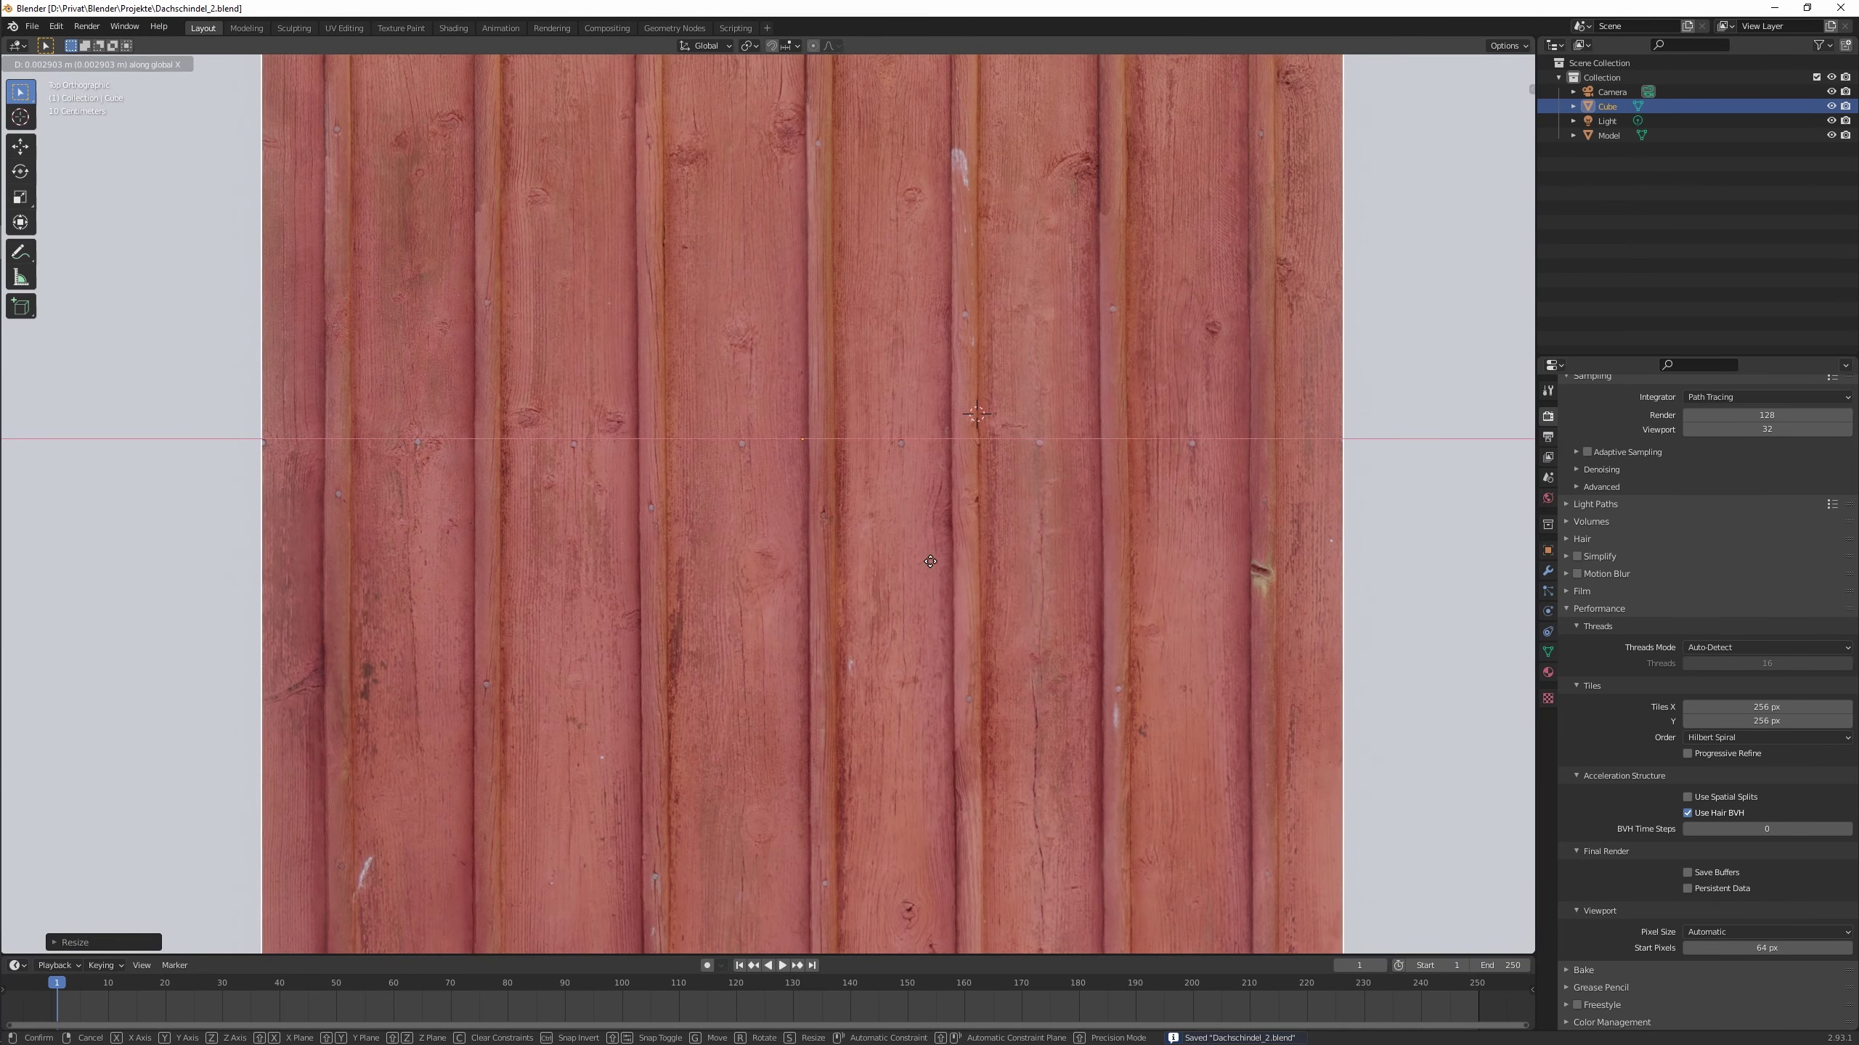
Add a Boolean modifier on the scanned wall using the Cube as cutter.
{"action": "key", "text": "ctrl+z"}
{"action": "scroll", "coordinate": [925, 557], "scroll_direction": "down", "scroll_amount": 8}
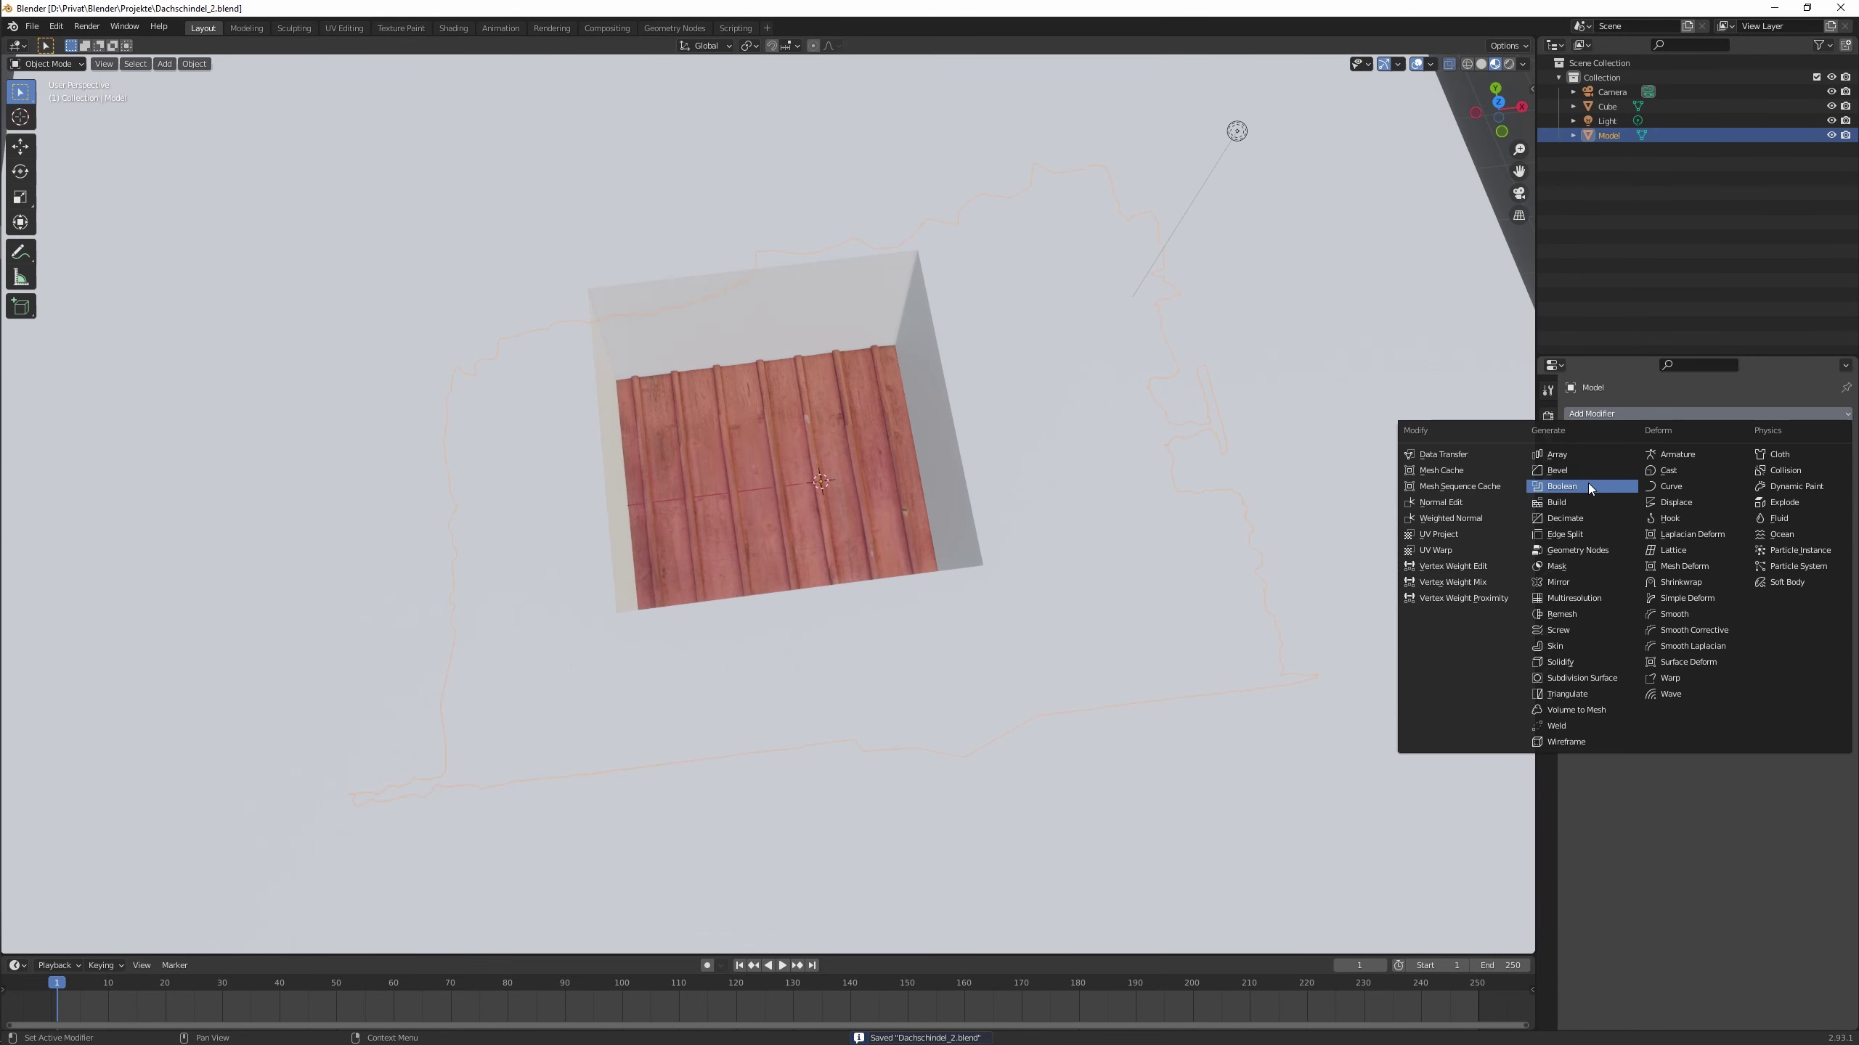
{"action": "left_click", "coordinate": [1561, 486]}
{"action": "left_click", "coordinate": [1826, 496]}
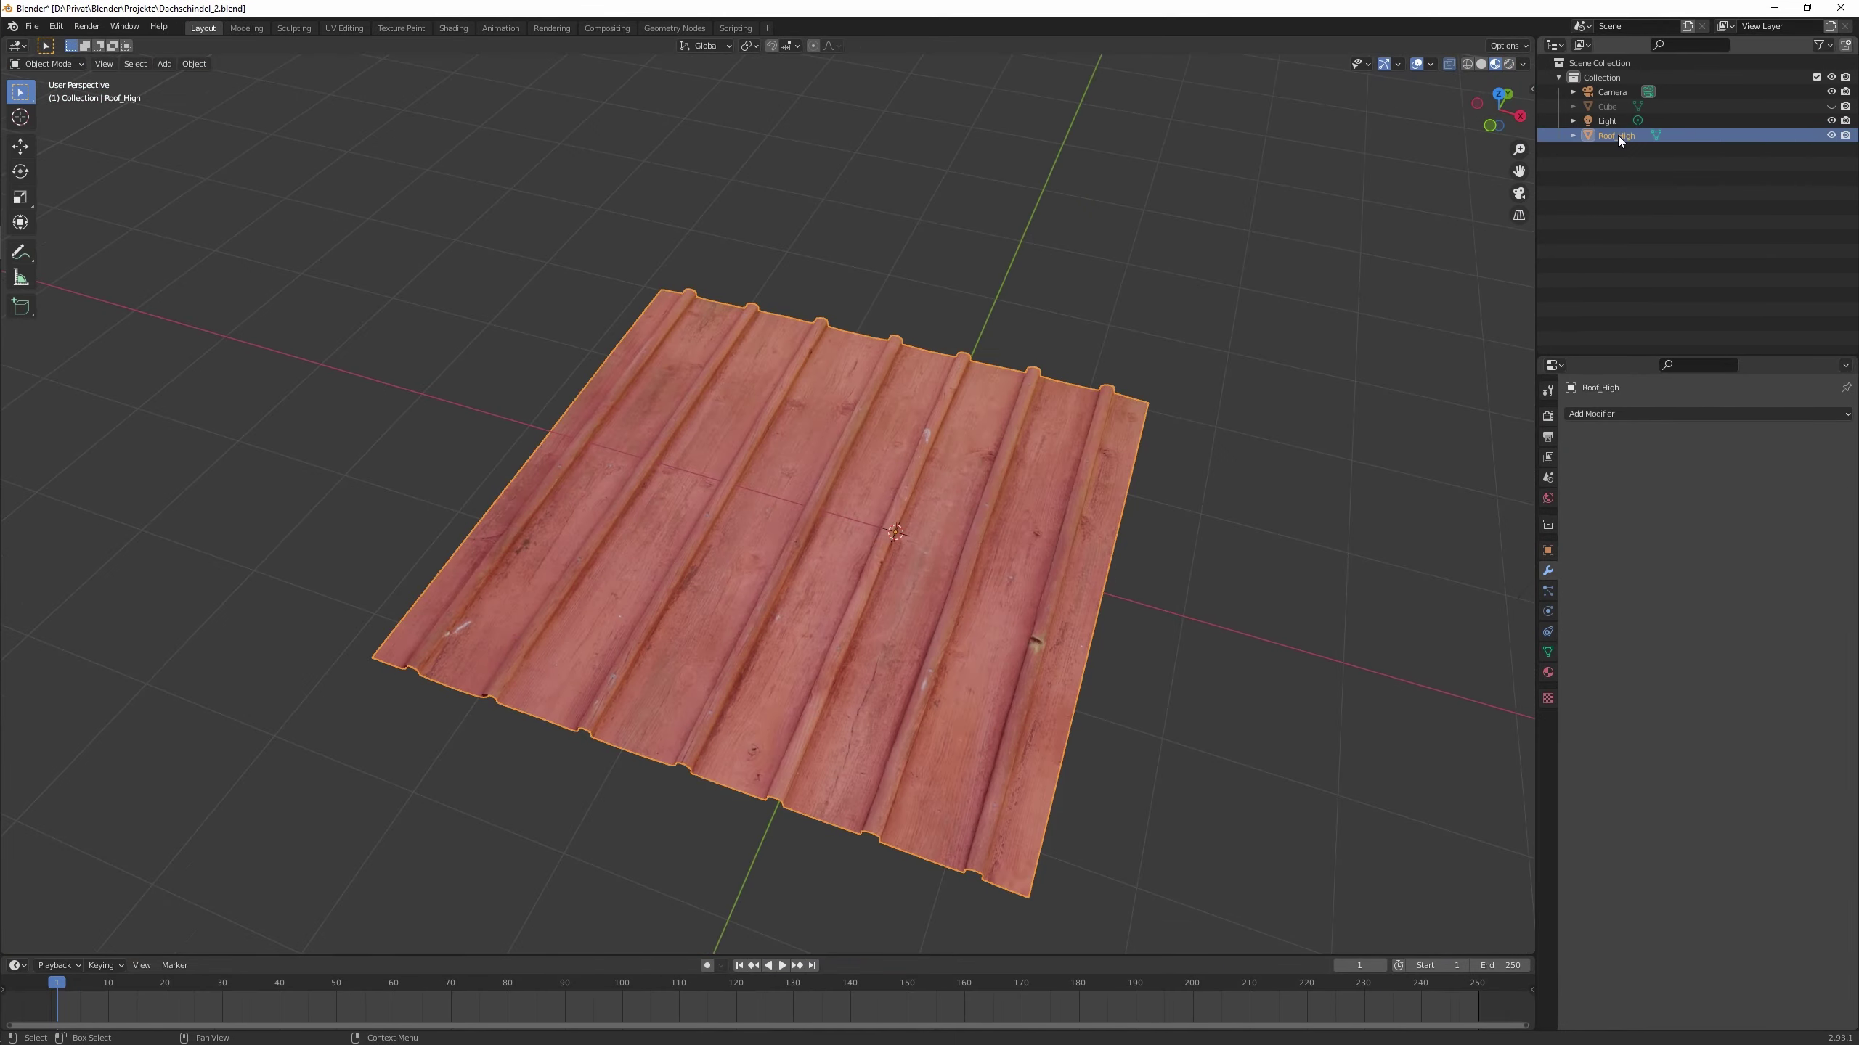
Rename the duplicated roof object to Roof_High.Remesh.
{"action": "double_click", "coordinate": [1632, 149]}
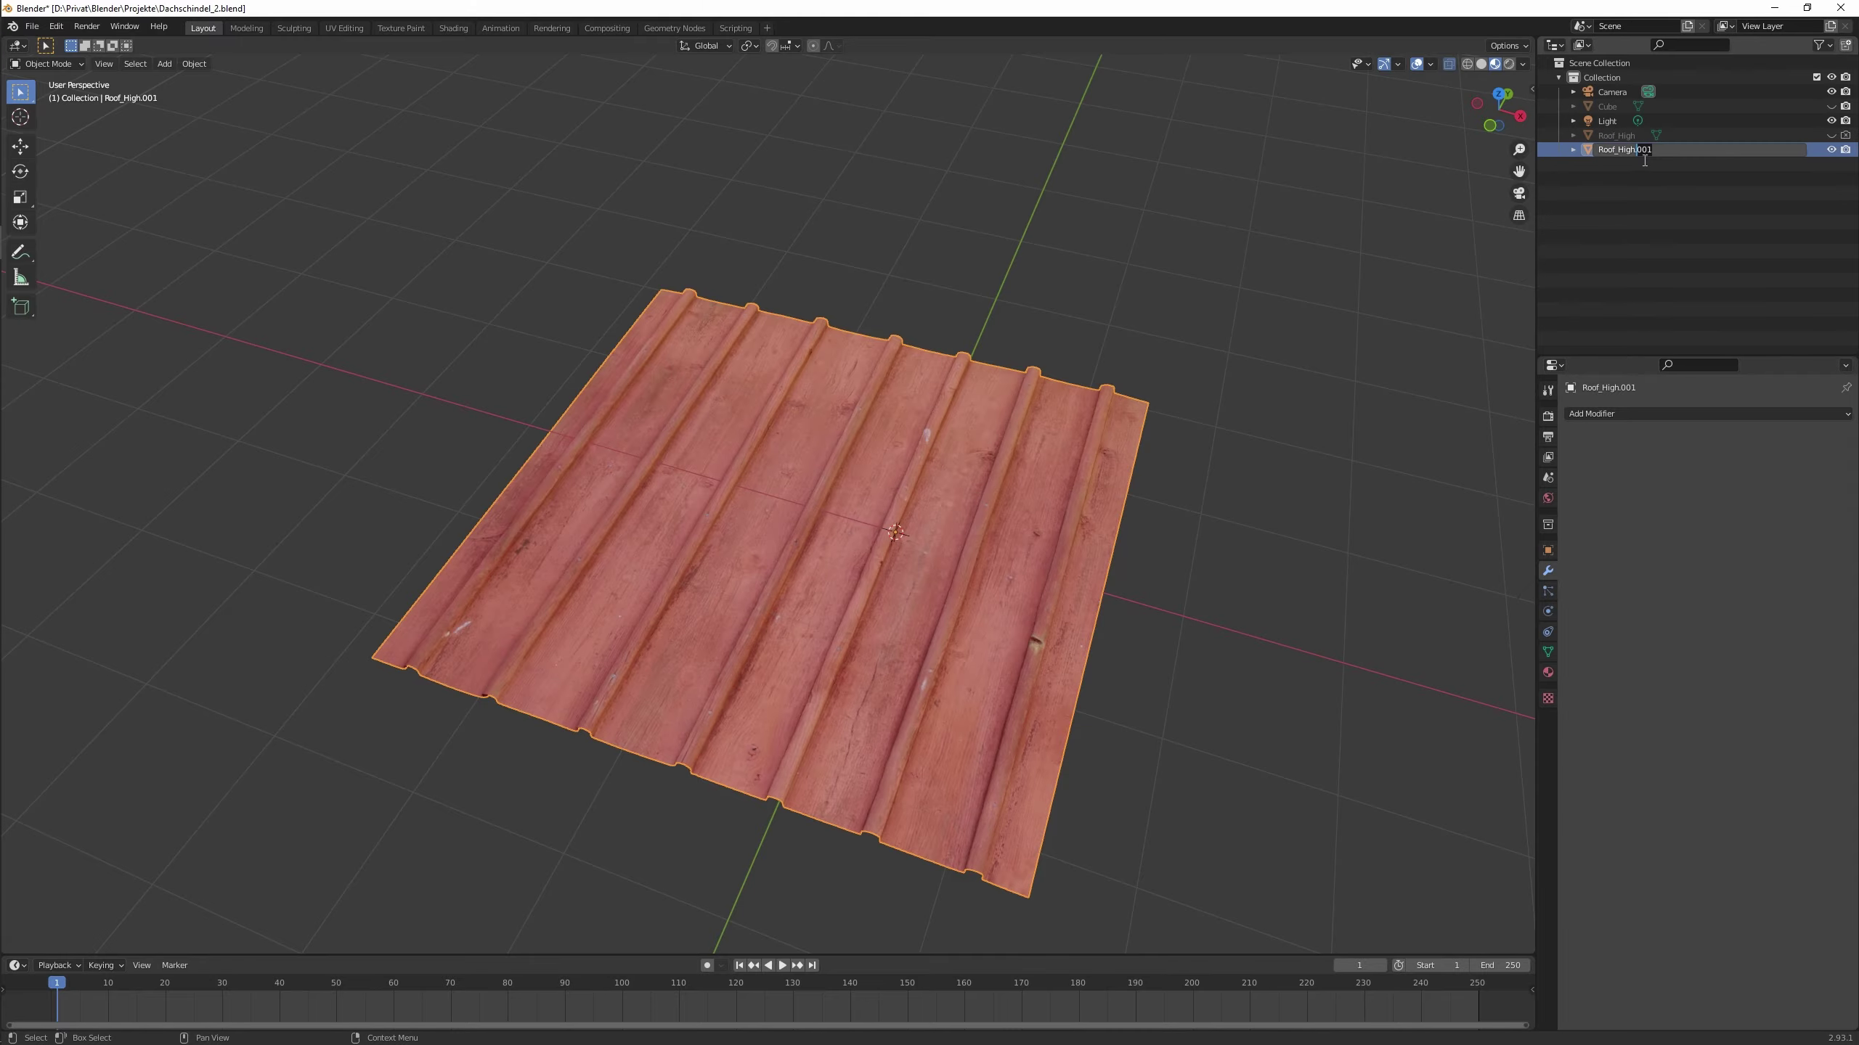
{"action": "type", "text": "Remesh"}
{"action": "key", "text": "Return"}
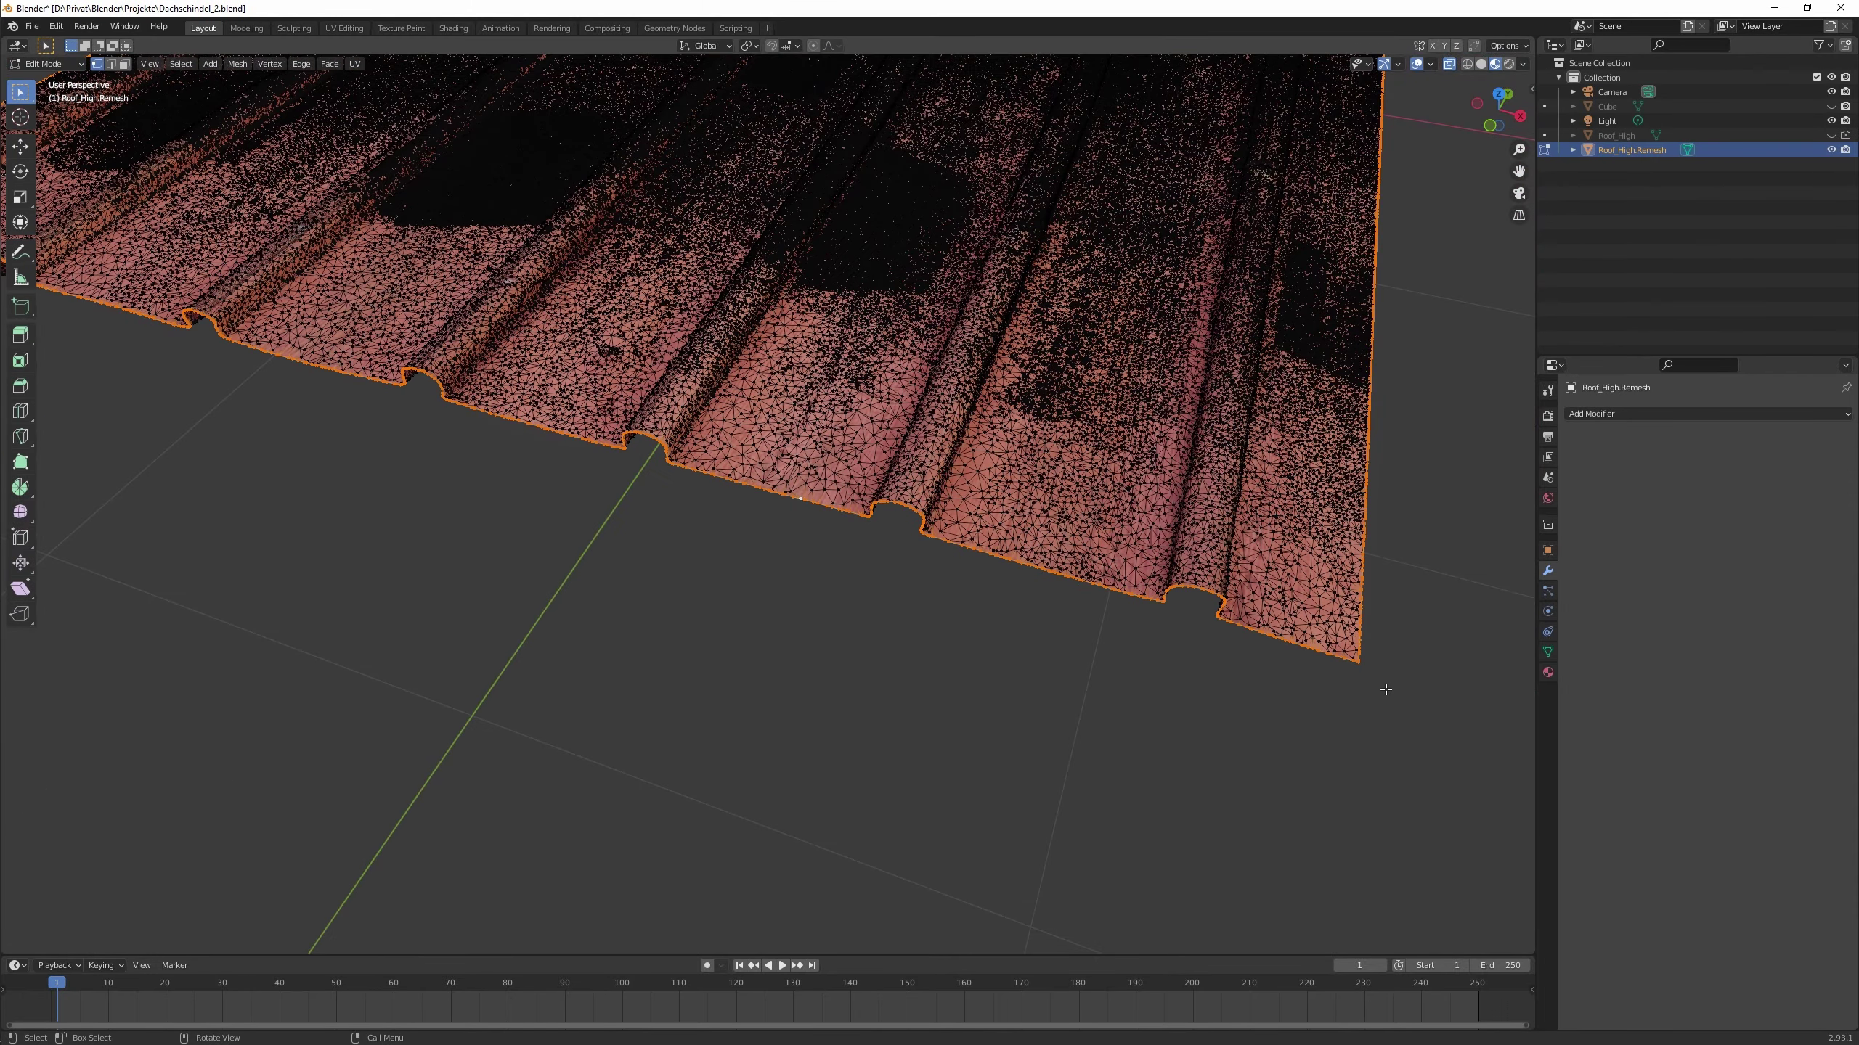
Extrude the border edges down on Z, flatten and slightly rotate them, then save.
{"action": "key", "text": "KP_1"}
{"action": "scroll", "coordinate": [1171, 572], "scroll_direction": "up", "scroll_amount": 5}
{"action": "key", "text": "g"}
{"action": "key", "text": "z"}
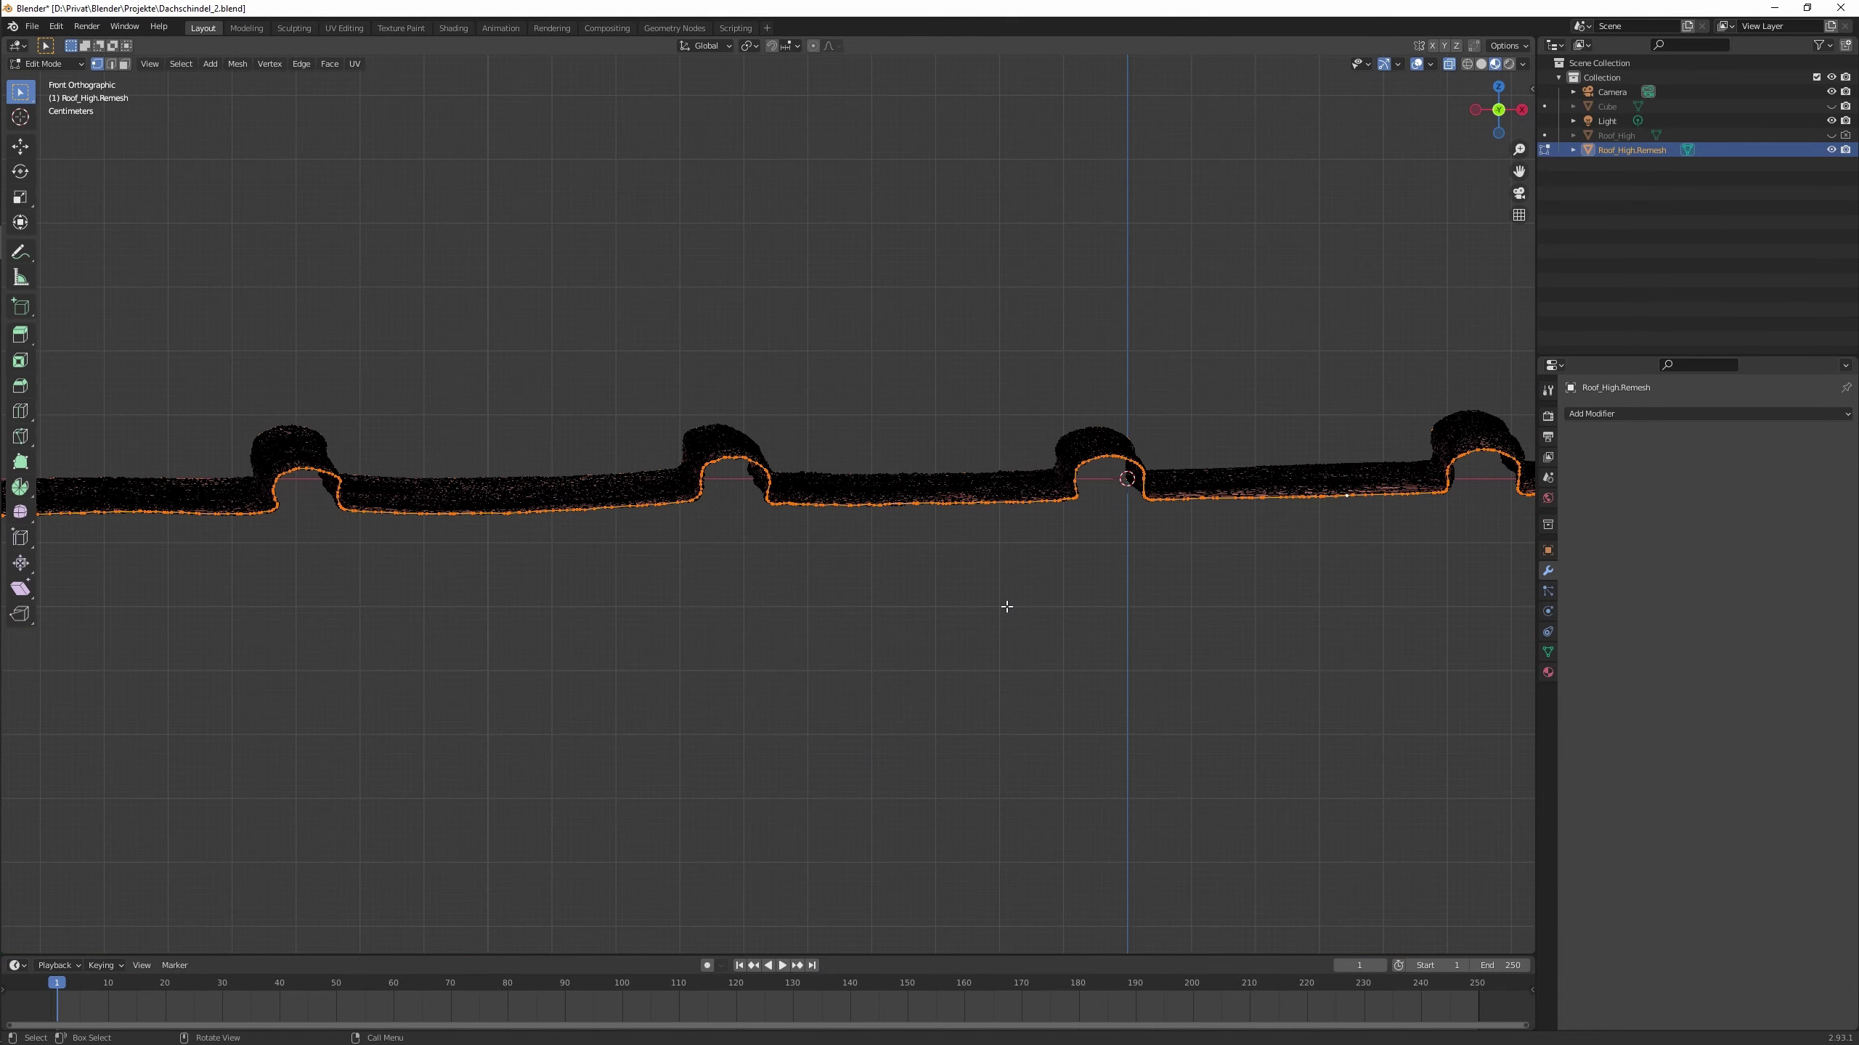
{"action": "key", "text": "s"}
{"action": "left_click", "coordinate": [996, 644]}
{"action": "scroll", "coordinate": [995, 644], "scroll_direction": "down", "scroll_amount": 3}
{"action": "key", "text": "r"}
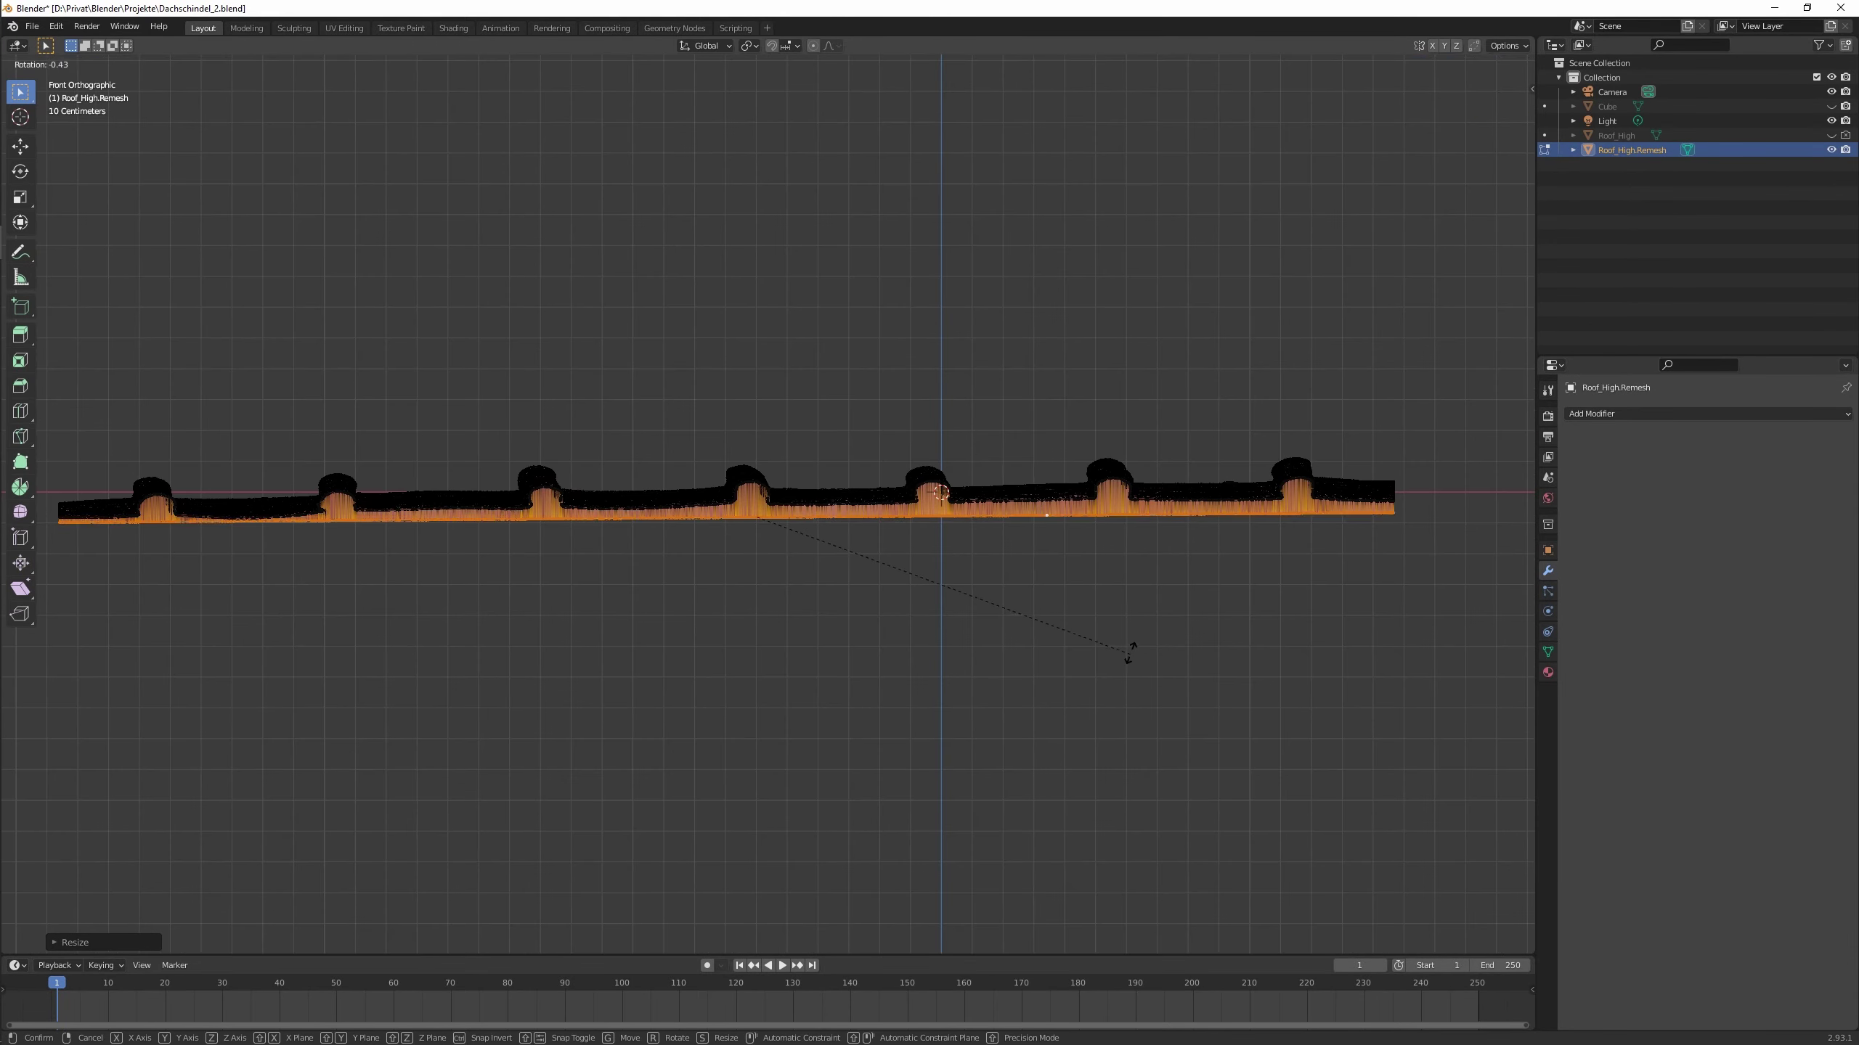
{"action": "left_click", "coordinate": [1129, 653]}
{"action": "key", "text": "ctrl+s"}
Check the panel's underside, then merge the whole mesh by distance.
{"action": "middle_click_drag", "start_coordinate": [1219, 642], "coordinate": [1011, 627]}
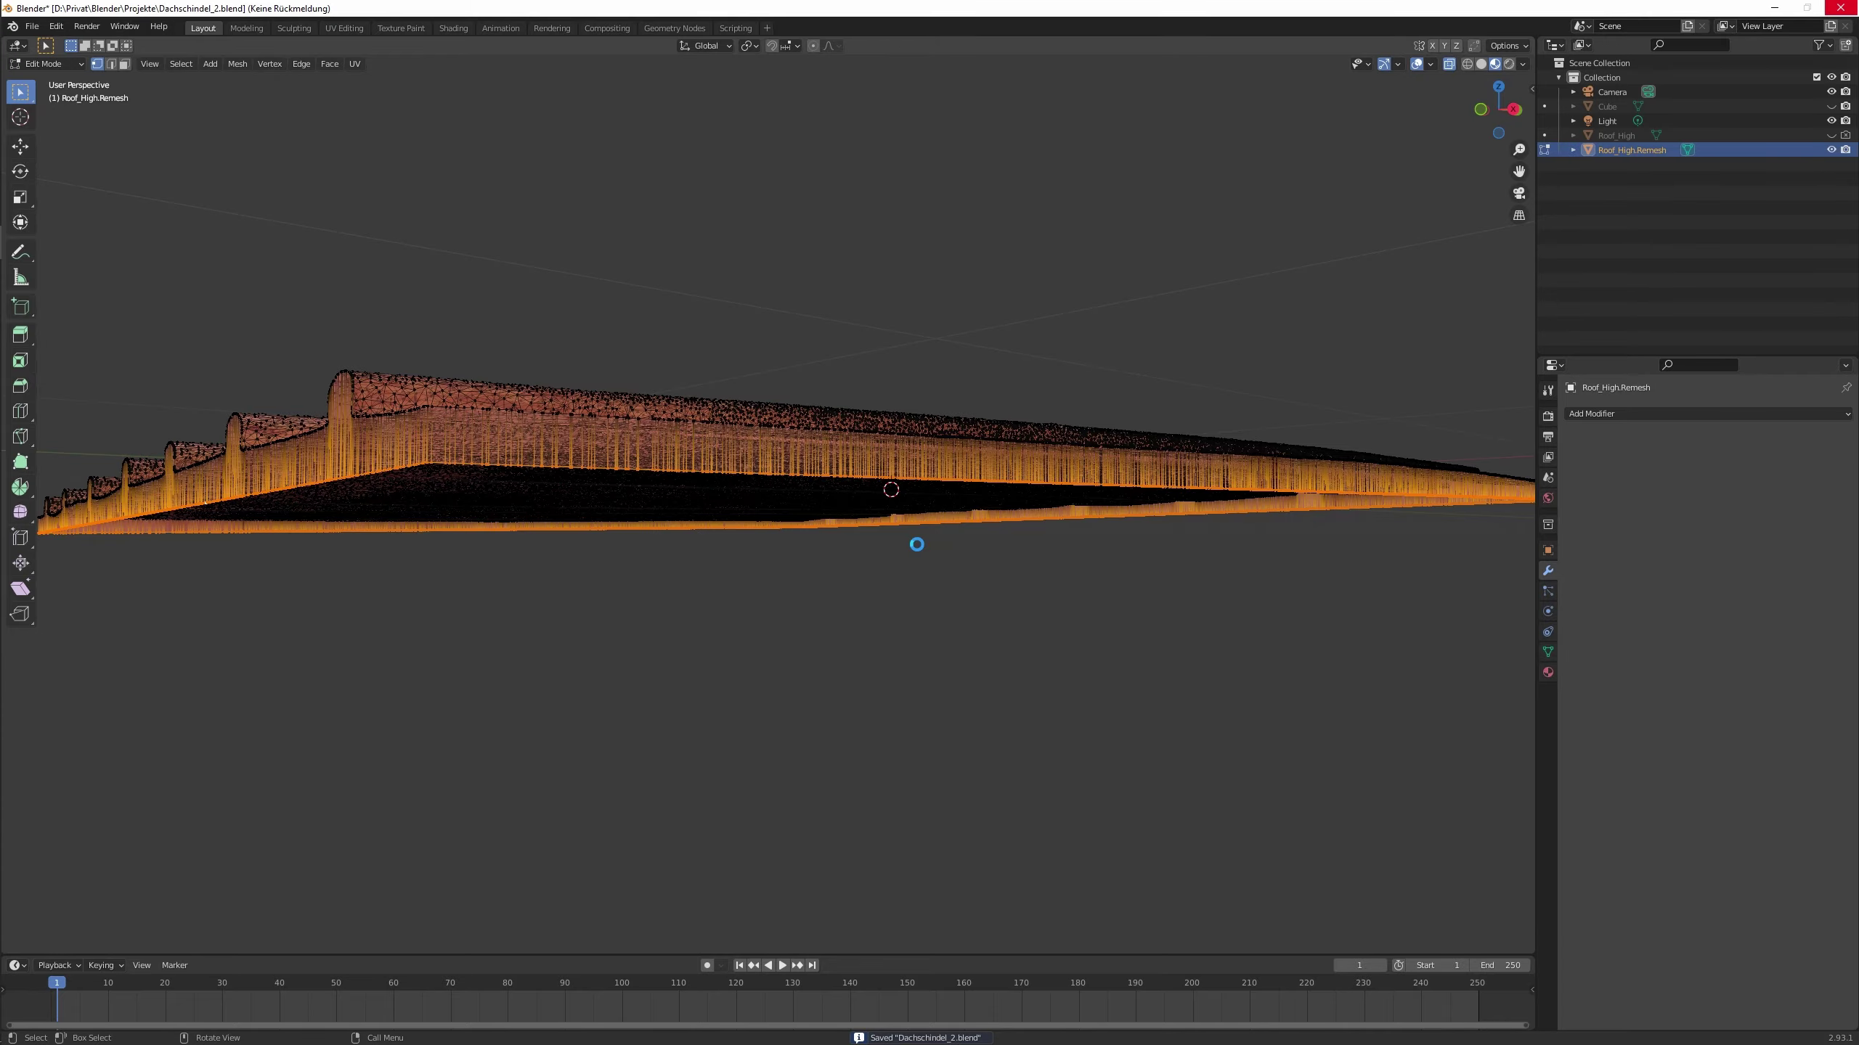
{"action": "mouse_move", "coordinate": [917, 544]}
{"action": "middle_mouse_down"}
{"action": "mouse_move", "coordinate": [929, 677]}
{"action": "mouse_move", "coordinate": [1012, 692]}
{"action": "mouse_move", "coordinate": [962, 614]}
{"action": "mouse_move", "coordinate": [1006, 520]}
{"action": "mouse_move", "coordinate": [951, 660]}
{"action": "mouse_move", "coordinate": [1120, 630]}
{"action": "mouse_move", "coordinate": [830, 664]}
{"action": "mouse_move", "coordinate": [978, 406]}
{"action": "mouse_move", "coordinate": [784, 688]}
{"action": "middle_mouse_up"}
{"action": "key", "text": "a"}
{"action": "key", "text": "m"}
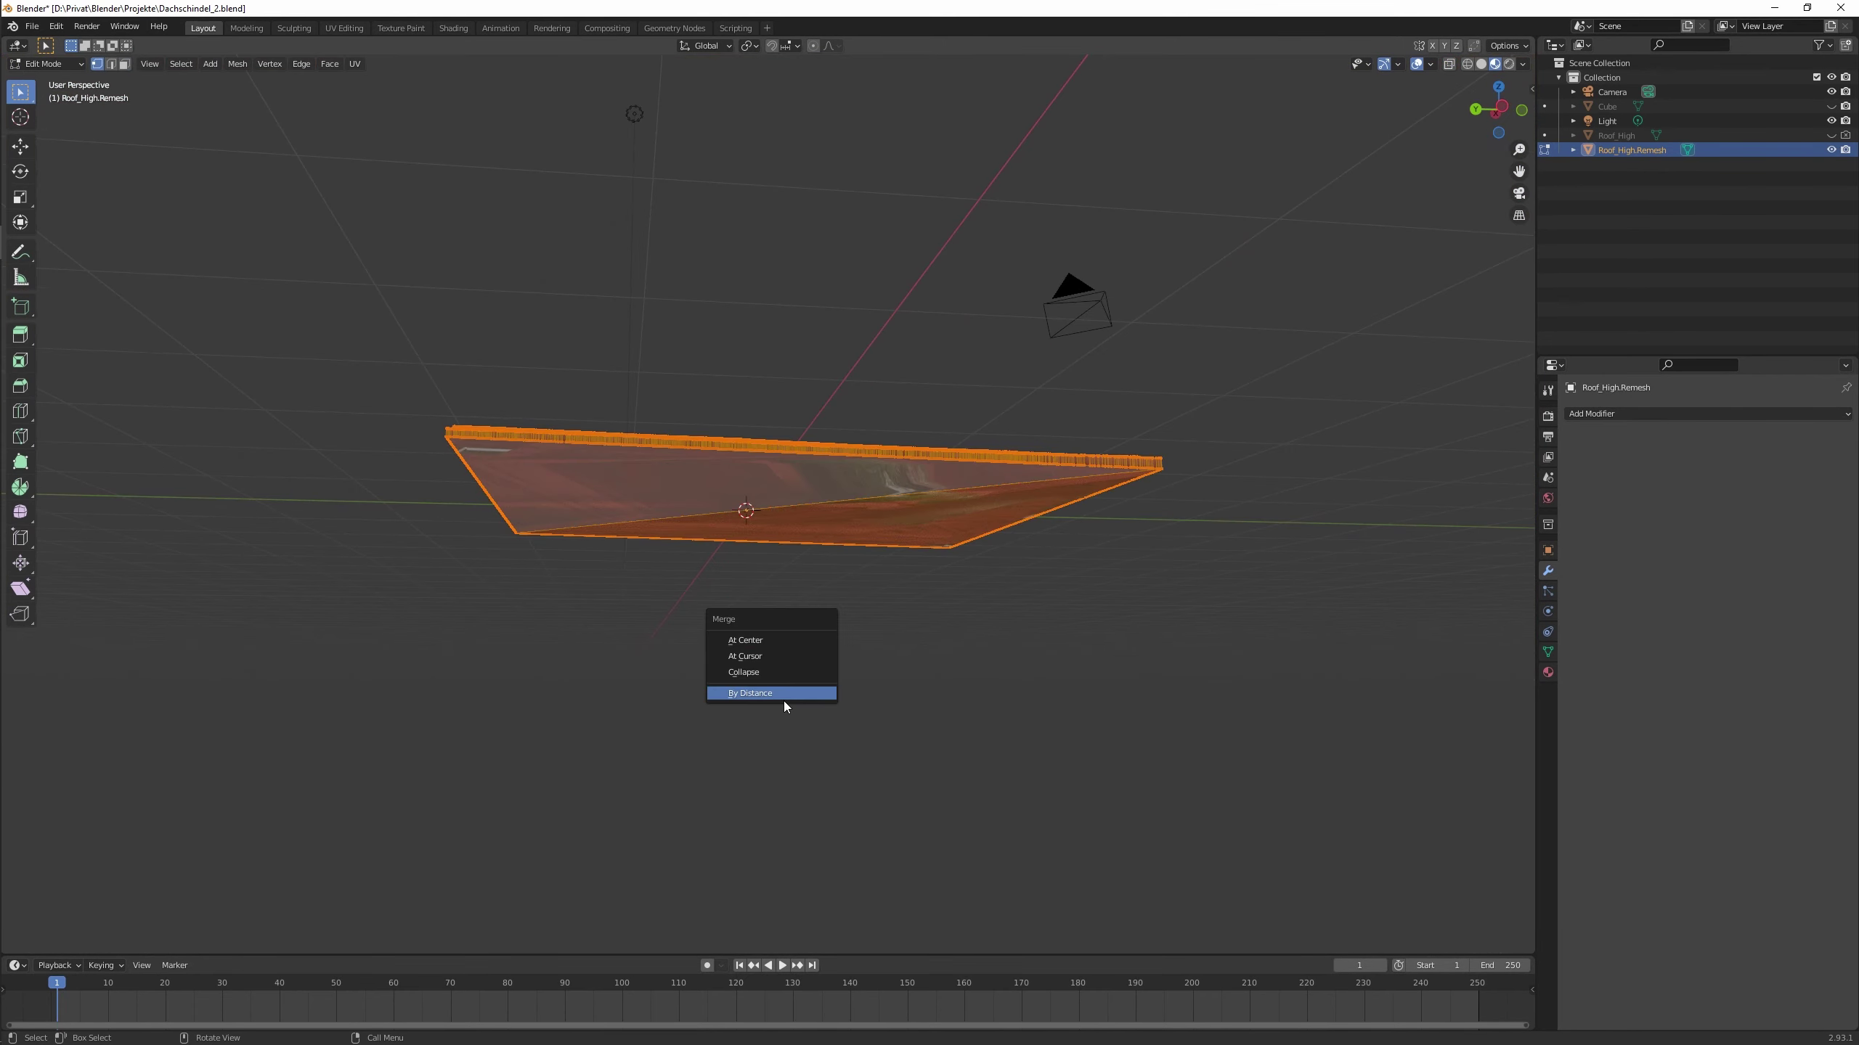
{"action": "left_click", "coordinate": [784, 700]}
{"action": "key", "text": "Tab"}
Add a Smooth Remesh modifier with Octree Depth 9, apply it, and save.
{"action": "scroll", "coordinate": [842, 601], "scroll_direction": "up", "scroll_amount": 3}
{"action": "left_click", "coordinate": [1705, 413]}
{"action": "left_click", "coordinate": [1598, 567]}
{"action": "left_click", "coordinate": [1671, 459]}
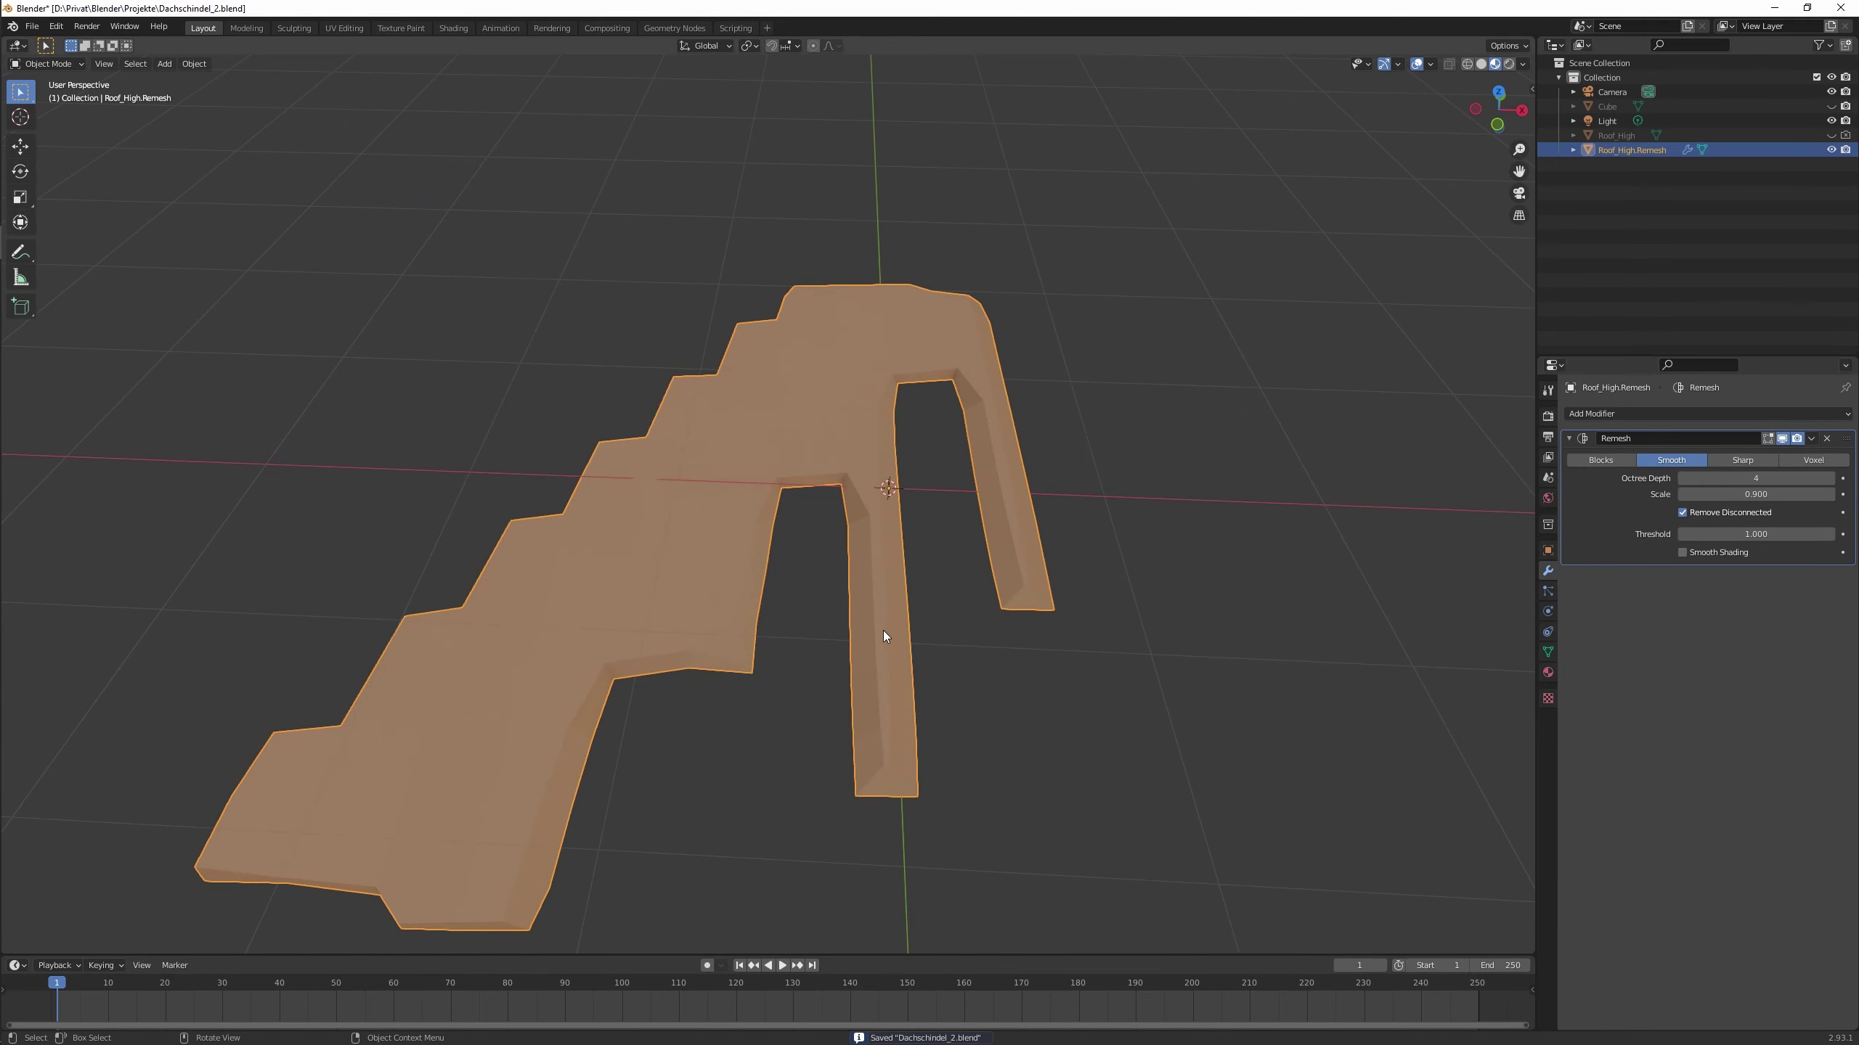
{"action": "left_click", "coordinate": [1756, 478]}
{"action": "type", "text": "8"}
{"action": "key", "text": "Return"}
{"action": "middle_click_drag", "start_coordinate": [1095, 606], "coordinate": [1058, 739]}
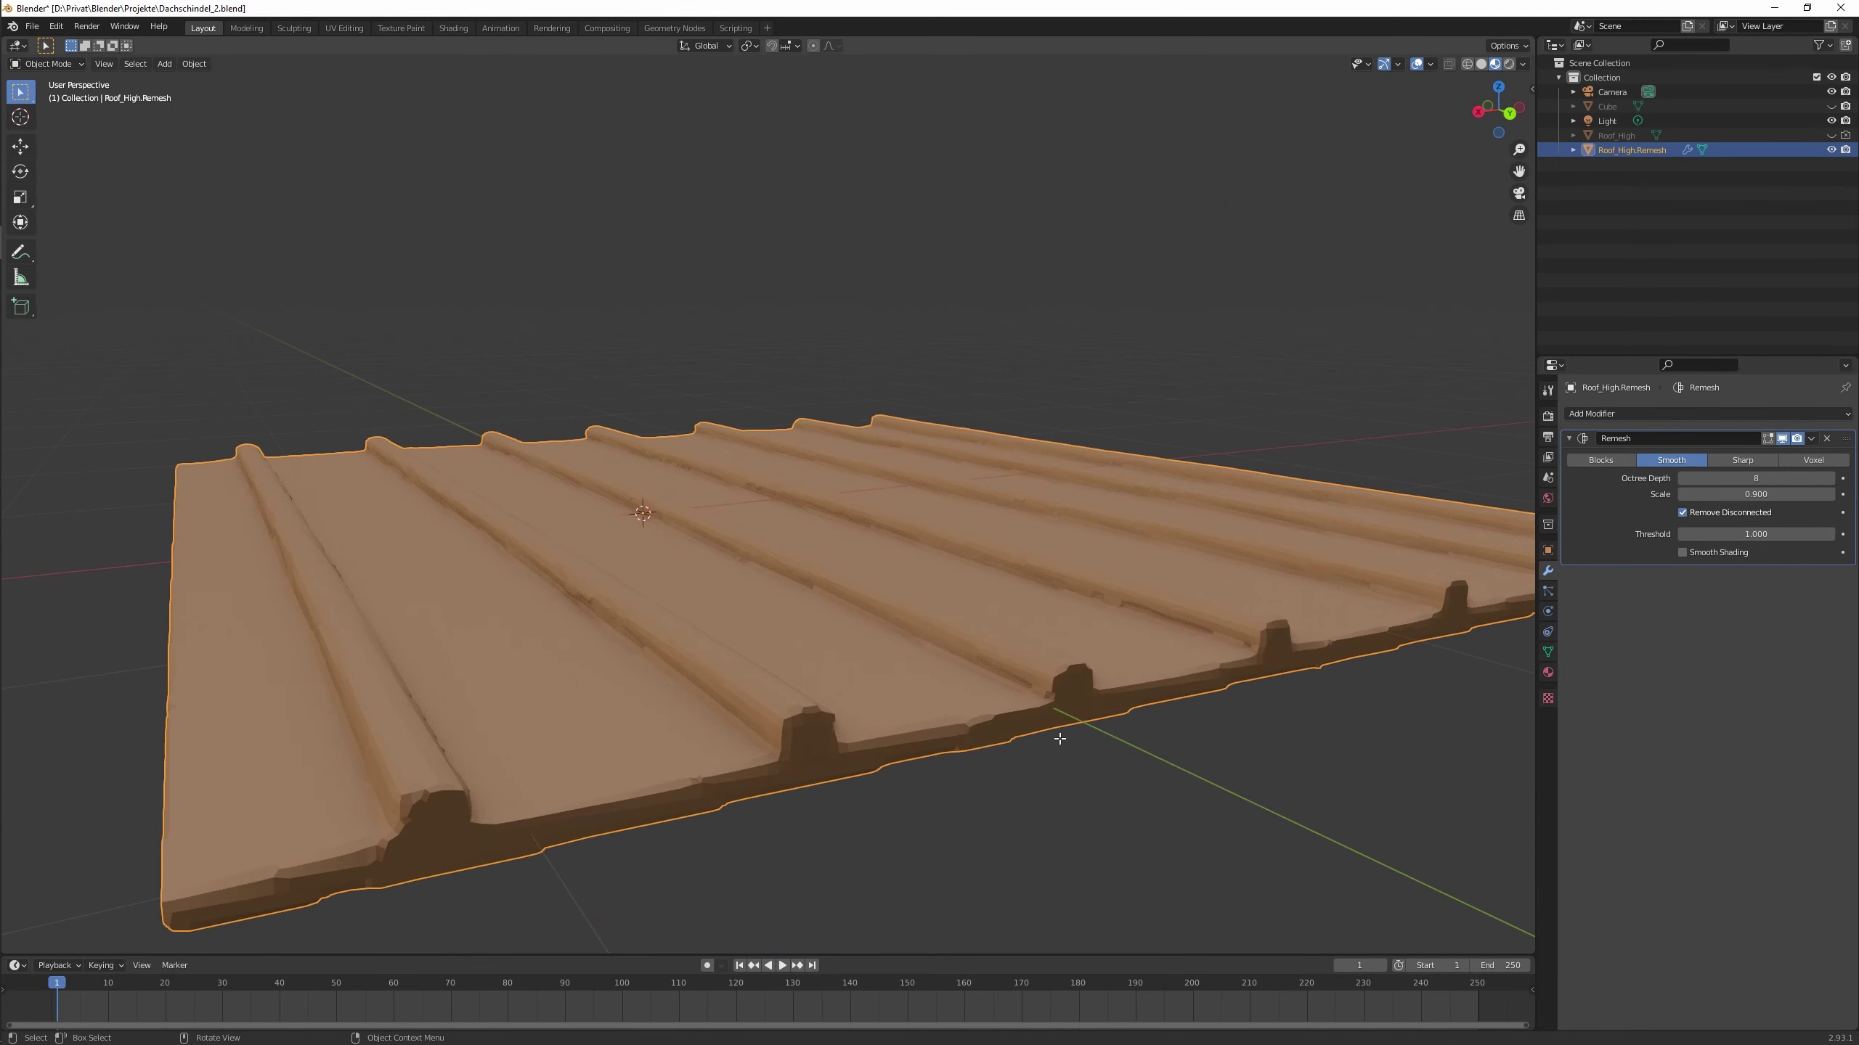
{"action": "left_click_drag", "start_coordinate": [1684, 477], "coordinate": [1704, 477]}
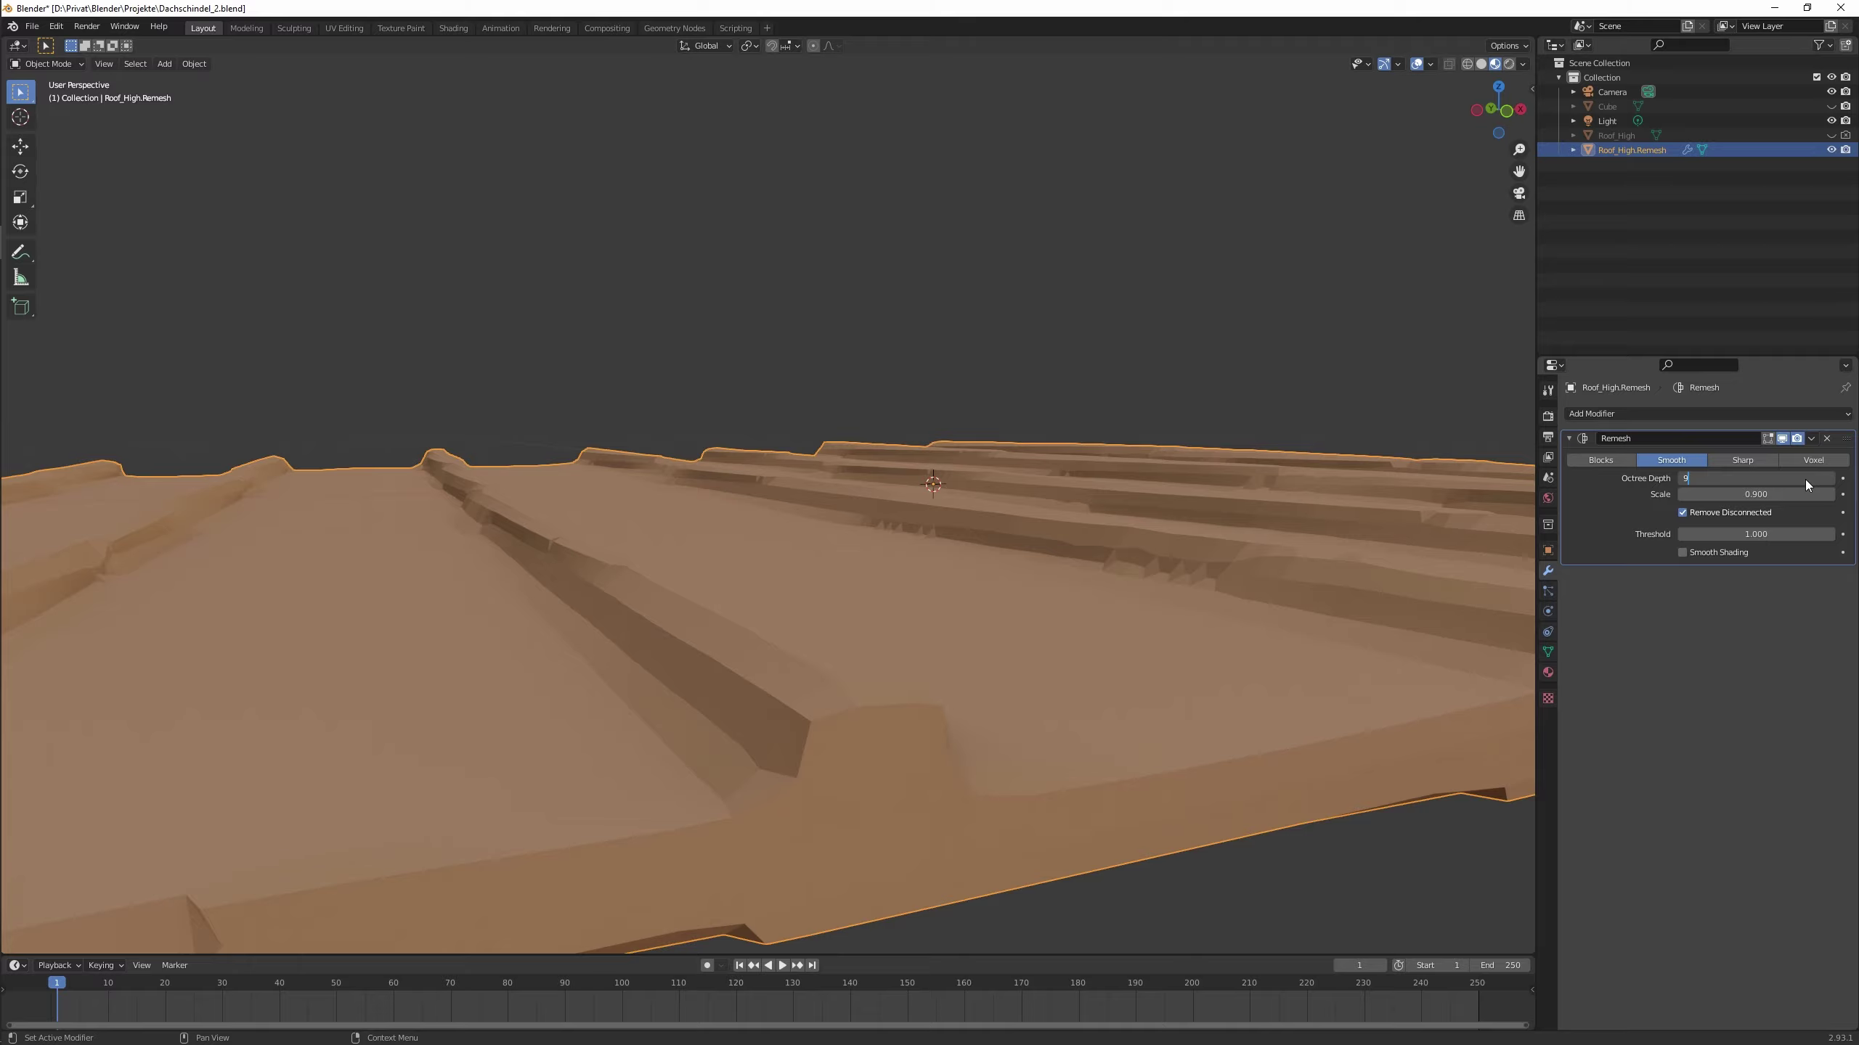
{"action": "mouse_move", "coordinate": [996, 564]}
{"action": "middle_mouse_down"}
{"action": "mouse_move", "coordinate": [900, 587]}
{"action": "mouse_move", "coordinate": [1060, 577]}
{"action": "mouse_move", "coordinate": [949, 668]}
{"action": "middle_mouse_up"}
{"action": "key", "text": "ctrl+a"}
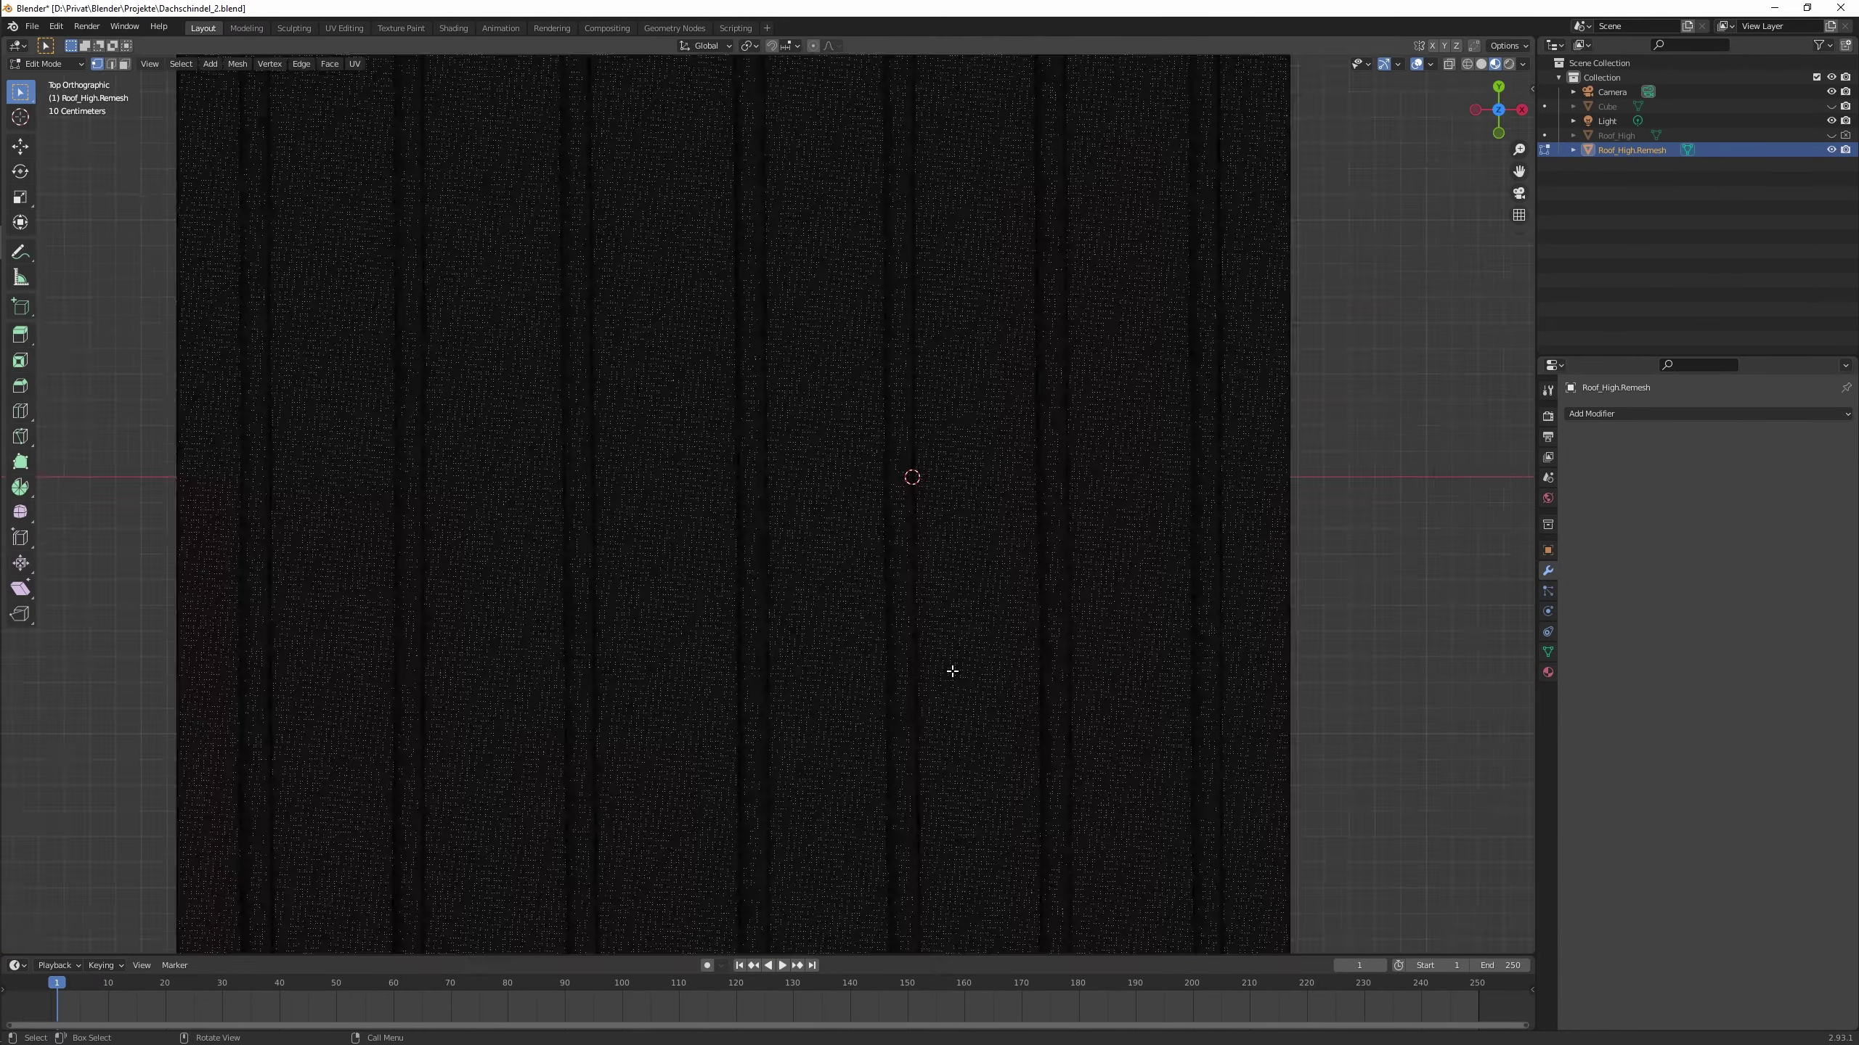
{"action": "key", "text": "ctrl+s"}
Unwrap Roof_High.Remesh with Smart UV Project in the UV Editing workspace.
{"action": "left_click", "coordinate": [343, 27]}
{"action": "key", "text": "u"}
{"action": "left_click", "coordinate": [1189, 688]}
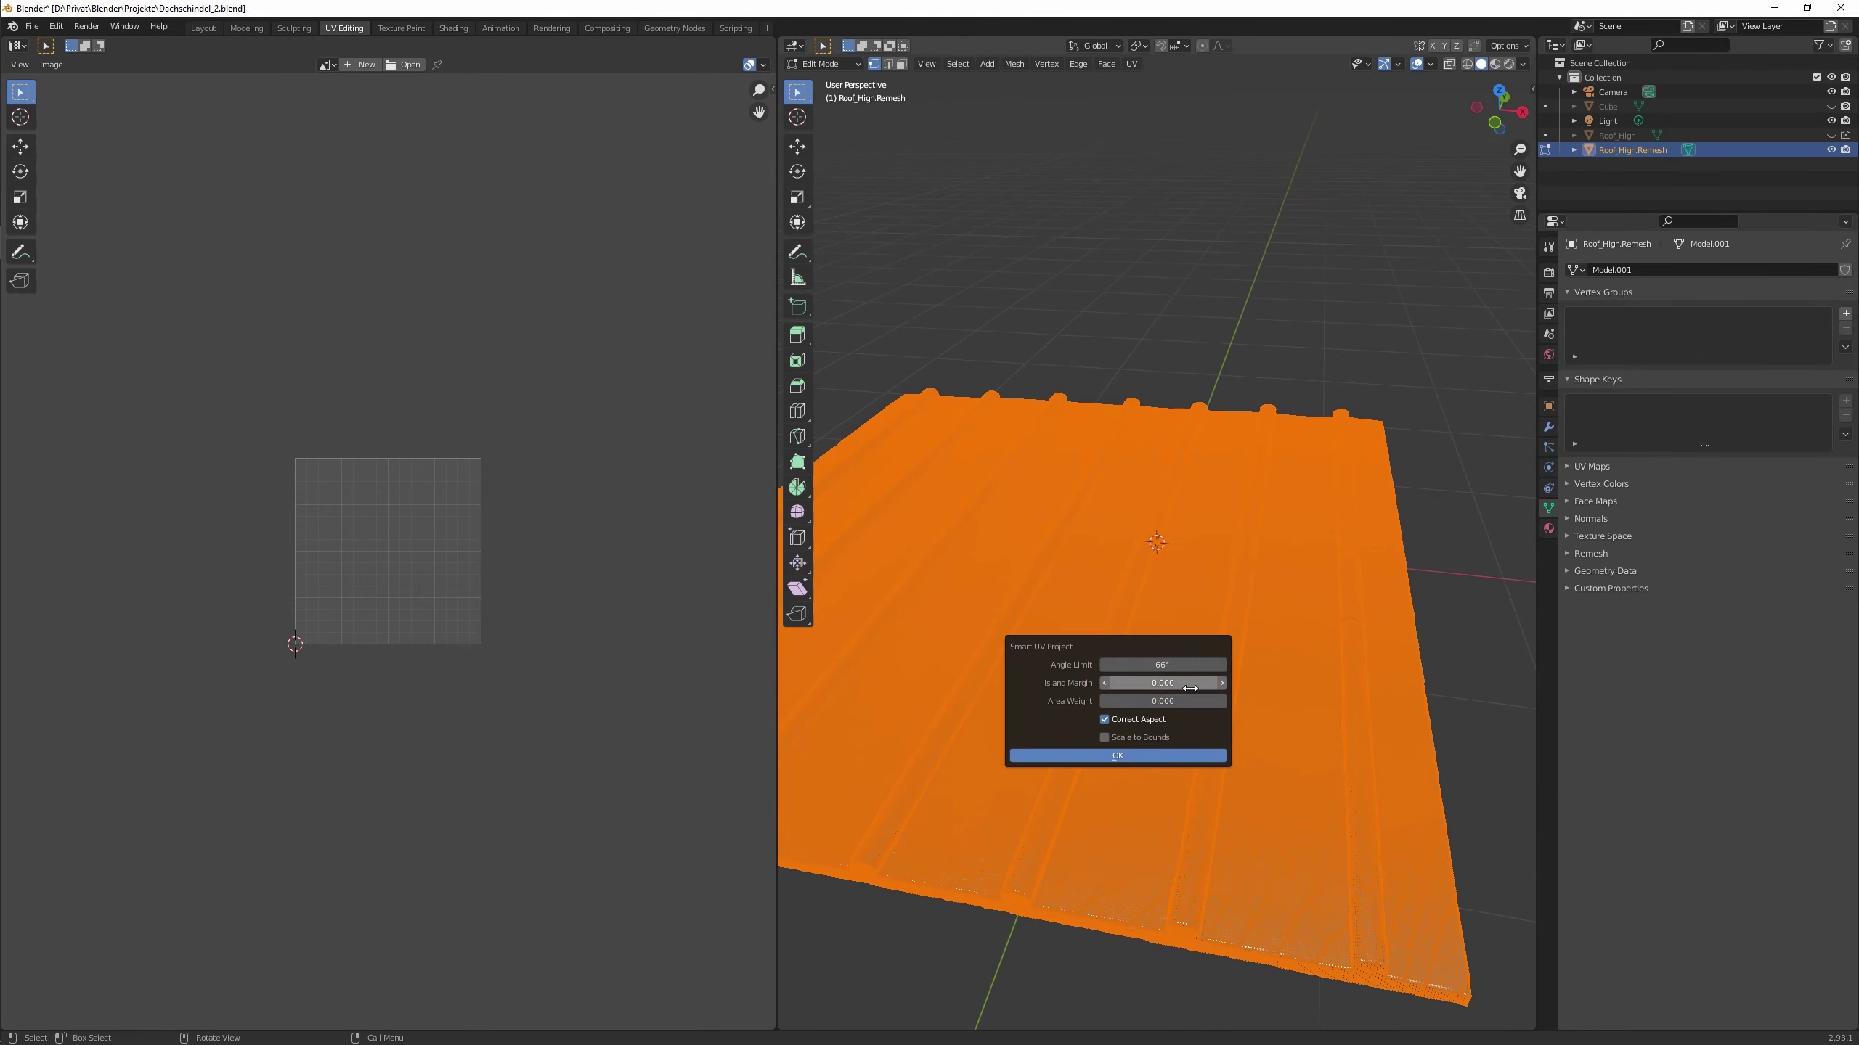
{"action": "left_click", "coordinate": [1189, 759]}
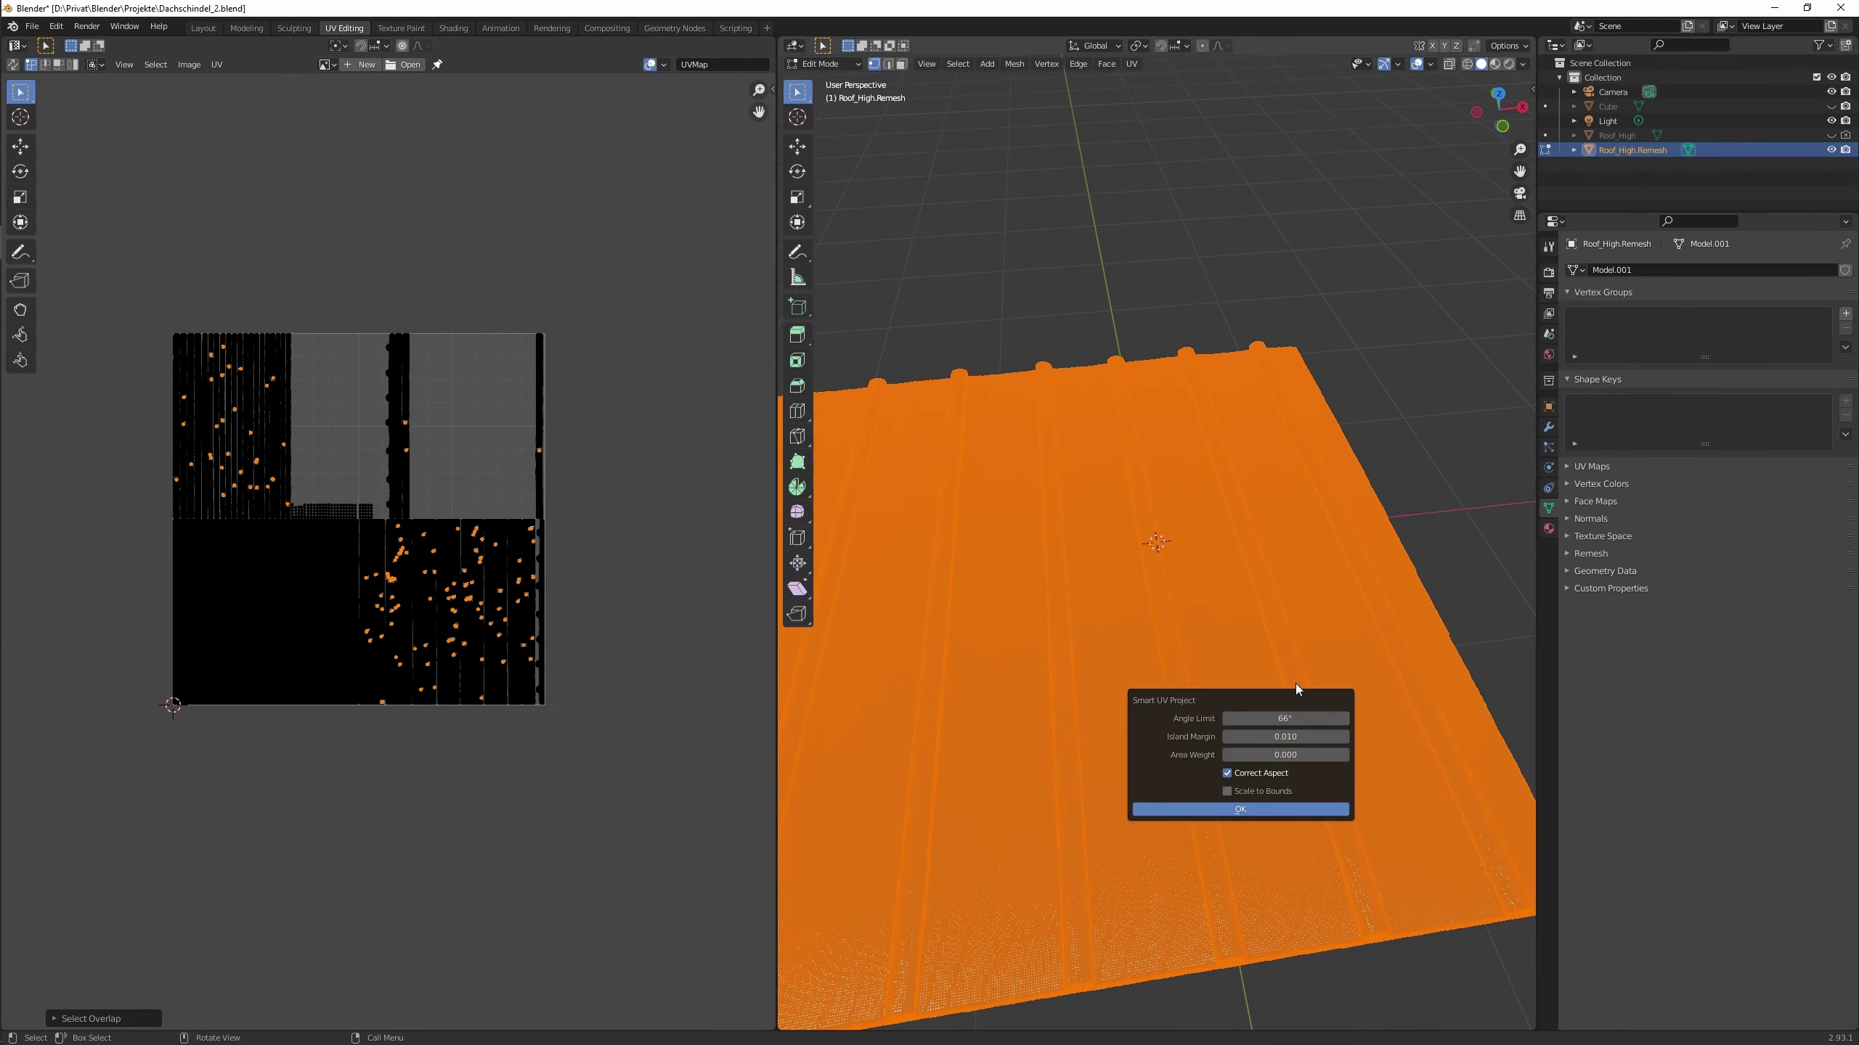
{"action": "left_click", "coordinate": [1240, 809]}
{"action": "left_click", "coordinate": [156, 64]}
Rerun Smart UV Project, repack the UV islands, and inspect the textured roof.
{"action": "scroll", "coordinate": [330, 475], "scroll_direction": "up", "scroll_amount": 2}
{"action": "key", "text": "u"}
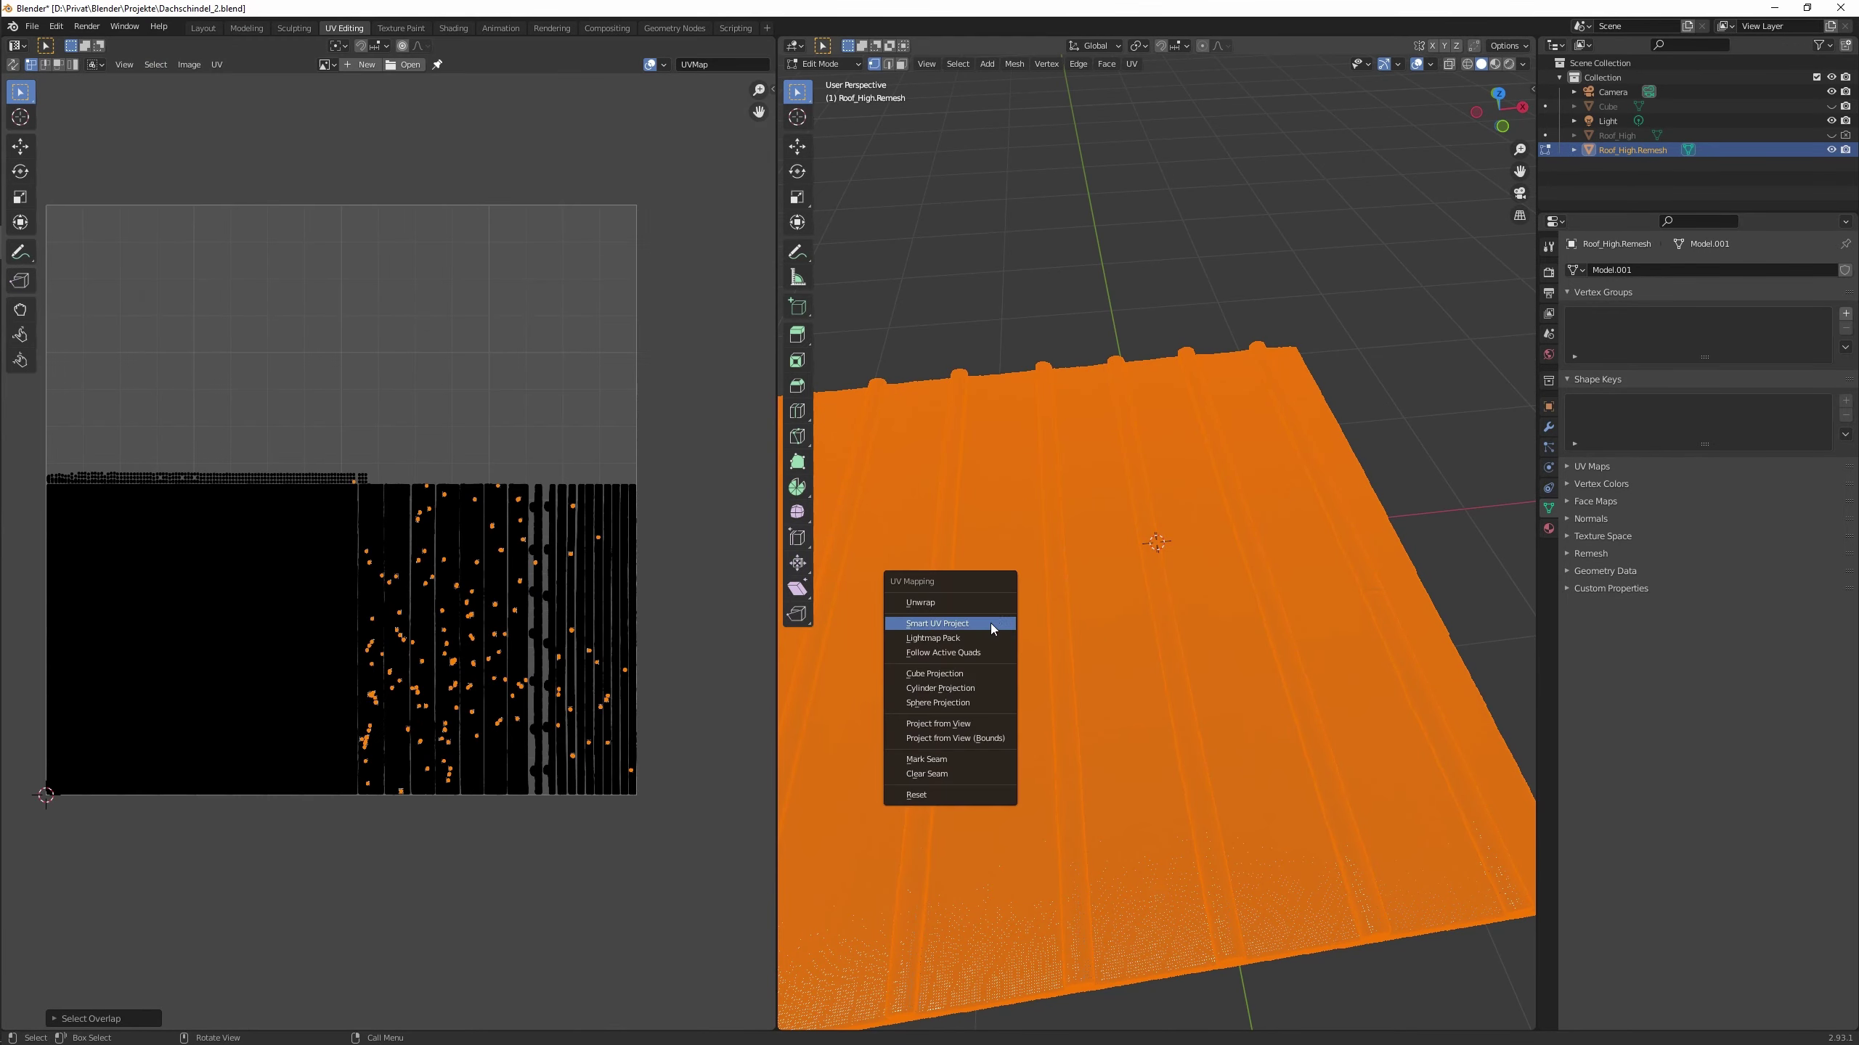
{"action": "left_click", "coordinate": [954, 614]}
{"action": "left_click", "coordinate": [1167, 712]}
{"action": "left_click", "coordinate": [216, 65]}
{"action": "left_click", "coordinate": [204, 268]}
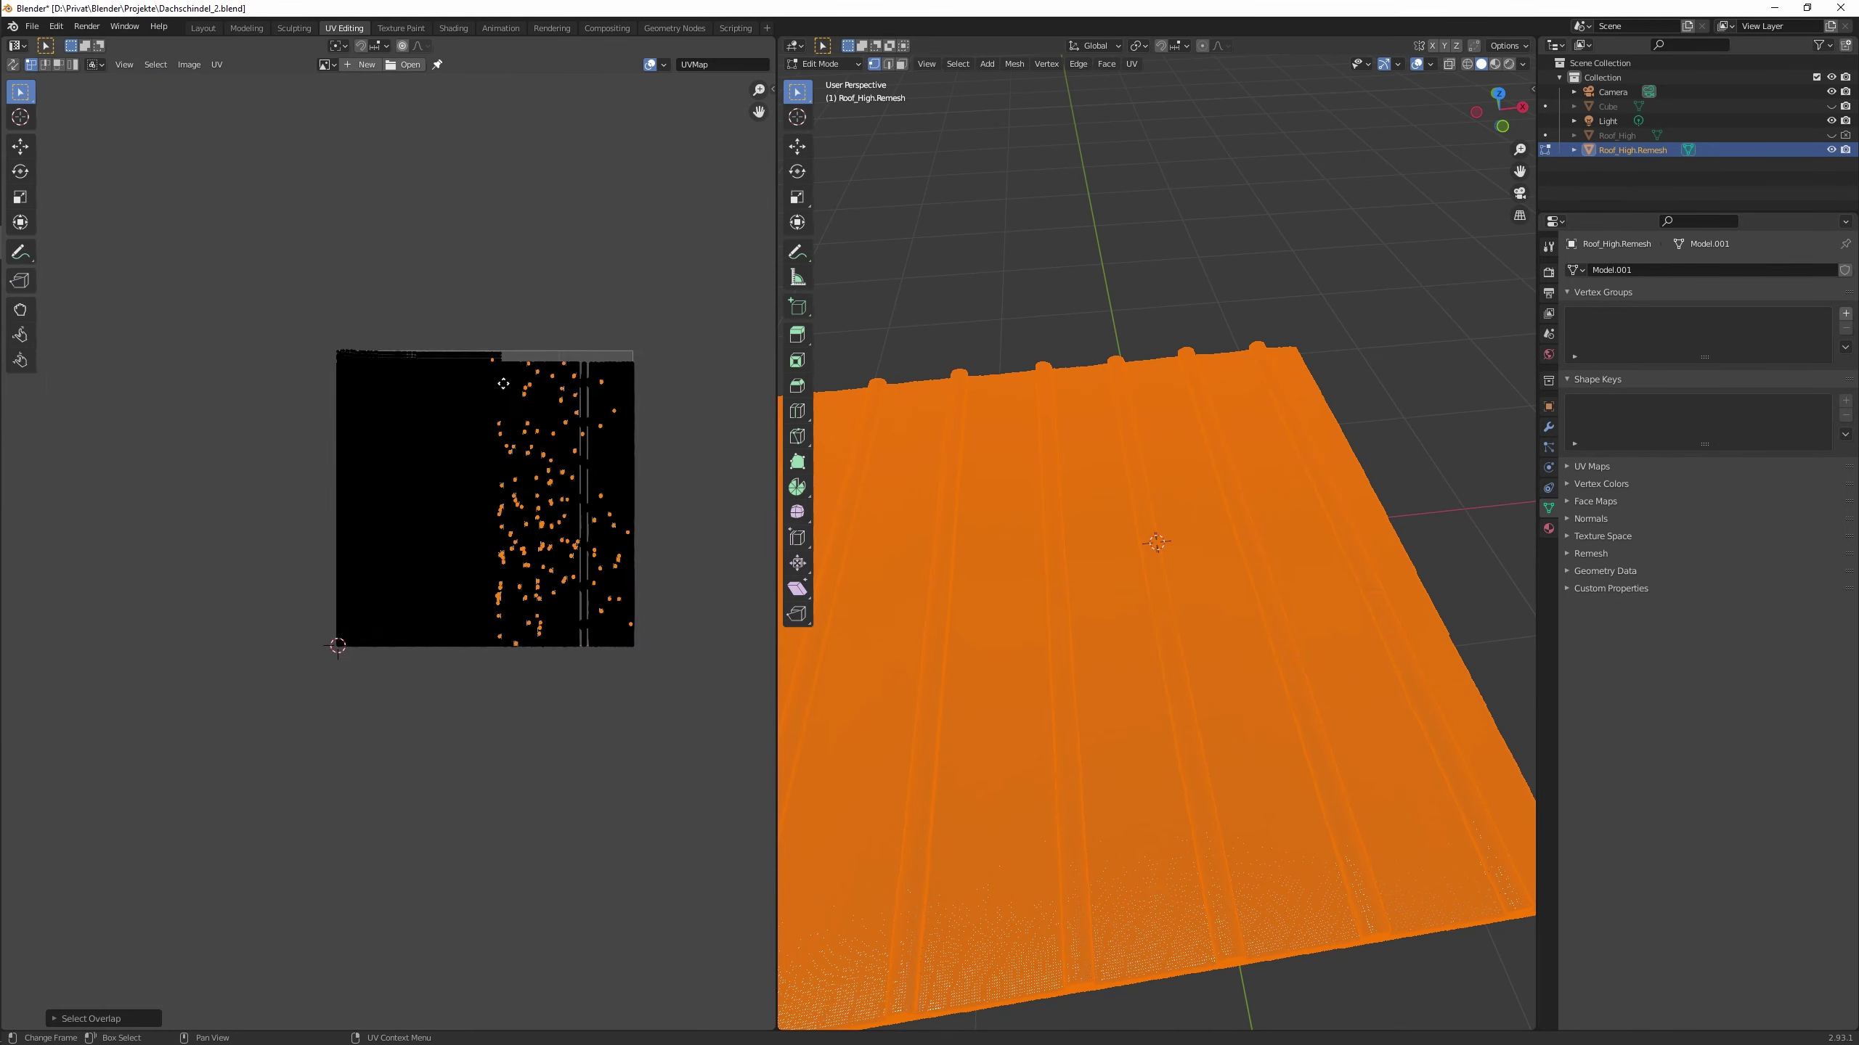
{"action": "scroll", "coordinate": [439, 439], "scroll_direction": "up", "scroll_amount": 2}
{"action": "middle_click_drag", "start_coordinate": [1142, 513], "coordinate": [1128, 580]}
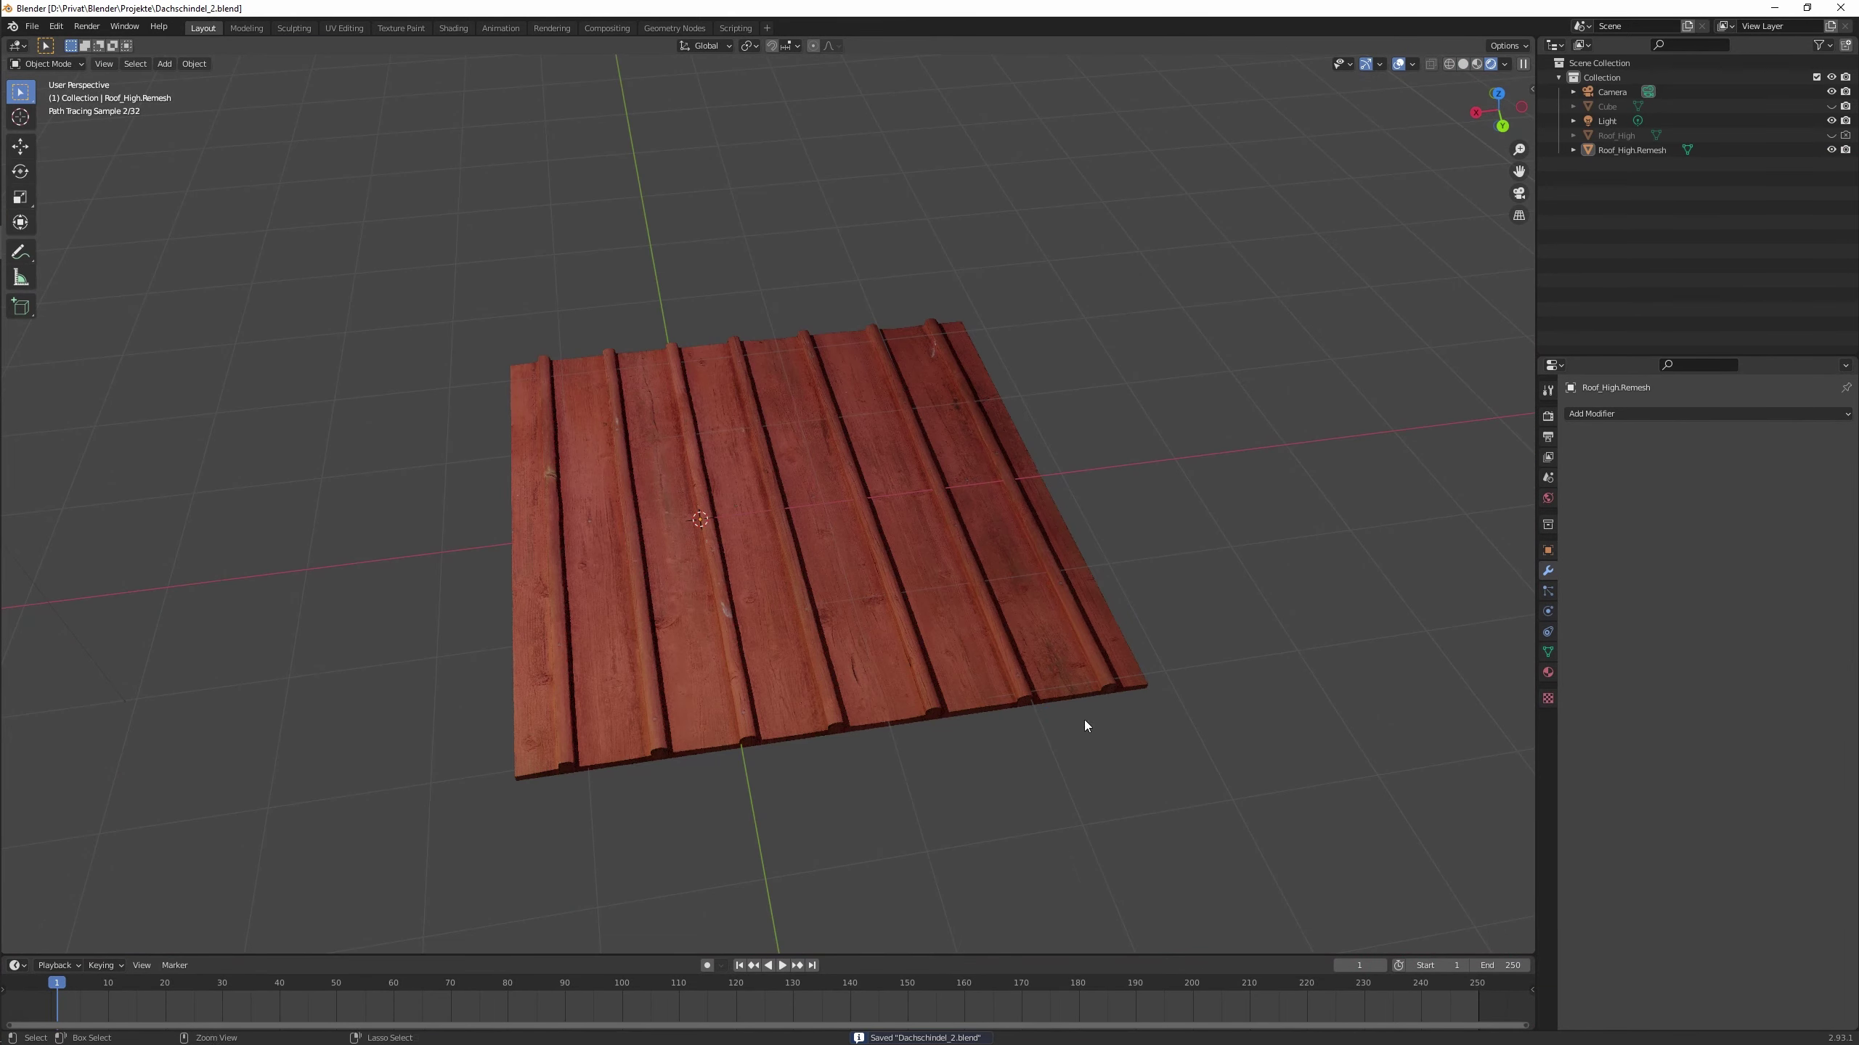
Duplicate the roof panel and reset the copy's location to test tiling.
{"action": "key", "text": "shift+d"}
{"action": "left_click", "coordinate": [900, 593]}
{"action": "right_click", "coordinate": [900, 593]}
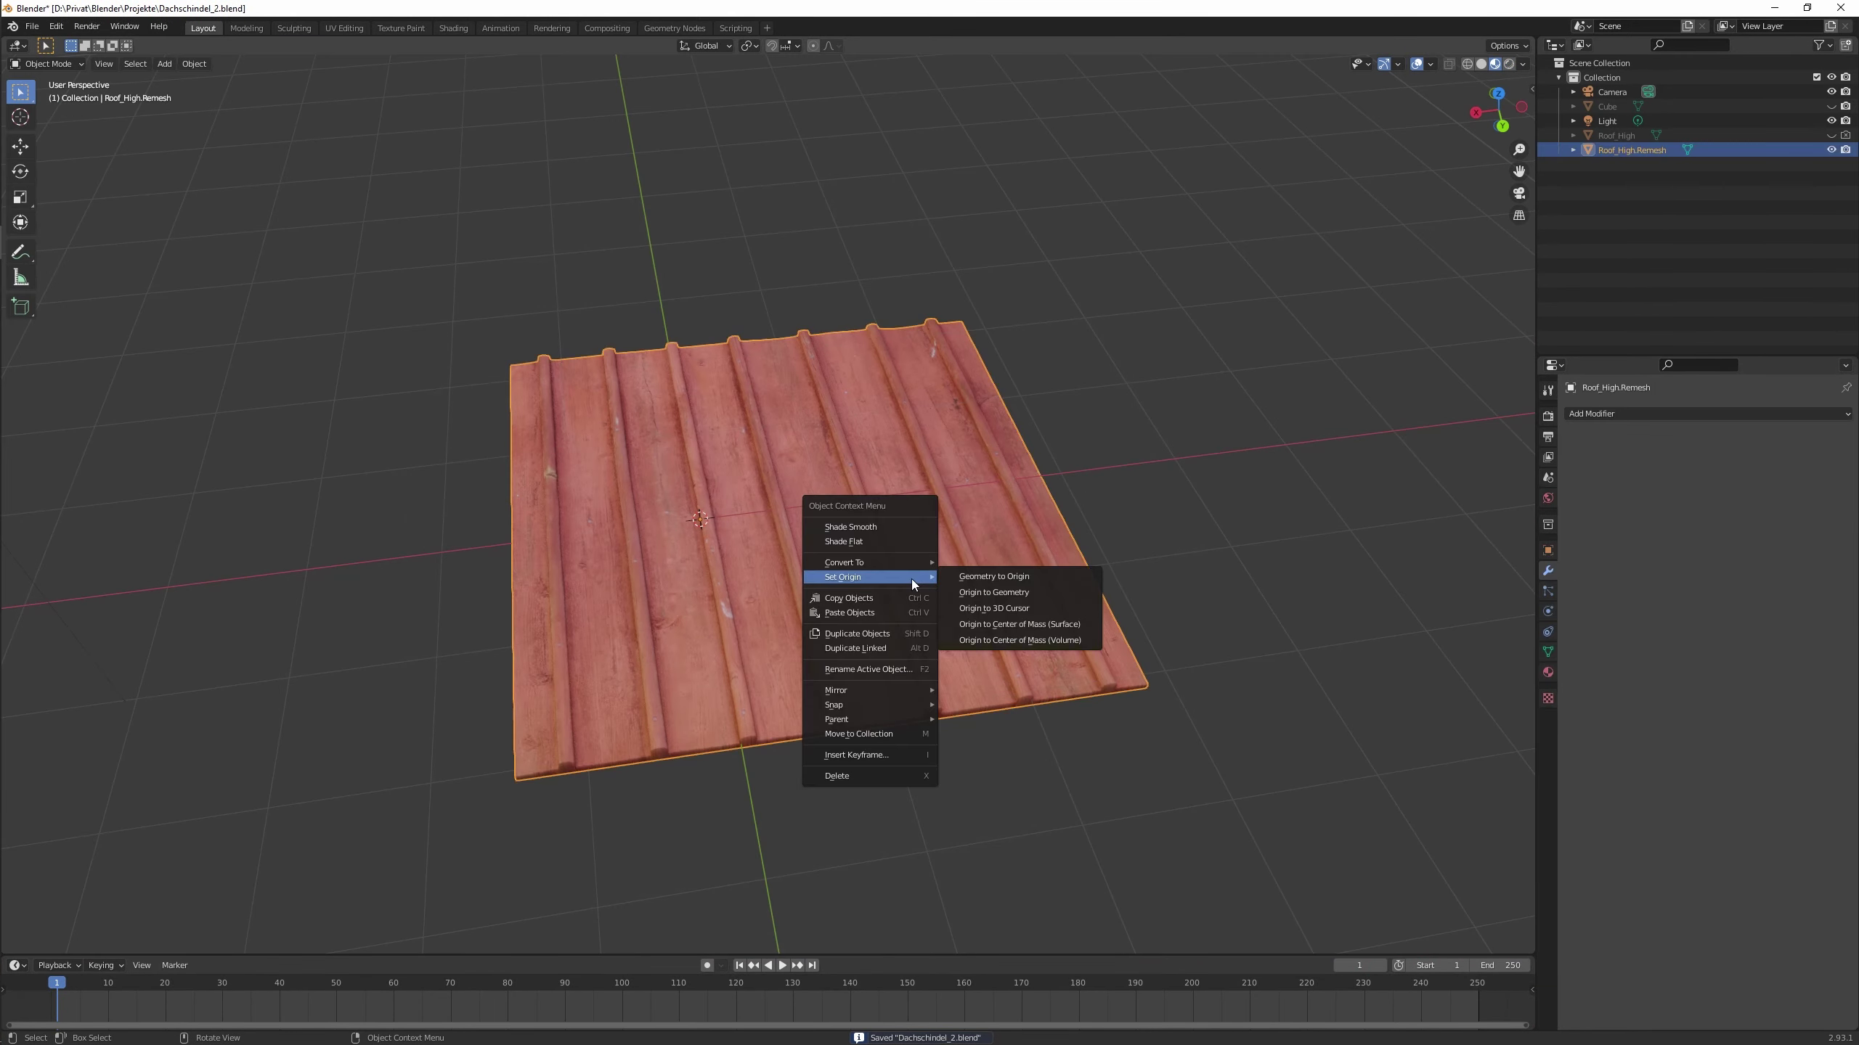
{"action": "key", "text": "Escape"}
{"action": "key", "text": "alt+g"}
{"action": "key", "text": "ctrl+a"}
{"action": "key", "text": "KP_7"}
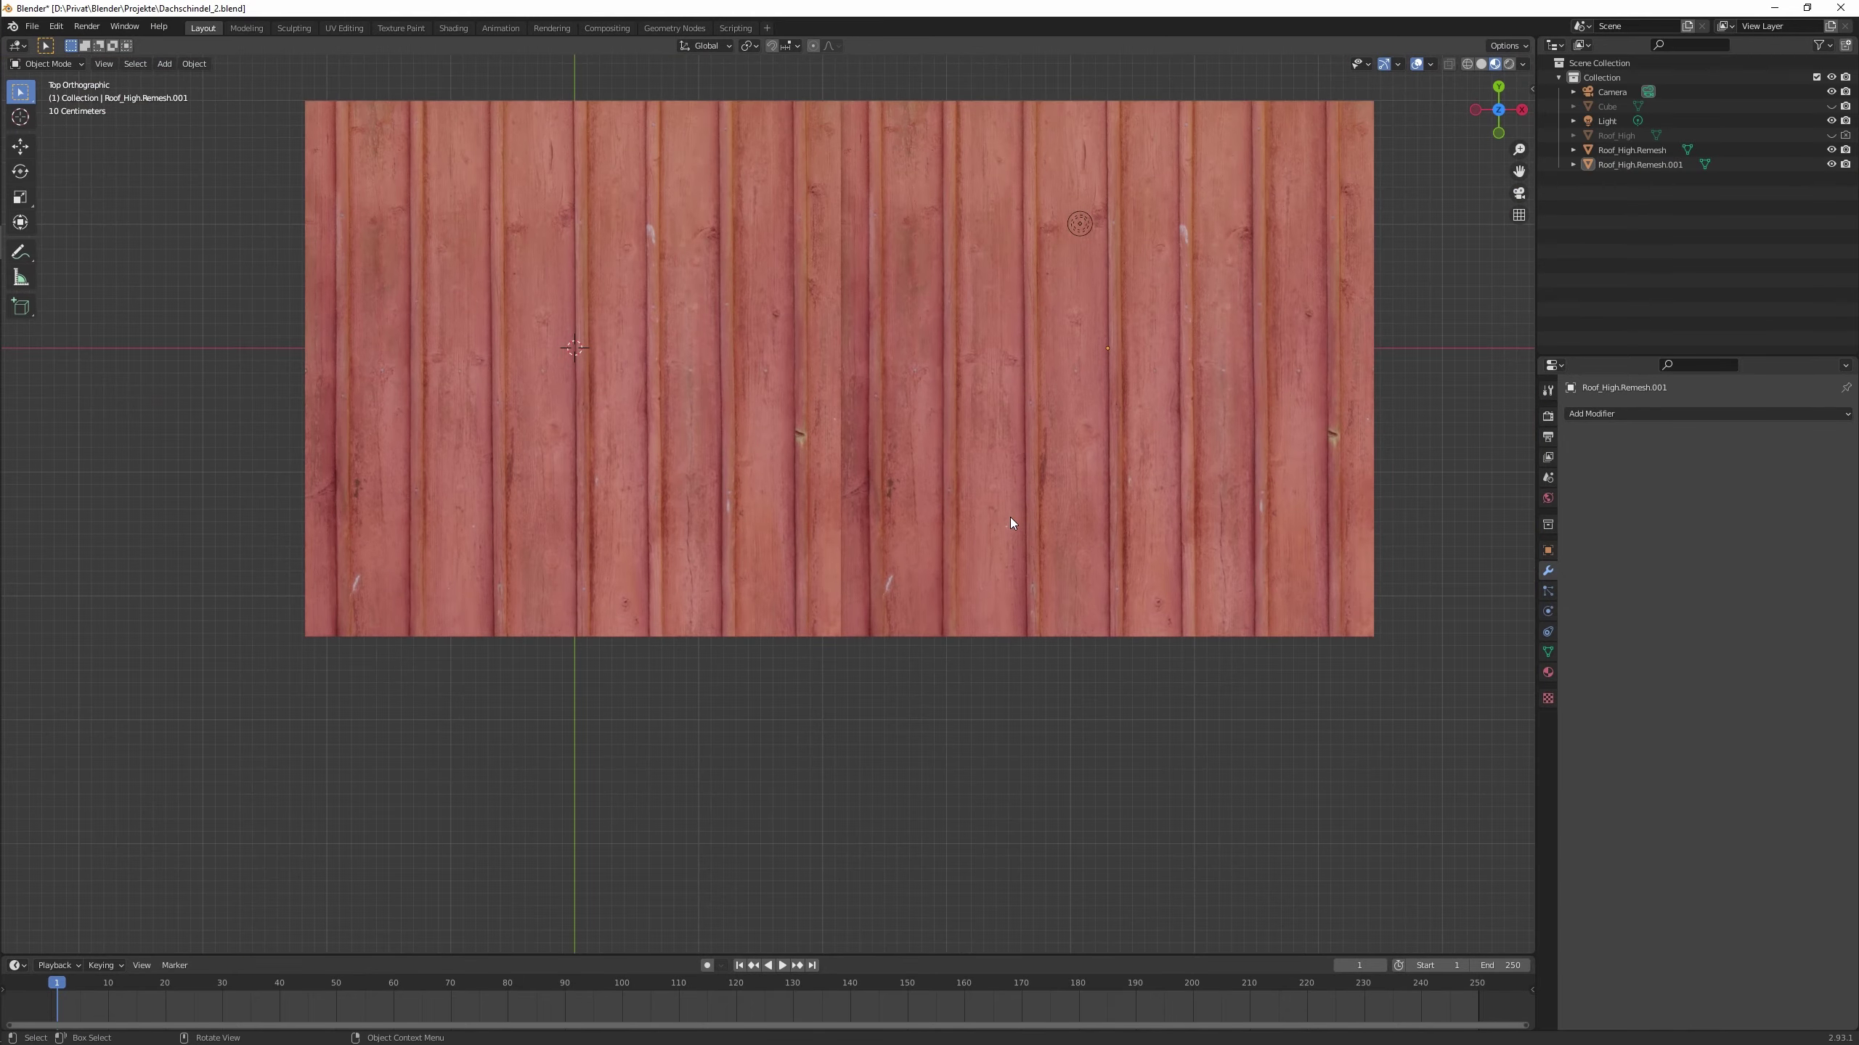
Offset the copy Roof_High.Remesh.001 by 4.5 m along X and view from the front.
{"action": "left_click", "coordinate": [1011, 523]}
{"action": "type", "text": "gx"}
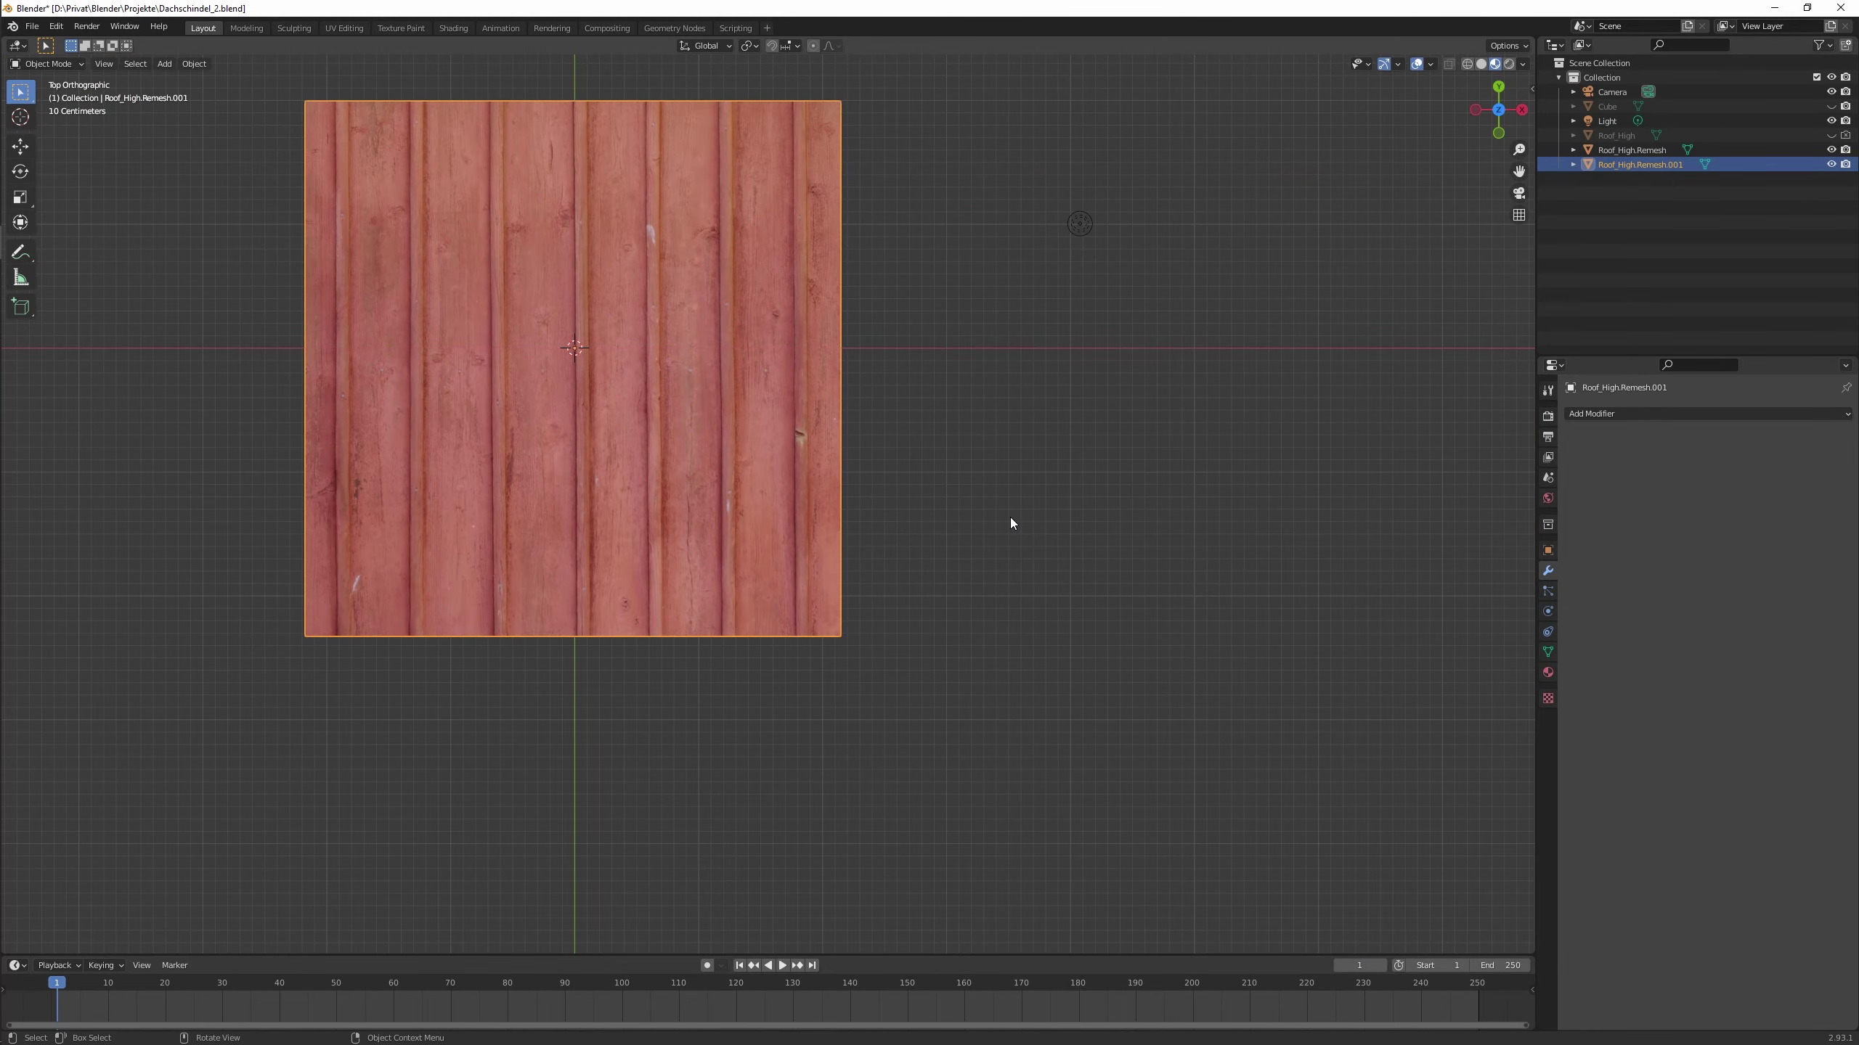
{"action": "type", "text": "4.5"}
{"action": "key", "text": "Return"}
{"action": "key", "text": "KP_1"}
{"action": "key", "text": "g"}
{"action": "key", "text": "x"}
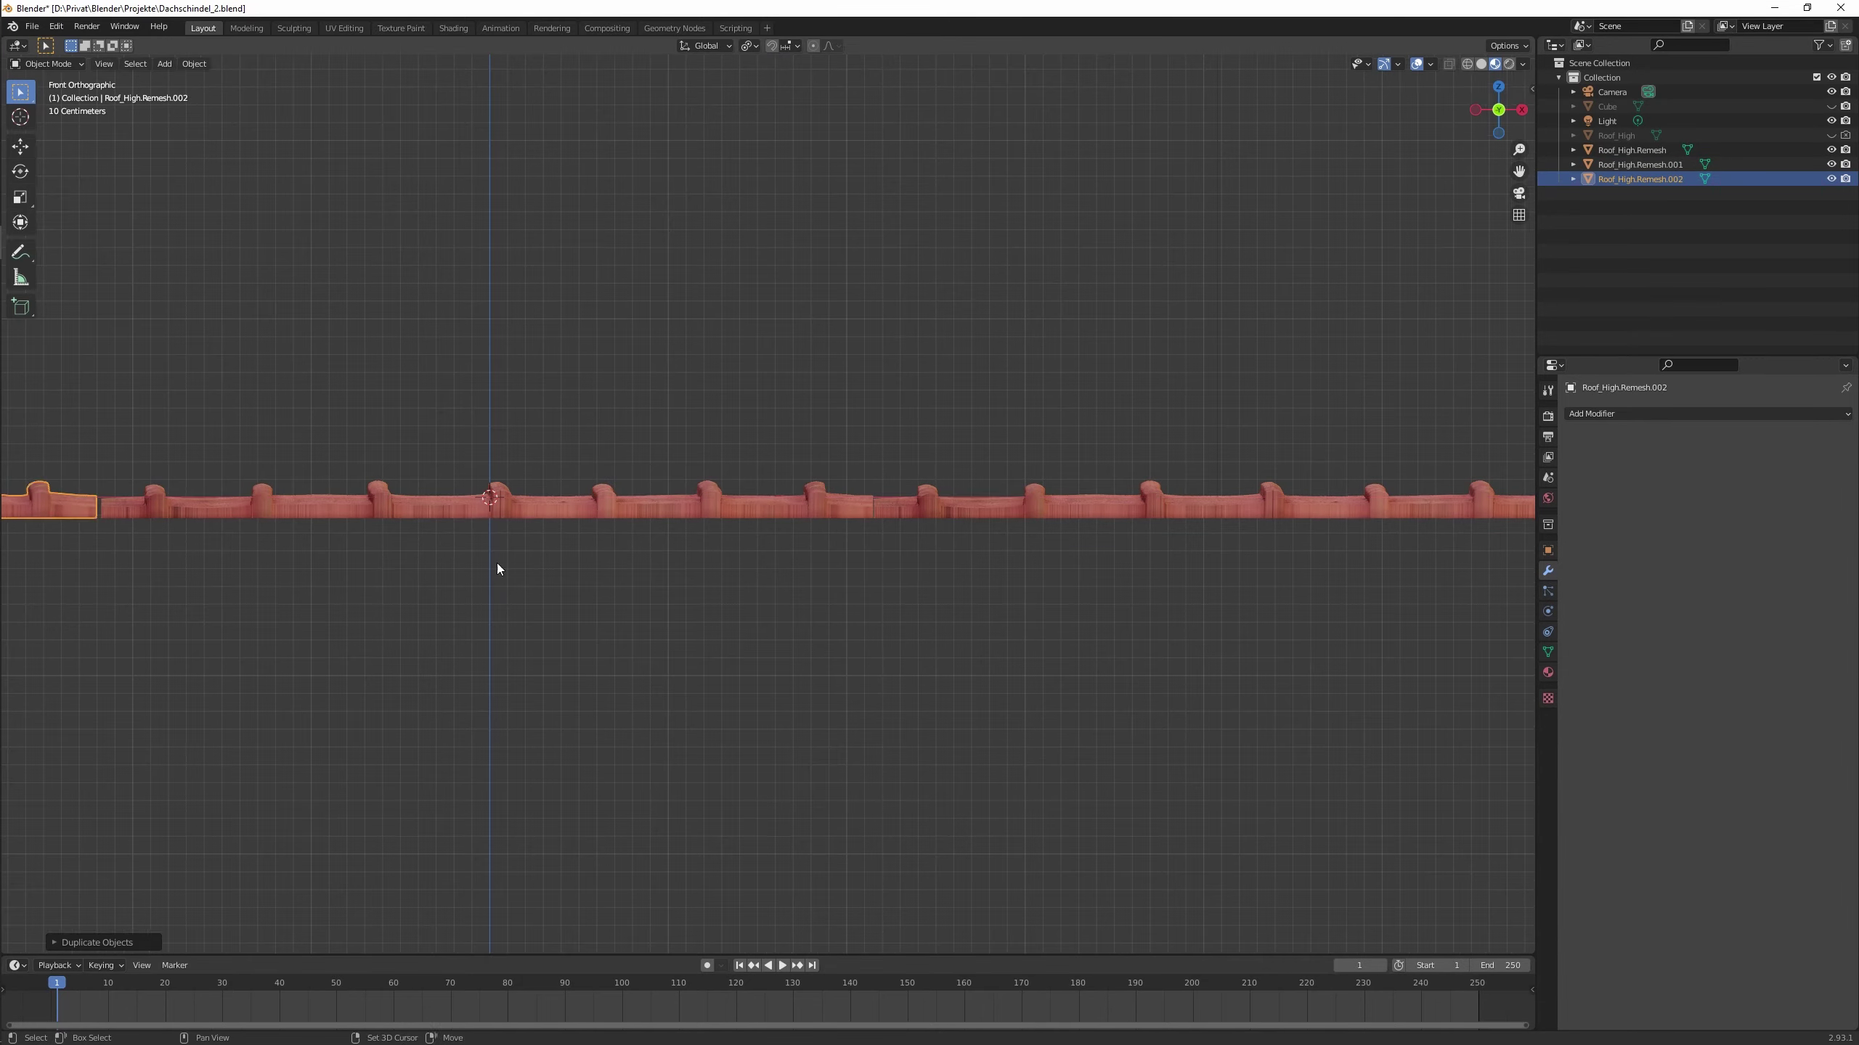
Frame the original Roof_High.Remesh strip to inspect the seam up close.
{"action": "left_click", "coordinate": [501, 509]}
{"action": "key", "text": "KP_Decimal"}
{"action": "left_click", "coordinate": [423, 516]}
{"action": "key", "text": "KP_Decimal"}
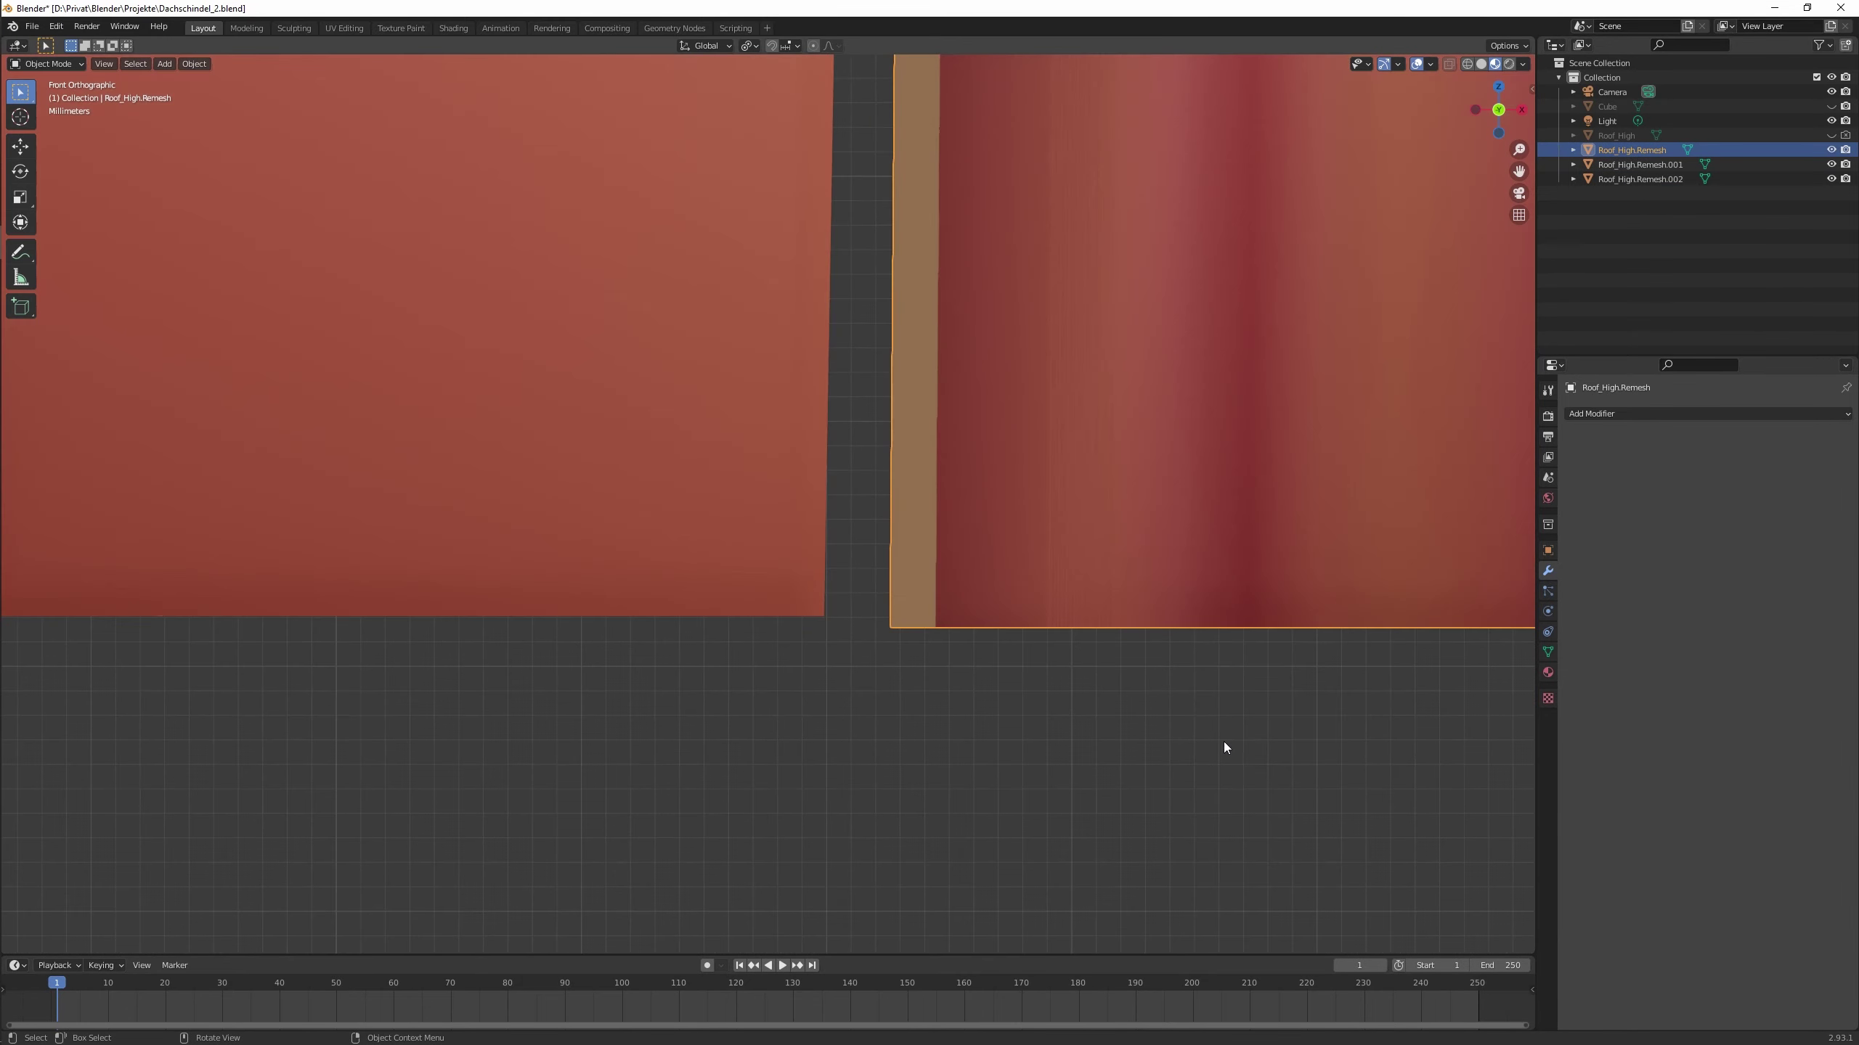
{"action": "key", "text": "Escape"}
{"action": "scroll", "coordinate": [357, 568], "scroll_direction": "down", "scroll_amount": 10}
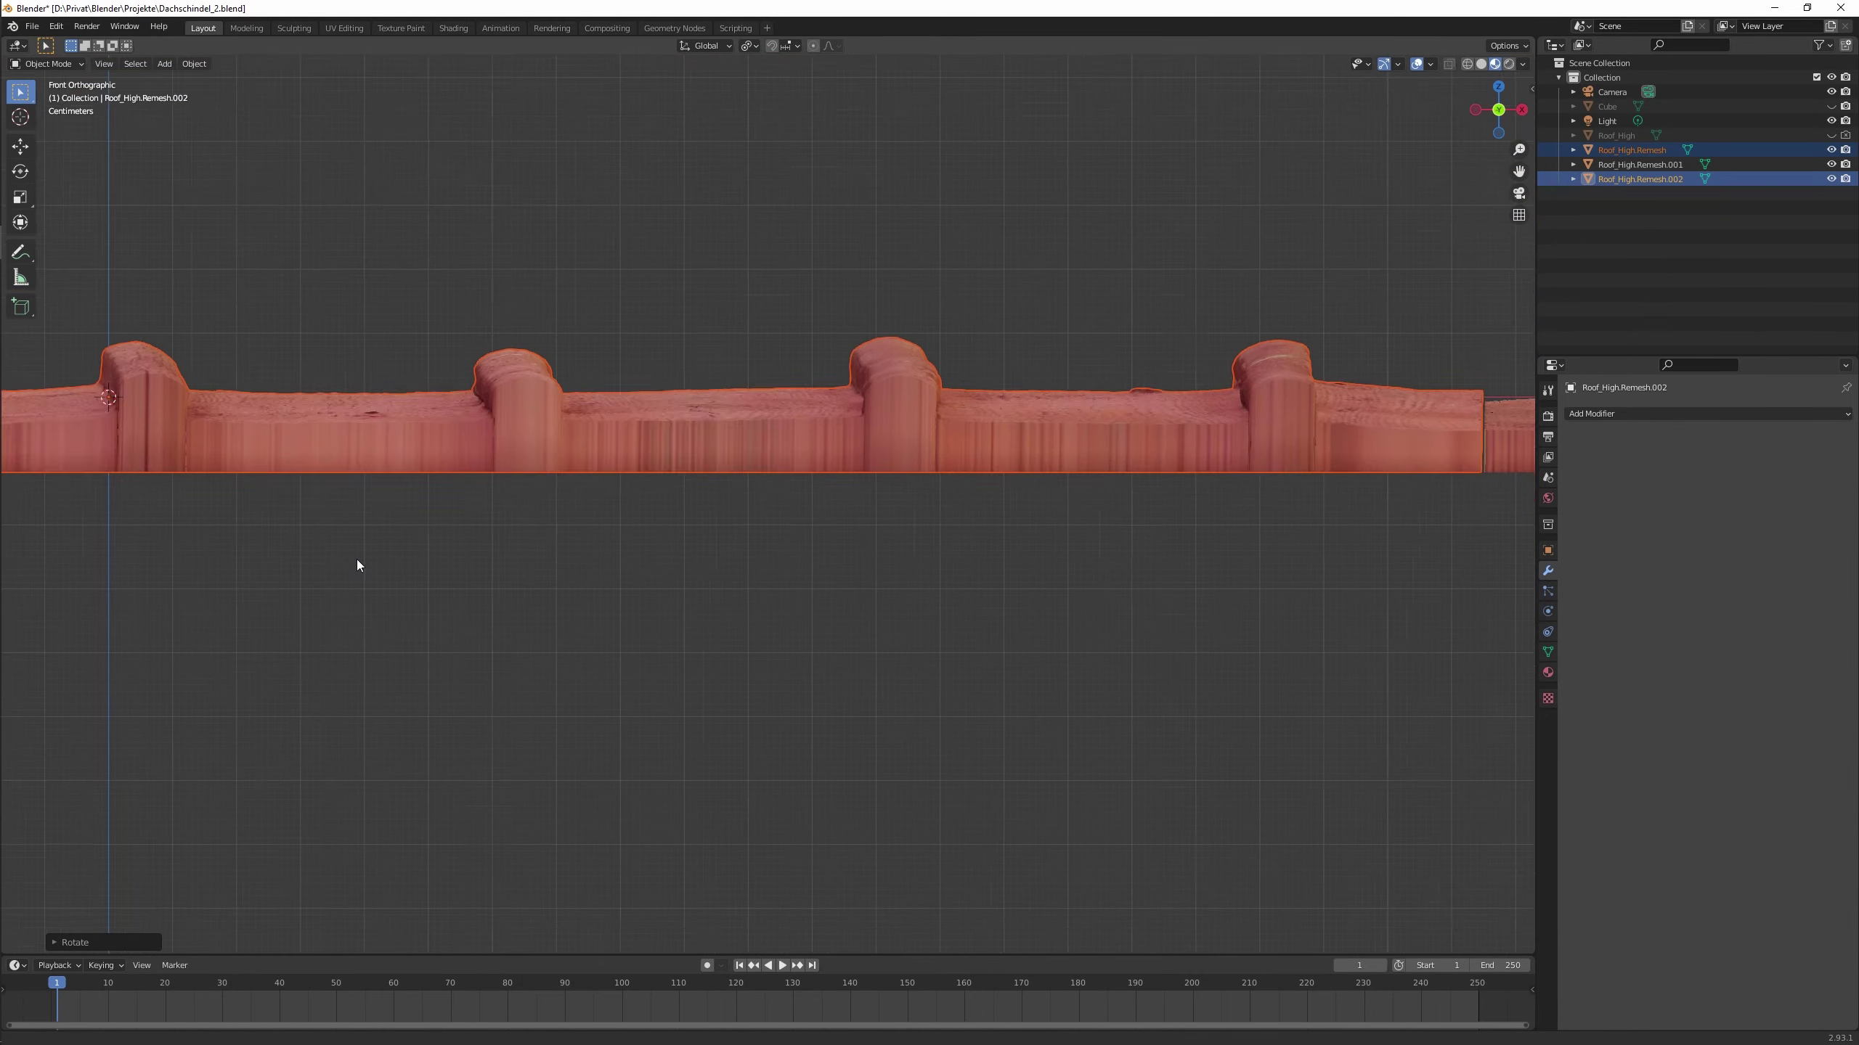
{"action": "left_click", "coordinate": [836, 528]}
Place two more duplicate strips in a row and view them from the right side.
{"action": "key", "text": "KP_7"}
{"action": "key", "text": "shift+d"}
{"action": "left_click", "coordinate": [1040, 250]}
{"action": "key", "text": "shift+d"}
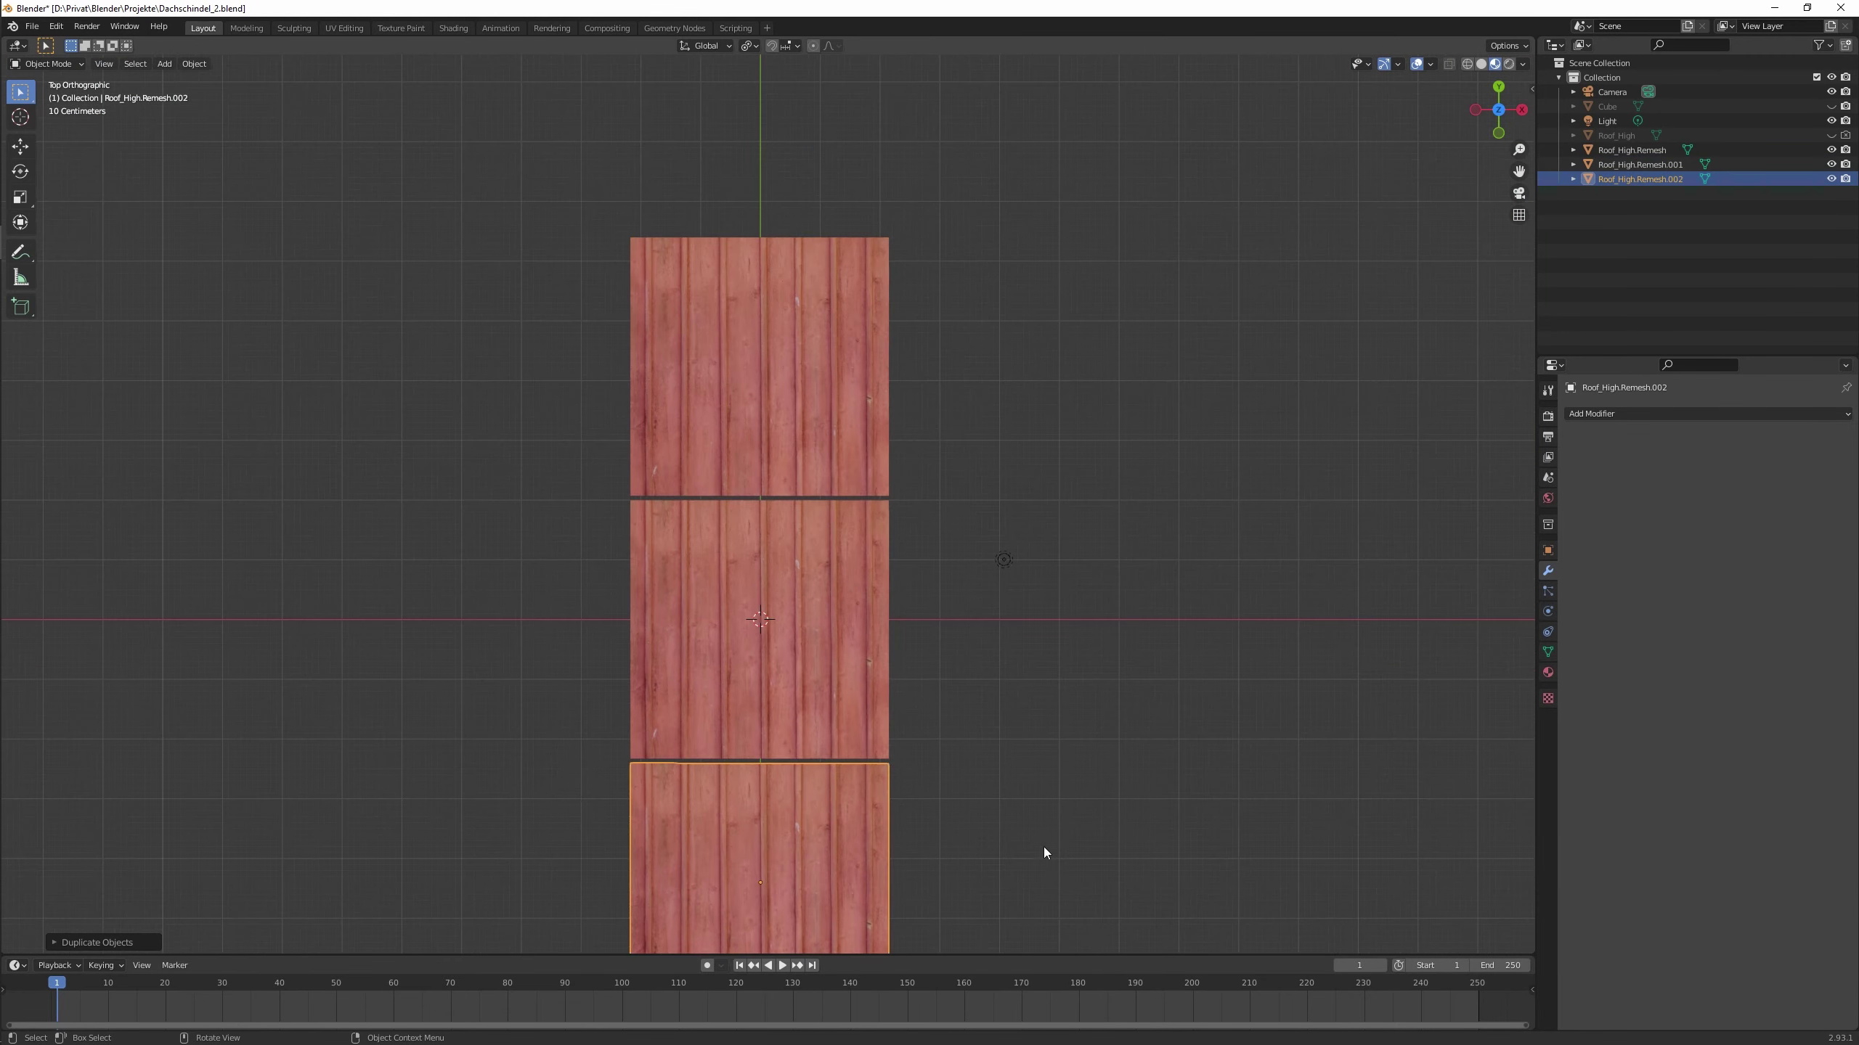
{"action": "left_click", "coordinate": [1042, 847]}
{"action": "key", "text": "KP_3"}
{"action": "scroll", "coordinate": [1114, 692], "scroll_direction": "up", "scroll_amount": 10}
Compare the strips' edges for seams and select Roof_High.Remesh.002.
{"action": "left_click", "coordinate": [606, 390], "text": "shift"}
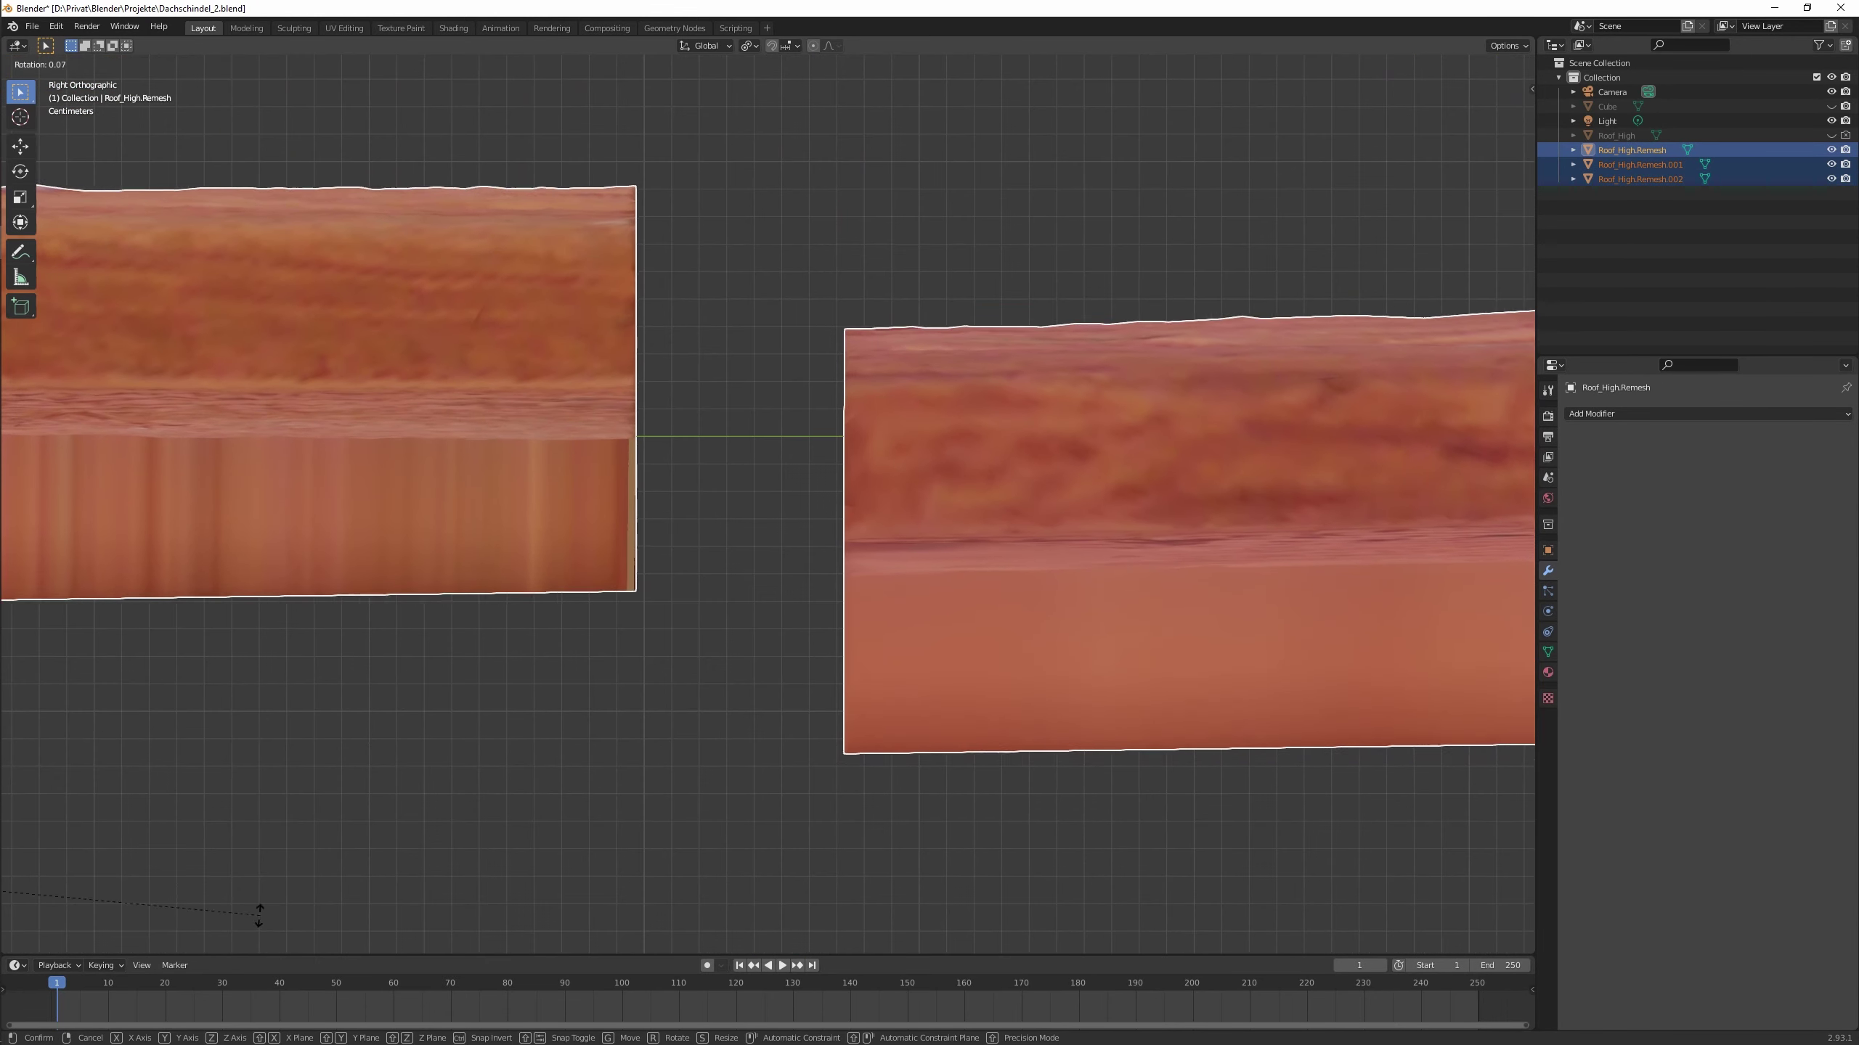
{"action": "scroll", "coordinate": [929, 787], "scroll_direction": "down", "scroll_amount": 3}
{"action": "left_click", "coordinate": [638, 466], "text": "shift"}
{"action": "scroll", "coordinate": [717, 679], "scroll_direction": "up", "scroll_amount": 10}
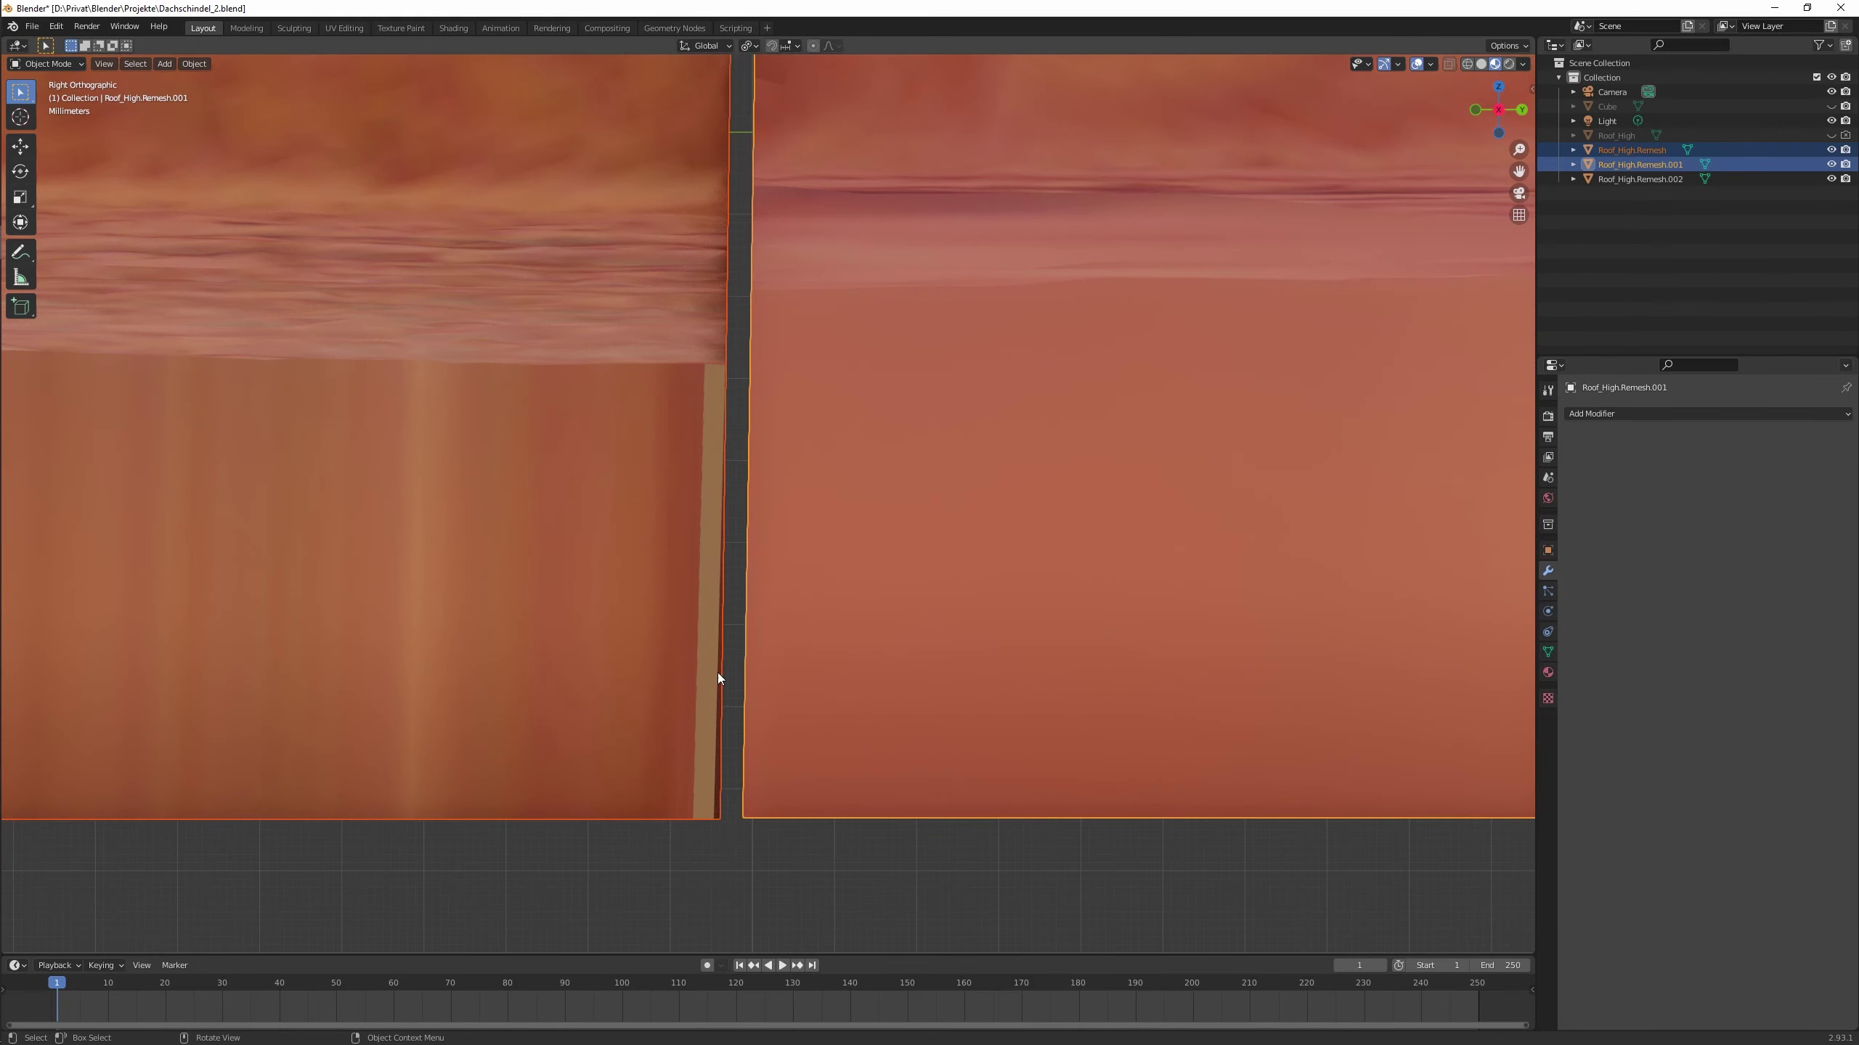
{"action": "left_click", "coordinate": [1149, 690]}
{"action": "scroll", "coordinate": [761, 596], "scroll_direction": "down", "scroll_amount": 5}
{"action": "left_click", "coordinate": [779, 741]}
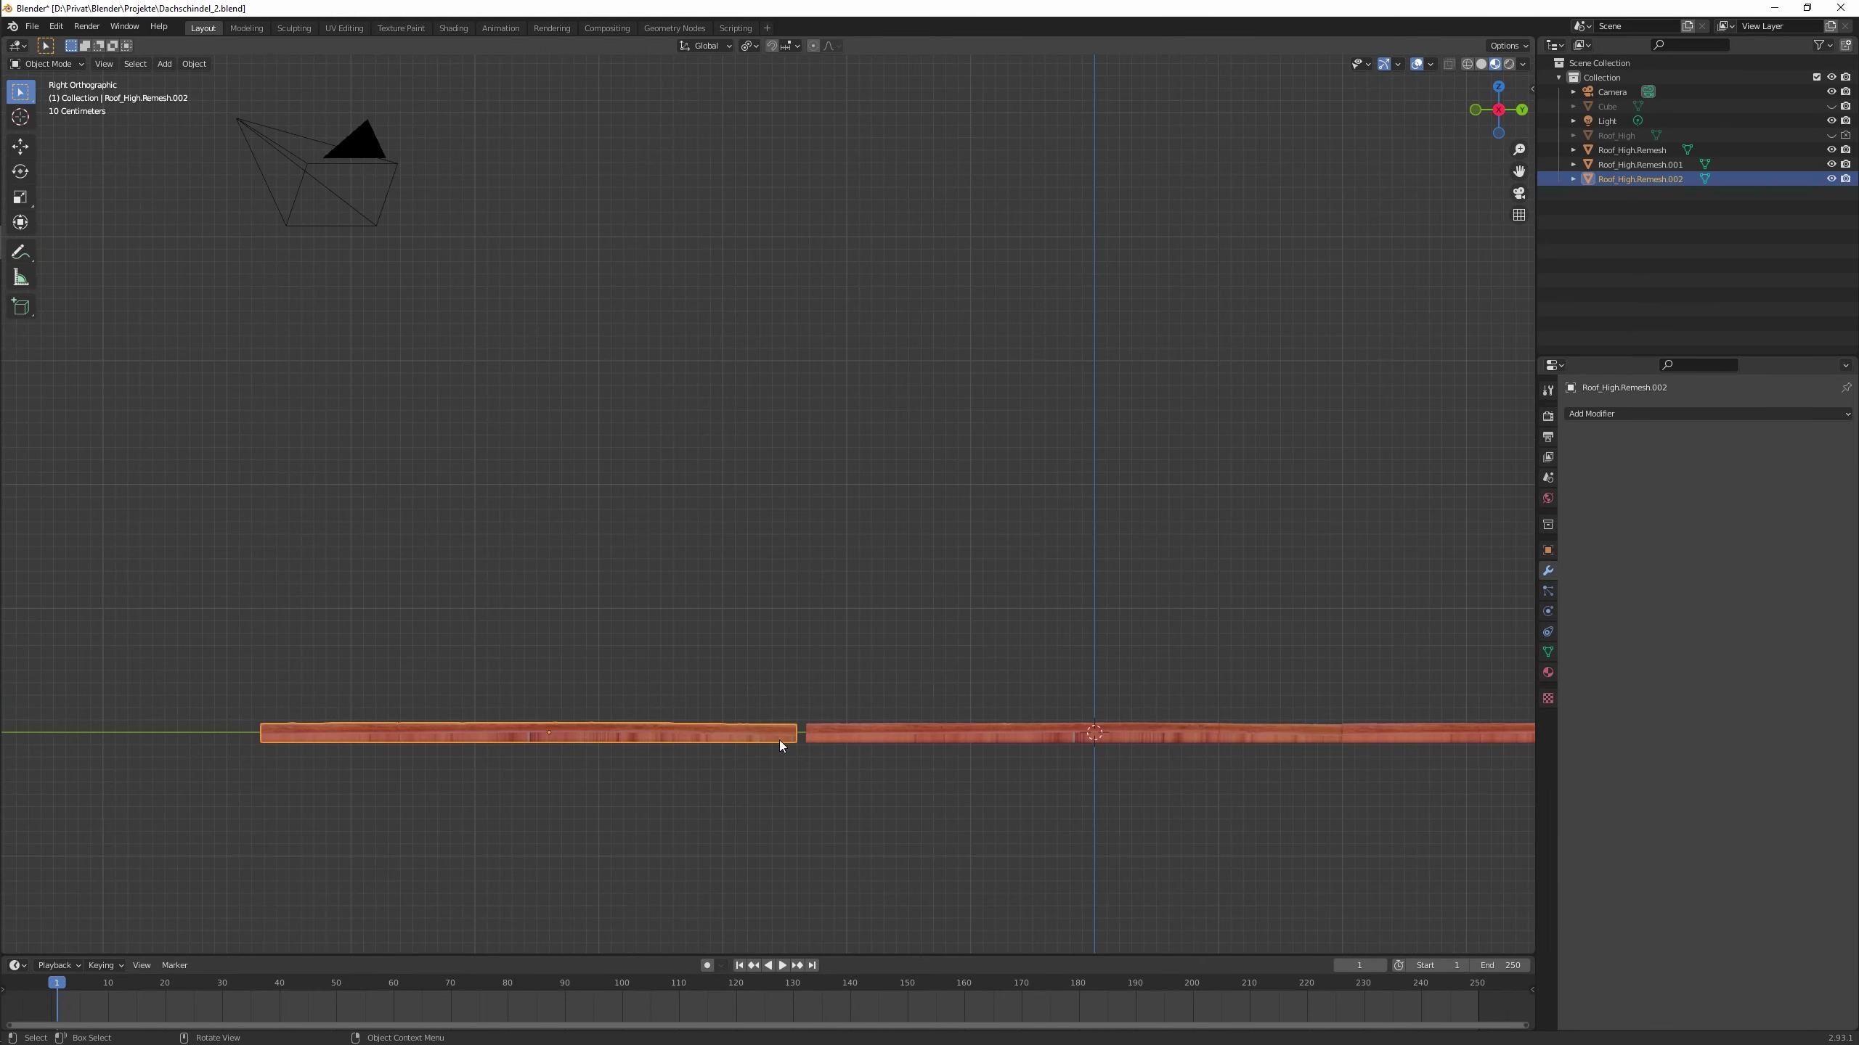
{"action": "scroll", "coordinate": [997, 344], "scroll_direction": "up", "scroll_amount": 3}
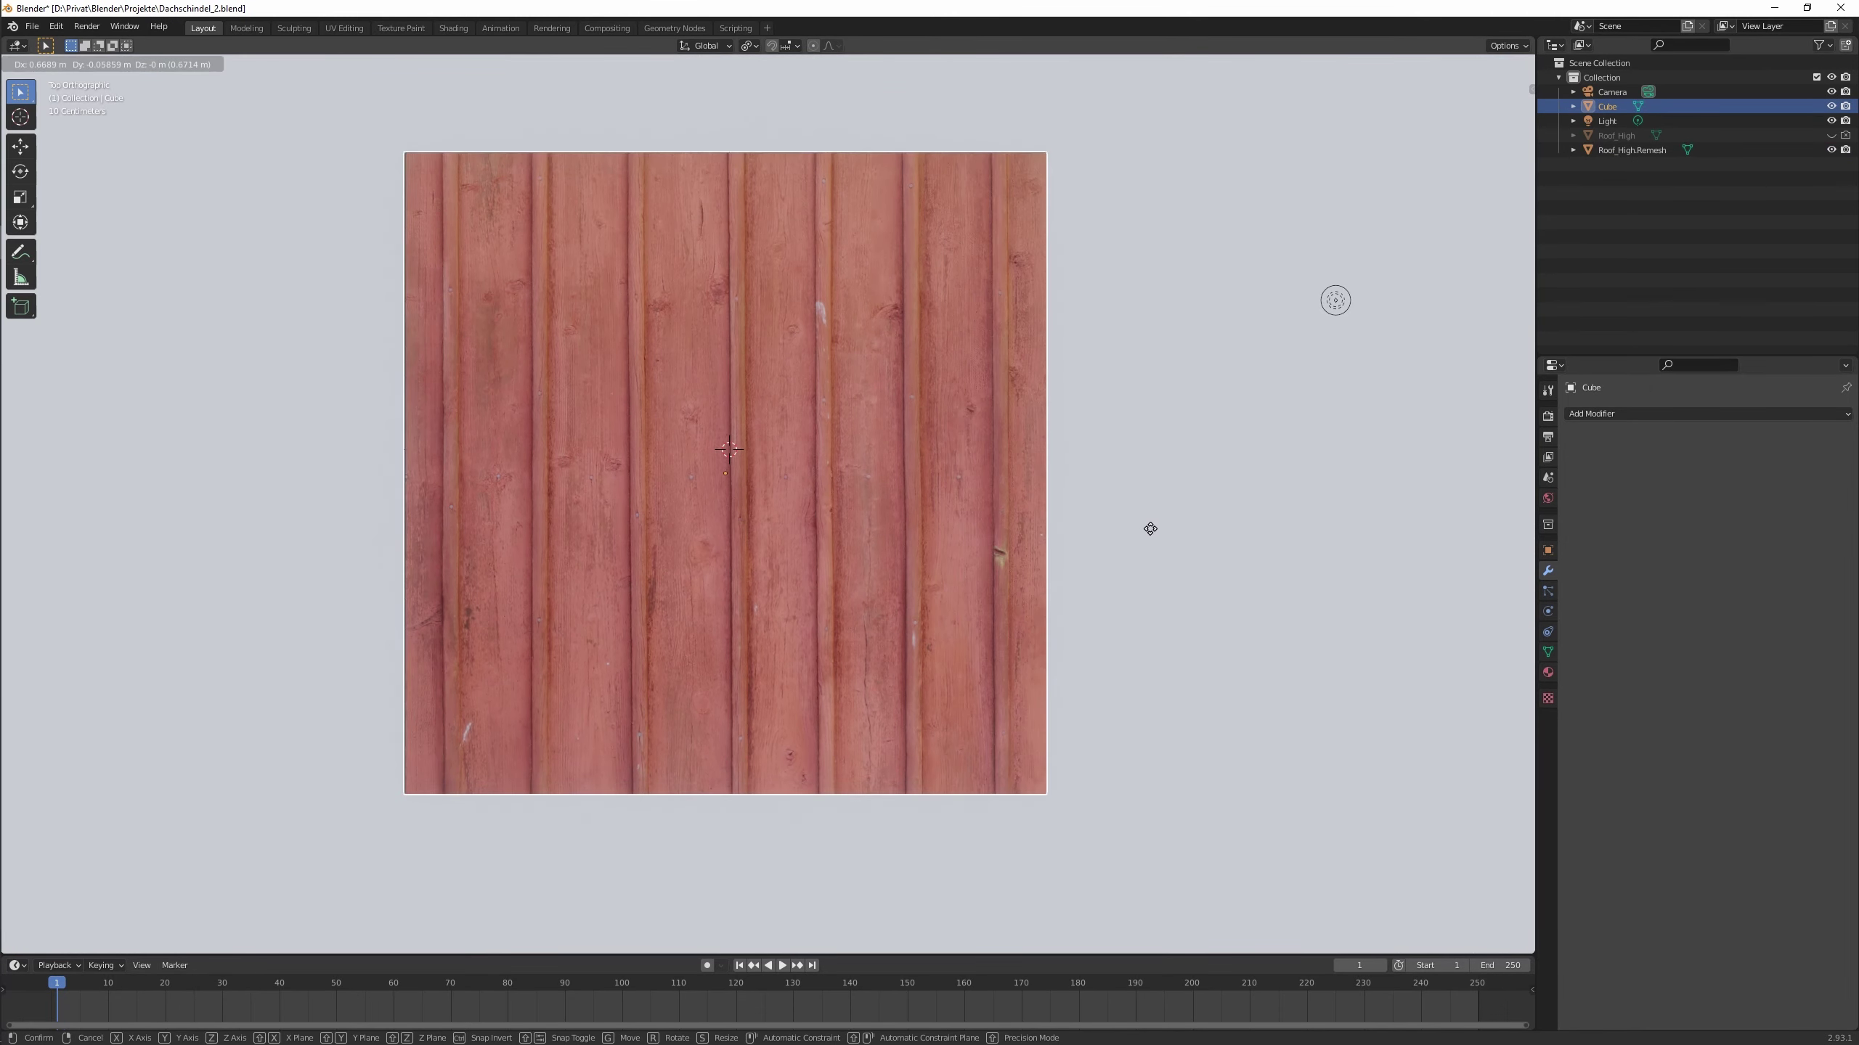
{"action": "scroll", "coordinate": [847, 533], "scroll_direction": "up", "scroll_amount": 4}
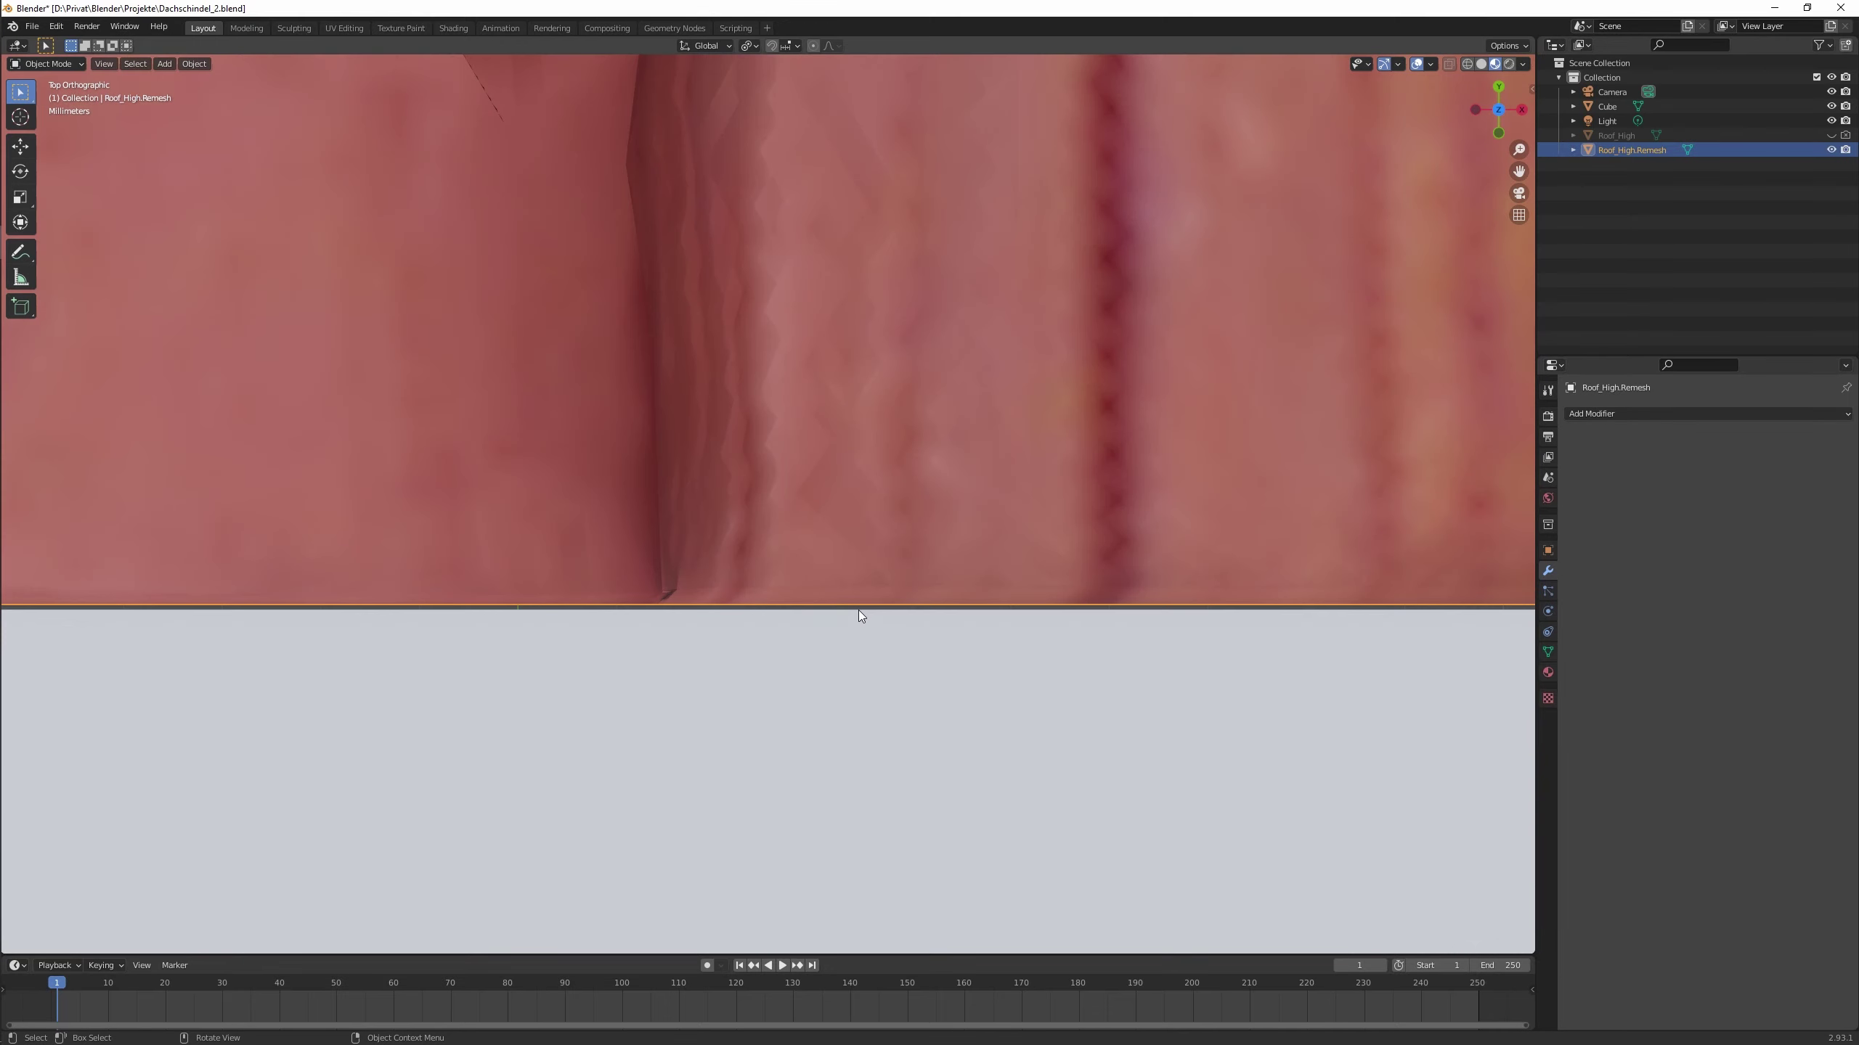
{"action": "scroll", "coordinate": [982, 472], "scroll_direction": "down", "scroll_amount": 6}
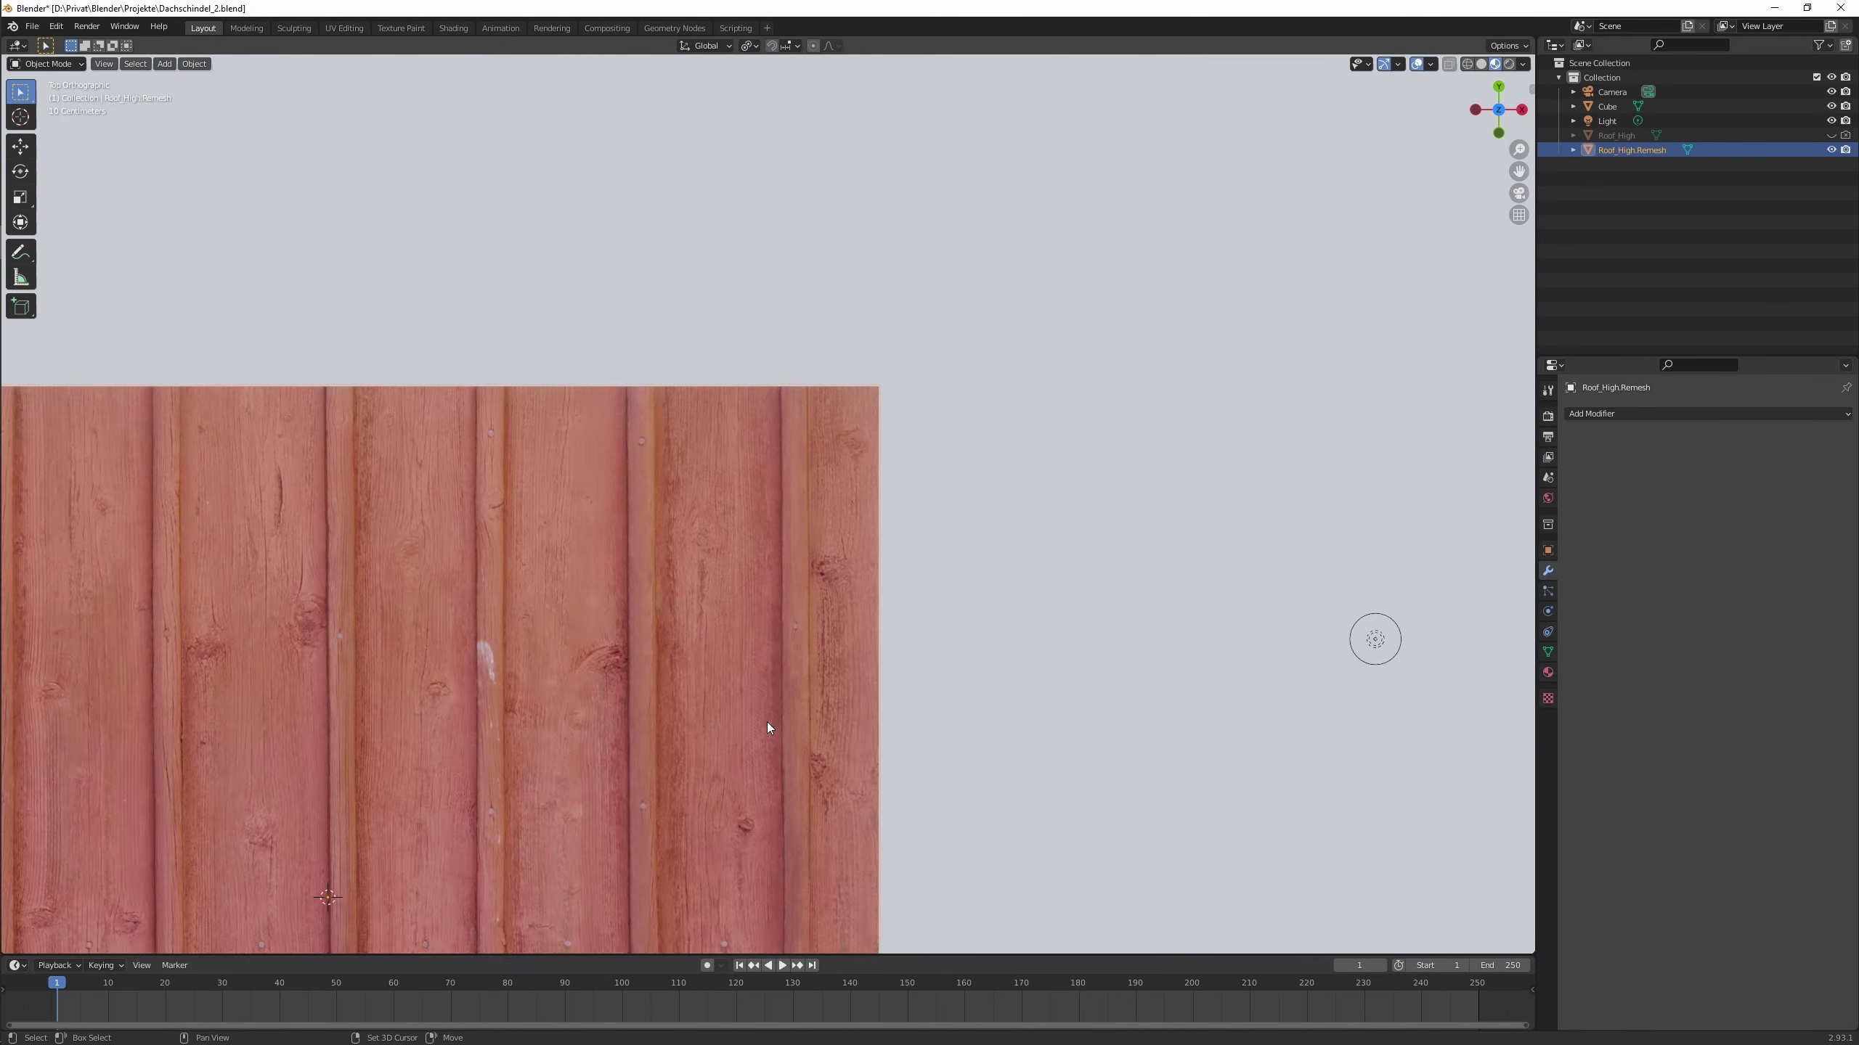
Add a Boolean Difference modifier cutting with the Cube and apply it.
{"action": "left_click", "coordinate": [1704, 414]}
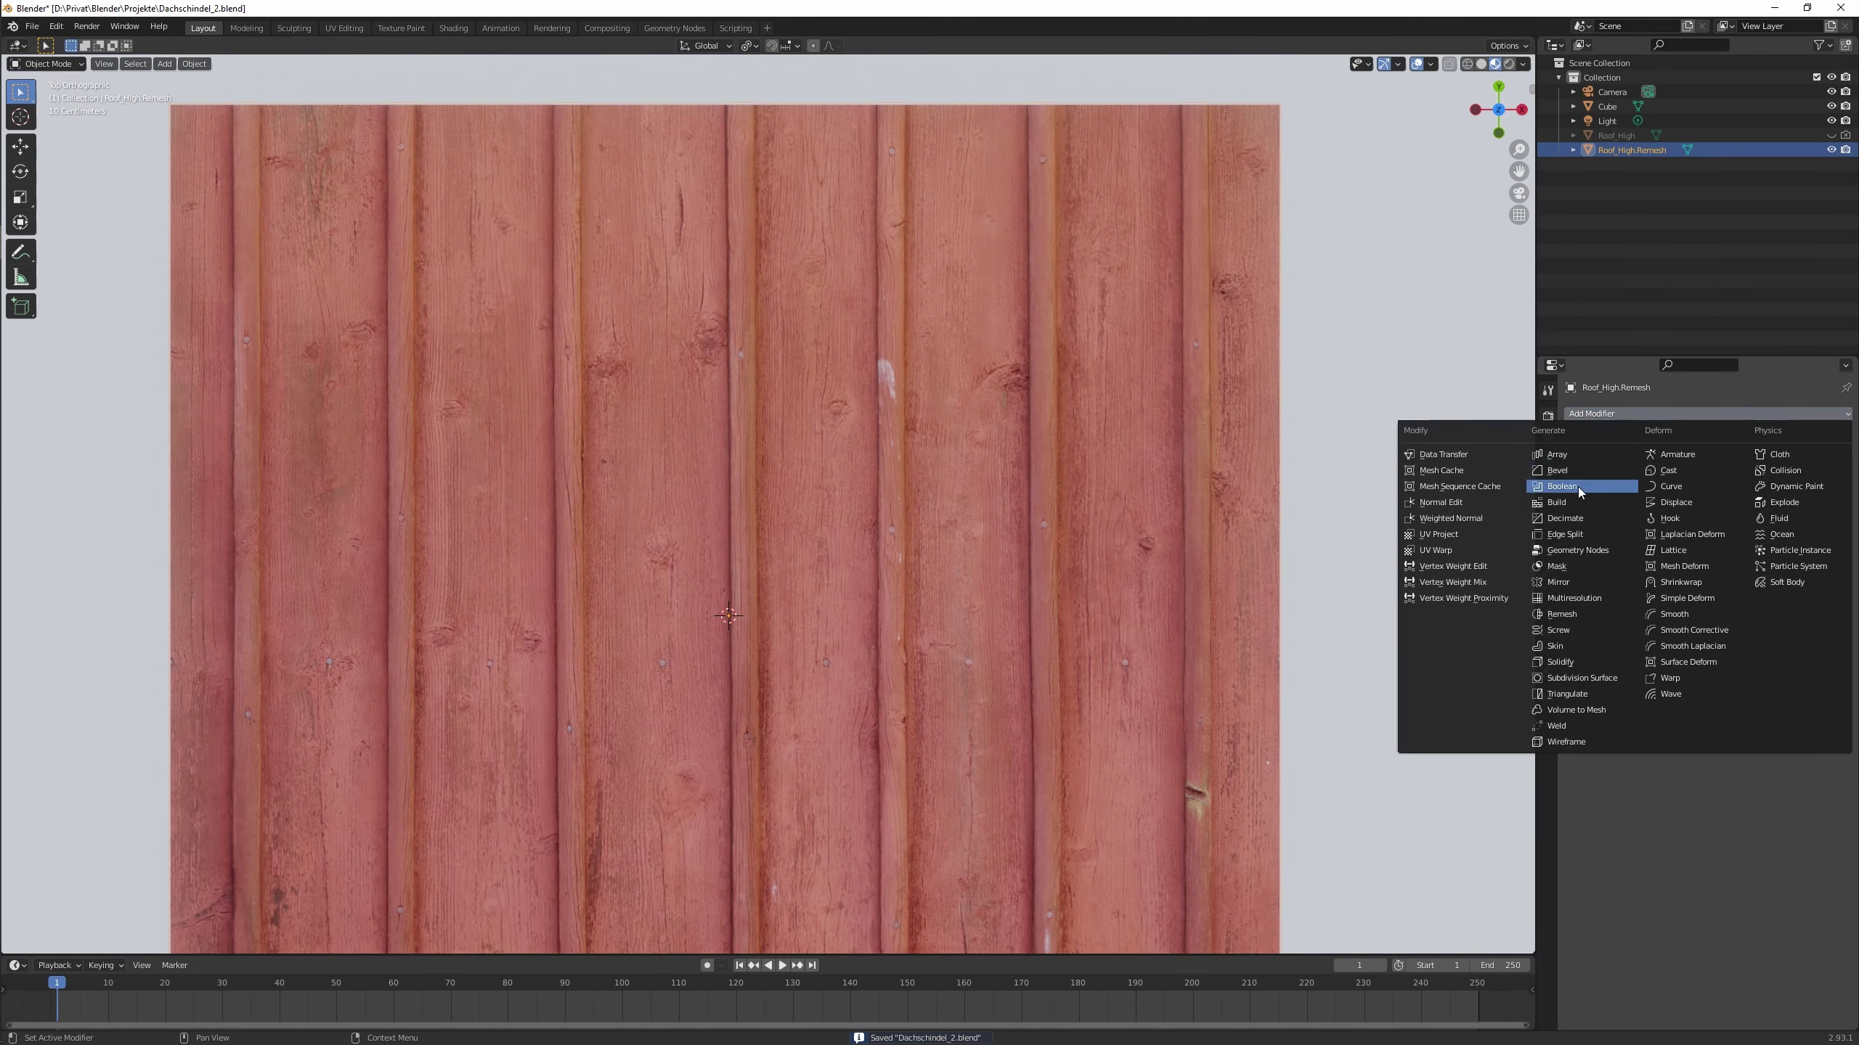
{"action": "left_click", "coordinate": [1545, 477]}
{"action": "scroll", "coordinate": [1472, 483], "scroll_direction": "down", "scroll_amount": 3}
{"action": "left_click", "coordinate": [1810, 438]}
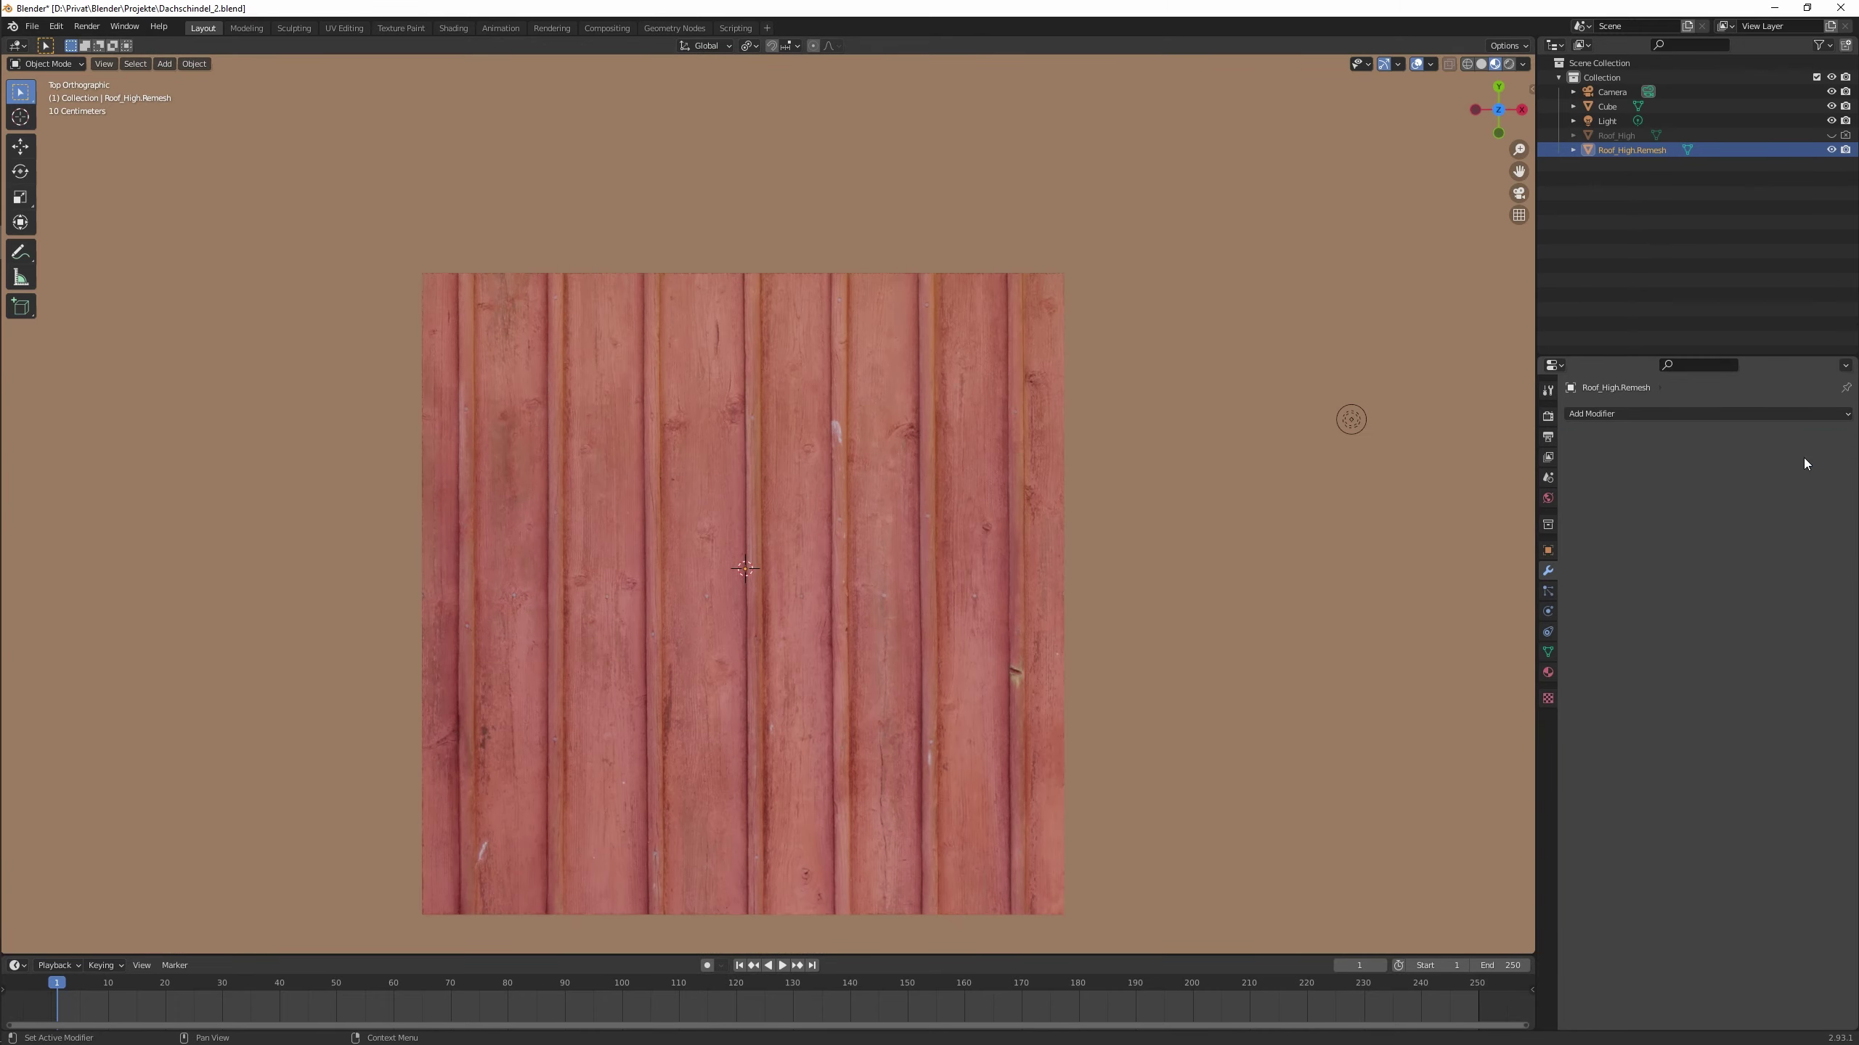
Delete the leftover cube vertices from the roof panel.
{"action": "scroll", "coordinate": [1013, 547], "scroll_direction": "down", "scroll_amount": 5}
{"action": "scroll", "coordinate": [851, 507], "scroll_direction": "down", "scroll_amount": 5}
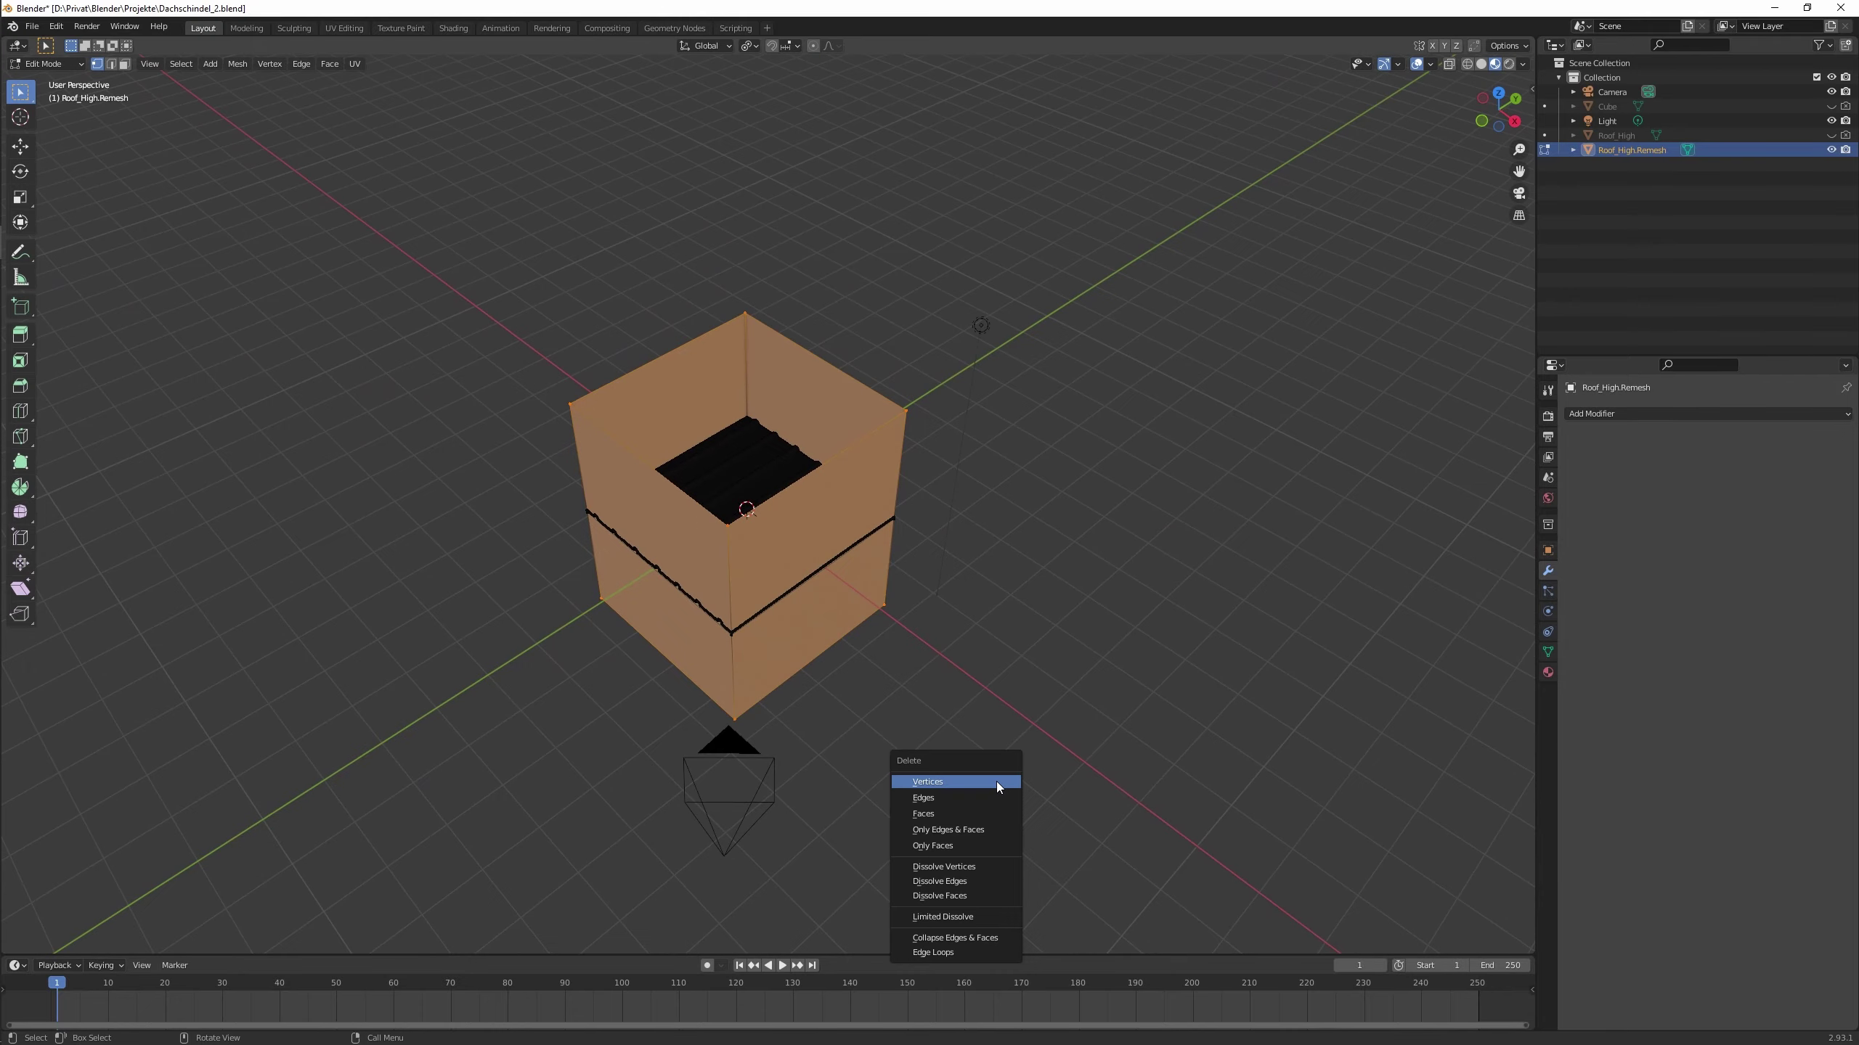
{"action": "left_click", "coordinate": [996, 782]}
{"action": "scroll", "coordinate": [982, 465], "scroll_direction": "up", "scroll_amount": 5}
{"action": "middle_click_drag", "start_coordinate": [982, 465], "coordinate": [767, 424]}
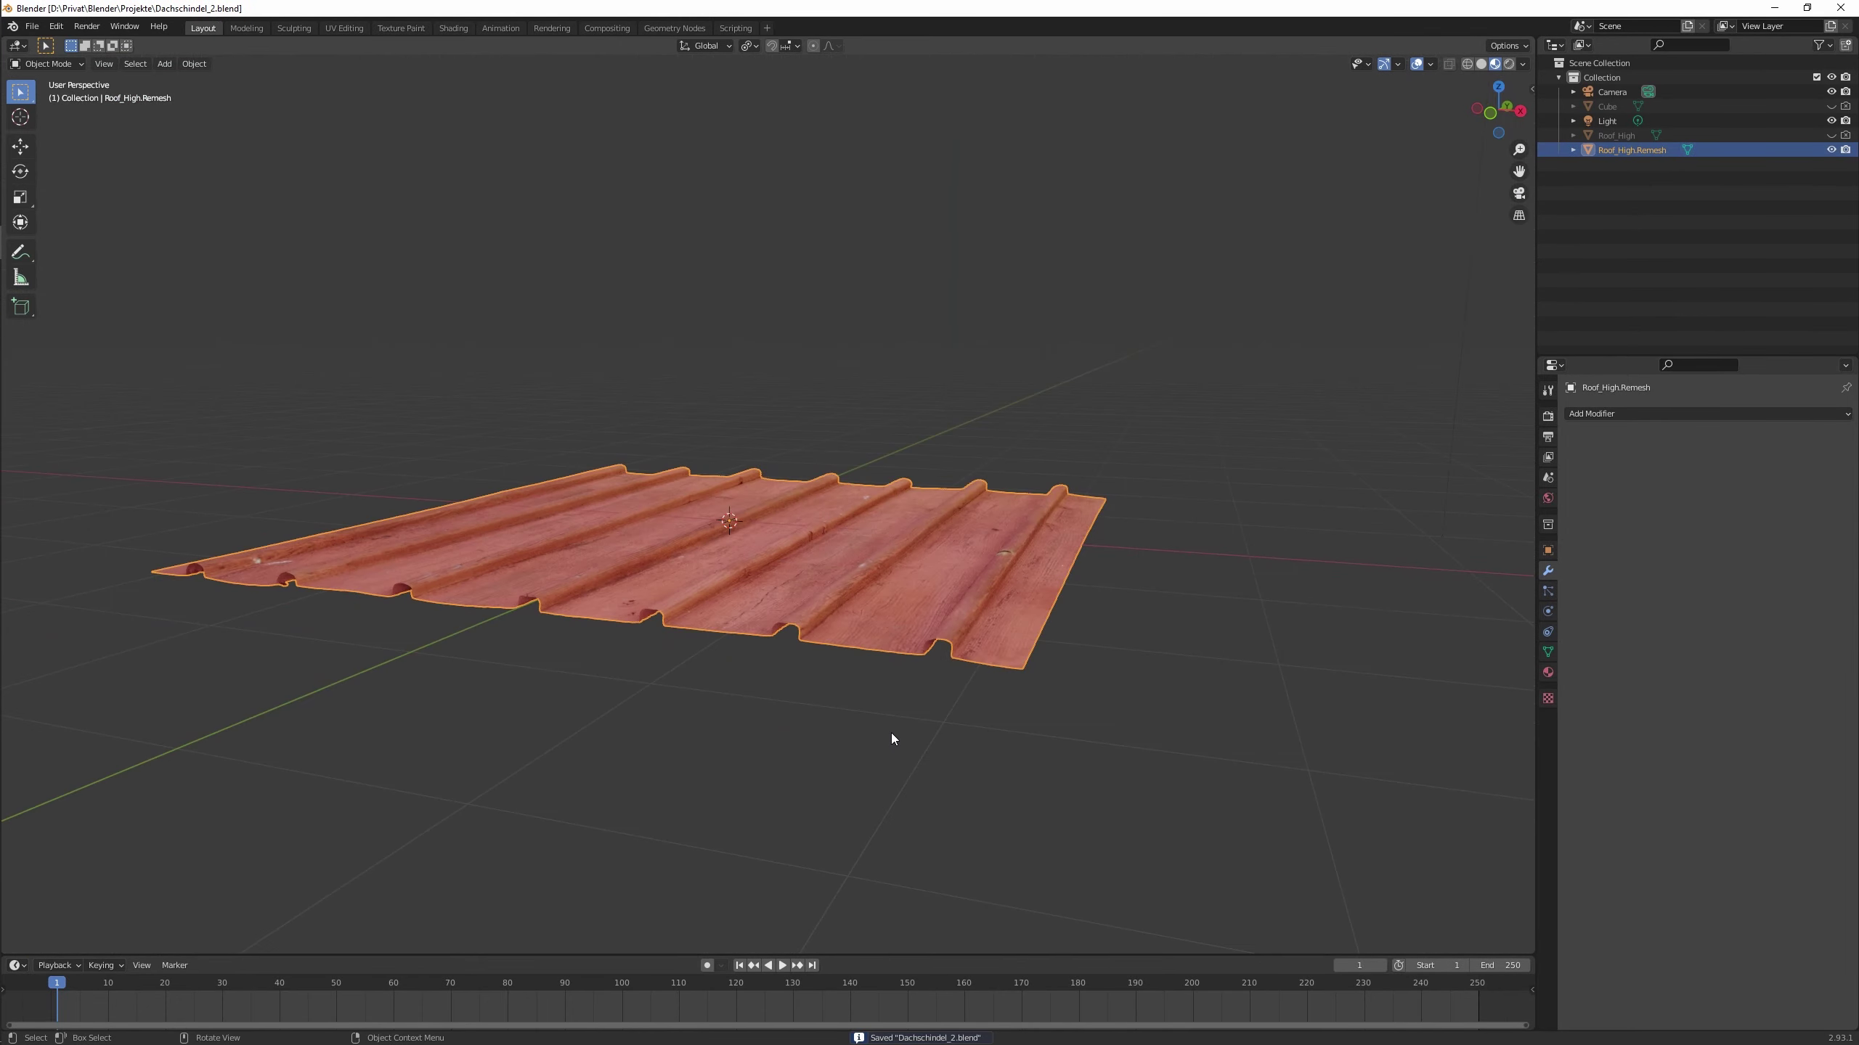
Check the extruded edge lip from several views and apply all transforms to the panel.
{"action": "key", "text": "KP_1"}
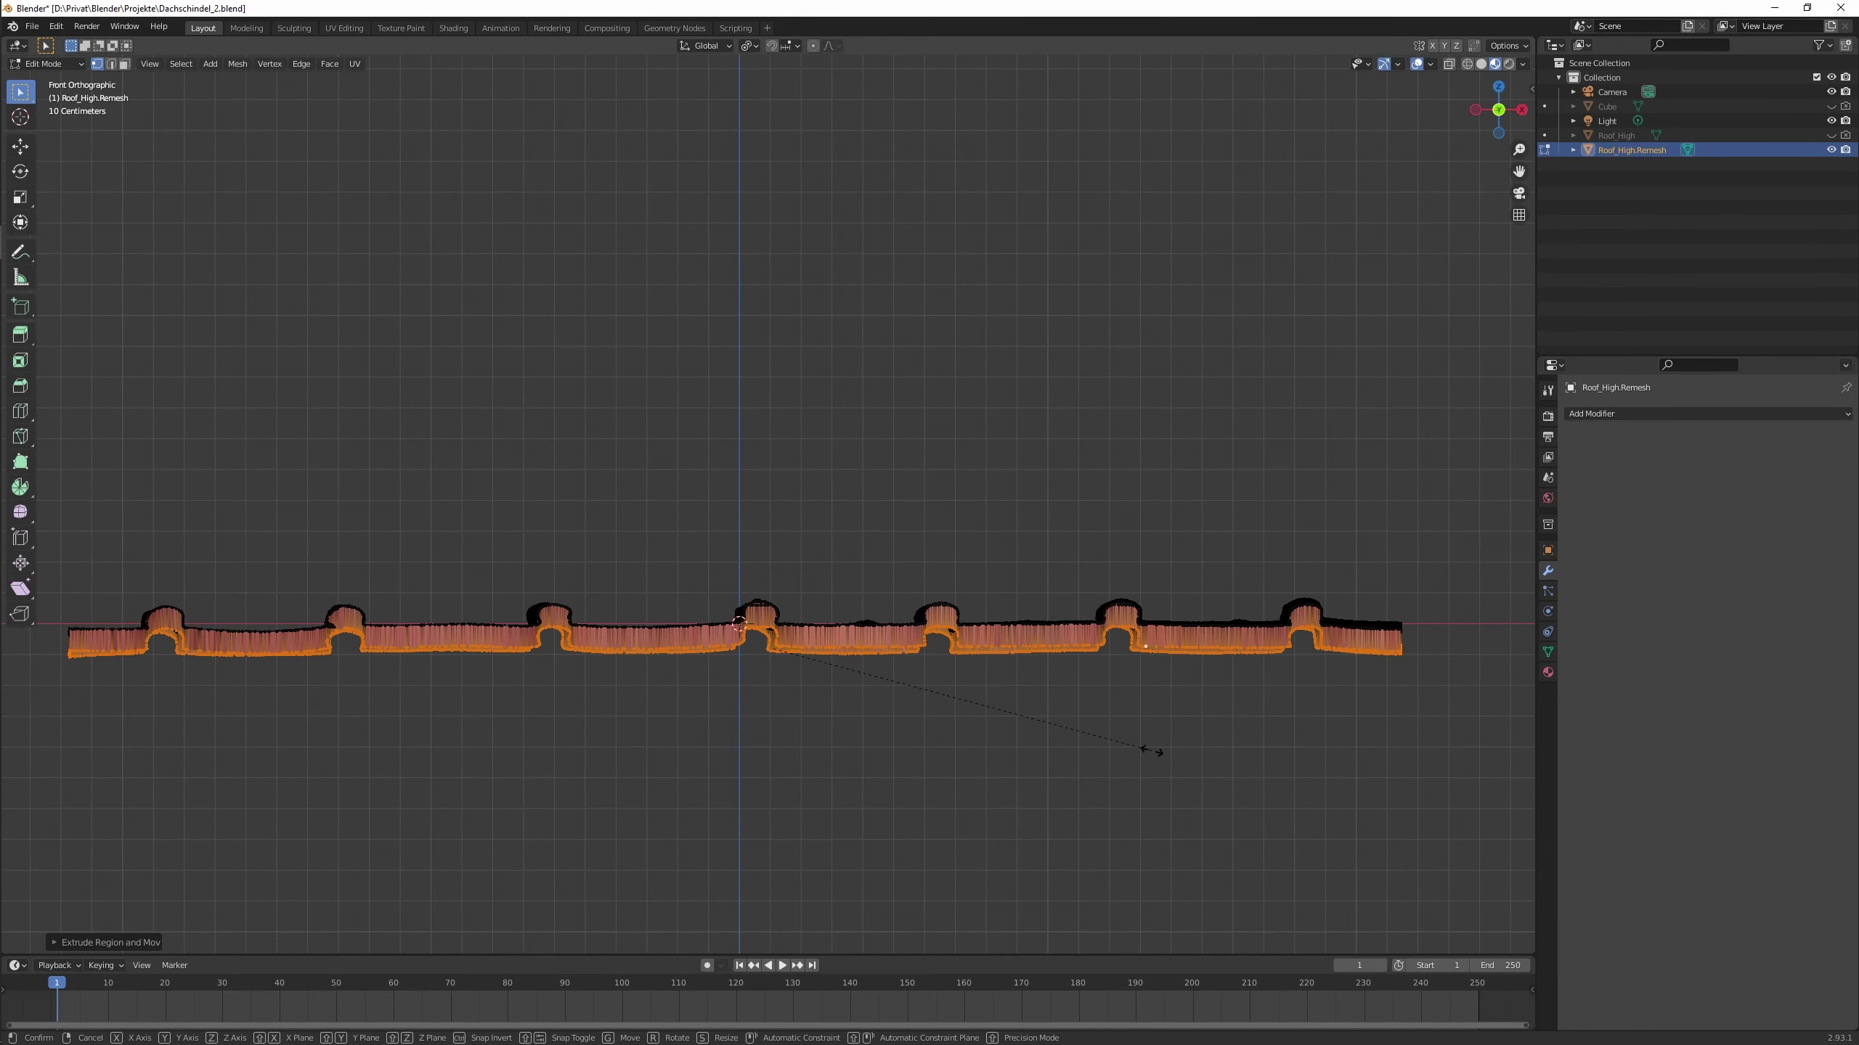
{"action": "middle_click_drag", "start_coordinate": [758, 546], "coordinate": [842, 494]}
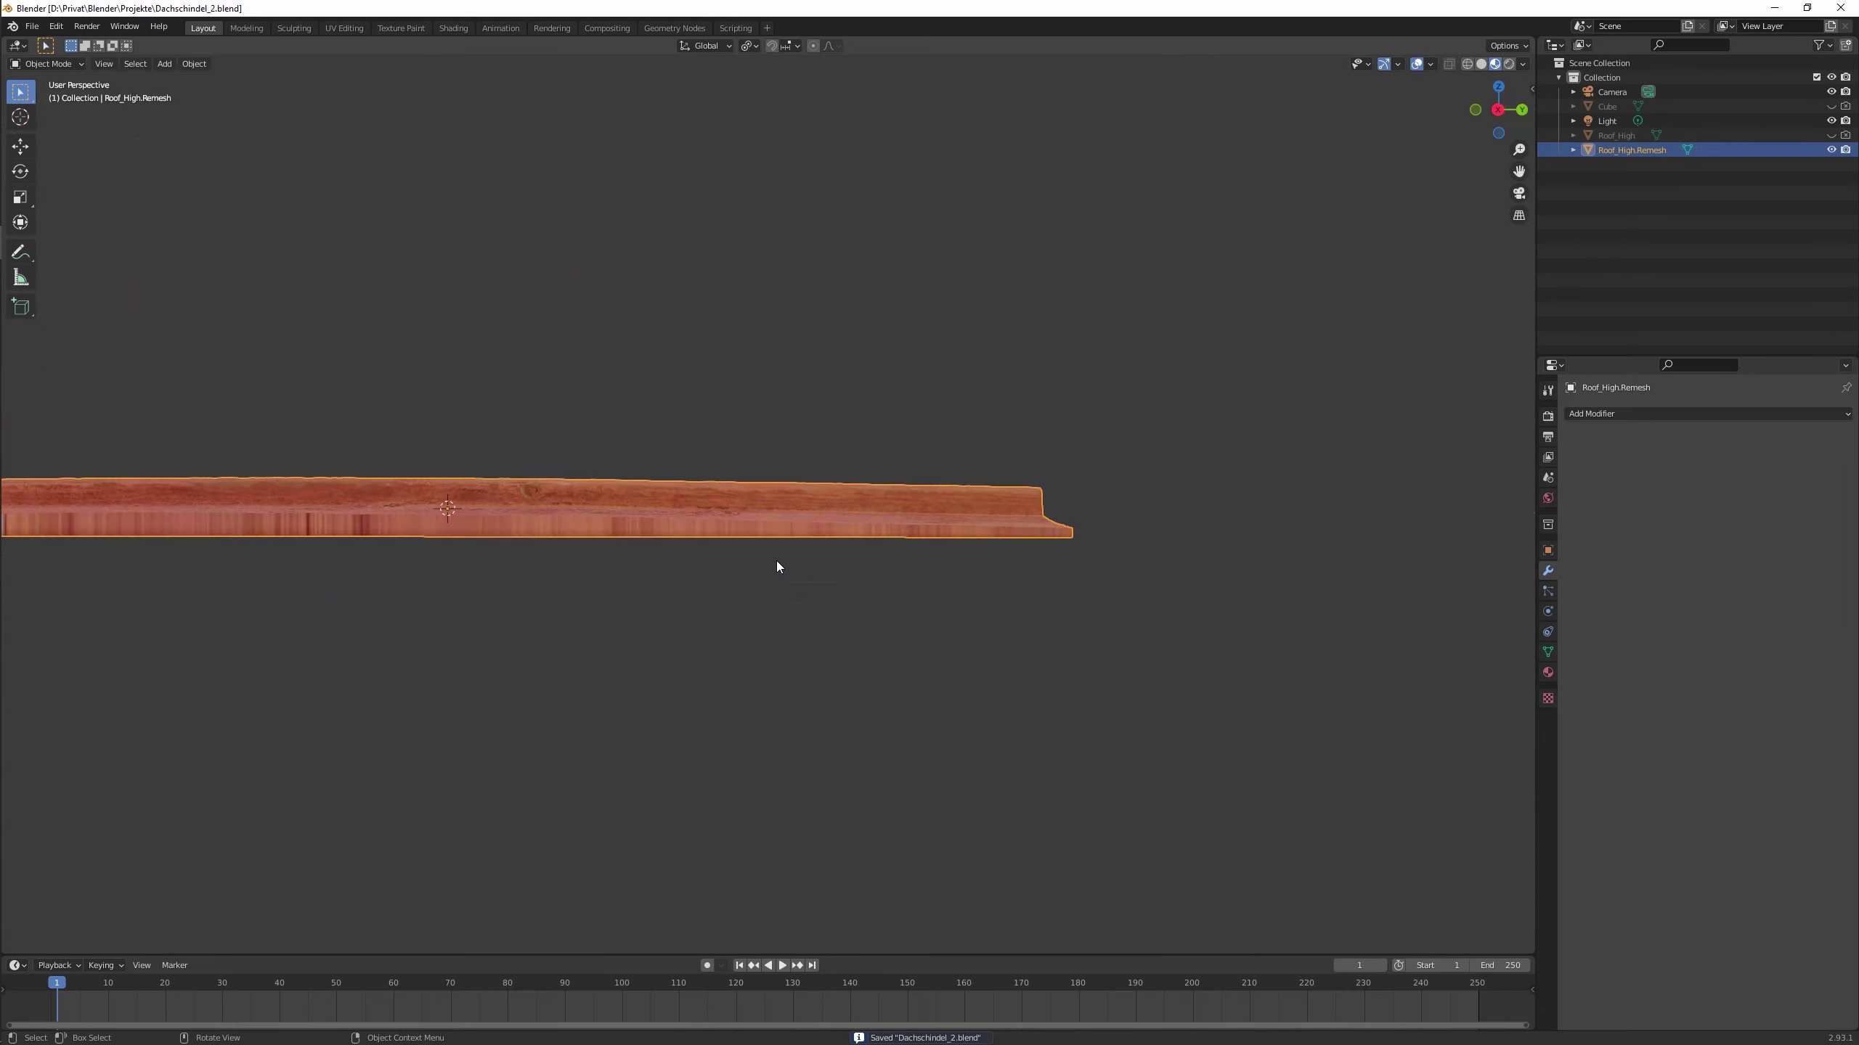
{"action": "mouse_move", "coordinate": [777, 567]}
{"action": "middle_mouse_down"}
{"action": "mouse_move", "coordinate": [808, 437]}
{"action": "mouse_move", "coordinate": [932, 686]}
{"action": "middle_mouse_up"}
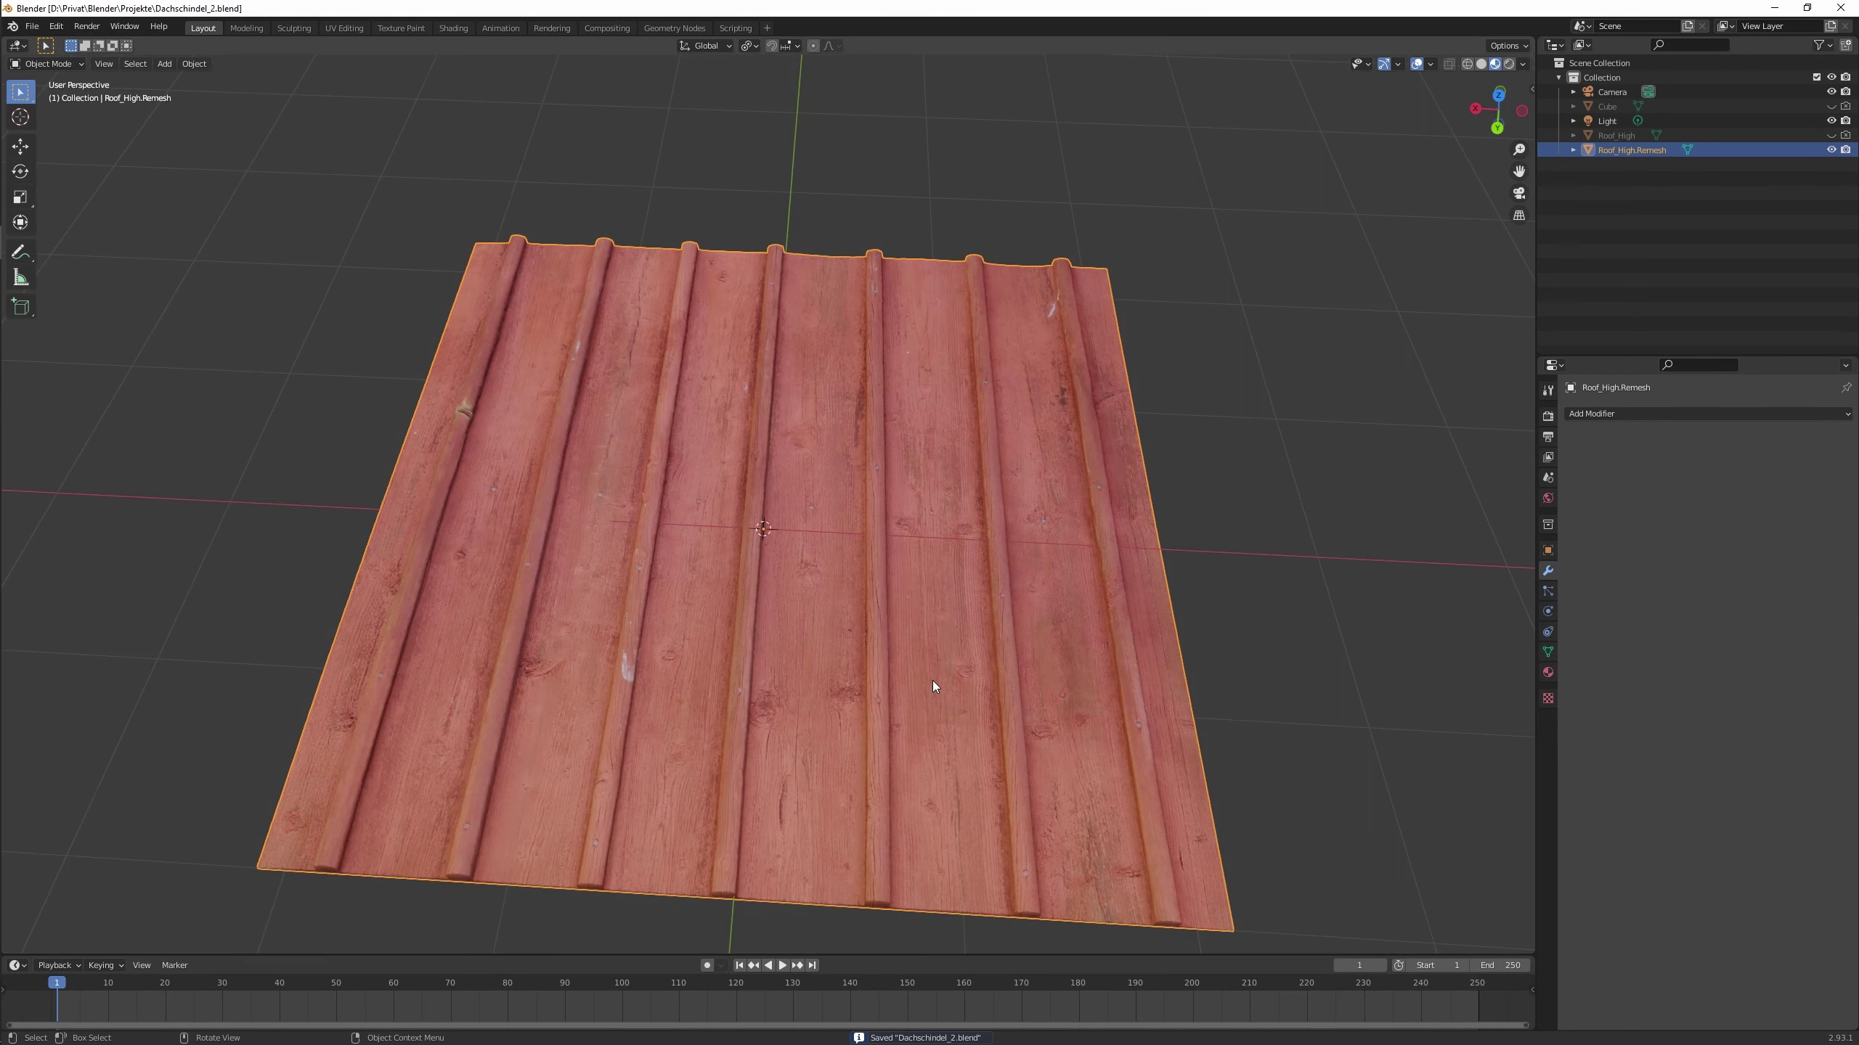
{"action": "key", "text": "KP_7"}
{"action": "right_click", "coordinate": [863, 581]}
{"action": "key", "text": "ctrl+a"}
{"action": "left_click", "coordinate": [866, 570]}
Zoom and pan the view toward the roof panel's corner after cancelling trial scales.
{"action": "key", "text": "ctrl+s"}
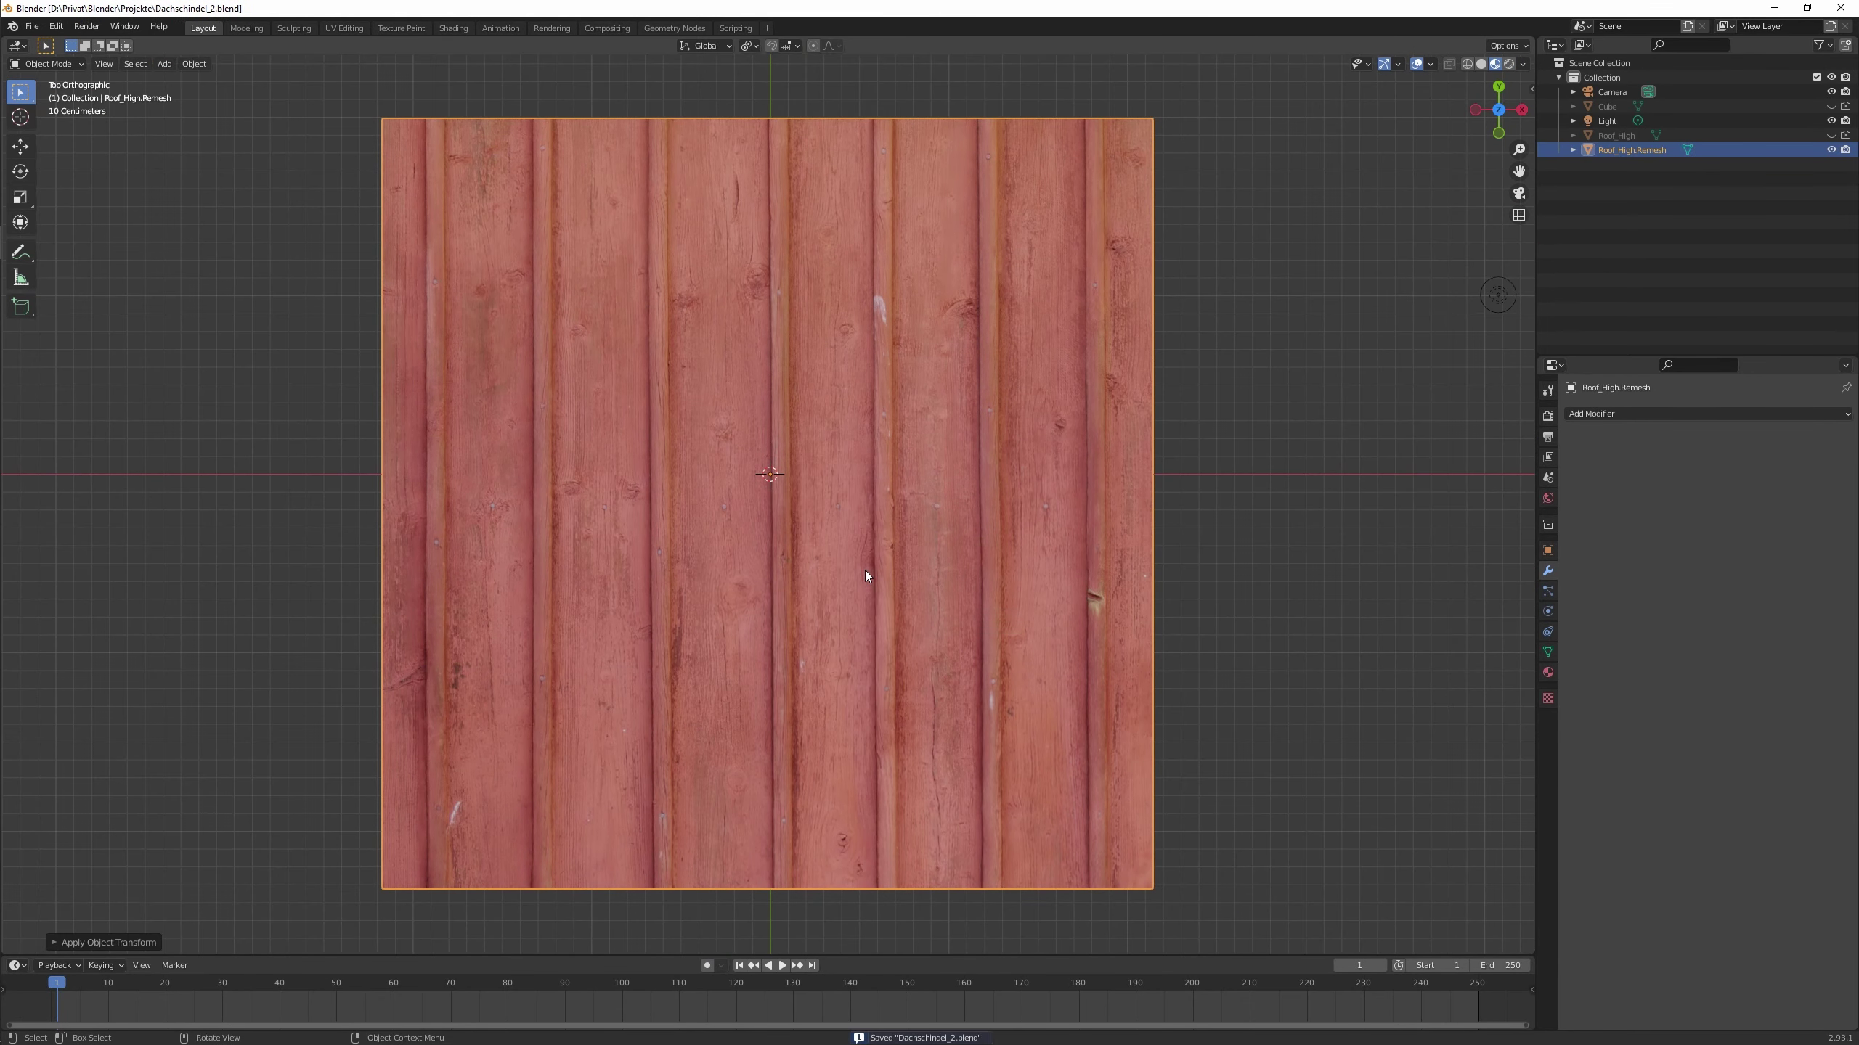
{"action": "key", "text": "s"}
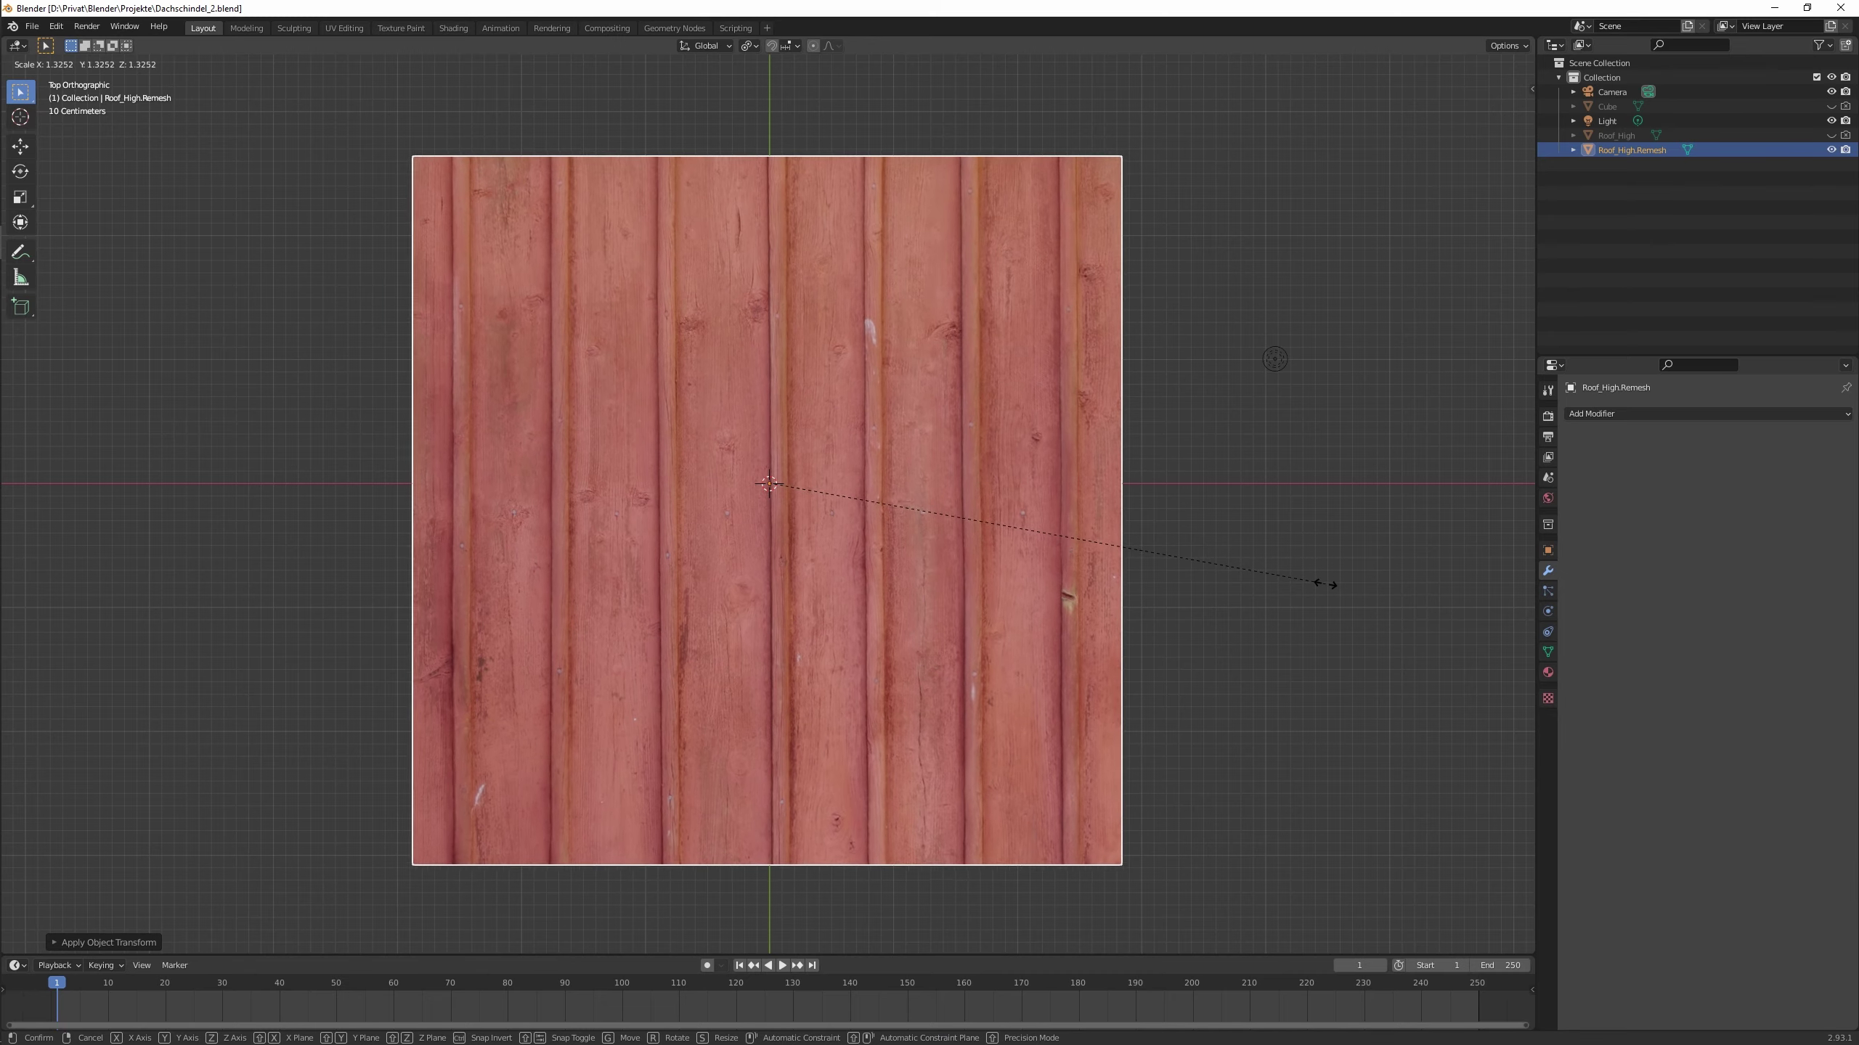
{"action": "key", "text": "Escape"}
{"action": "key", "text": "Tab"}
{"action": "key", "text": "s"}
{"action": "key", "text": "Escape"}
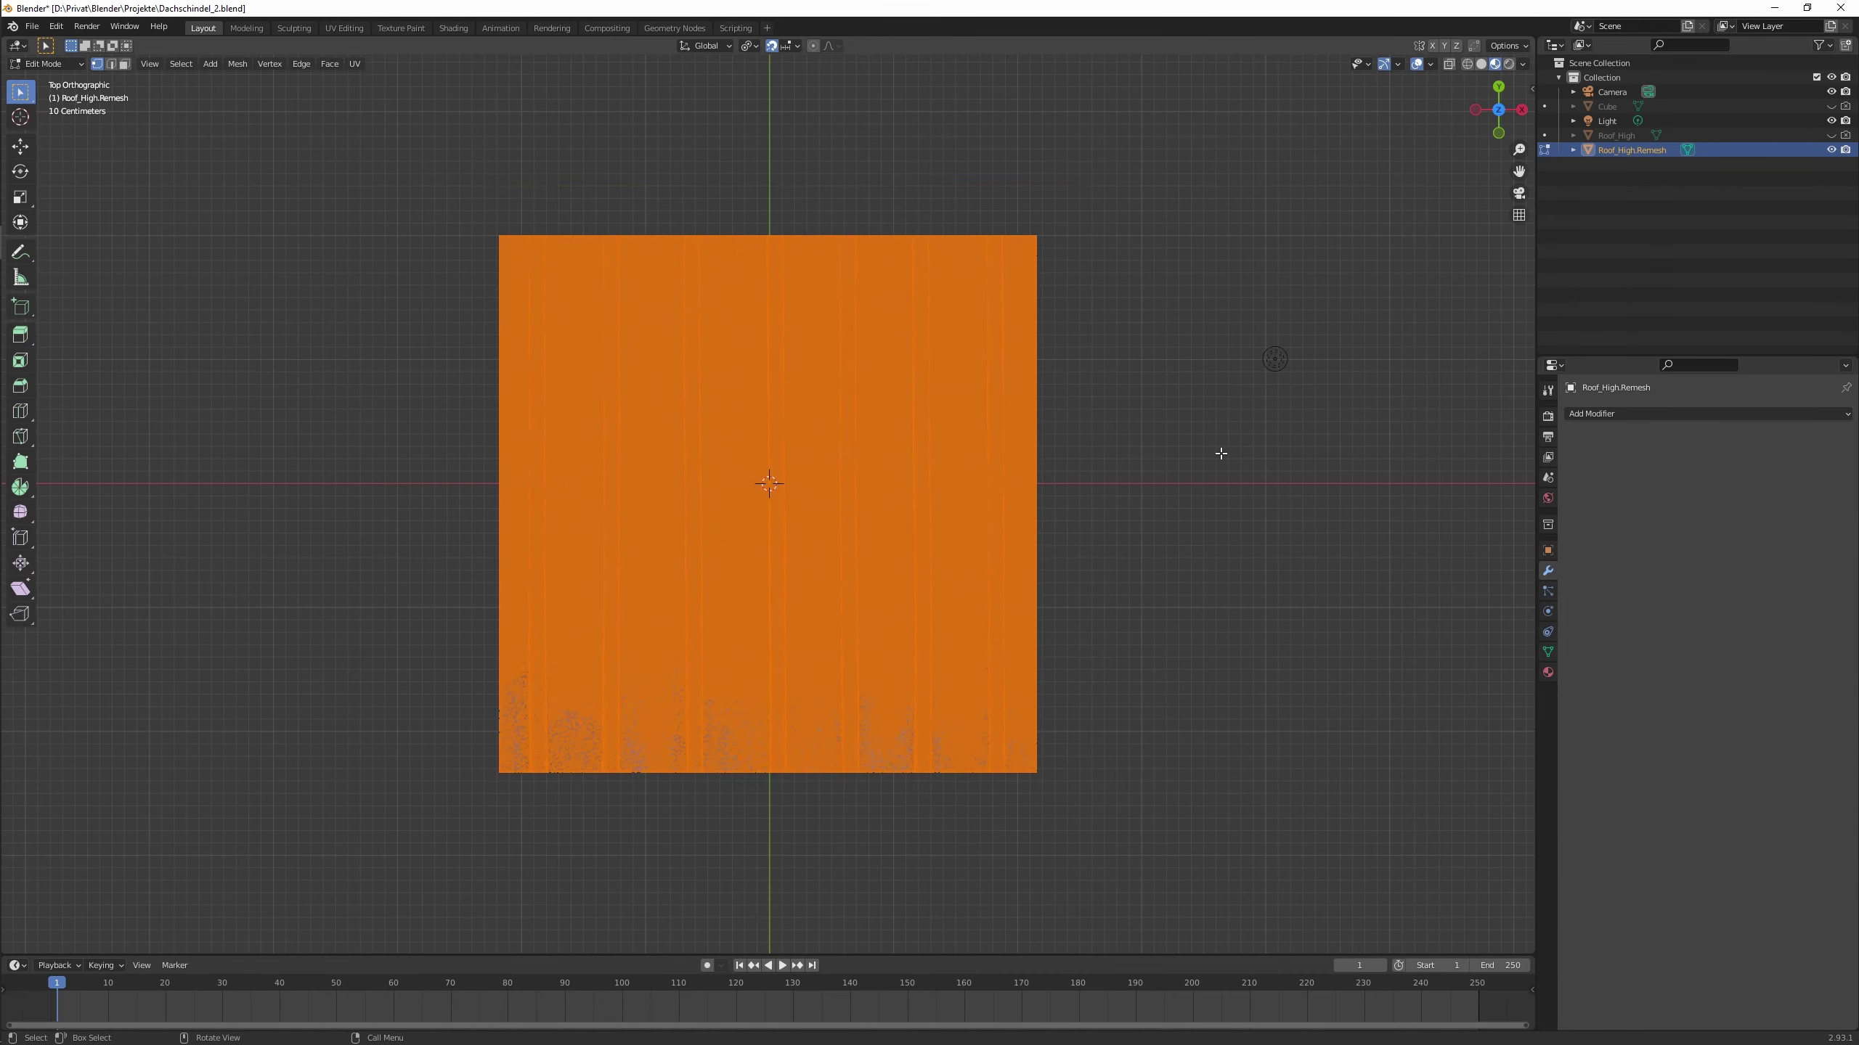
{"action": "key", "text": "Escape"}
{"action": "key", "text": "Tab"}
{"action": "scroll", "coordinate": [1023, 462], "scroll_direction": "up", "scroll_amount": 3}
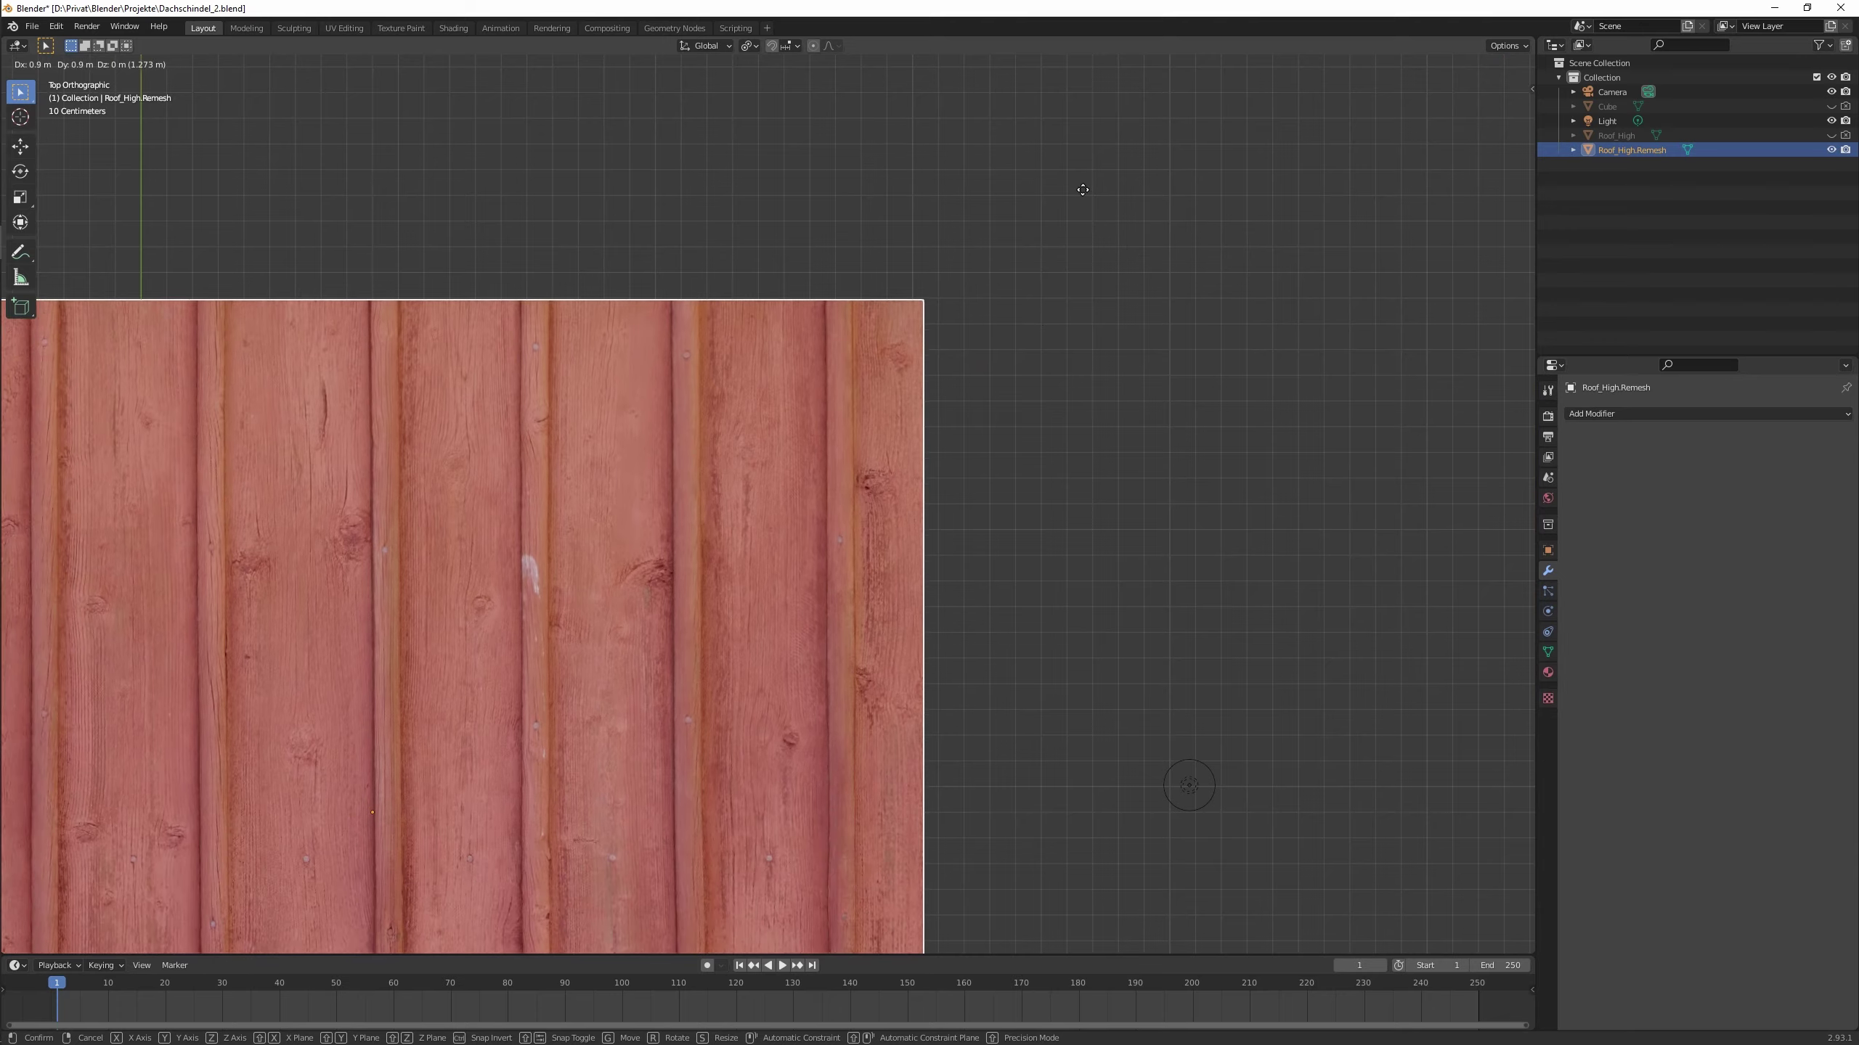
{"action": "middle_click_drag", "start_coordinate": [1022, 461], "coordinate": [735, 374], "text": "shift"}
{"action": "scroll", "coordinate": [1036, 244], "scroll_direction": "up", "scroll_amount": 4}
{"action": "scroll", "coordinate": [1166, 308], "scroll_direction": "up", "scroll_amount": 2}
{"action": "scroll", "coordinate": [805, 643], "scroll_direction": "down", "scroll_amount": 2}
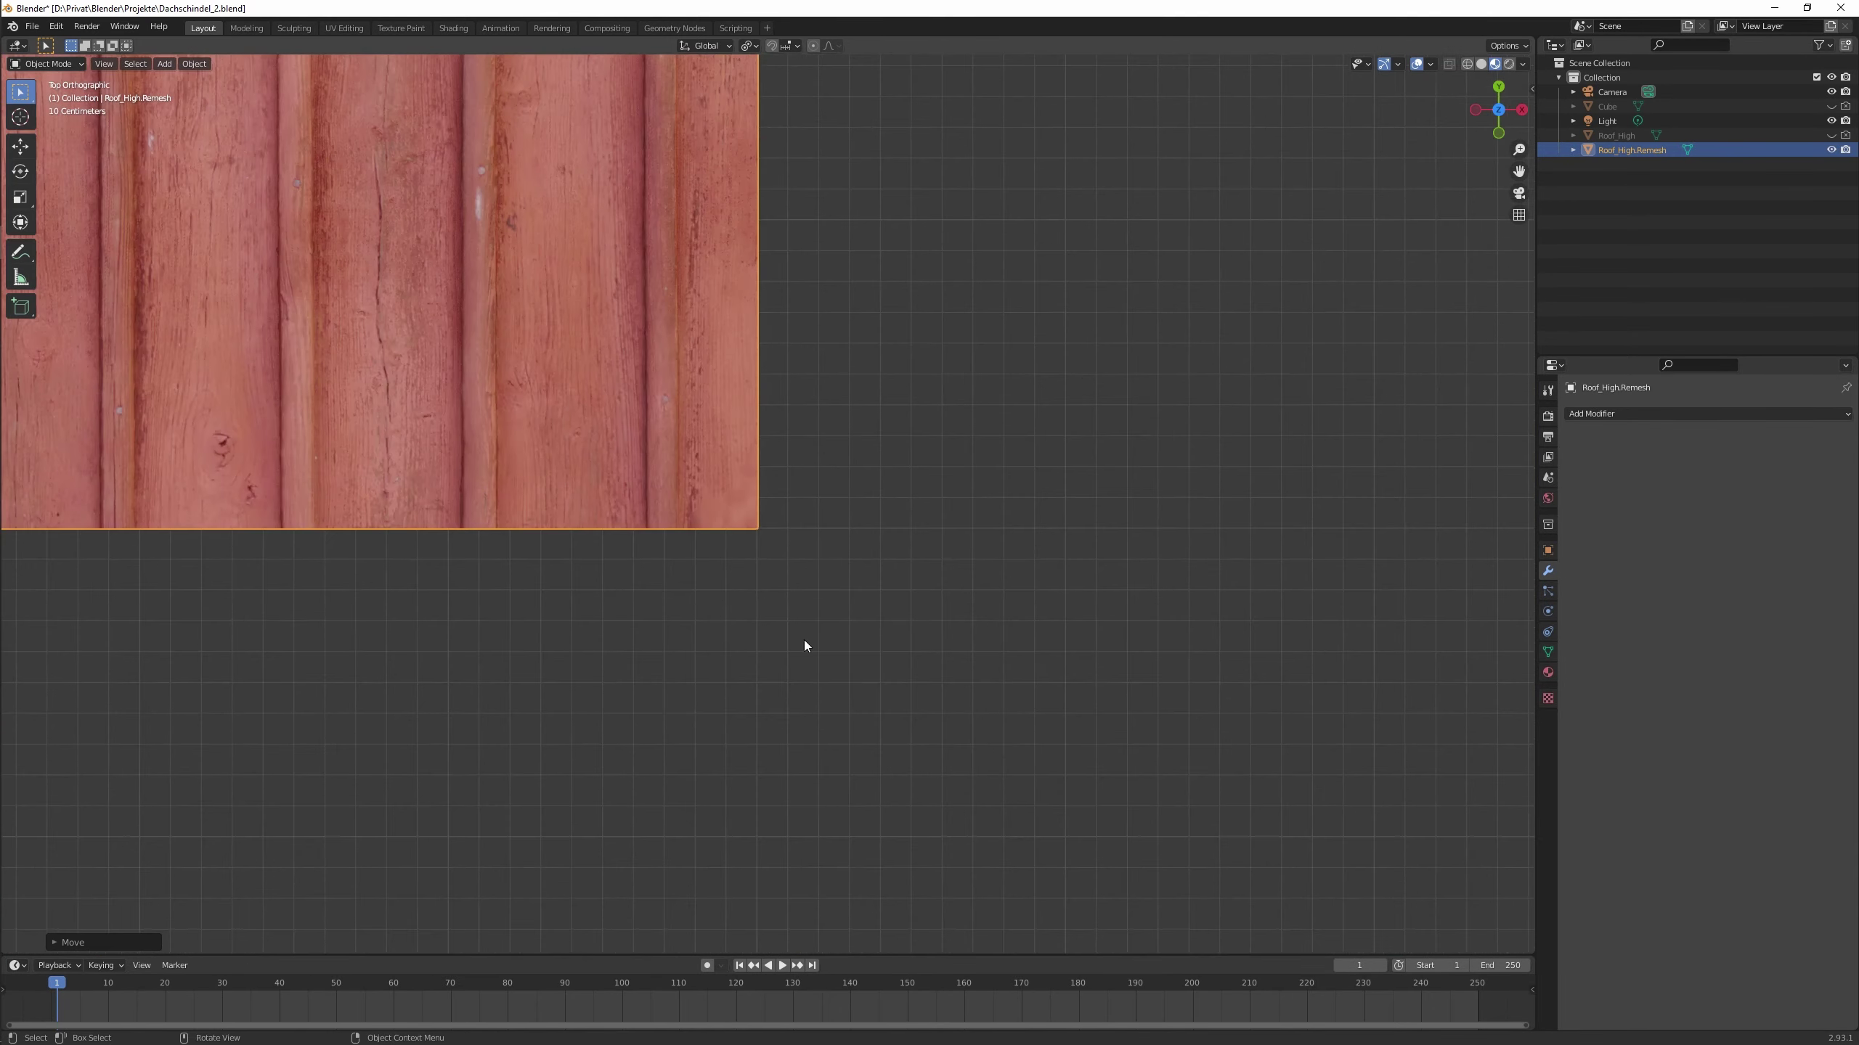
{"action": "scroll", "coordinate": [1075, 593], "scroll_direction": "up", "scroll_amount": 3}
Move the roof panel to a new position.
{"action": "key", "text": "g"}
{"action": "scroll", "coordinate": [1075, 593], "scroll_direction": "up", "scroll_amount": 1}
{"action": "scroll", "coordinate": [1142, 587], "scroll_direction": "down", "scroll_amount": 3}
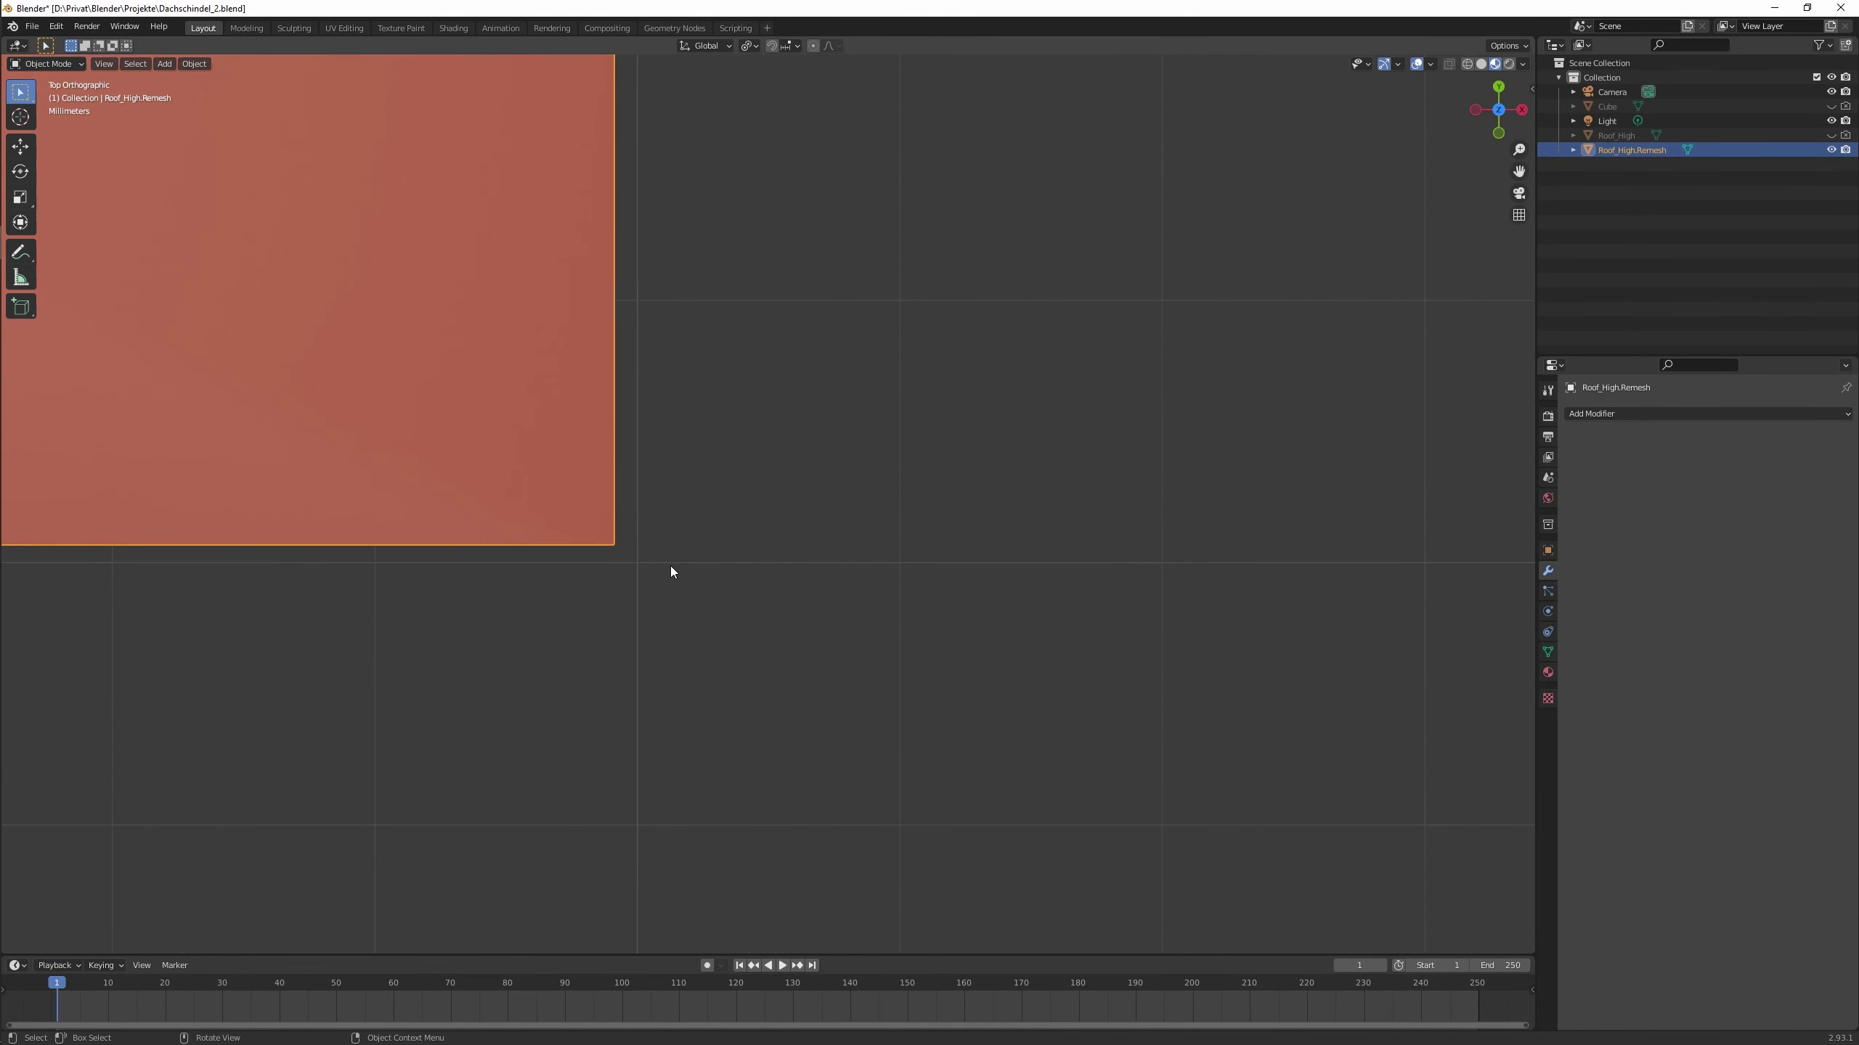
{"action": "scroll", "coordinate": [645, 573], "scroll_direction": "up", "scroll_amount": 1}
{"action": "scroll", "coordinate": [800, 614], "scroll_direction": "down", "scroll_amount": 8}
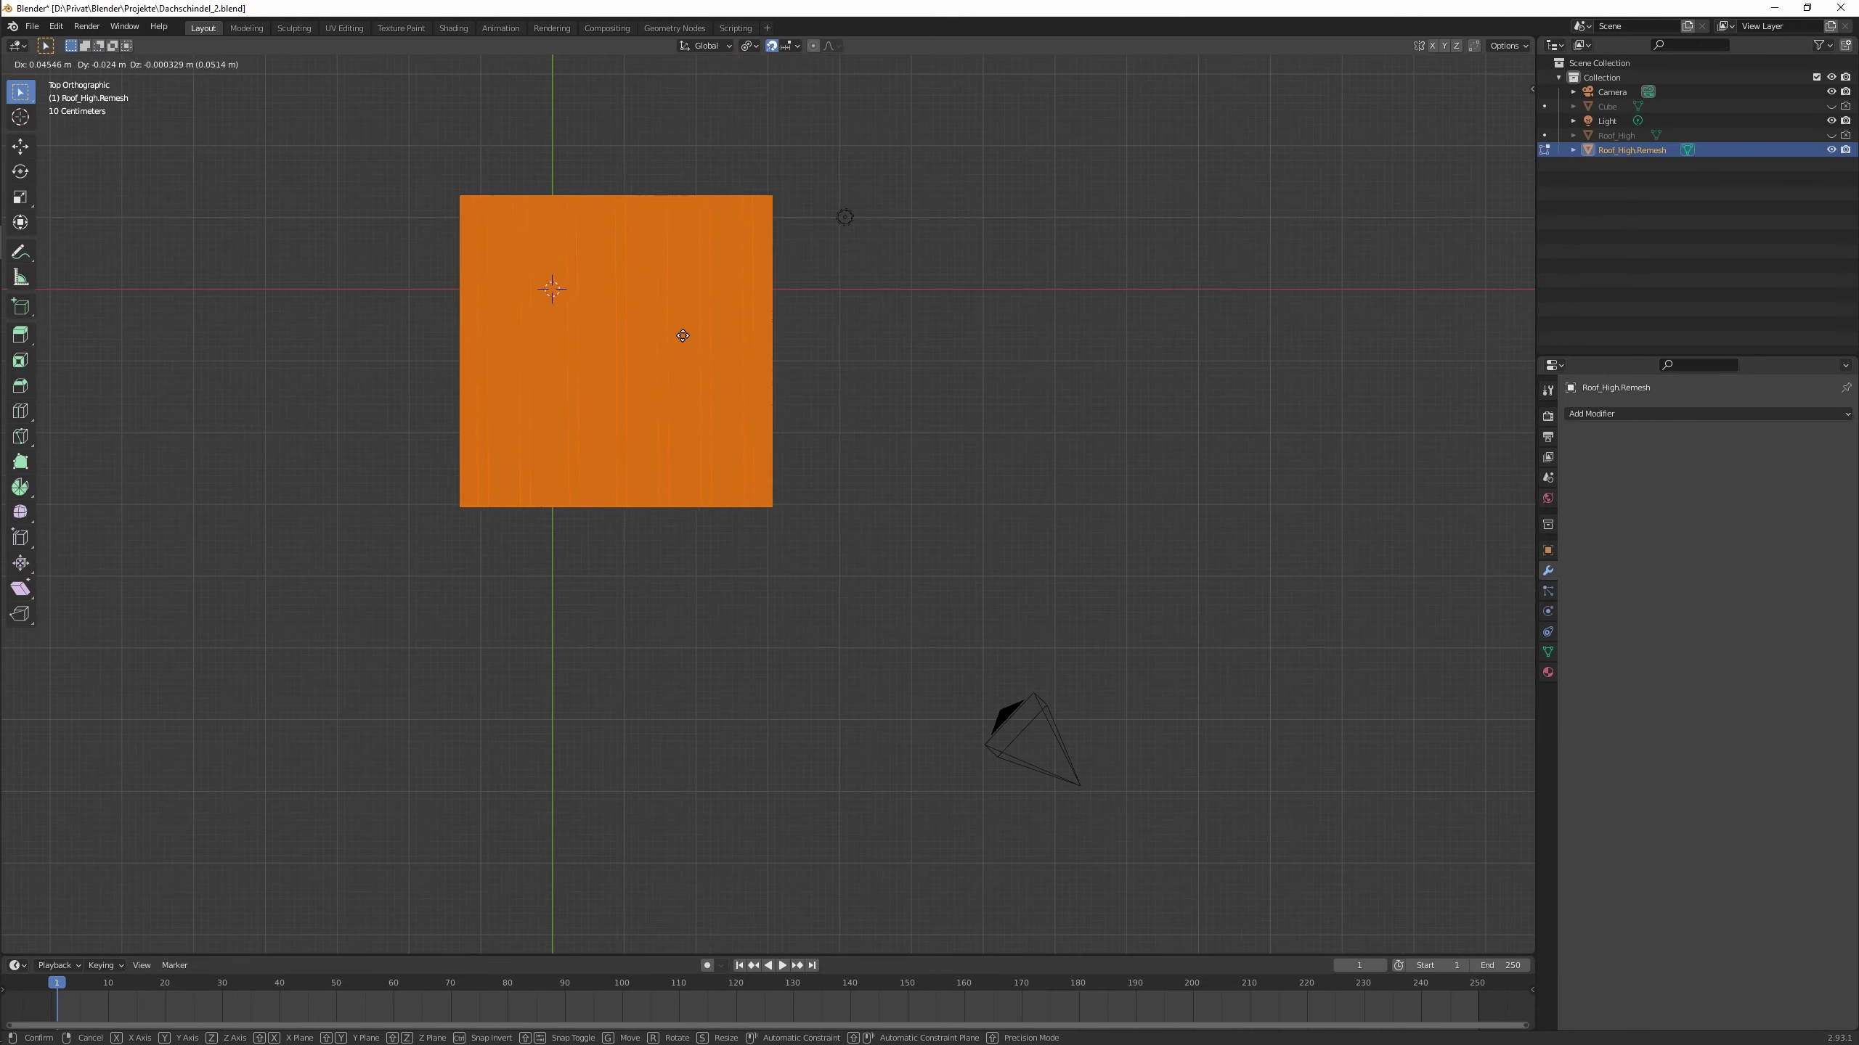
{"action": "scroll", "coordinate": [1079, 506], "scroll_direction": "up", "scroll_amount": 4}
{"action": "scroll", "coordinate": [846, 282], "scroll_direction": "up", "scroll_amount": 2}
{"action": "scroll", "coordinate": [1088, 631], "scroll_direction": "down", "scroll_amount": 5}
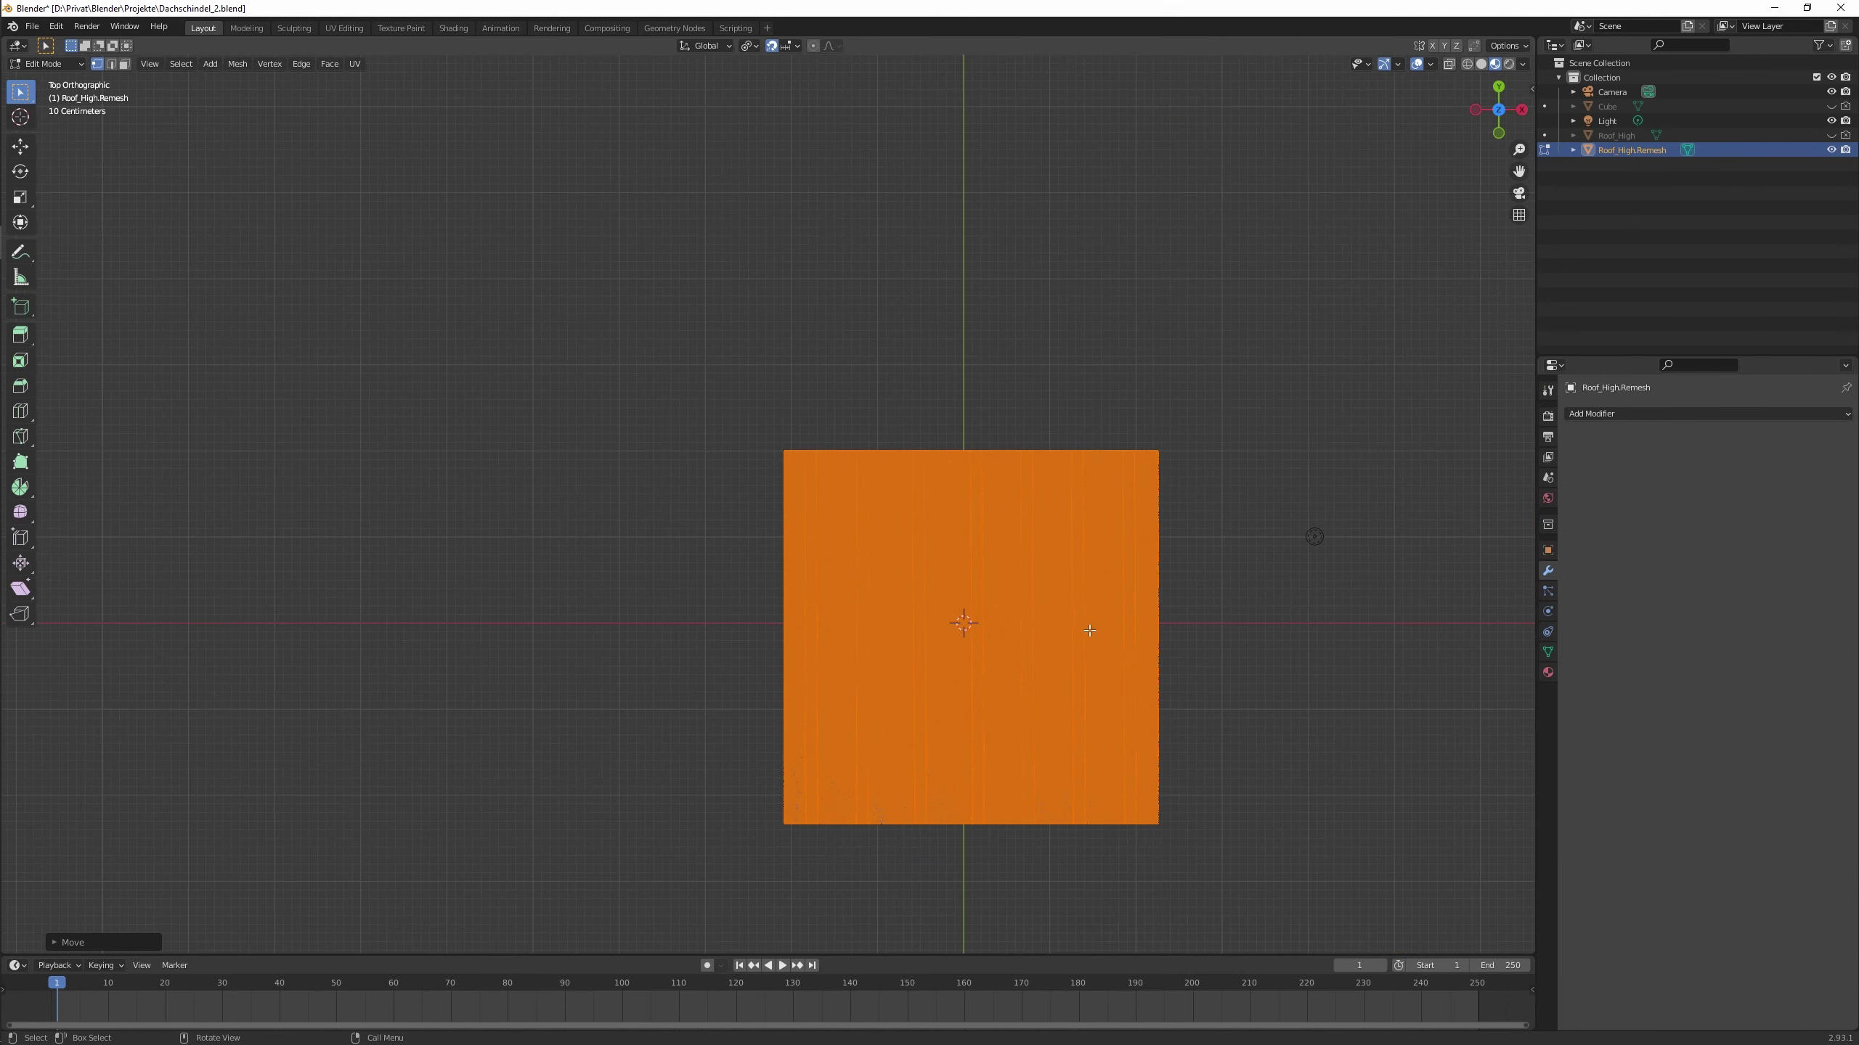
{"action": "scroll", "coordinate": [851, 756], "scroll_direction": "up", "scroll_amount": 7}
{"action": "scroll", "coordinate": [732, 688], "scroll_direction": "up", "scroll_amount": 3}
{"action": "left_click", "coordinate": [653, 632]}
{"action": "key", "text": "Escape"}
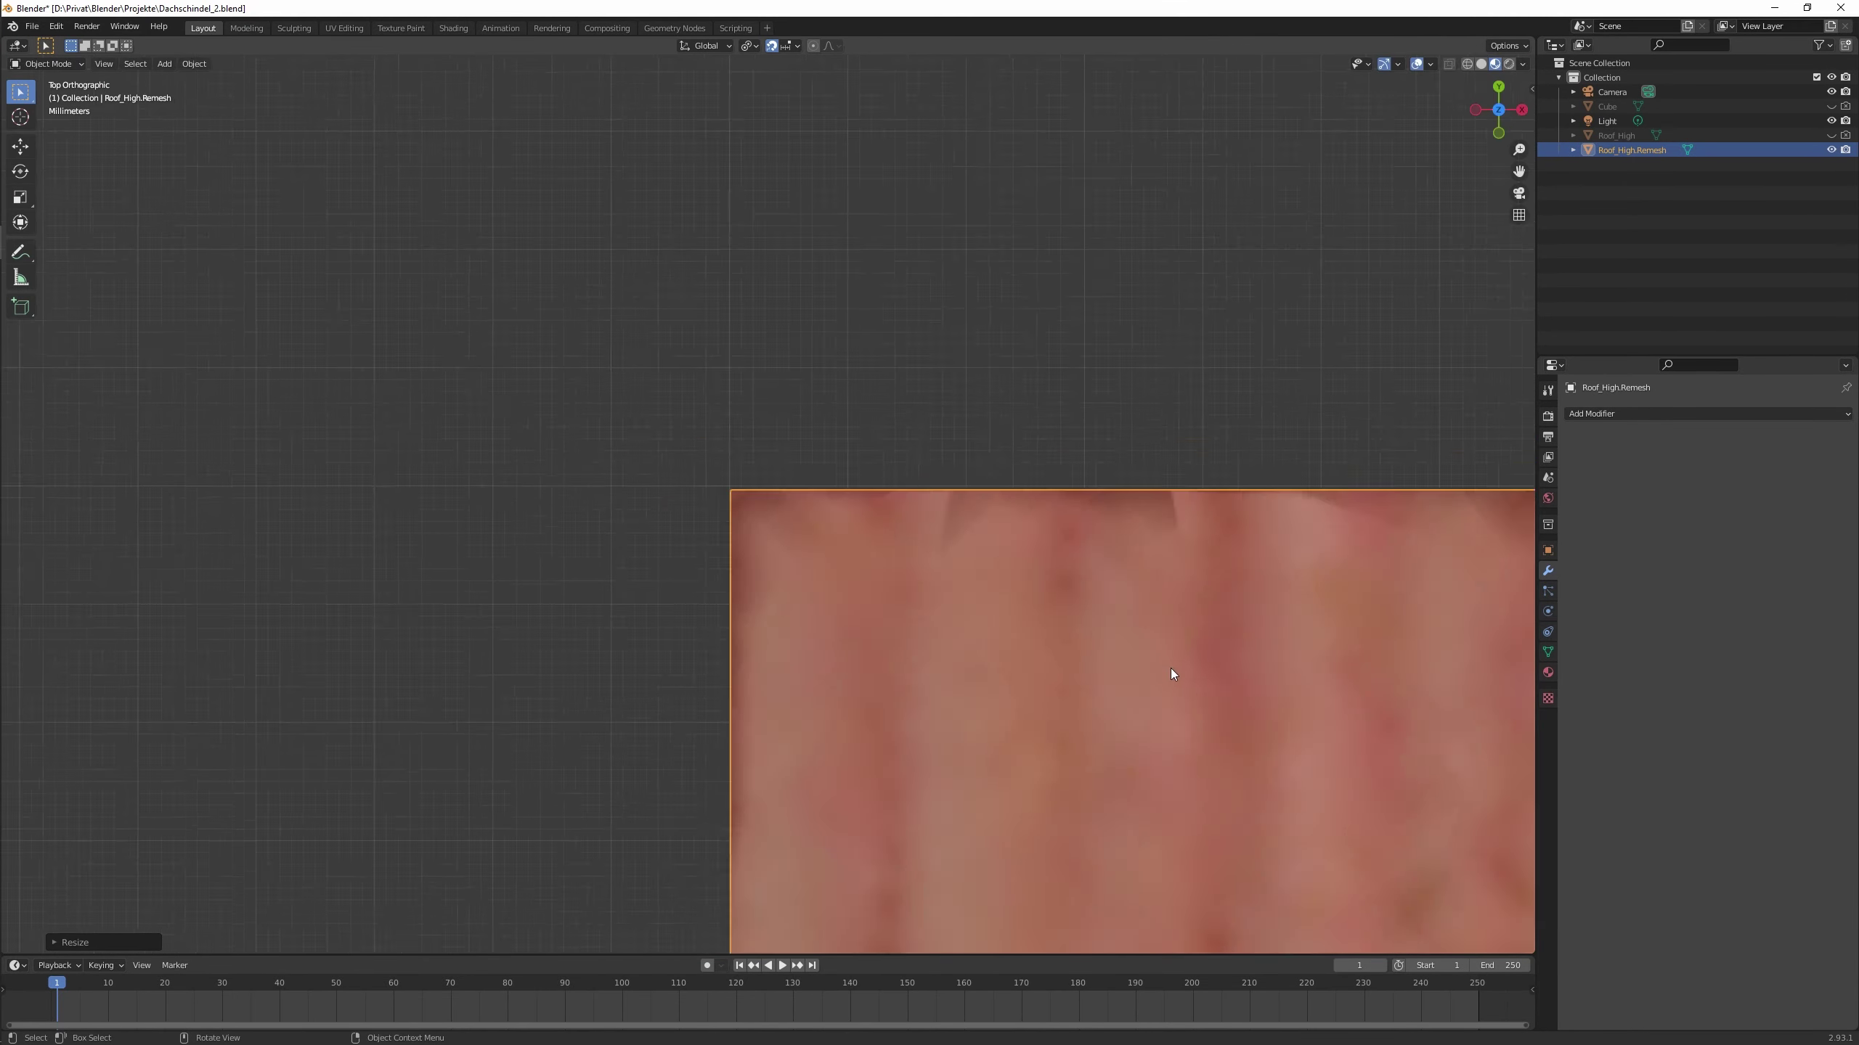
Set the roof panel's origin at its top-left corner and view it from the top.
{"action": "scroll", "coordinate": [1170, 668], "scroll_direction": "down", "scroll_amount": 5}
{"action": "scroll", "coordinate": [979, 573], "scroll_direction": "up", "scroll_amount": 5}
{"action": "scroll", "coordinate": [1078, 610], "scroll_direction": "up", "scroll_amount": 1}
{"action": "scroll", "coordinate": [1078, 615], "scroll_direction": "down", "scroll_amount": 5}
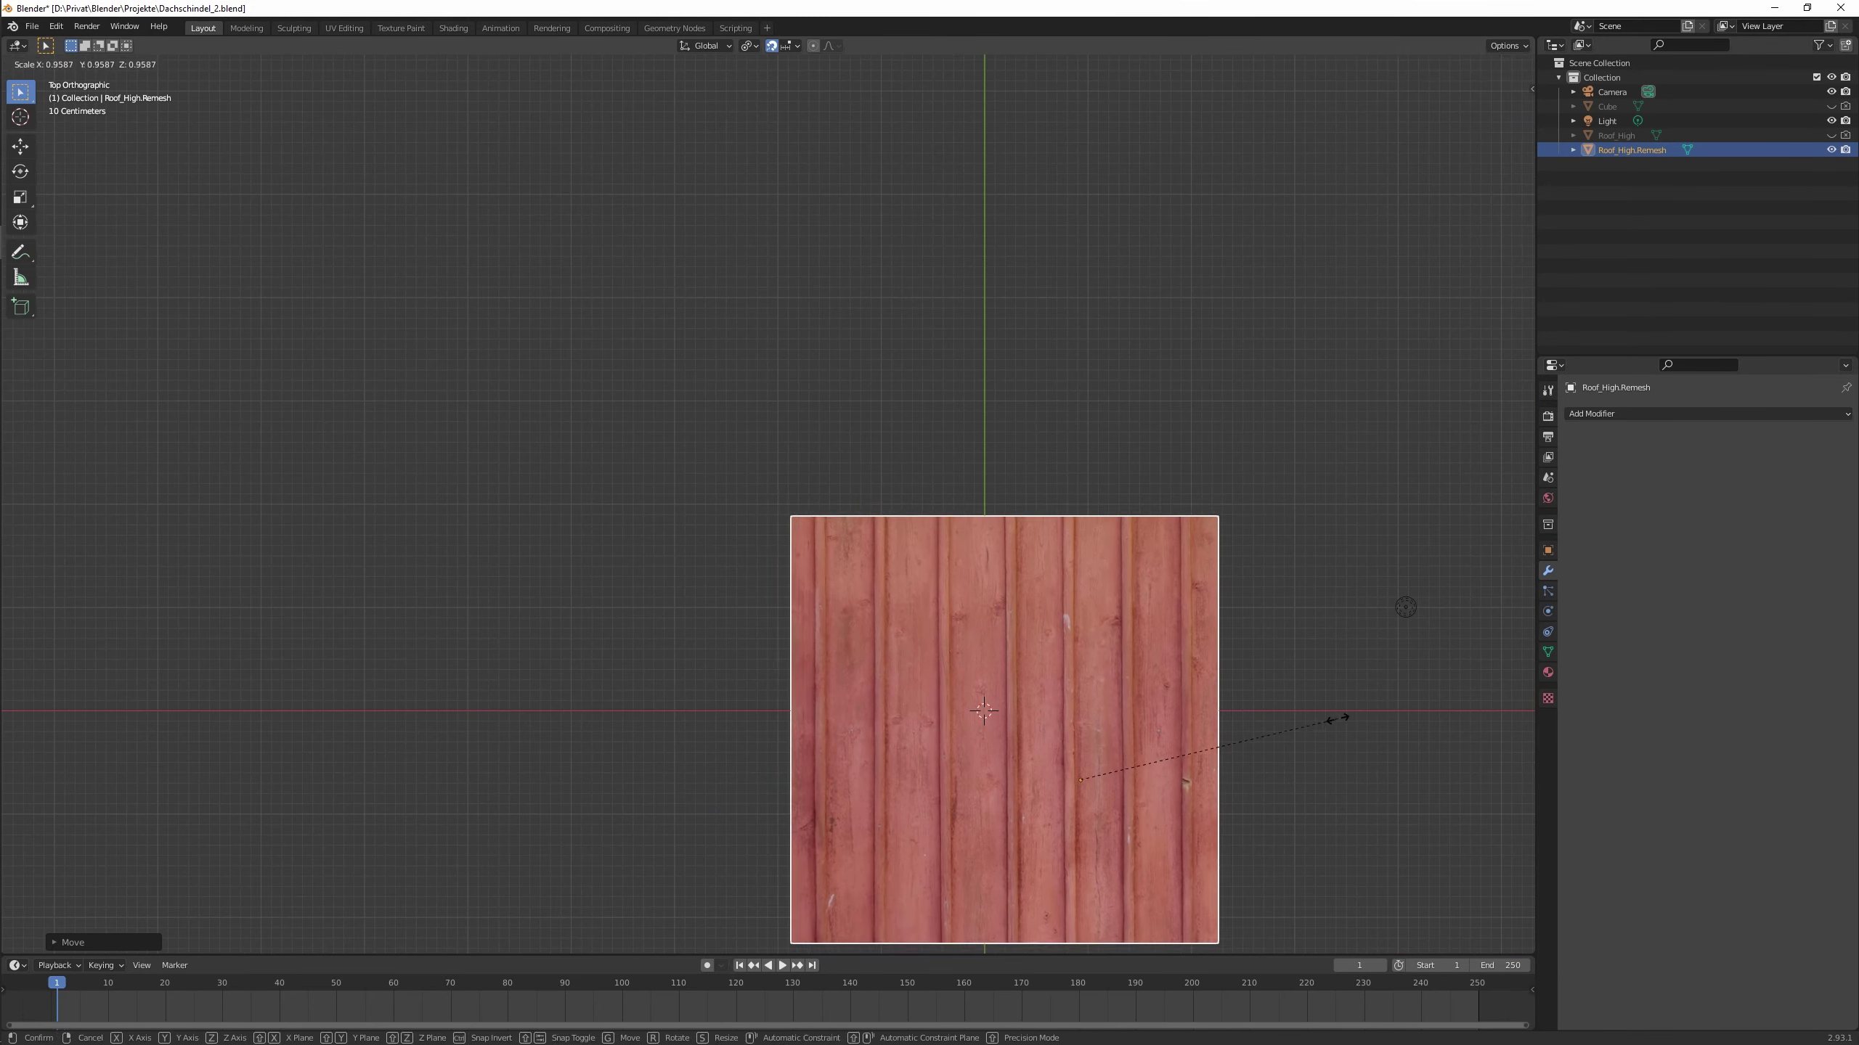
{"action": "scroll", "coordinate": [1336, 713], "scroll_direction": "up", "scroll_amount": 5}
{"action": "key", "text": "Tab"}
{"action": "middle_click_drag", "start_coordinate": [952, 659], "coordinate": [807, 600]}
{"action": "left_click", "coordinate": [999, 441]}
{"action": "key", "text": "KP_7"}
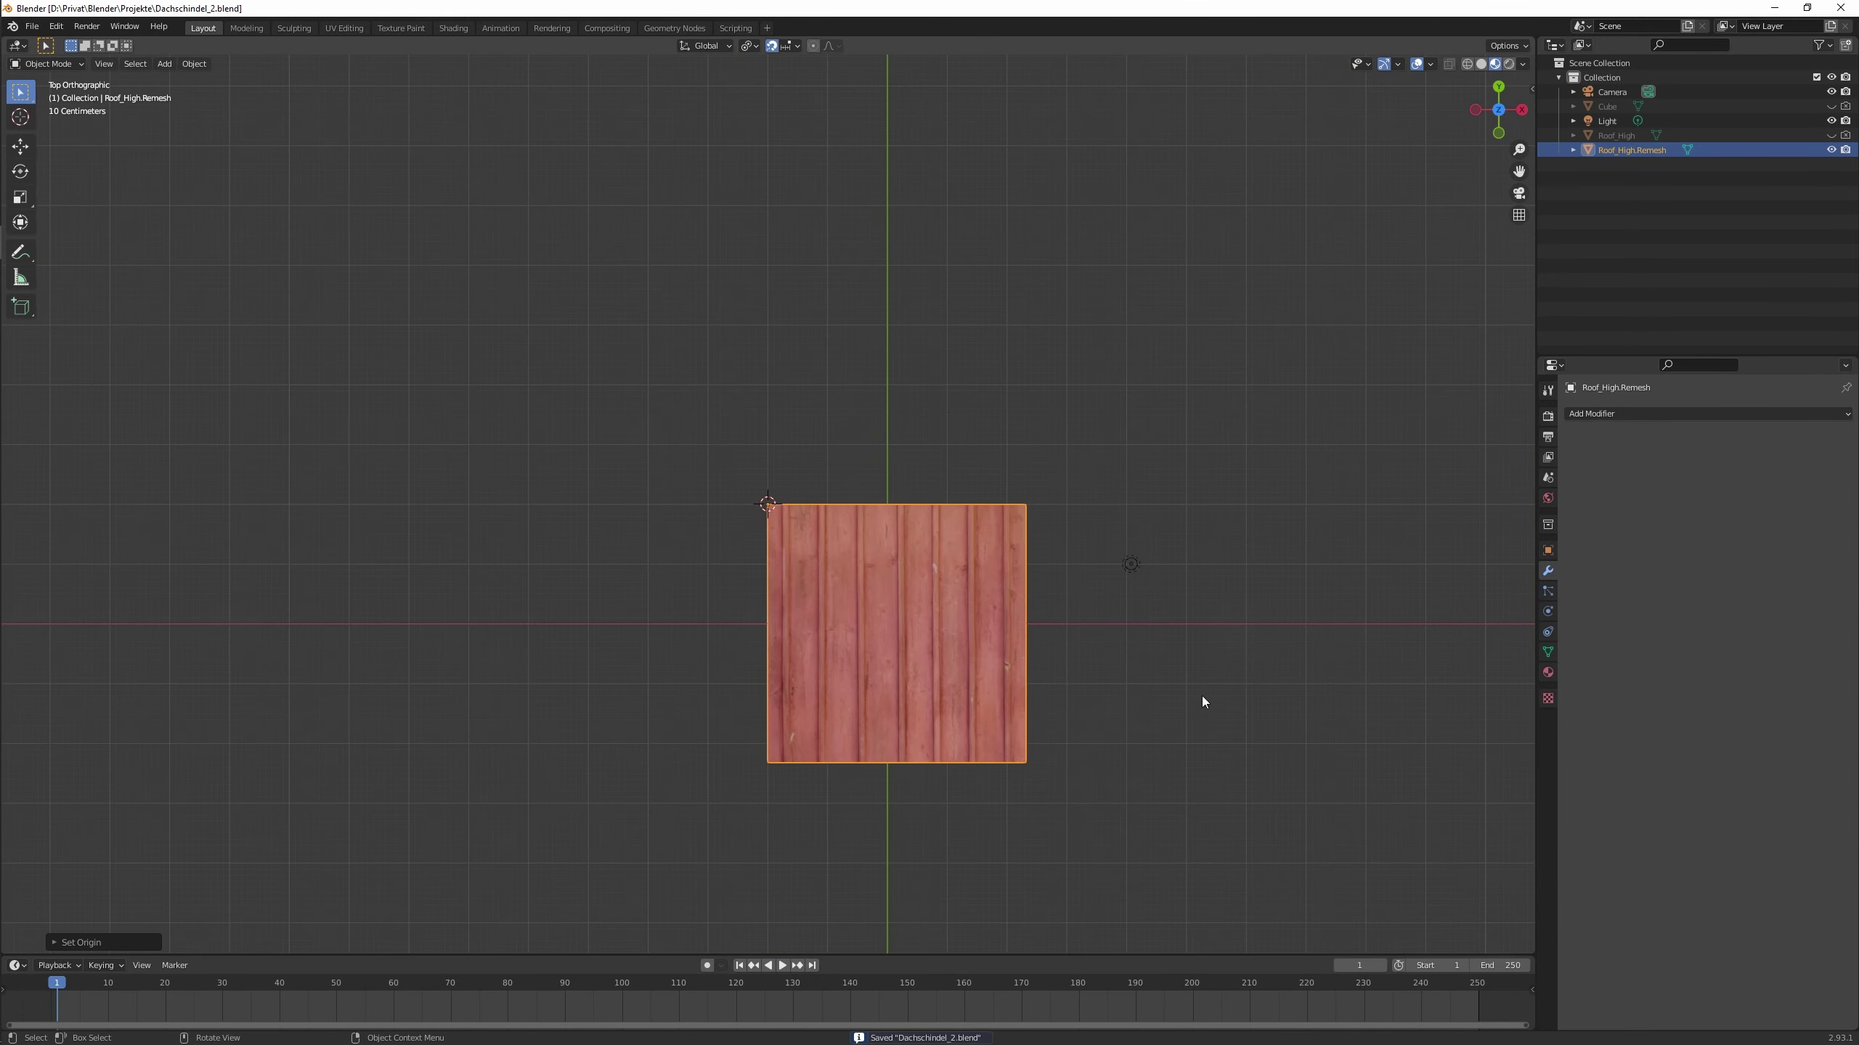
{"action": "scroll", "coordinate": [1203, 696], "scroll_direction": "up", "scroll_amount": 4}
{"action": "scroll", "coordinate": [949, 552], "scroll_direction": "up", "scroll_amount": 3}
{"action": "scroll", "coordinate": [759, 490], "scroll_direction": "up", "scroll_amount": 1}
{"action": "left_click", "coordinate": [641, 581]}
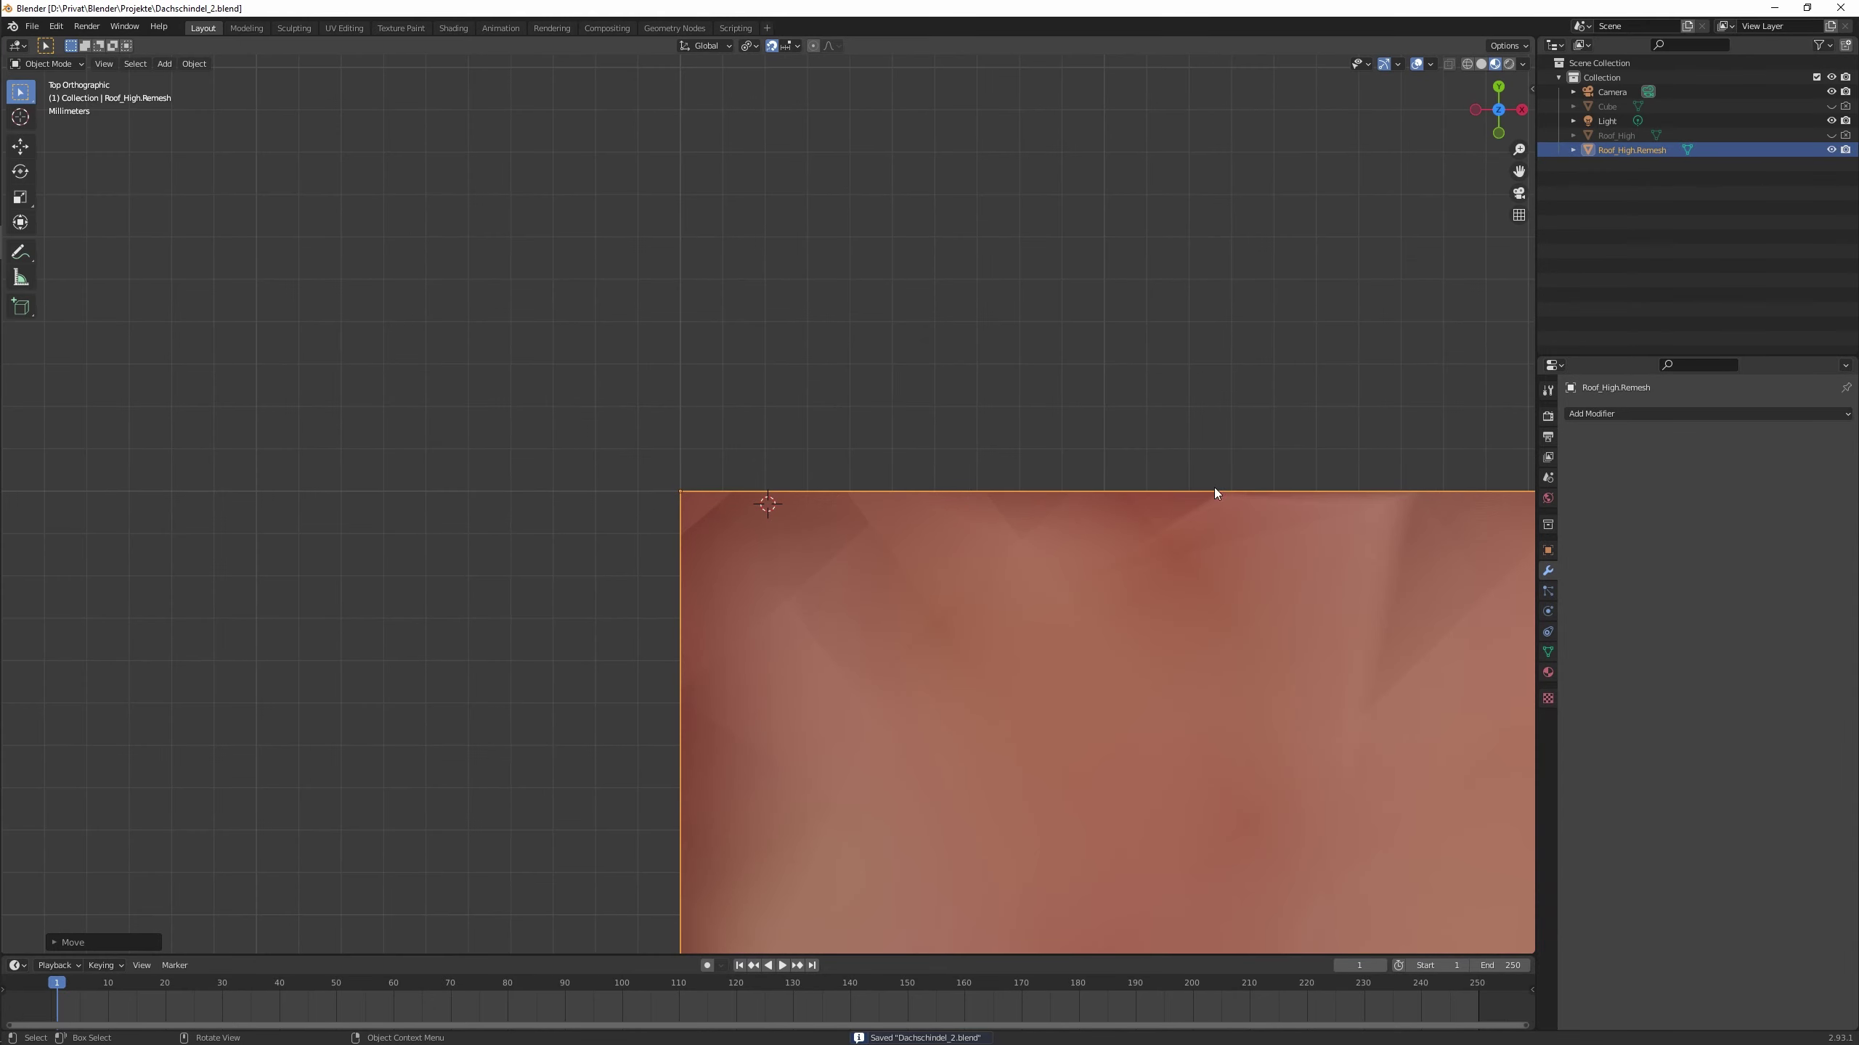
{"action": "middle_click_drag", "start_coordinate": [641, 581], "coordinate": [1007, 505]}
{"action": "key", "text": "KP_7"}
{"action": "scroll", "coordinate": [855, 485], "scroll_direction": "up", "scroll_amount": 2}
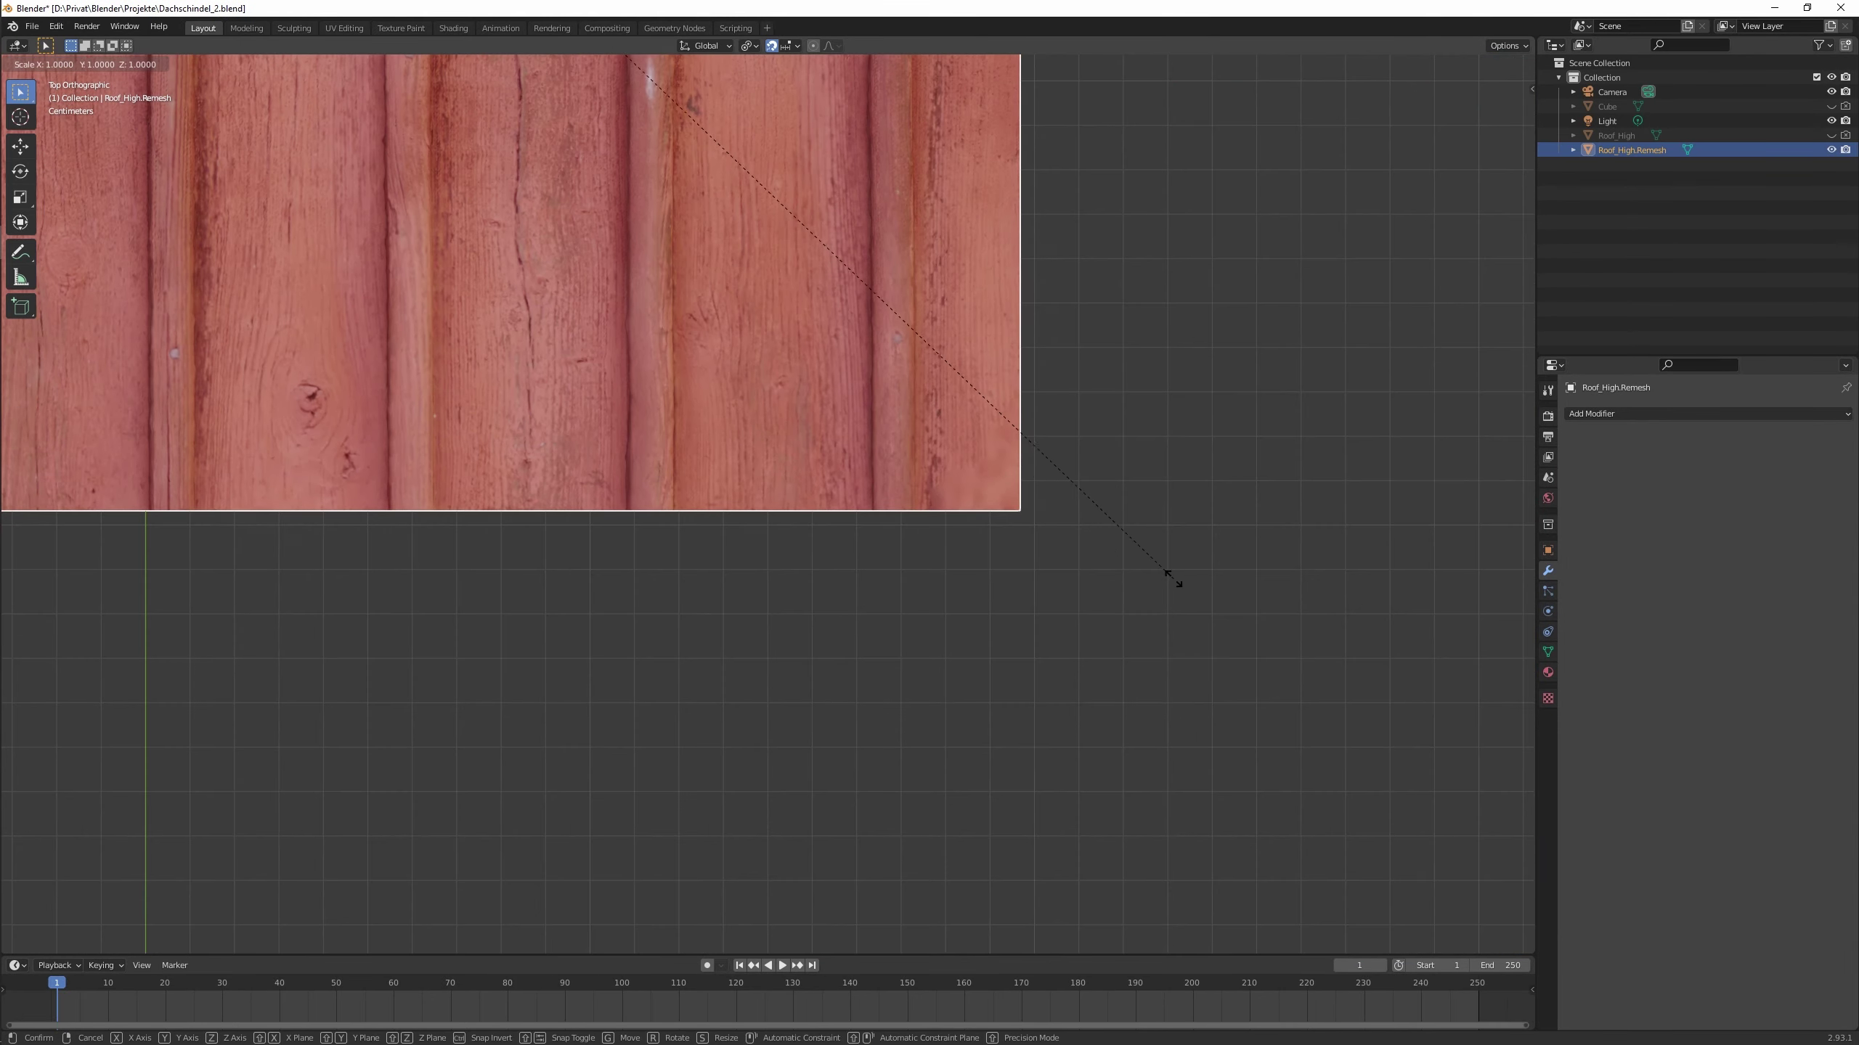
Reposition the roof panel and resize it.
{"action": "key", "text": "Tab"}
{"action": "key", "text": "Tab"}
{"action": "scroll", "coordinate": [1340, 892], "scroll_direction": "down", "scroll_amount": 3}
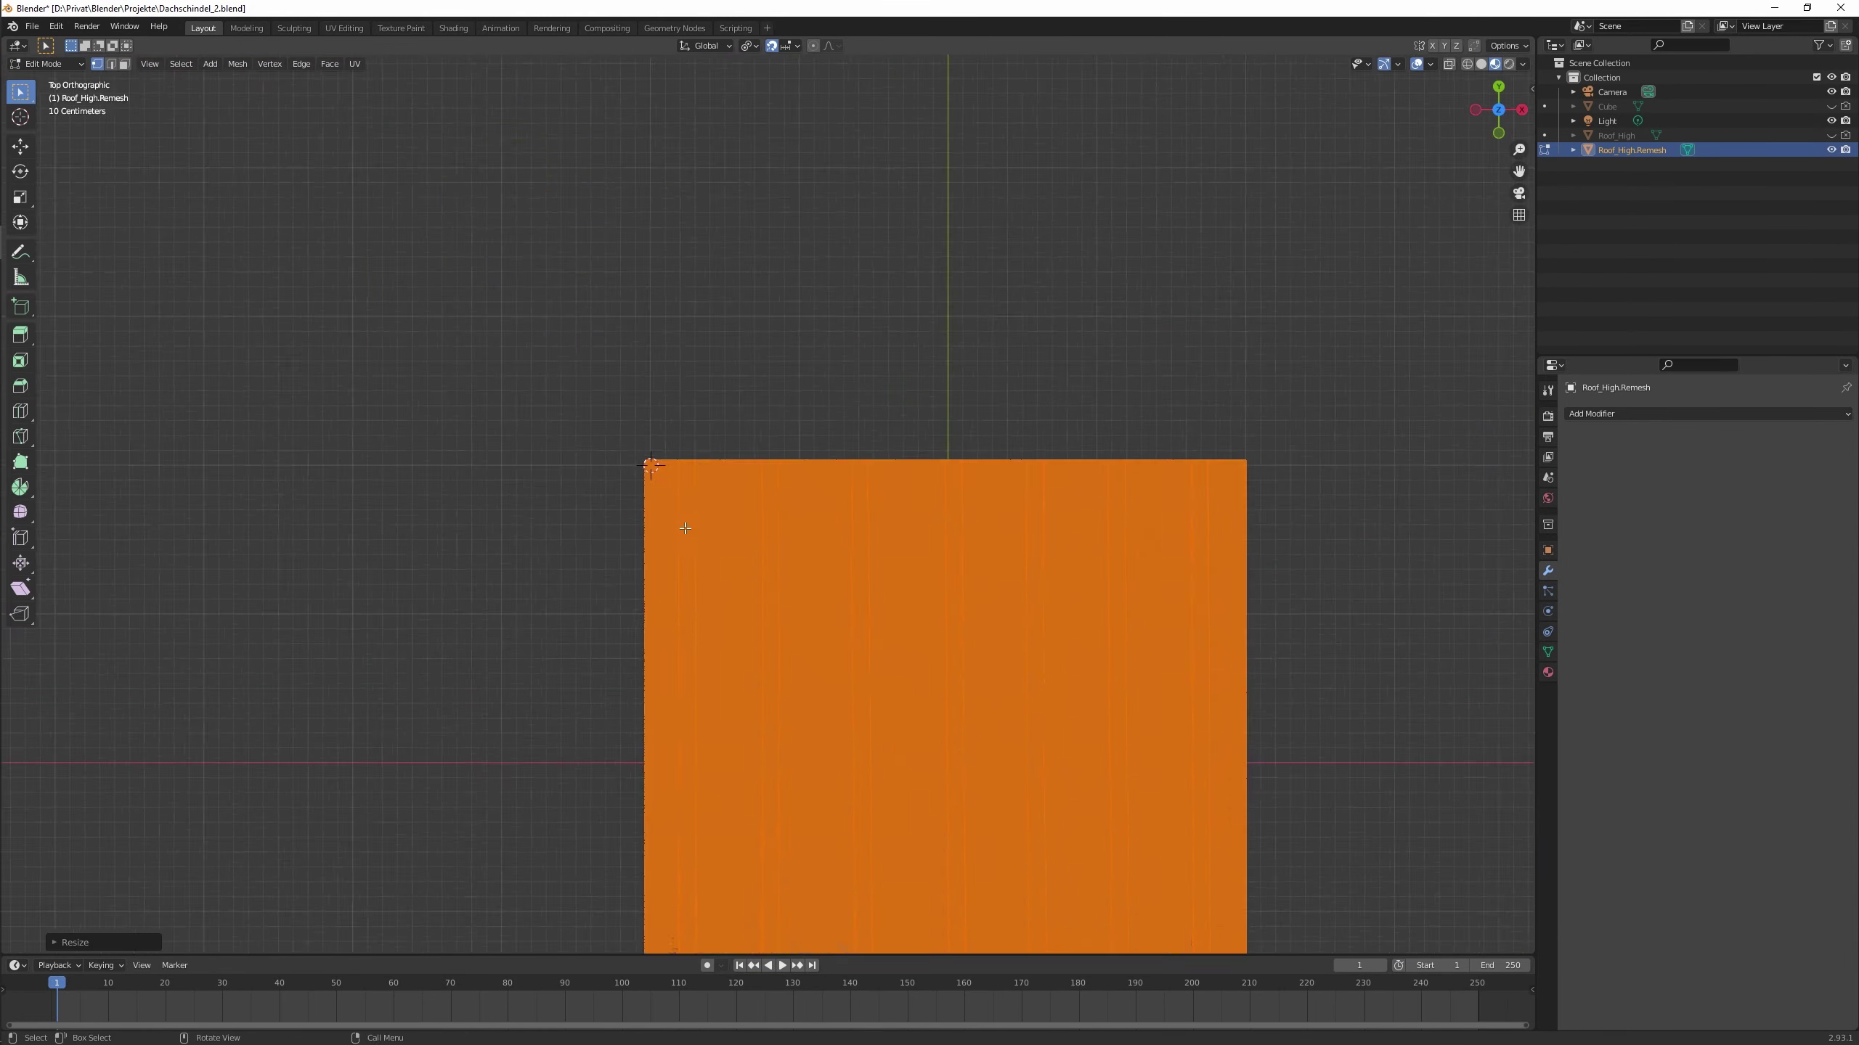
{"action": "scroll", "coordinate": [951, 659], "scroll_direction": "up", "scroll_amount": 2}
{"action": "key", "text": "g"}
{"action": "left_click", "coordinate": [612, 507]}
{"action": "scroll", "coordinate": [820, 611], "scroll_direction": "down", "scroll_amount": 5}
{"action": "scroll", "coordinate": [820, 612], "scroll_direction": "up", "scroll_amount": 5}
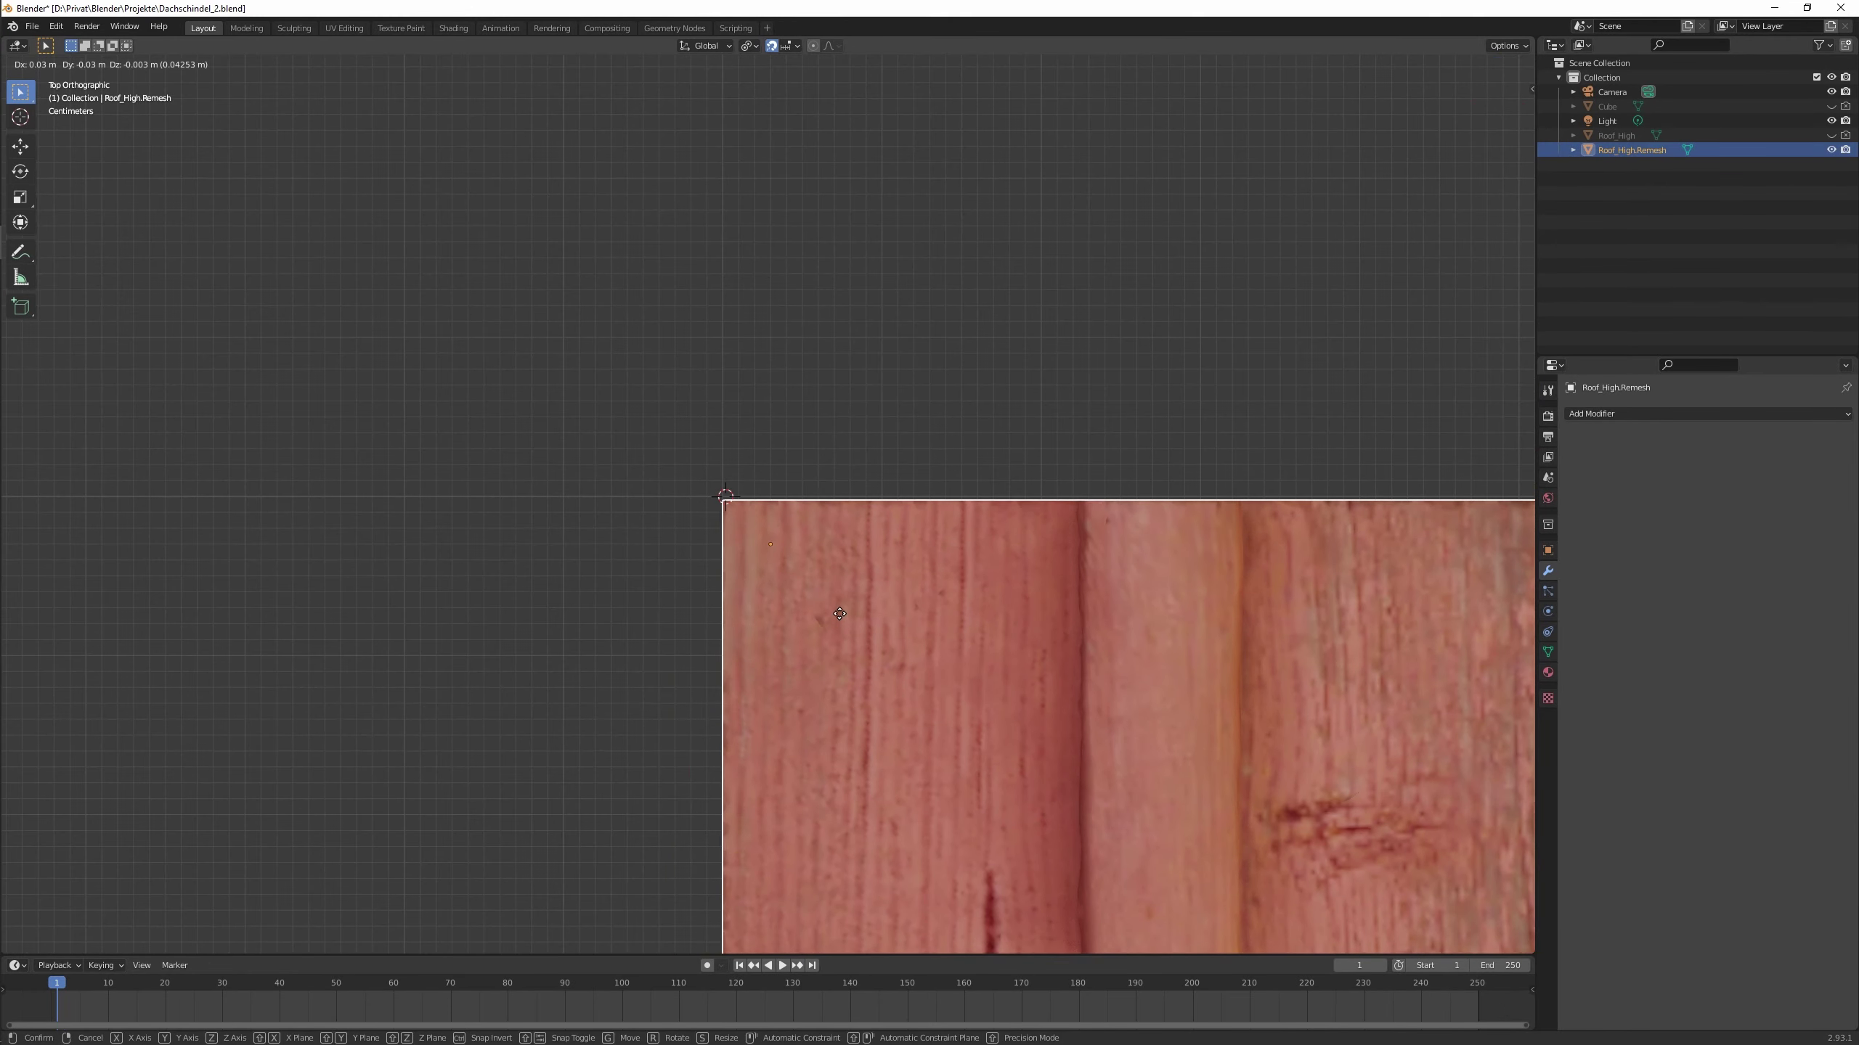
{"action": "scroll", "coordinate": [460, 485], "scroll_direction": "up", "scroll_amount": 2}
{"action": "key", "text": "Tab"}
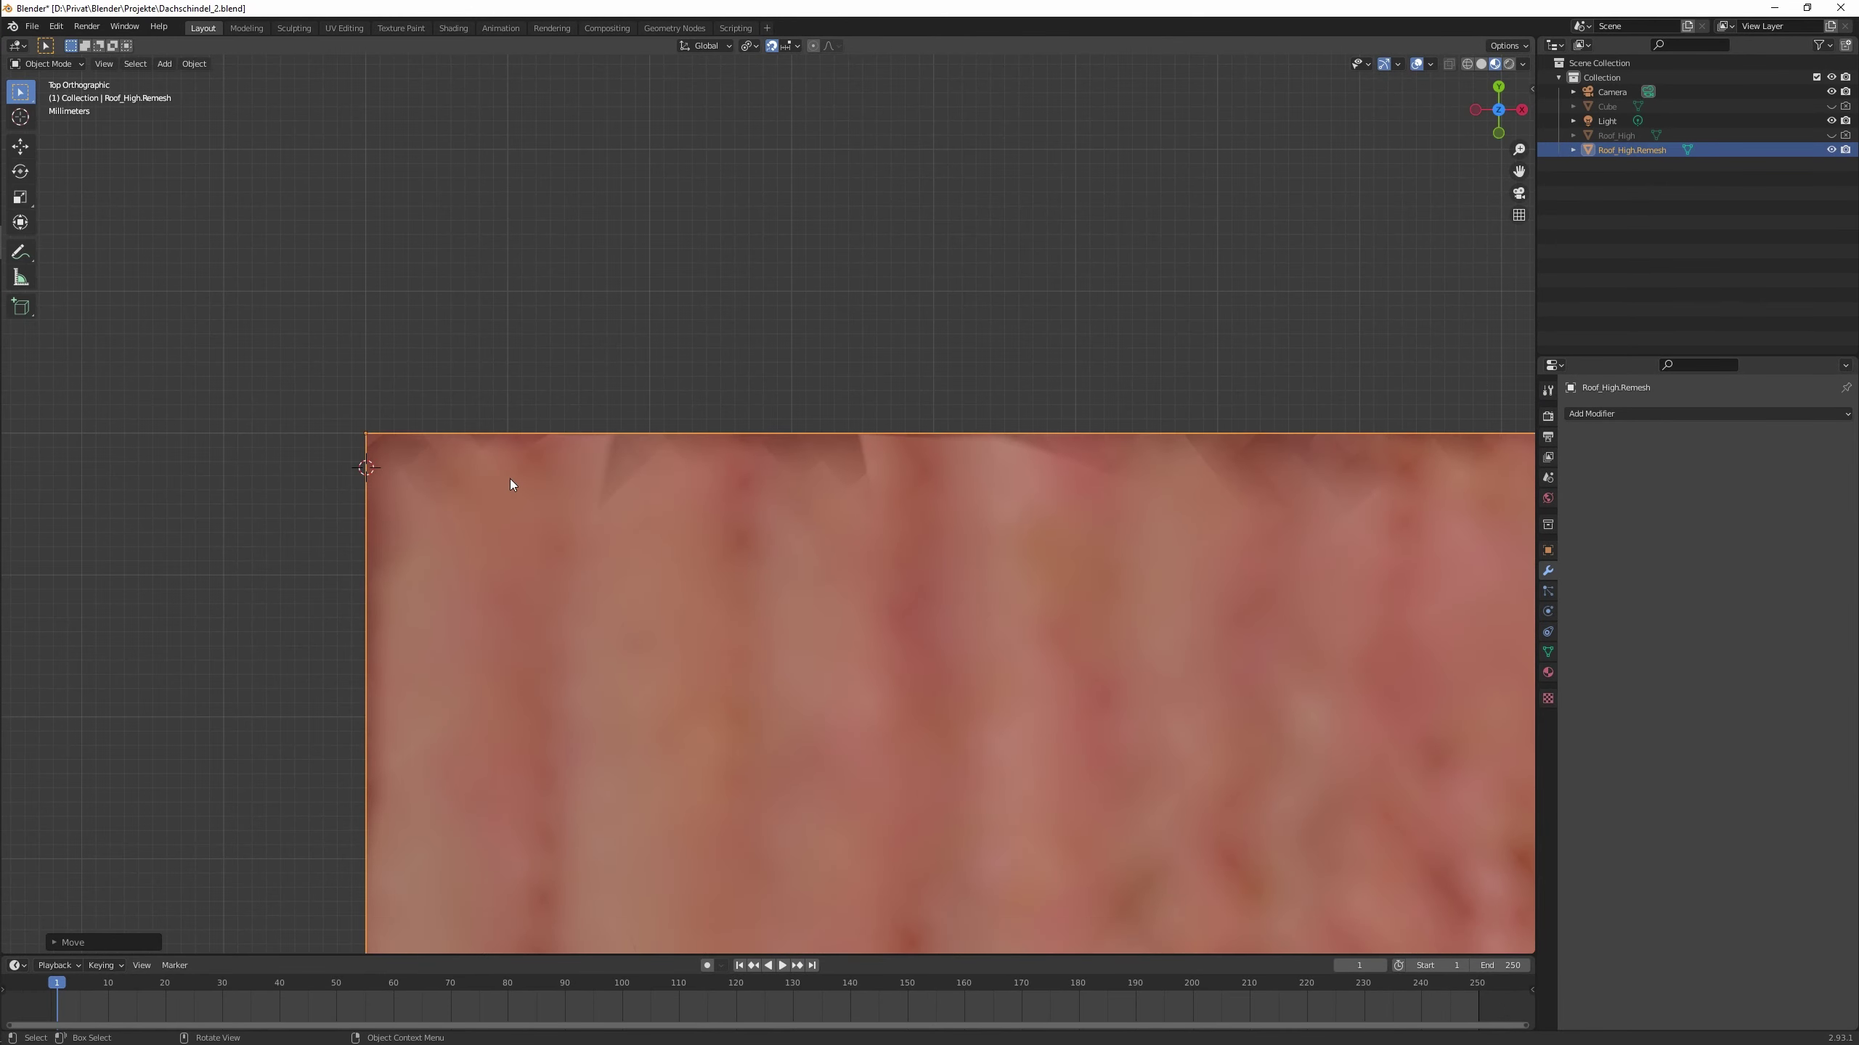
{"action": "scroll", "coordinate": [806, 570], "scroll_direction": "down", "scroll_amount": 3}
{"action": "key", "text": "s"}
{"action": "left_click", "coordinate": [839, 560]}
Scale the roof panel down to a smaller size.
{"action": "key", "text": "ctrl+s"}
{"action": "scroll", "coordinate": [572, 712], "scroll_direction": "down", "scroll_amount": 1}
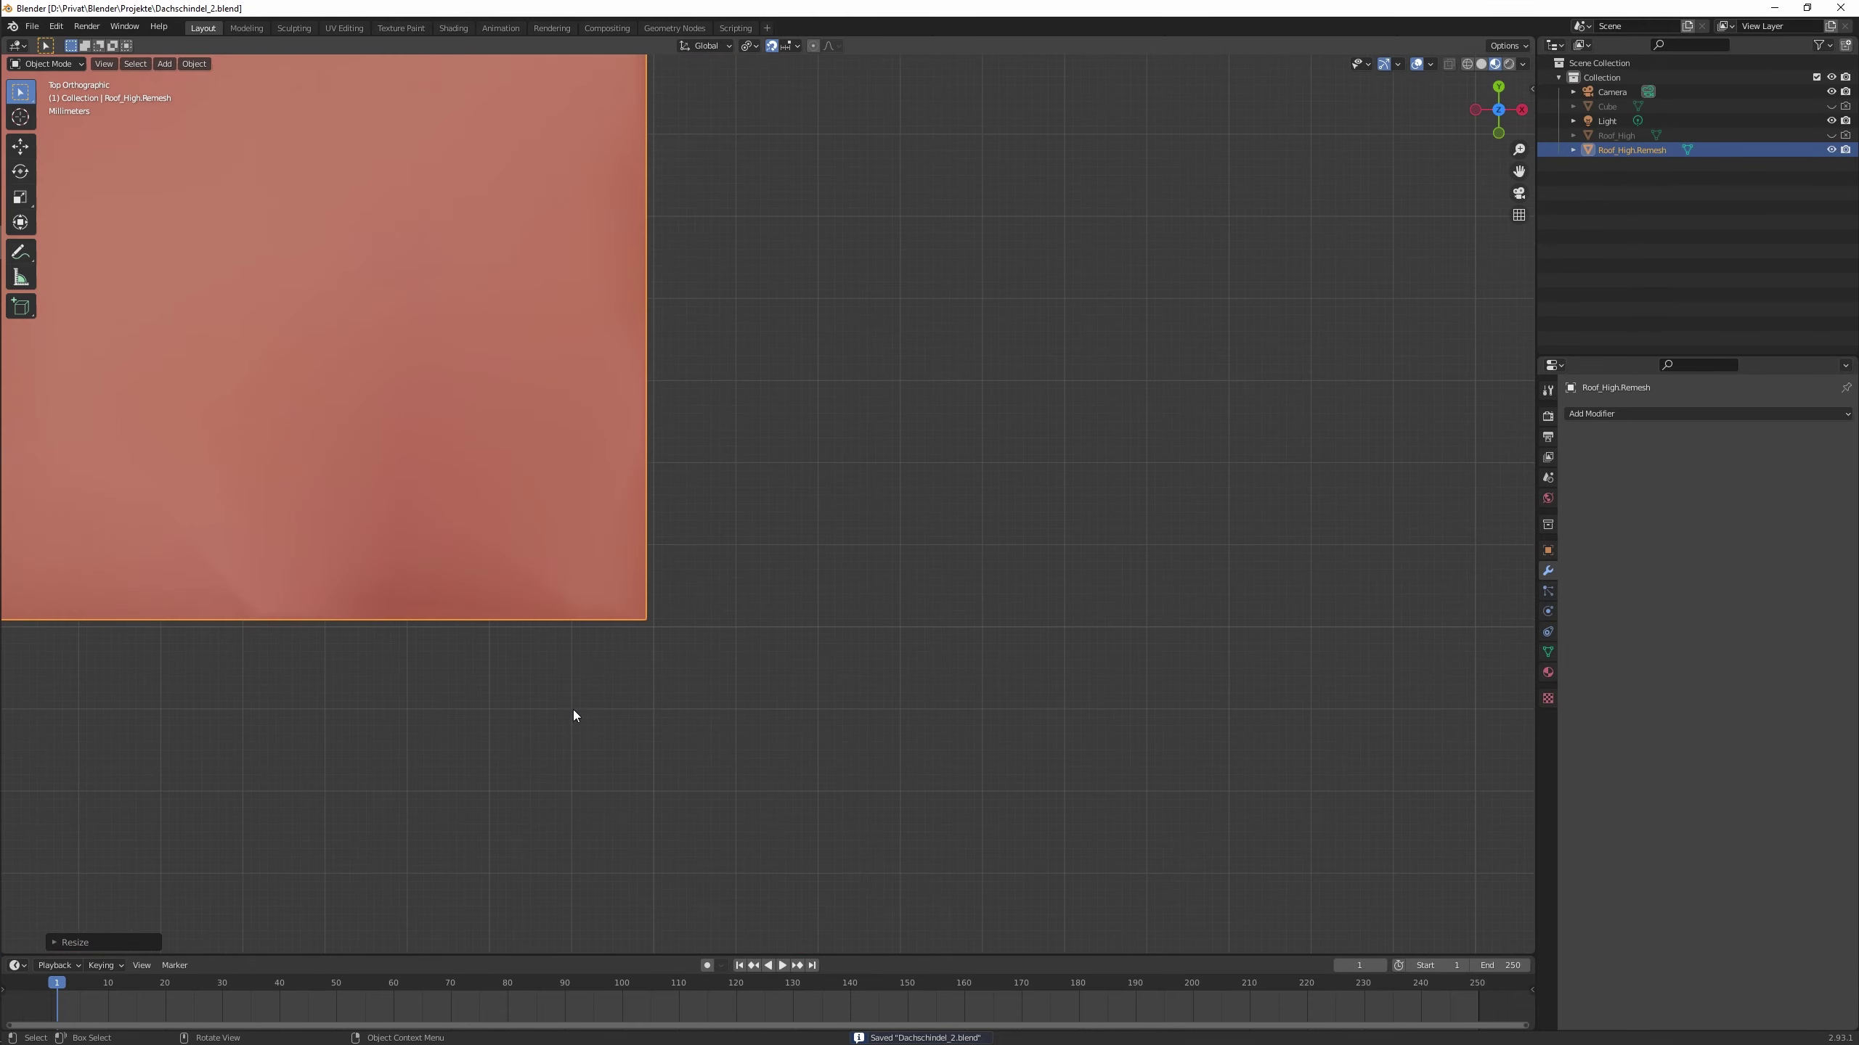
{"action": "key", "text": "s"}
{"action": "scroll", "coordinate": [768, 428], "scroll_direction": "down", "scroll_amount": 3}
{"action": "scroll", "coordinate": [775, 498], "scroll_direction": "up", "scroll_amount": 3}
{"action": "left_click", "coordinate": [792, 563]}
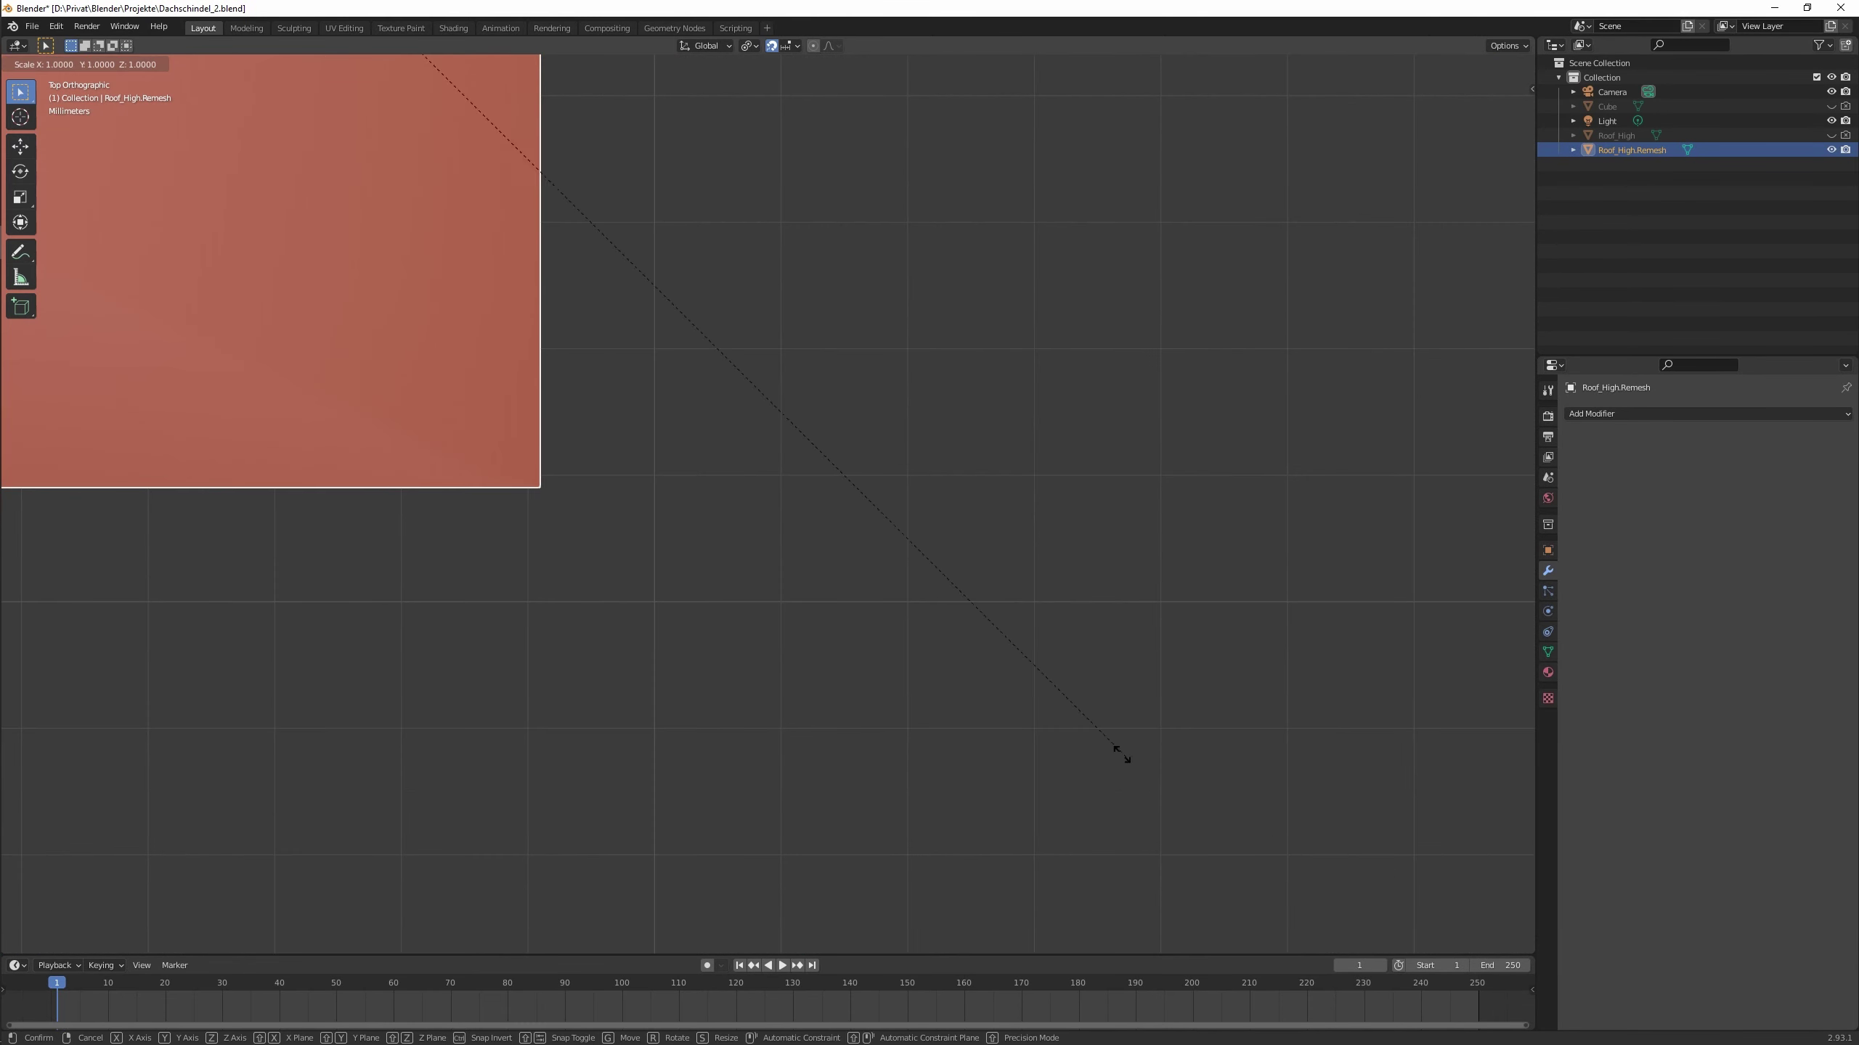
{"action": "left_click", "coordinate": [1028, 532]}
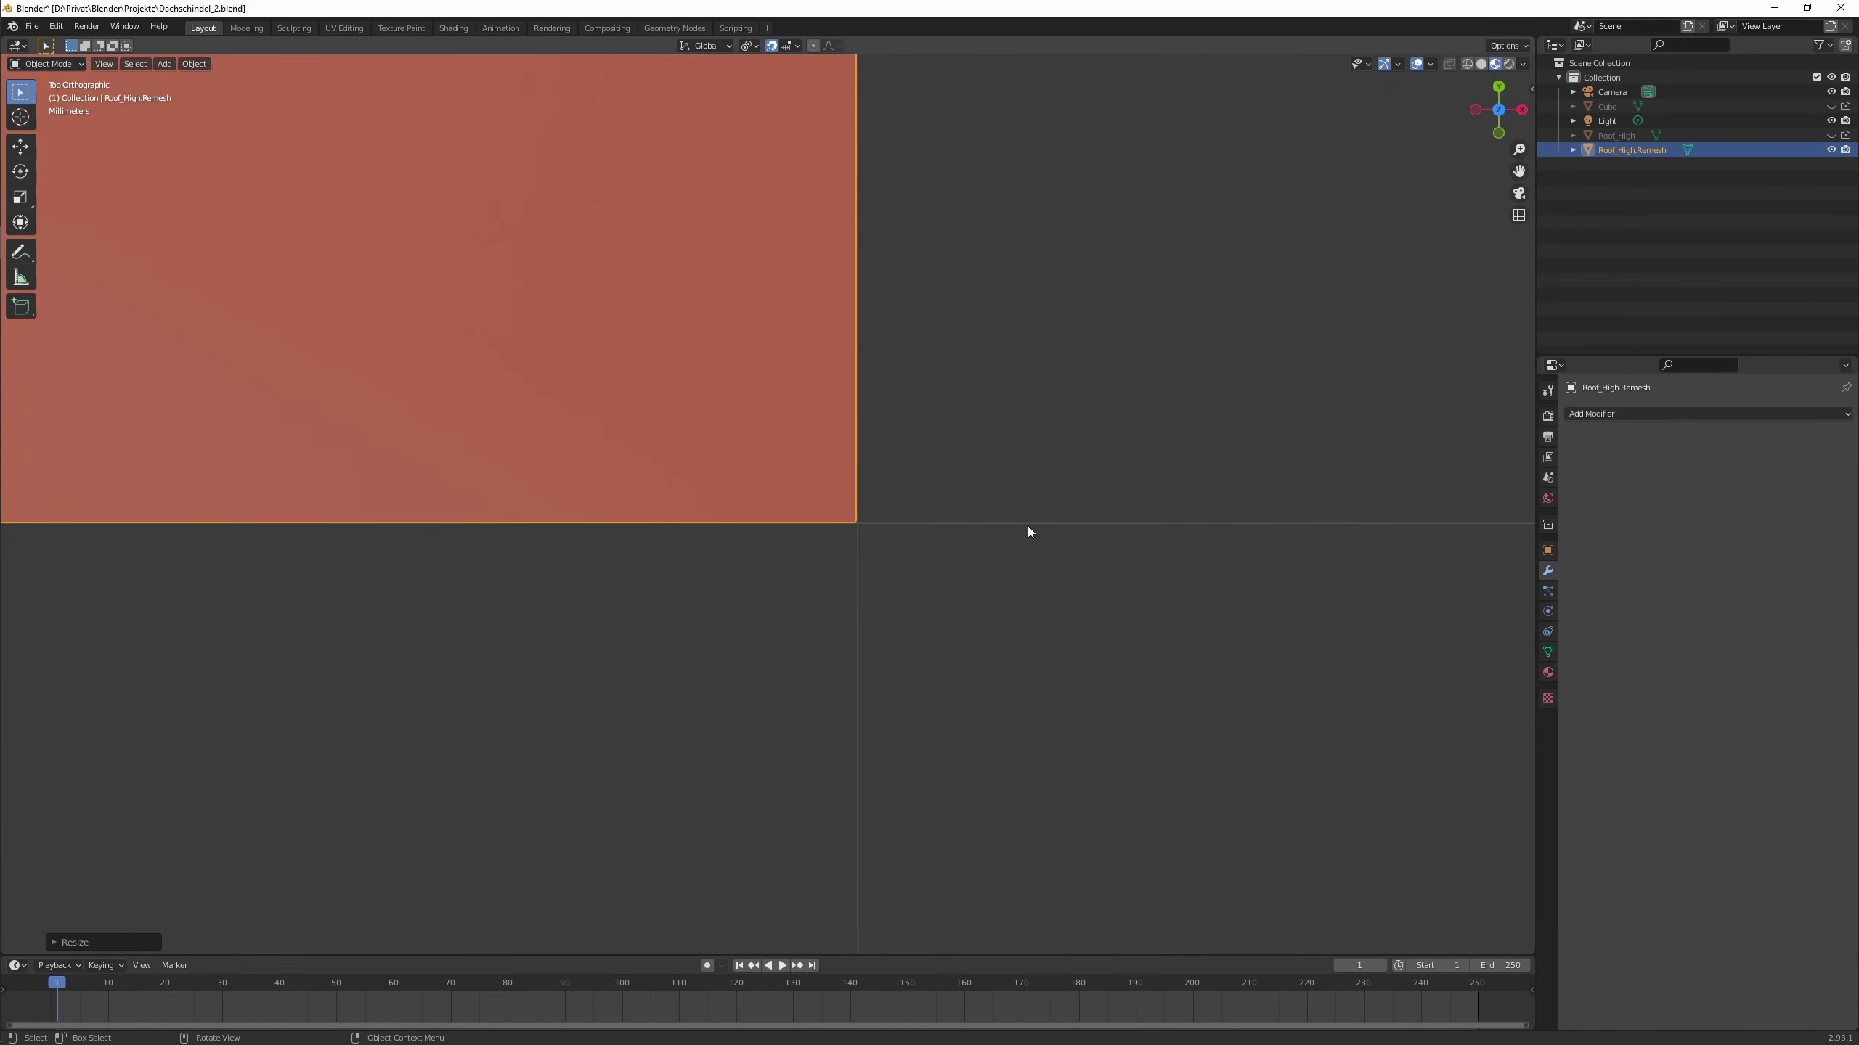
{"action": "key", "text": "Escape"}
Choose the snapping target for transforms and check the panel from the front view.
{"action": "left_click", "coordinate": [785, 46]}
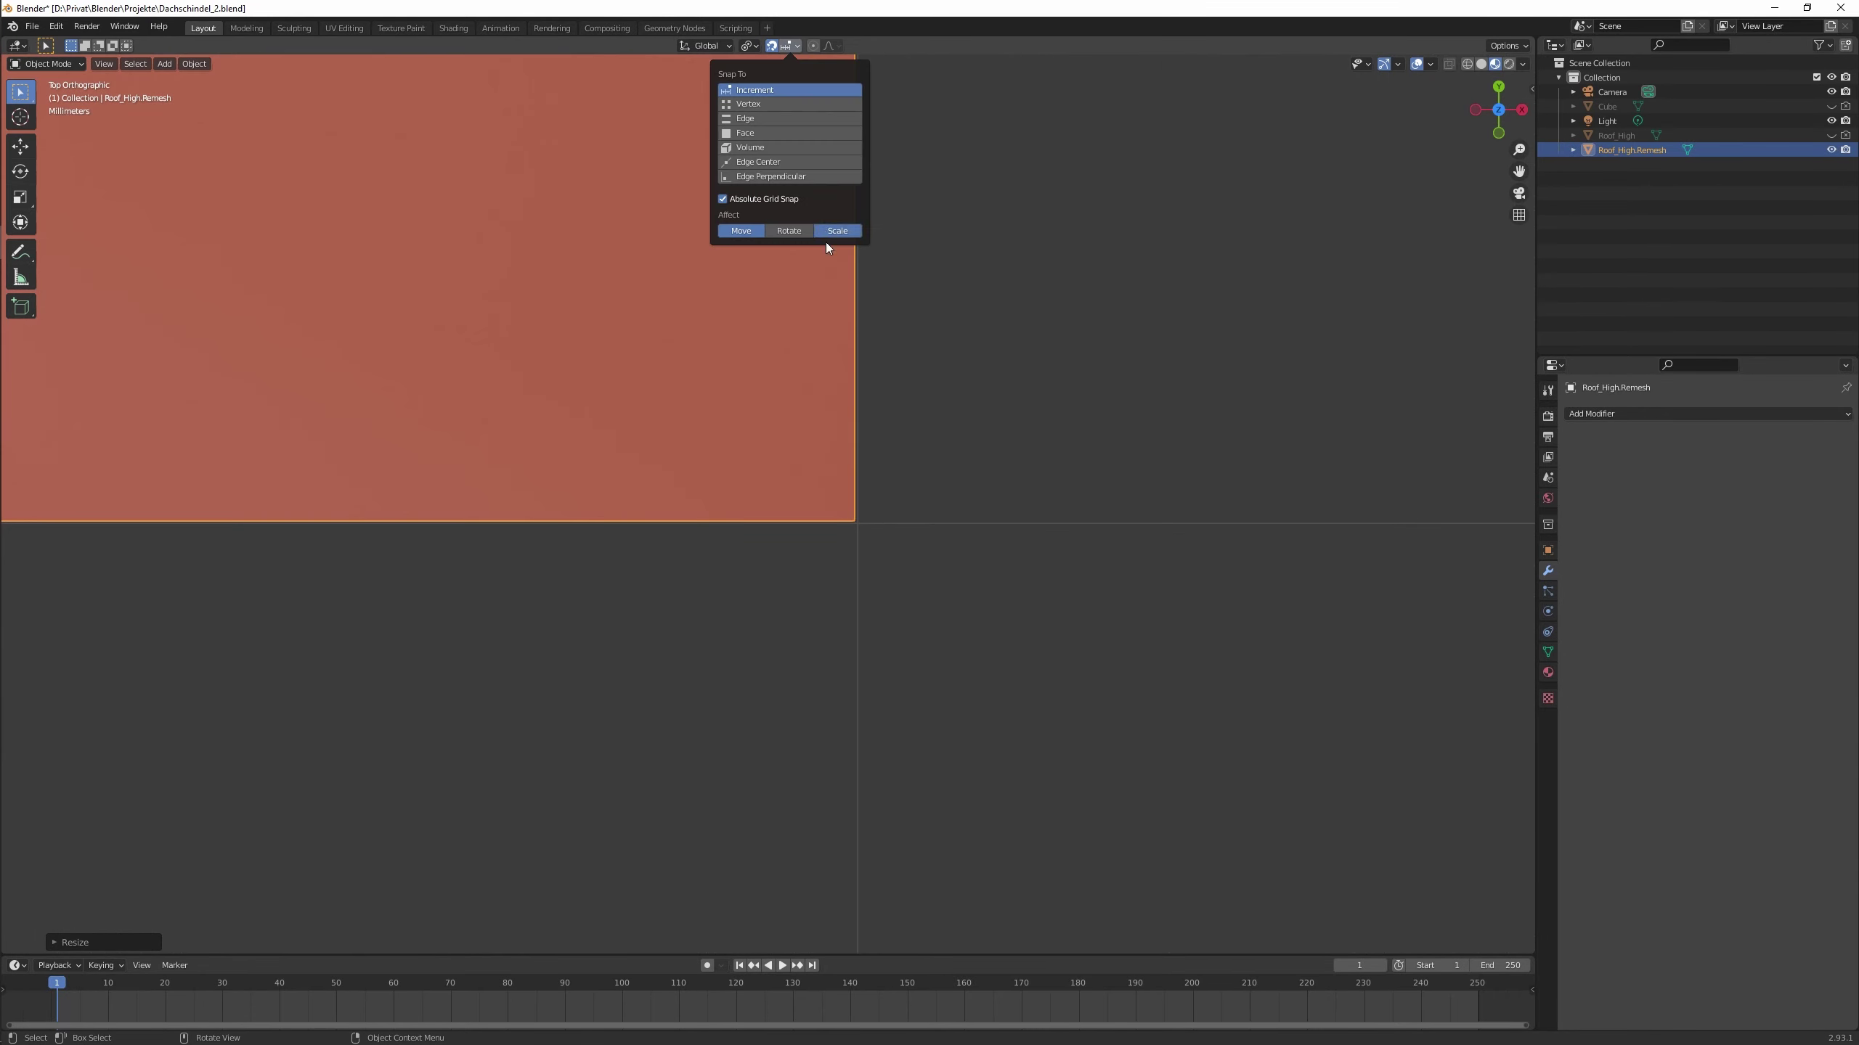
{"action": "key", "text": "s"}
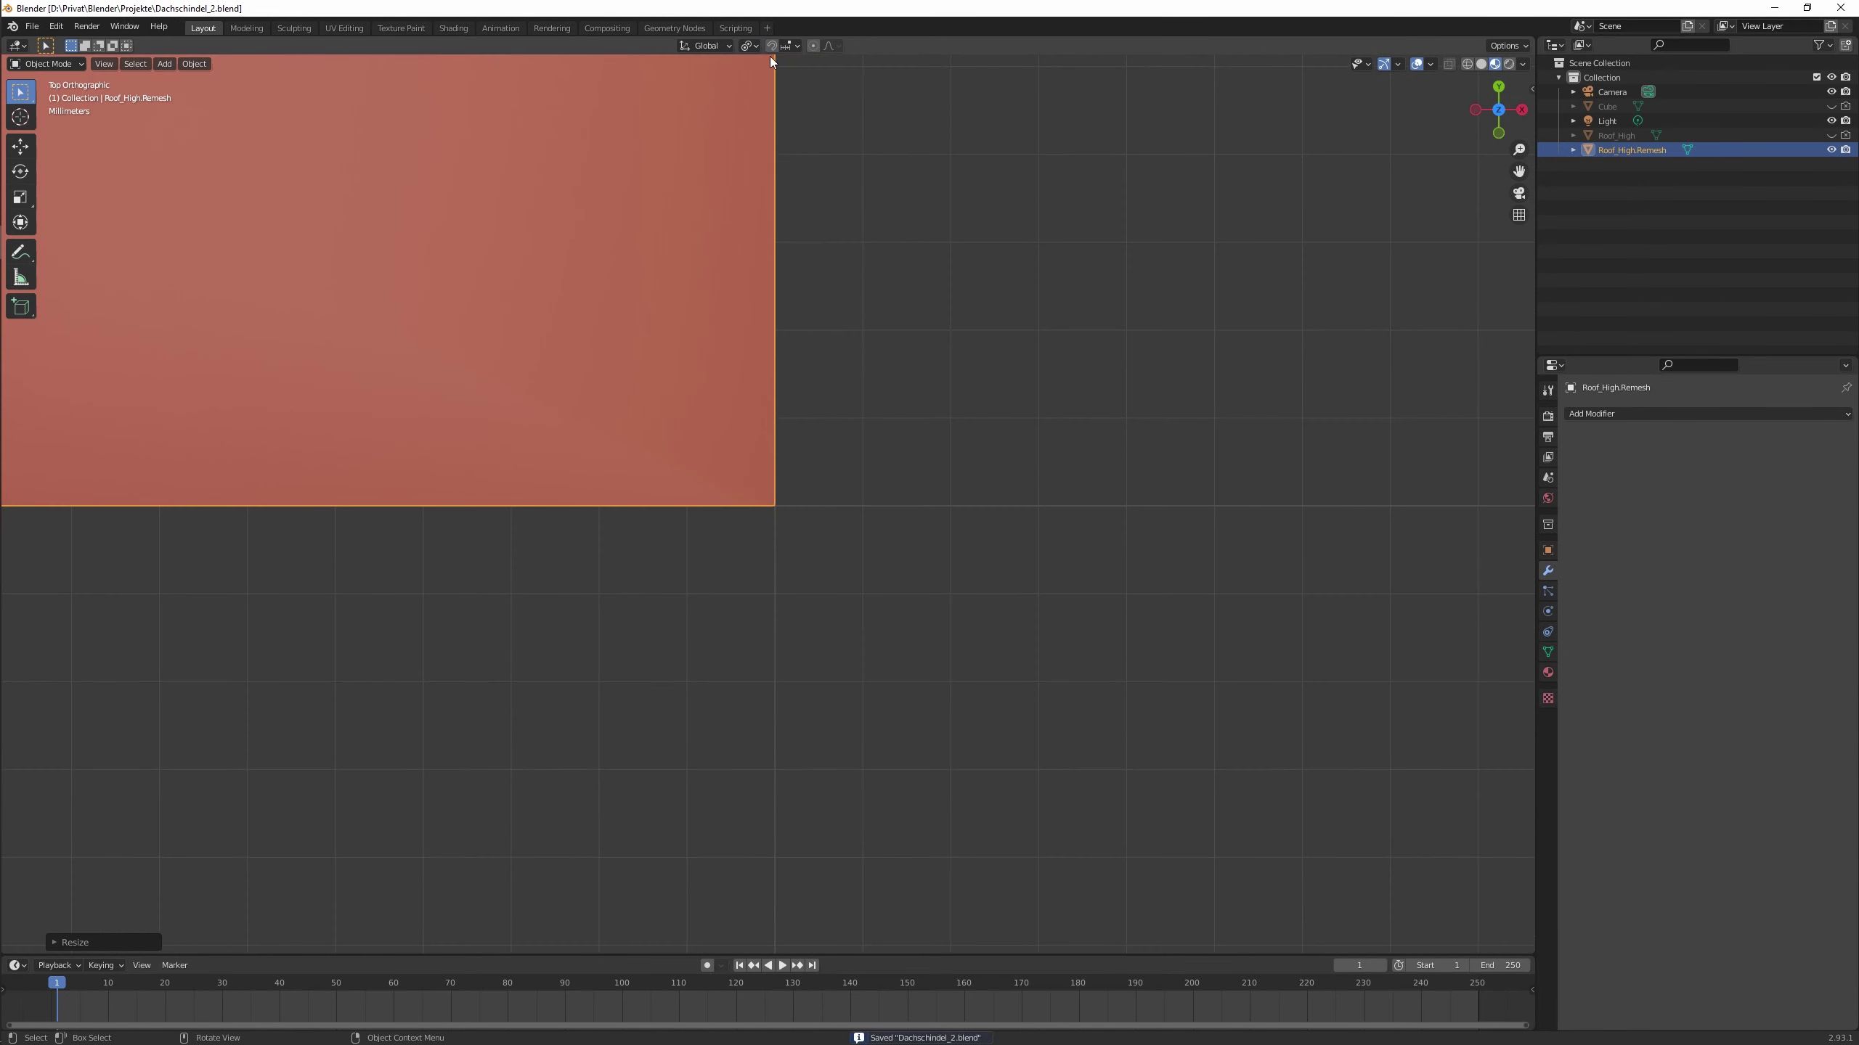
{"action": "mouse_move", "coordinate": [925, 499]}
{"action": "middle_mouse_down"}
{"action": "mouse_move", "coordinate": [950, 672]}
{"action": "mouse_move", "coordinate": [771, 677]}
{"action": "middle_mouse_up"}
{"action": "key", "text": "KP_1"}
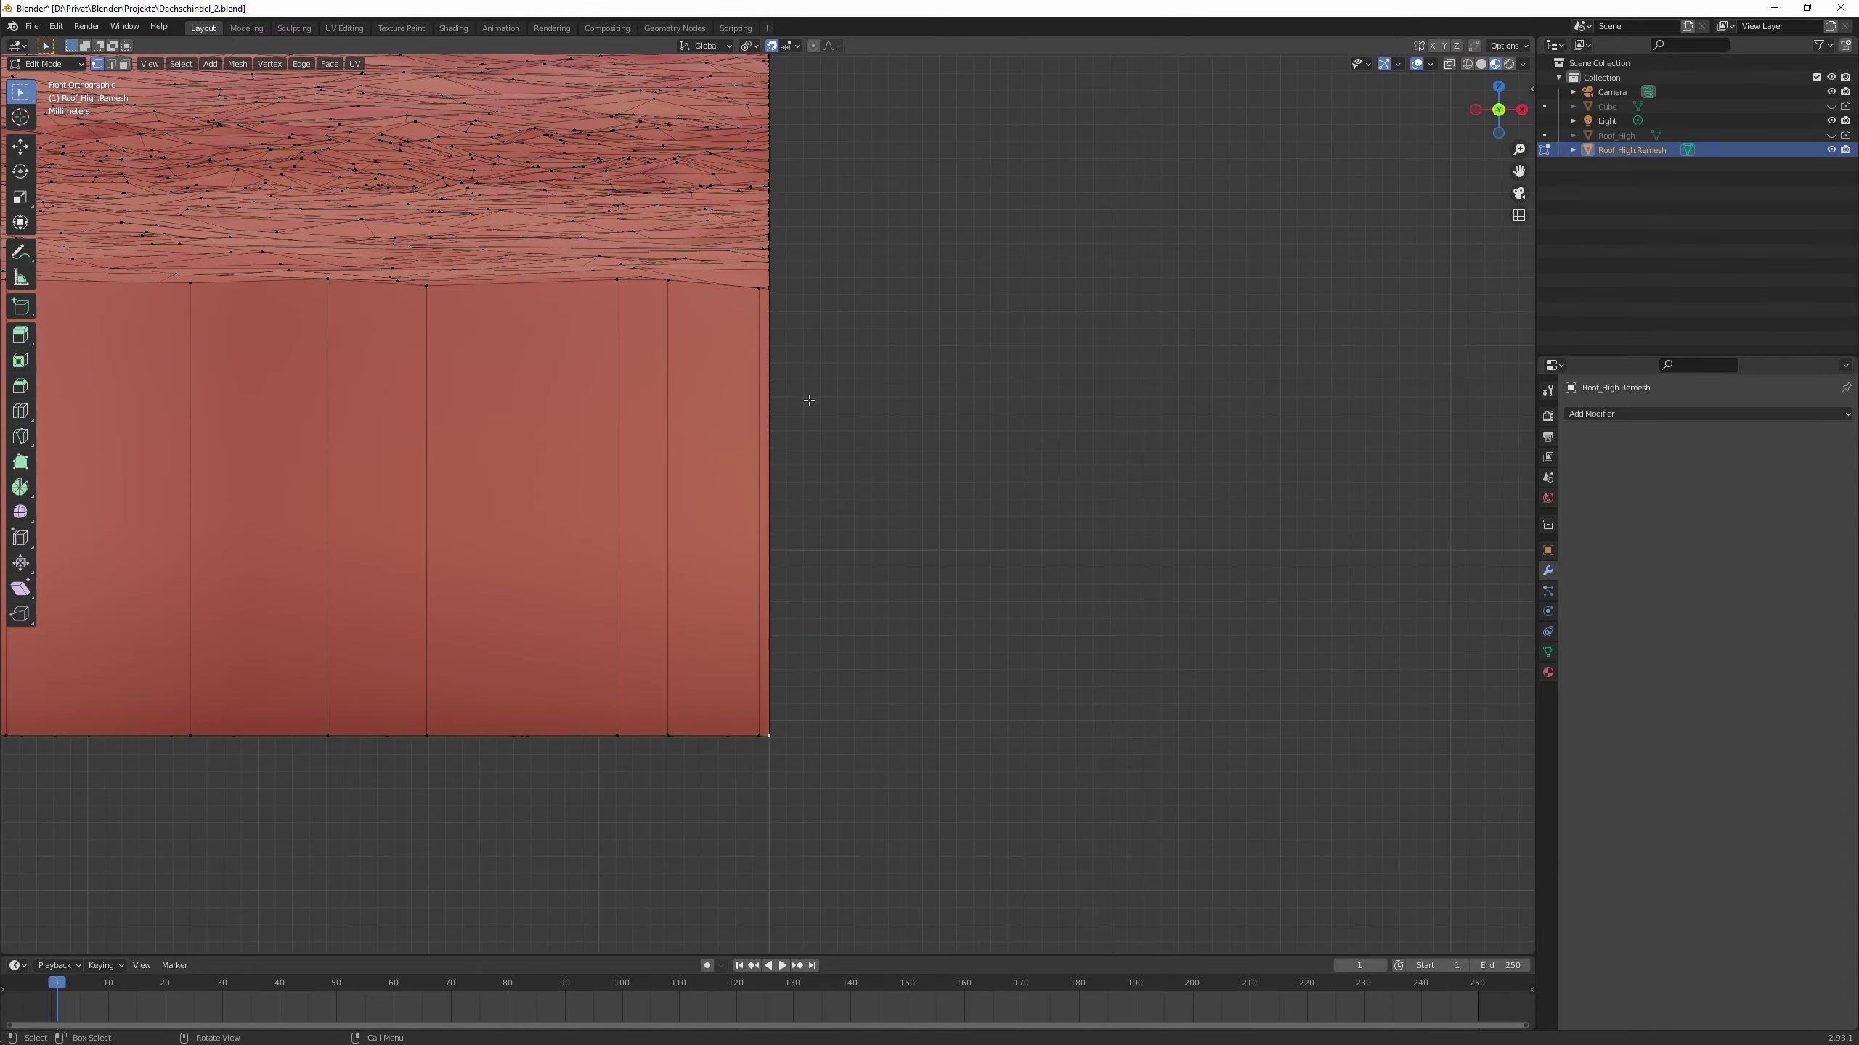
{"action": "scroll", "coordinate": [833, 421], "scroll_direction": "up", "scroll_amount": 4}
Box-select the vertices along the panel's right edge in Edit Mode.
{"action": "key", "text": "b"}
{"action": "left_click_drag", "start_coordinate": [770, 909], "coordinate": [753, 87]}
{"action": "mouse_move", "coordinate": [753, 88]}
{"action": "middle_mouse_down"}
{"action": "mouse_move", "coordinate": [921, 448]}
{"action": "mouse_move", "coordinate": [1000, 486]}
{"action": "middle_mouse_up"}
{"action": "key", "text": "KP_7"}
{"action": "key", "text": "KP_7"}
{"action": "scroll", "coordinate": [951, 453], "scroll_direction": "down", "scroll_amount": 3}
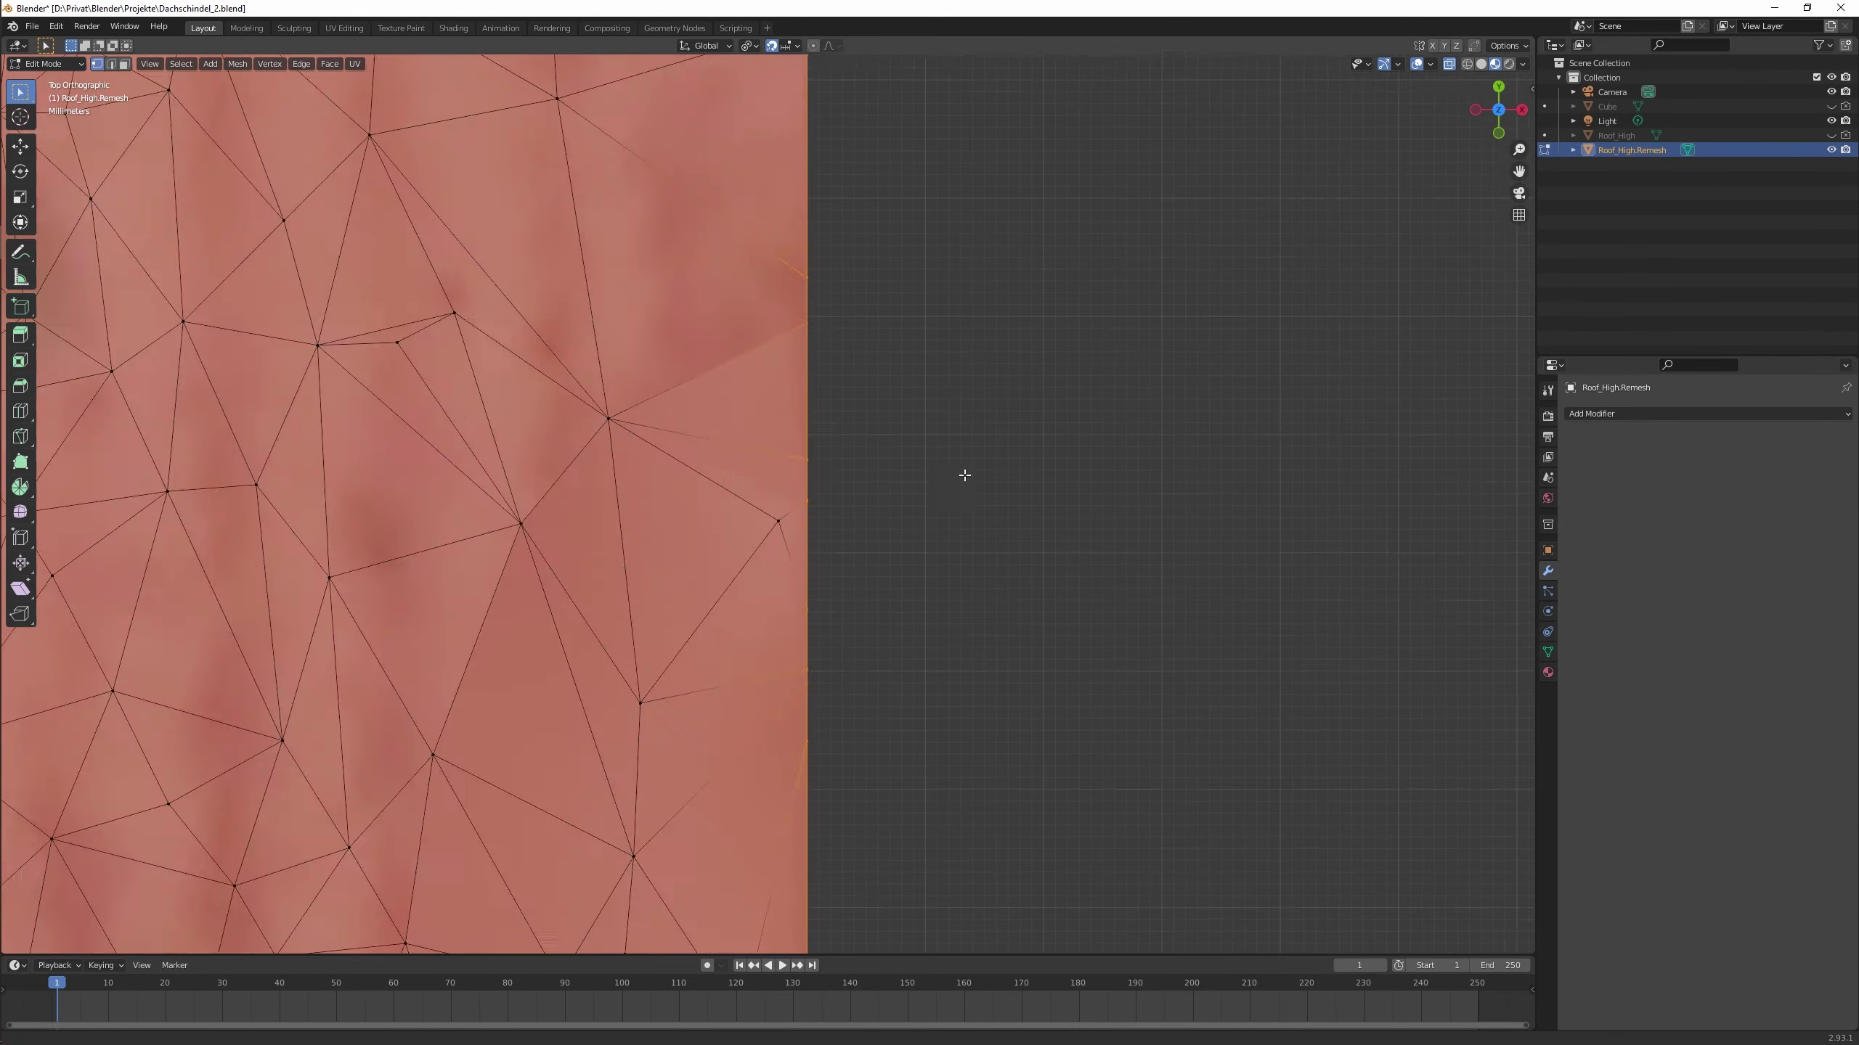
{"action": "scroll", "coordinate": [884, 423], "scroll_direction": "down", "scroll_amount": 3}
{"action": "scroll", "coordinate": [813, 333], "scroll_direction": "up", "scroll_amount": 1}
{"action": "scroll", "coordinate": [874, 535], "scroll_direction": "down", "scroll_amount": 1}
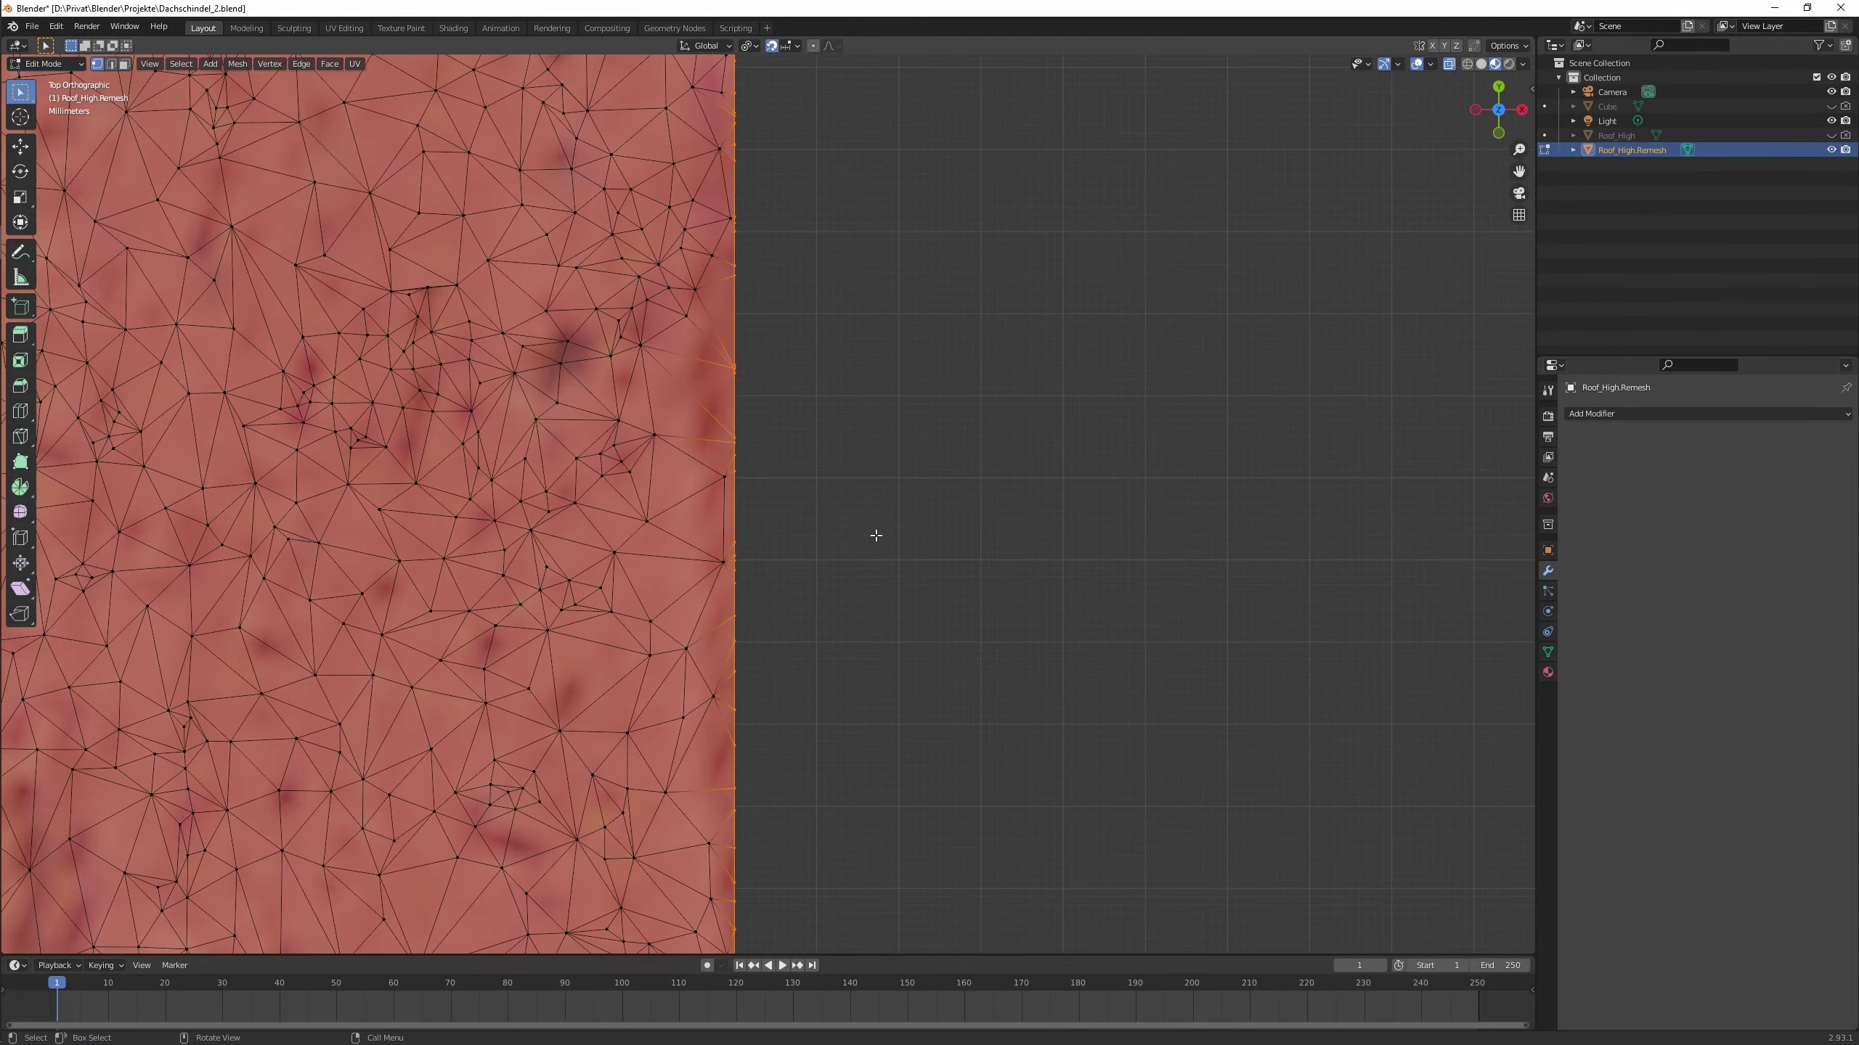
{"action": "scroll", "coordinate": [830, 527], "scroll_direction": "down", "scroll_amount": 3}
{"action": "scroll", "coordinate": [855, 672], "scroll_direction": "up", "scroll_amount": 6}
{"action": "scroll", "coordinate": [855, 673], "scroll_direction": "up", "scroll_amount": 3}
Move the selected right-edge vertices to straighten the panel's border.
{"action": "key", "text": "g"}
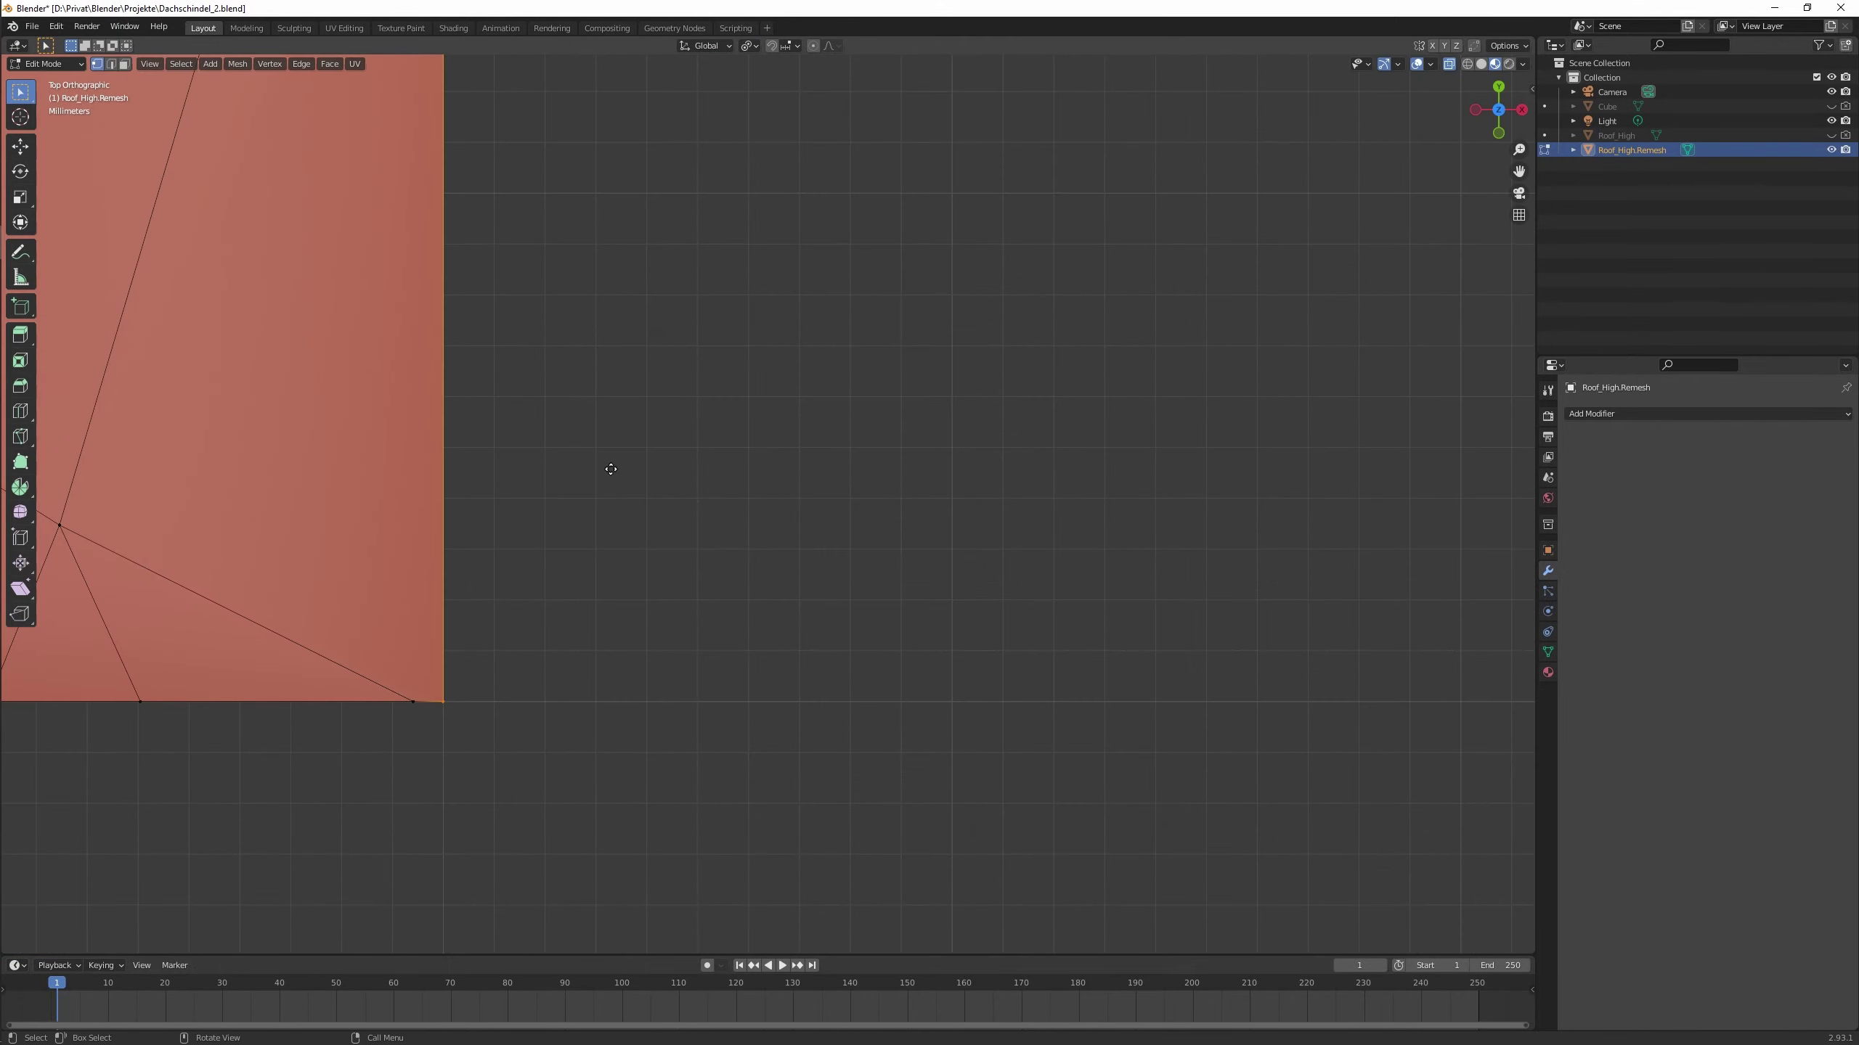
{"action": "mouse_move", "coordinate": [762, 512]}
{"action": "middle_mouse_down"}
{"action": "mouse_move", "coordinate": [576, 747]}
{"action": "mouse_move", "coordinate": [1124, 731]}
{"action": "middle_mouse_up"}
{"action": "key", "text": "KP_7"}
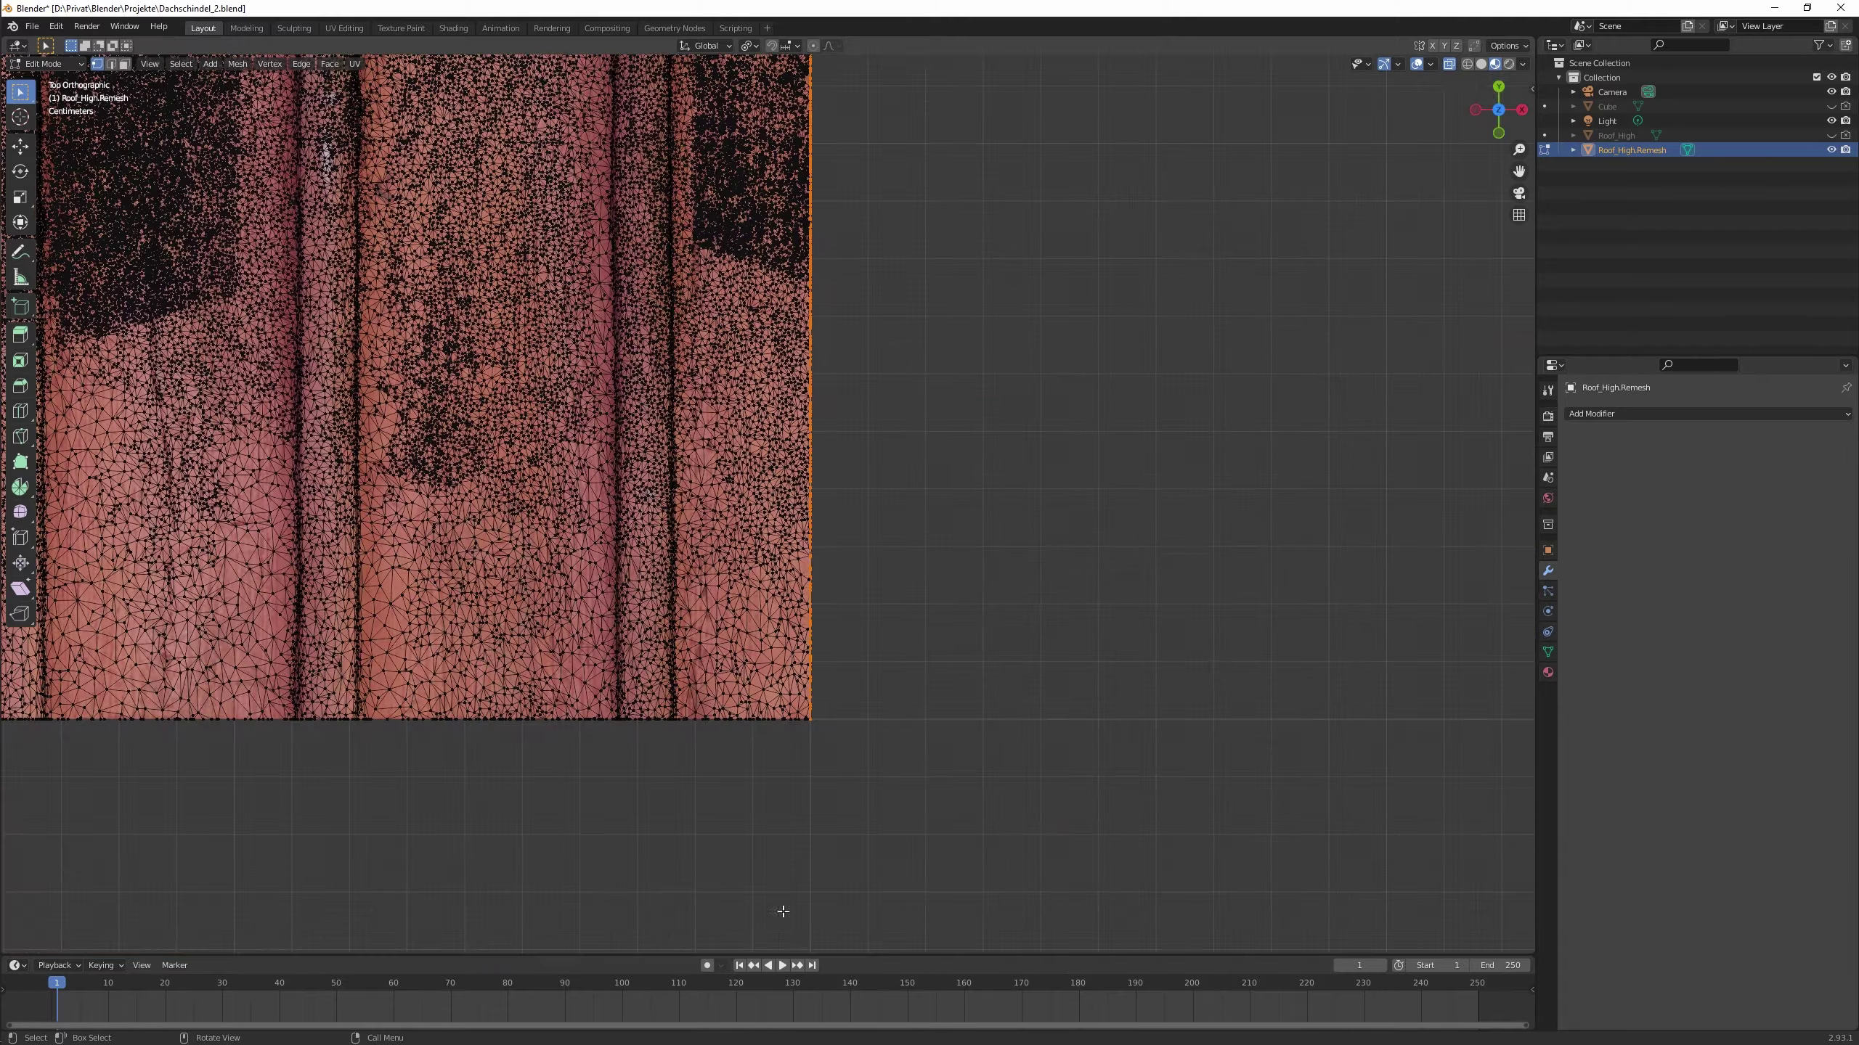
{"action": "scroll", "coordinate": [909, 861], "scroll_direction": "down", "scroll_amount": 2}
{"action": "key", "text": "KP_3"}
{"action": "scroll", "coordinate": [954, 693], "scroll_direction": "down", "scroll_amount": 3}
{"action": "scroll", "coordinate": [767, 490], "scroll_direction": "up", "scroll_amount": 2}
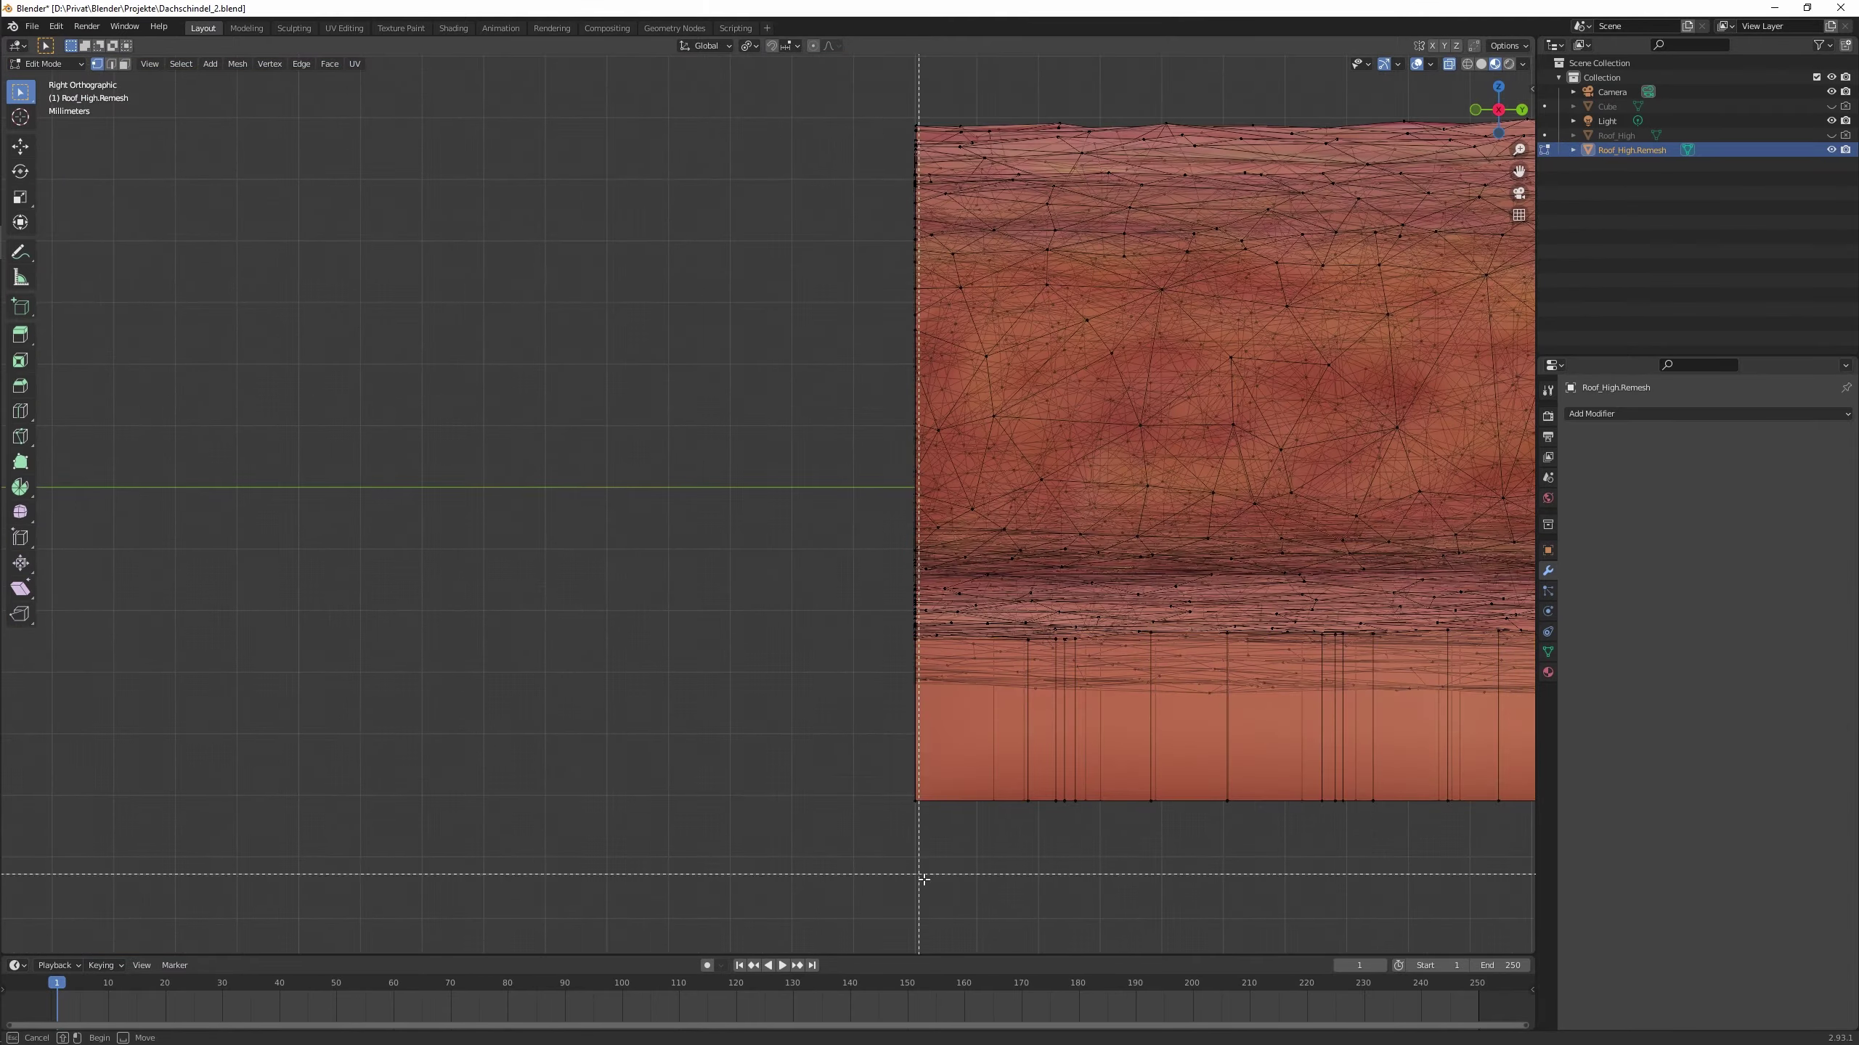
Box-select the remaining edge and corner vertices, then save the project.
{"action": "key", "text": "b"}
{"action": "left_click_drag", "start_coordinate": [916, 885], "coordinate": [758, 166]}
{"action": "key", "text": "KP_7"}
{"action": "scroll", "coordinate": [928, 244], "scroll_direction": "up", "scroll_amount": 3}
{"action": "key", "text": "Escape"}
{"action": "scroll", "coordinate": [808, 428], "scroll_direction": "up", "scroll_amount": 3}
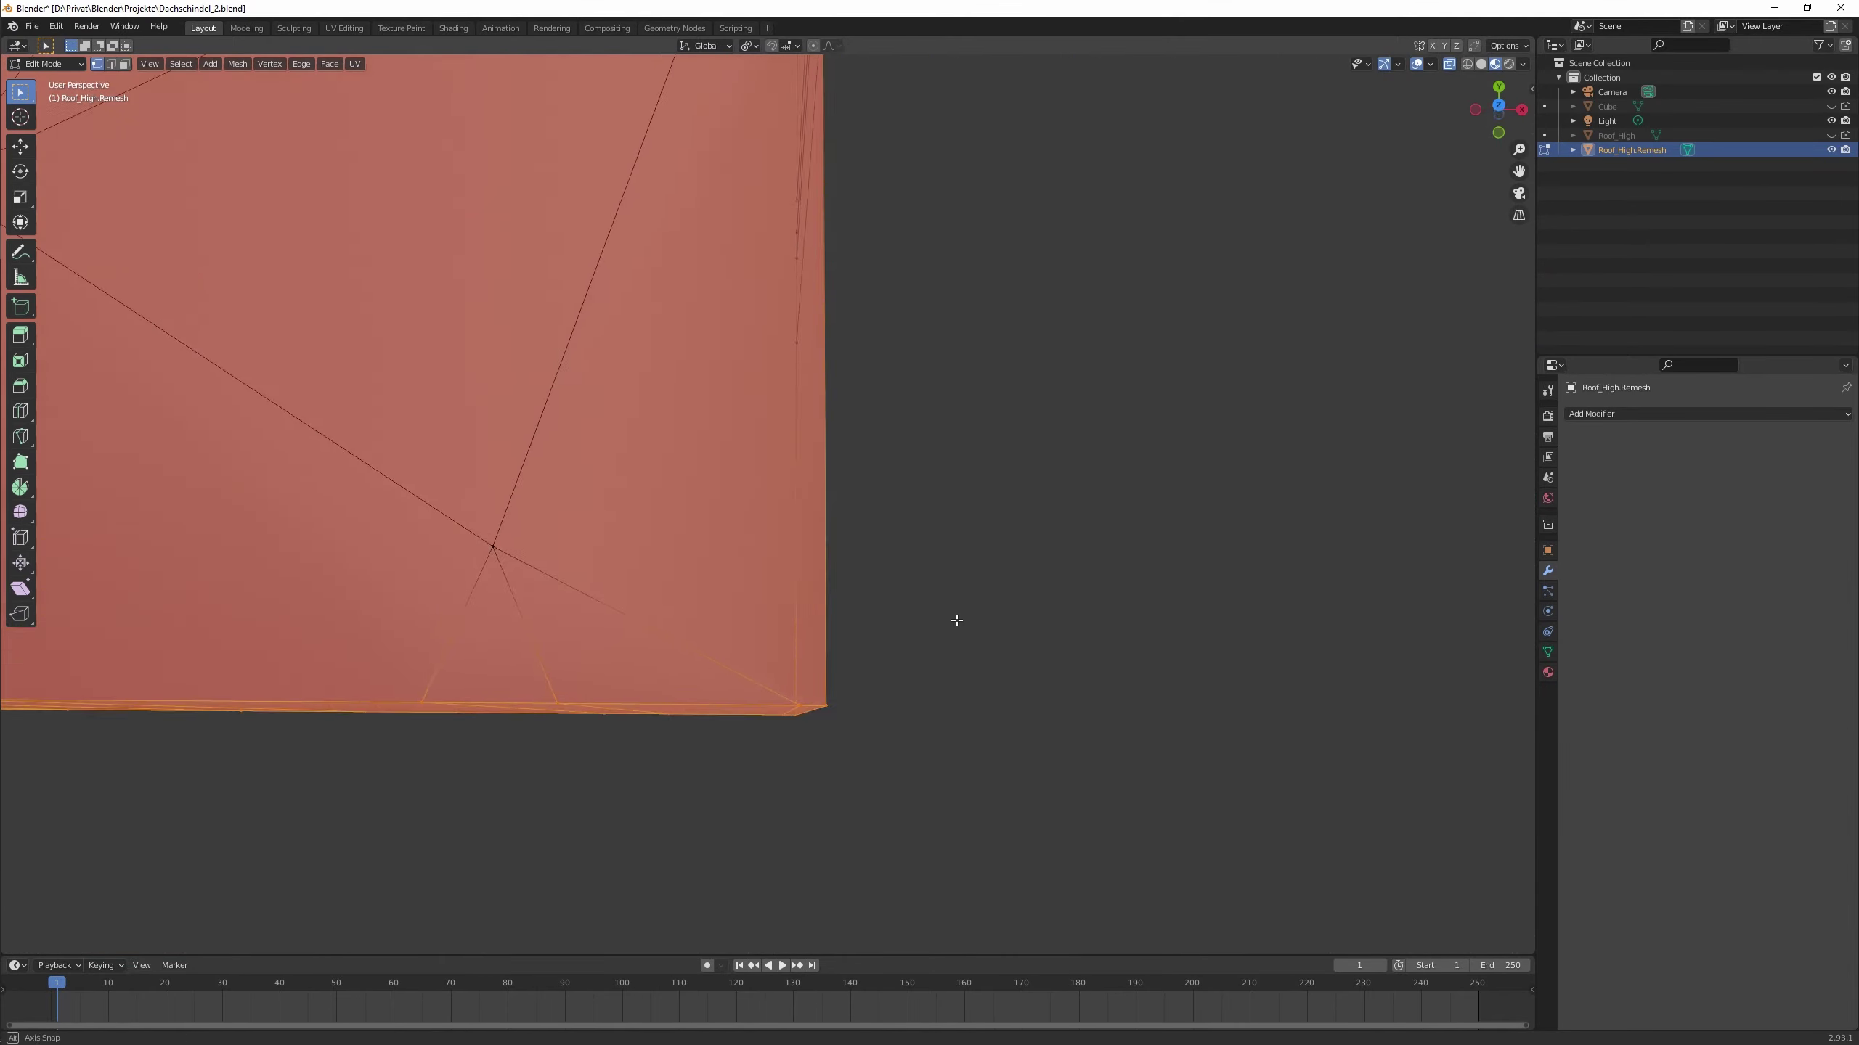
{"action": "key", "text": "b"}
{"action": "left_click_drag", "start_coordinate": [1079, 524], "coordinate": [1241, 675]}
{"action": "key", "text": "Escape"}
{"action": "scroll", "coordinate": [1012, 738], "scroll_direction": "down", "scroll_amount": 3}
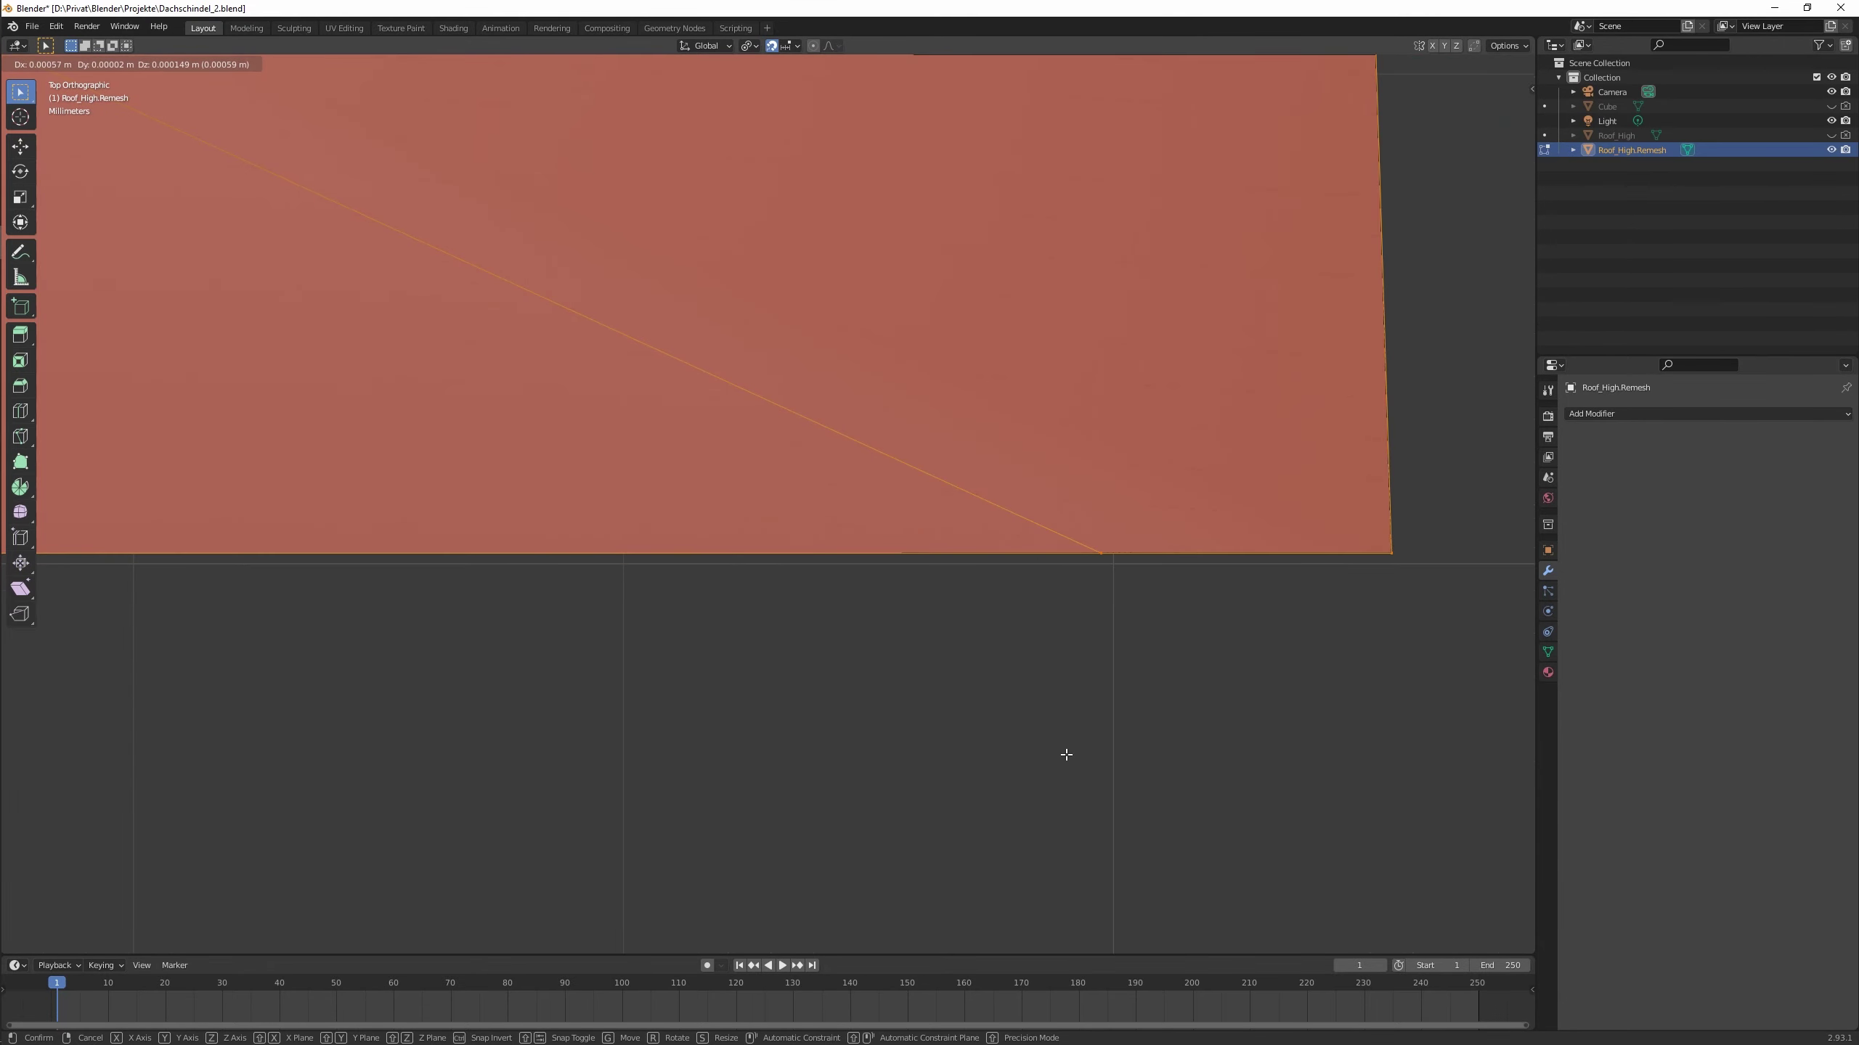
{"action": "scroll", "coordinate": [791, 360], "scroll_direction": "down", "scroll_amount": 3}
{"action": "key", "text": "ctrl+s"}
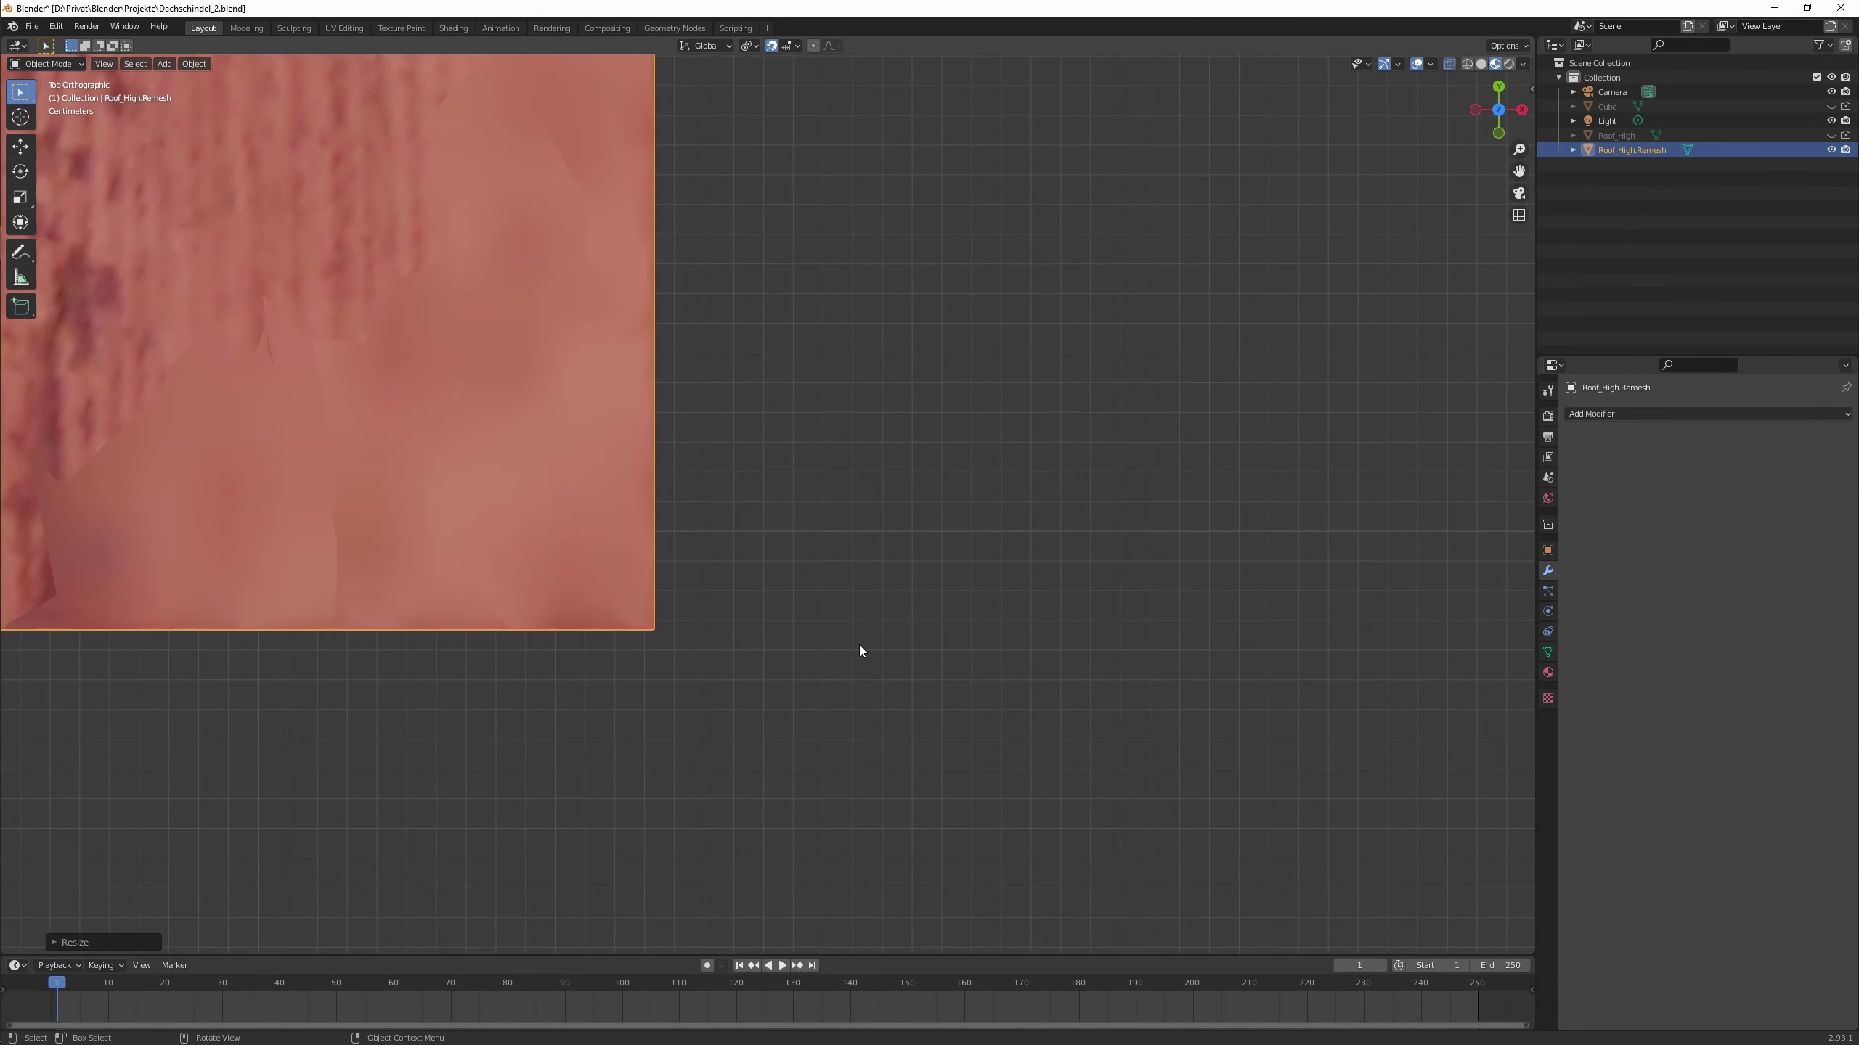
Select the Cube and scale it to shape the cutter.
{"action": "left_click", "coordinate": [830, 560]}
{"action": "key", "text": "ctrl+z"}
{"action": "scroll", "coordinate": [825, 522], "scroll_direction": "down", "scroll_amount": 5}
{"action": "scroll", "coordinate": [824, 522], "scroll_direction": "up", "scroll_amount": 5}
{"action": "key", "text": "s"}
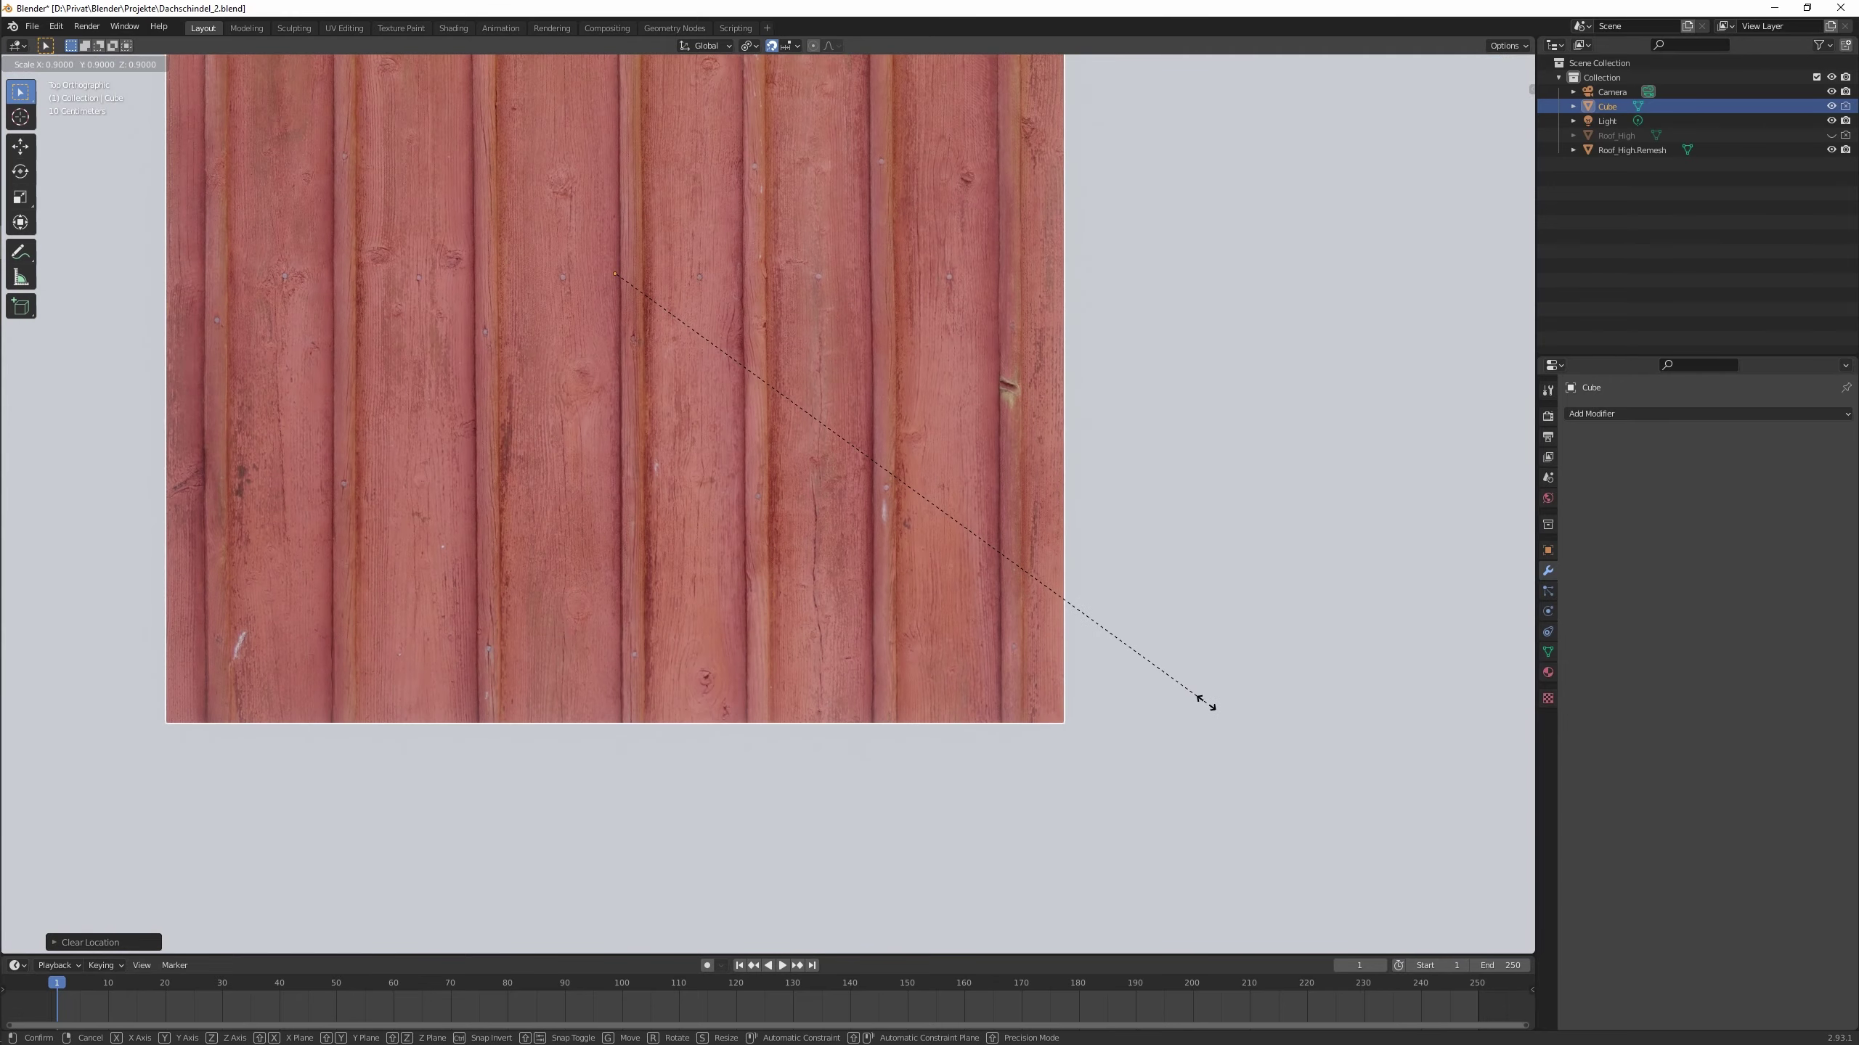
{"action": "key", "text": "Escape"}
{"action": "scroll", "coordinate": [1171, 688], "scroll_direction": "down", "scroll_amount": 4}
{"action": "scroll", "coordinate": [1148, 677], "scroll_direction": "up", "scroll_amount": 3}
{"action": "key", "text": "s"}
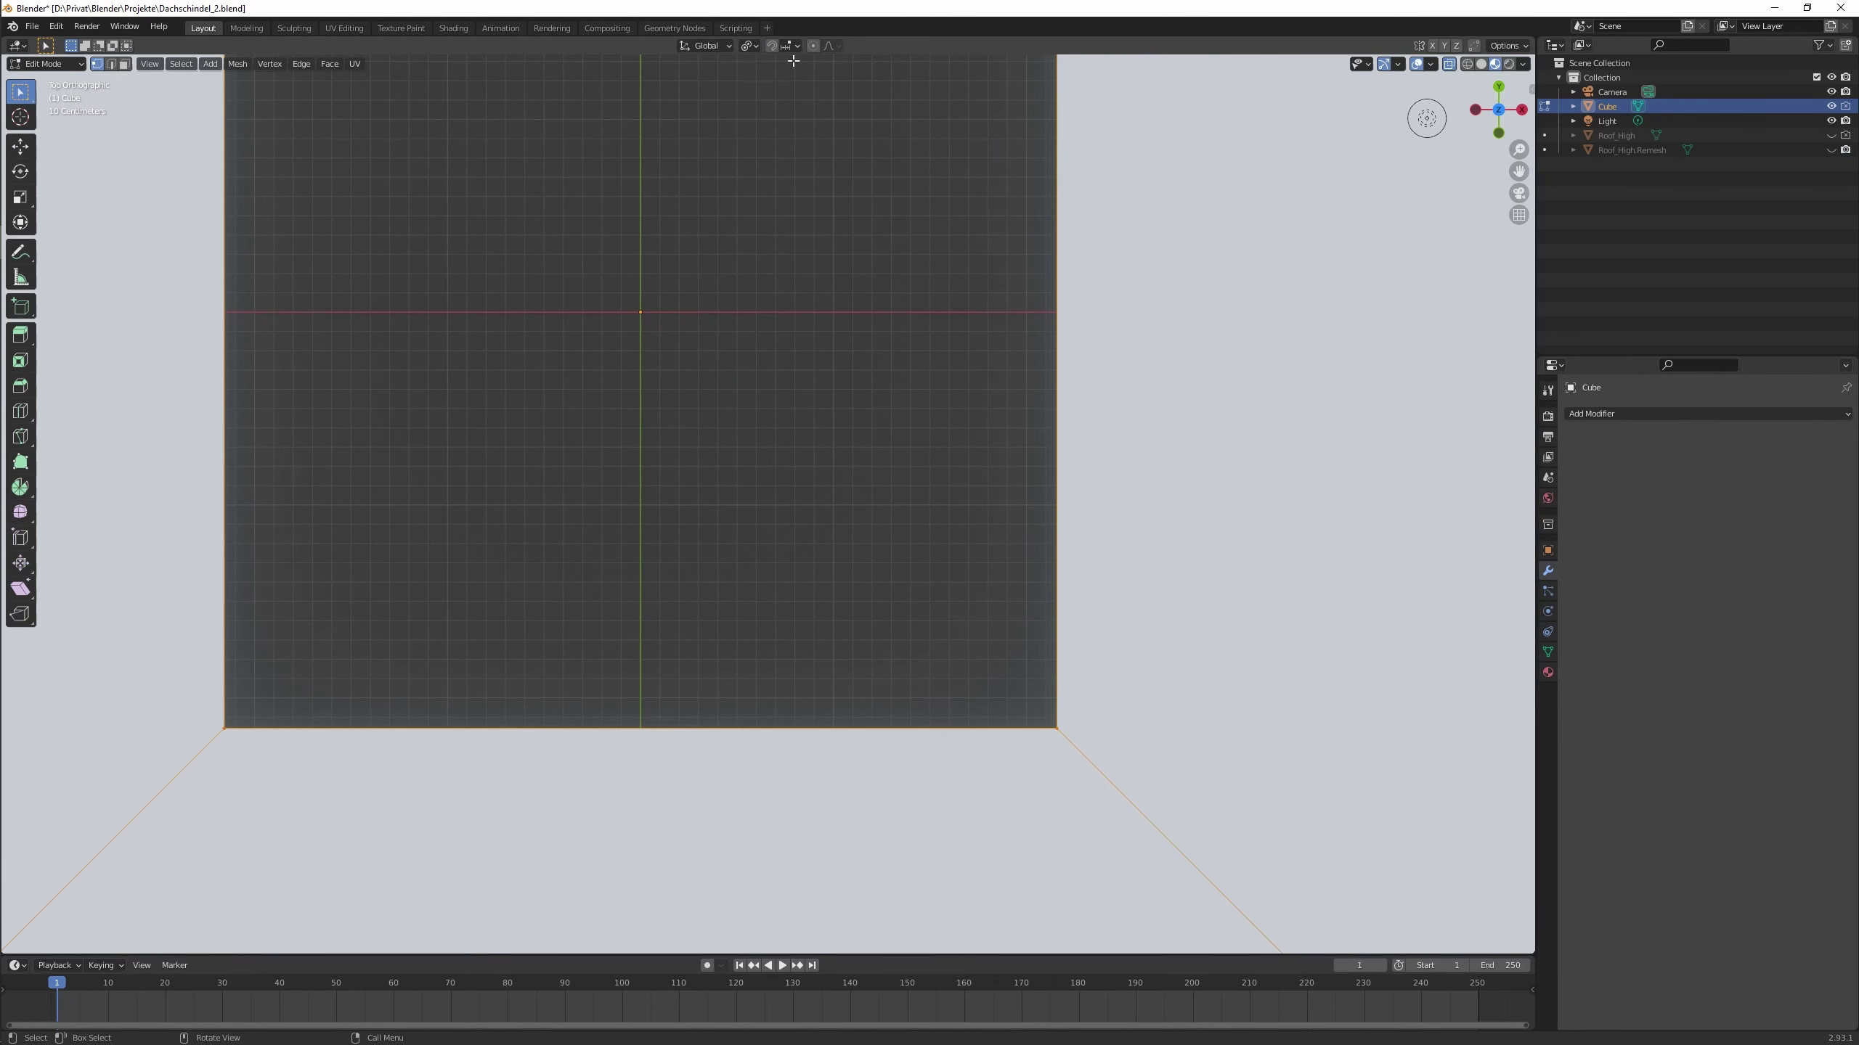
{"action": "scroll", "coordinate": [1083, 316], "scroll_direction": "down", "scroll_amount": 3}
{"action": "scroll", "coordinate": [1039, 344], "scroll_direction": "up", "scroll_amount": 3}
{"action": "scroll", "coordinate": [988, 373], "scroll_direction": "down", "scroll_amount": 3}
Adjust the Cube's mesh in Edit Mode, return to top view and save.
{"action": "key", "text": "Tab"}
{"action": "scroll", "coordinate": [908, 703], "scroll_direction": "up", "scroll_amount": 3}
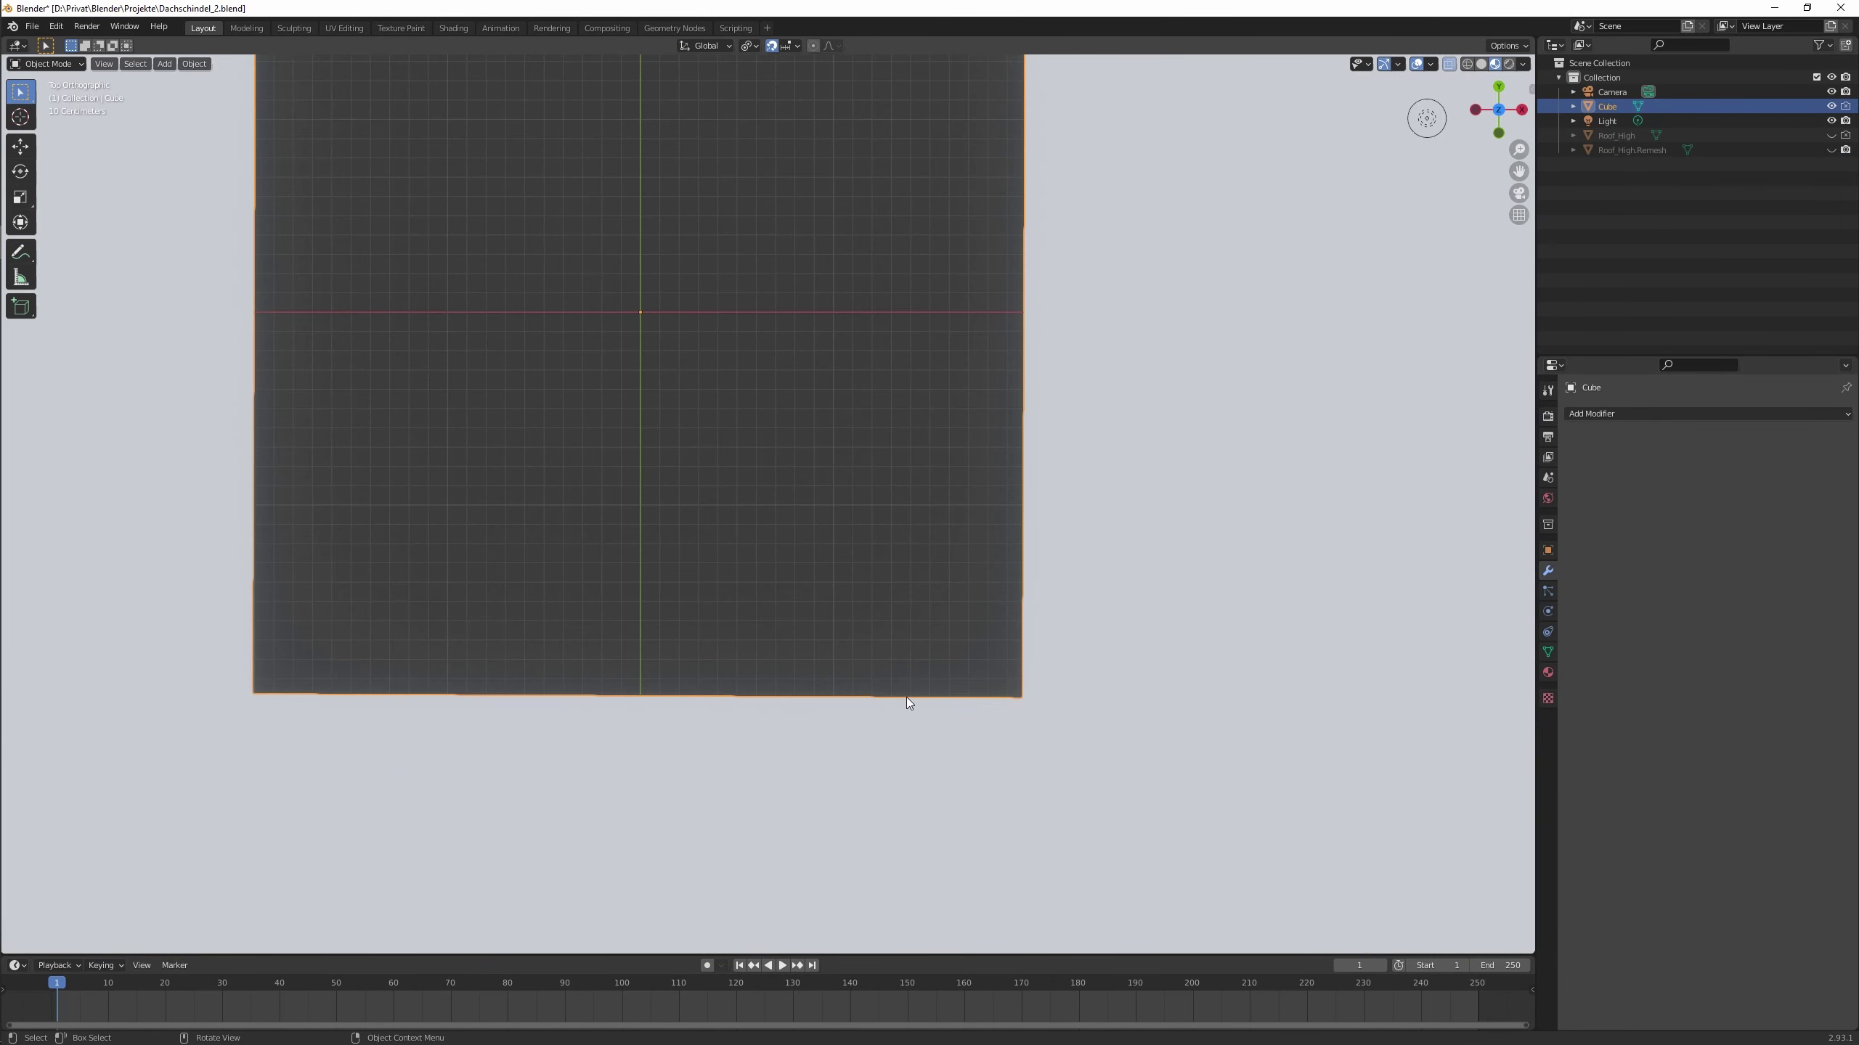
{"action": "key", "text": "Tab"}
{"action": "scroll", "coordinate": [908, 702], "scroll_direction": "up", "scroll_amount": 2}
{"action": "scroll", "coordinate": [245, 809], "scroll_direction": "up", "scroll_amount": 2}
{"action": "key", "text": "Escape"}
{"action": "key", "text": "Tab"}
{"action": "scroll", "coordinate": [556, 626], "scroll_direction": "down", "scroll_amount": 5}
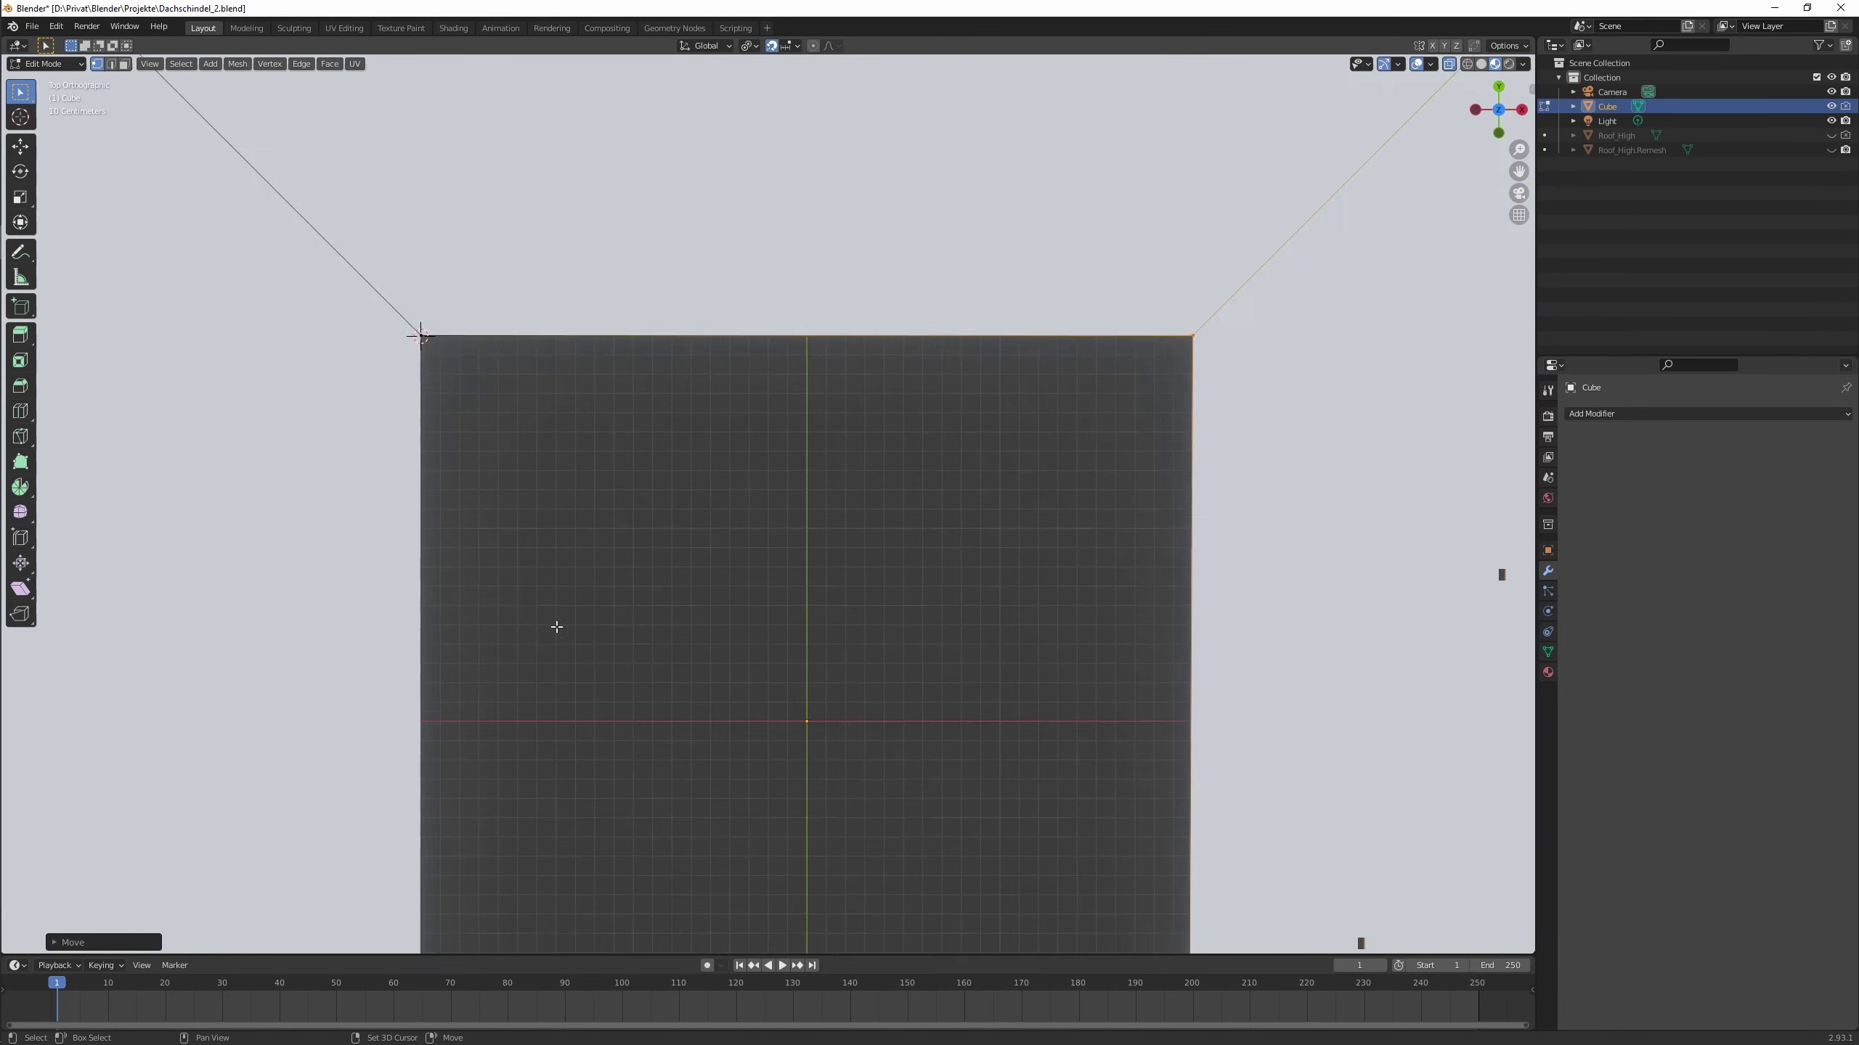
{"action": "middle_click_drag", "start_coordinate": [1215, 669], "coordinate": [414, 789]}
{"action": "key", "text": "KP_7"}
{"action": "key", "text": "ctrl+s"}
Unhide the roof panel and apply a Boolean Difference using the Cube as cutter.
{"action": "left_click", "coordinate": [1831, 149]}
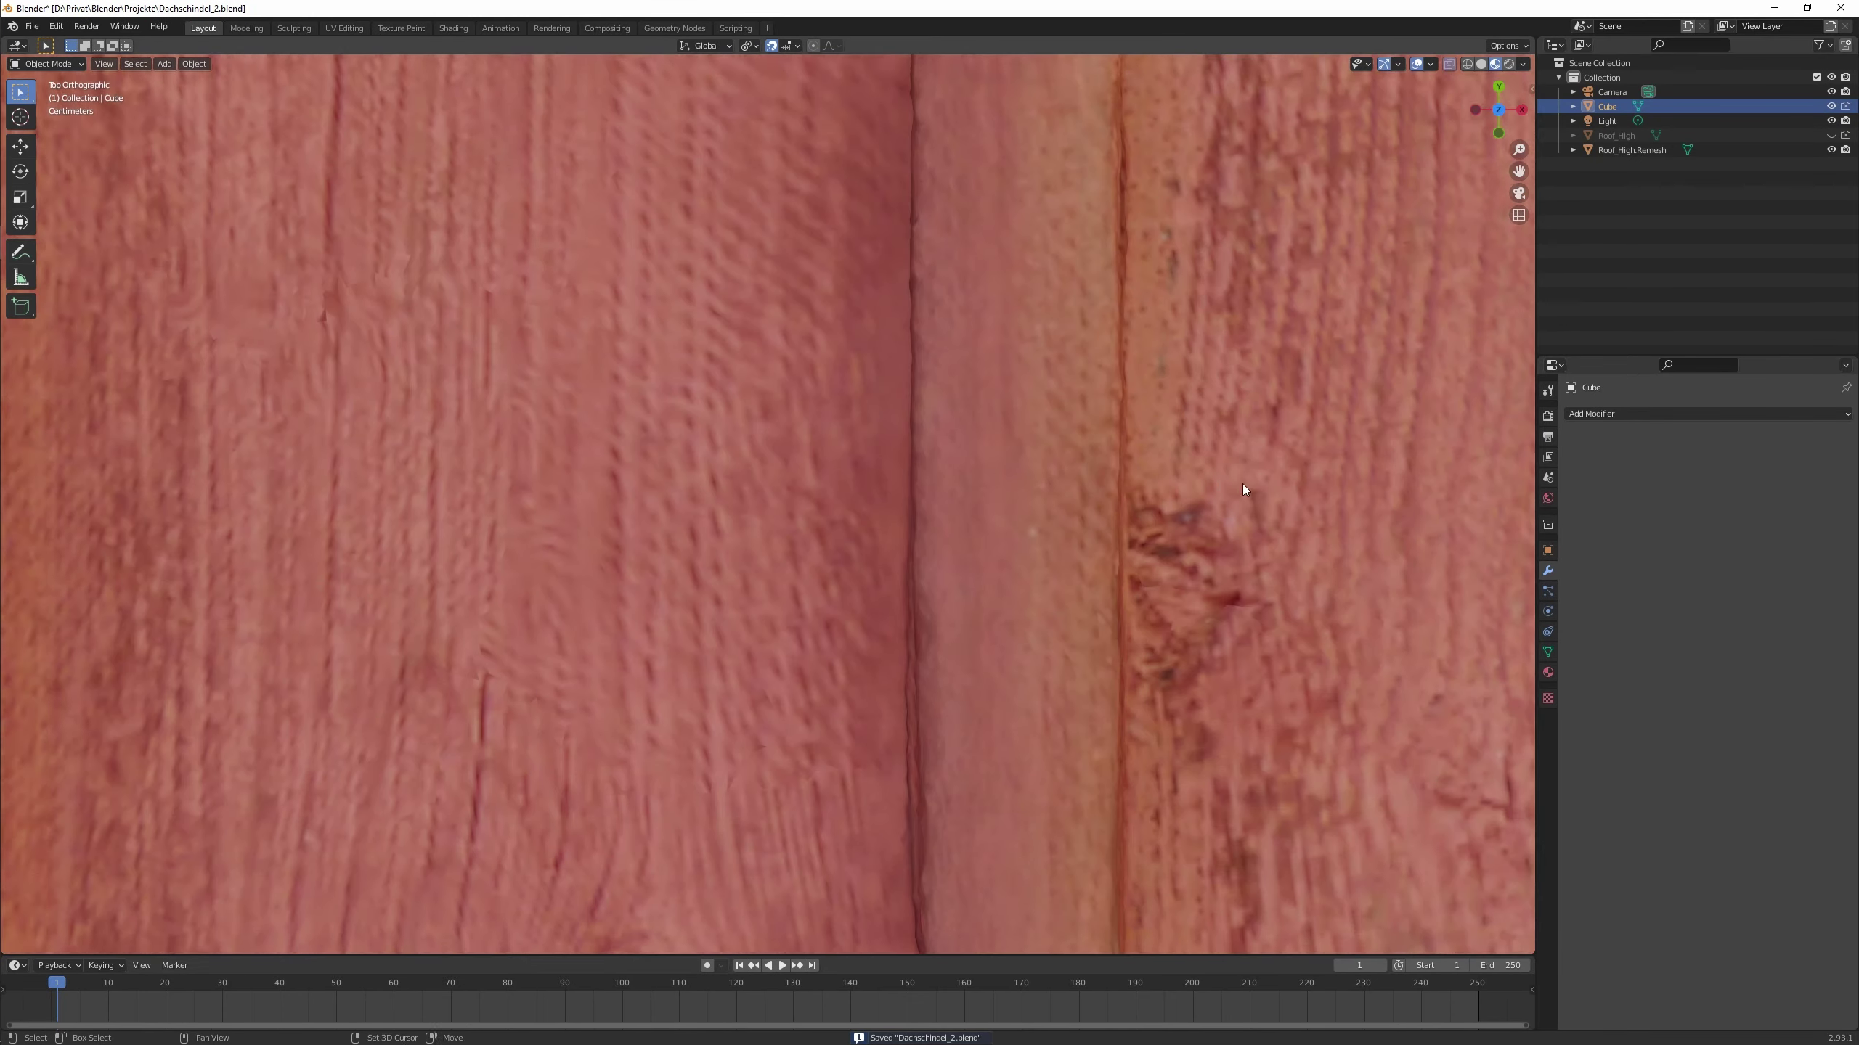
{"action": "left_click", "coordinate": [605, 473]}
{"action": "scroll", "coordinate": [787, 458], "scroll_direction": "down", "scroll_amount": 3}
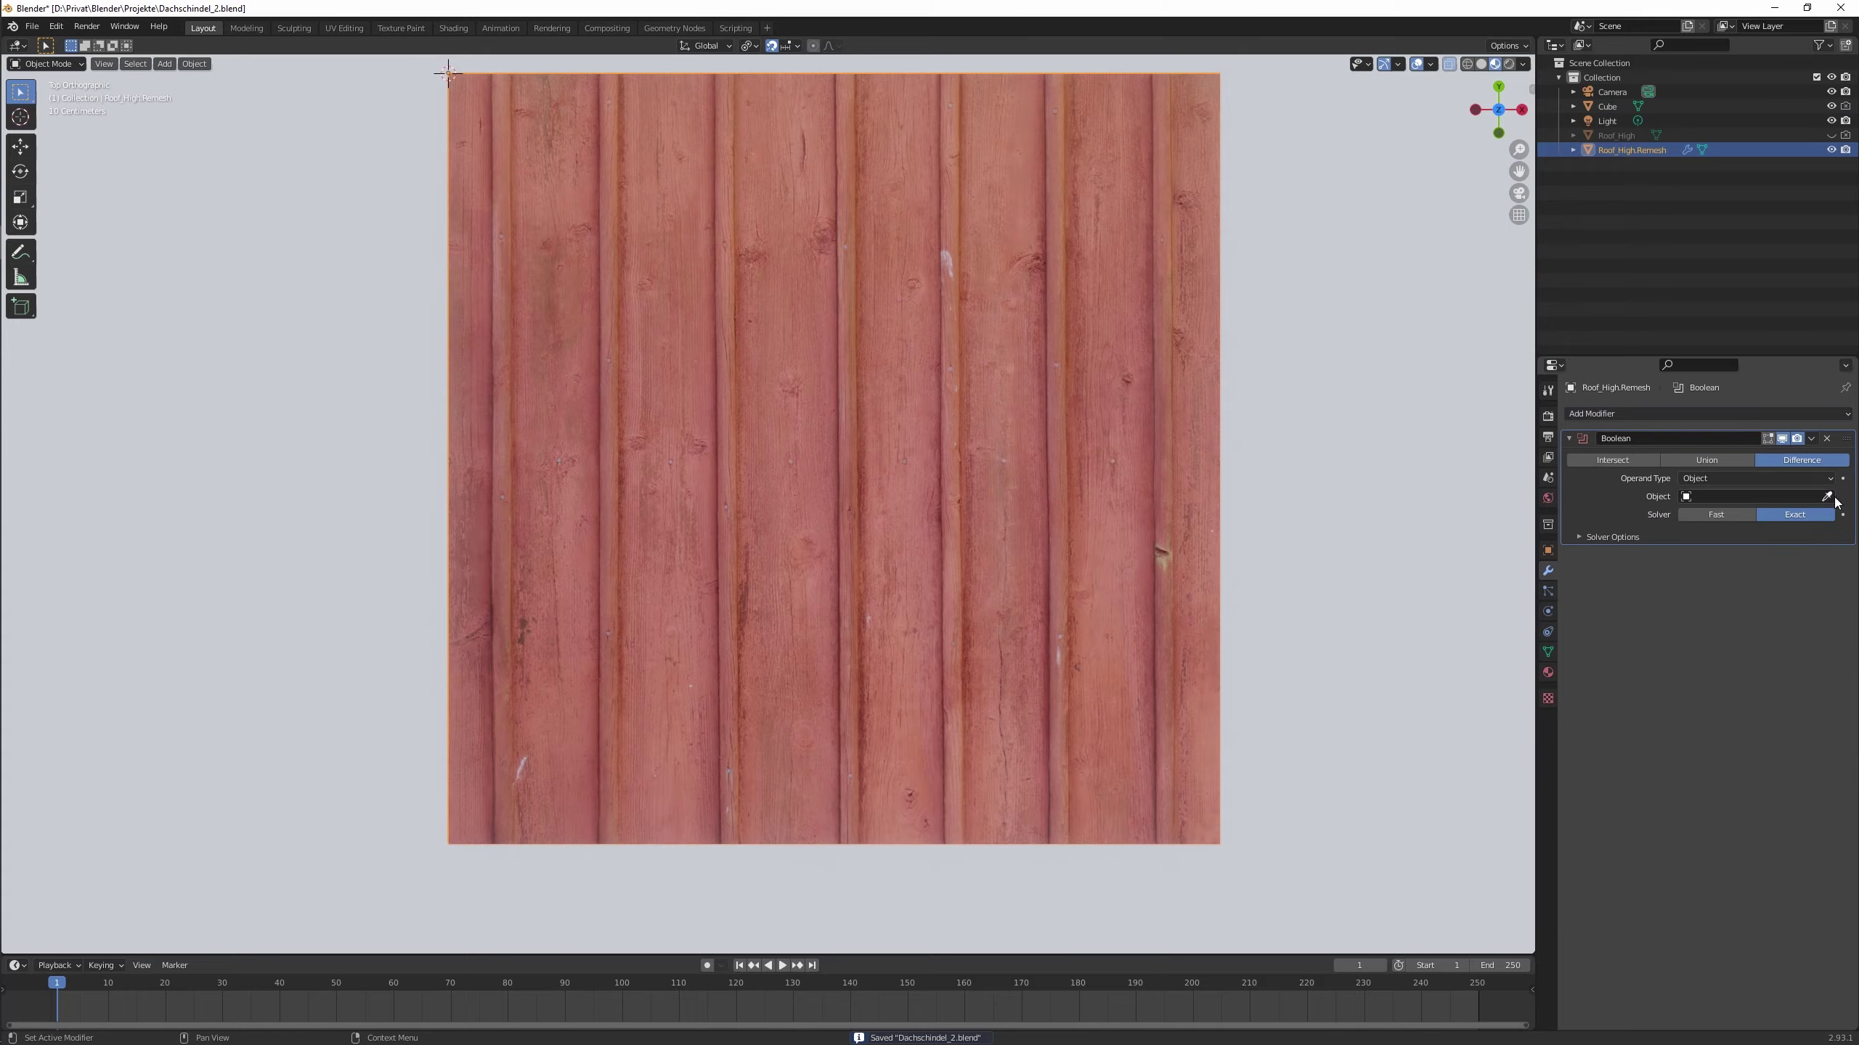
{"action": "left_click", "coordinate": [1297, 502]}
{"action": "left_click", "coordinate": [1811, 438]}
{"action": "left_click", "coordinate": [1746, 454]}
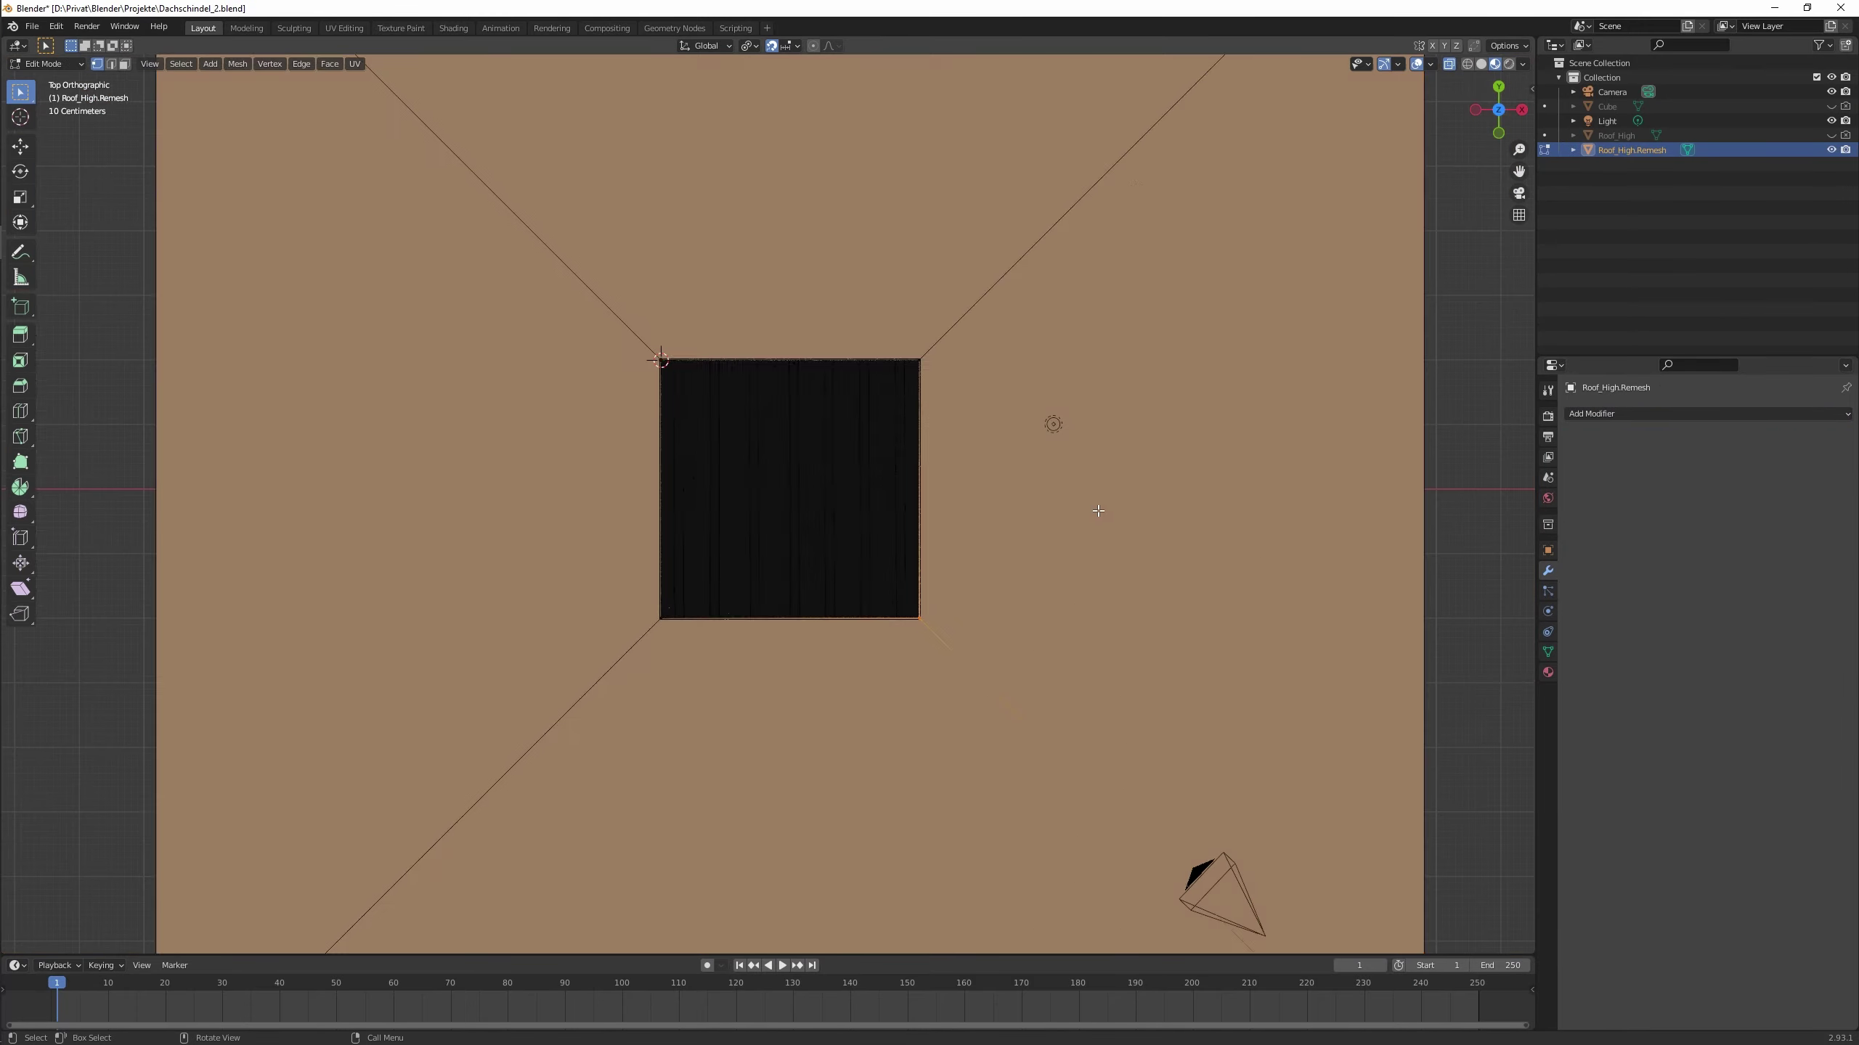
{"action": "scroll", "coordinate": [805, 513], "scroll_direction": "down", "scroll_amount": 5}
{"action": "middle_click_drag", "start_coordinate": [805, 586], "coordinate": [852, 684]}
Inspect the trimmed panel's mesh, apply all transforms, and save the project.
{"action": "key", "text": "Tab"}
{"action": "key", "text": "ctrl+z"}
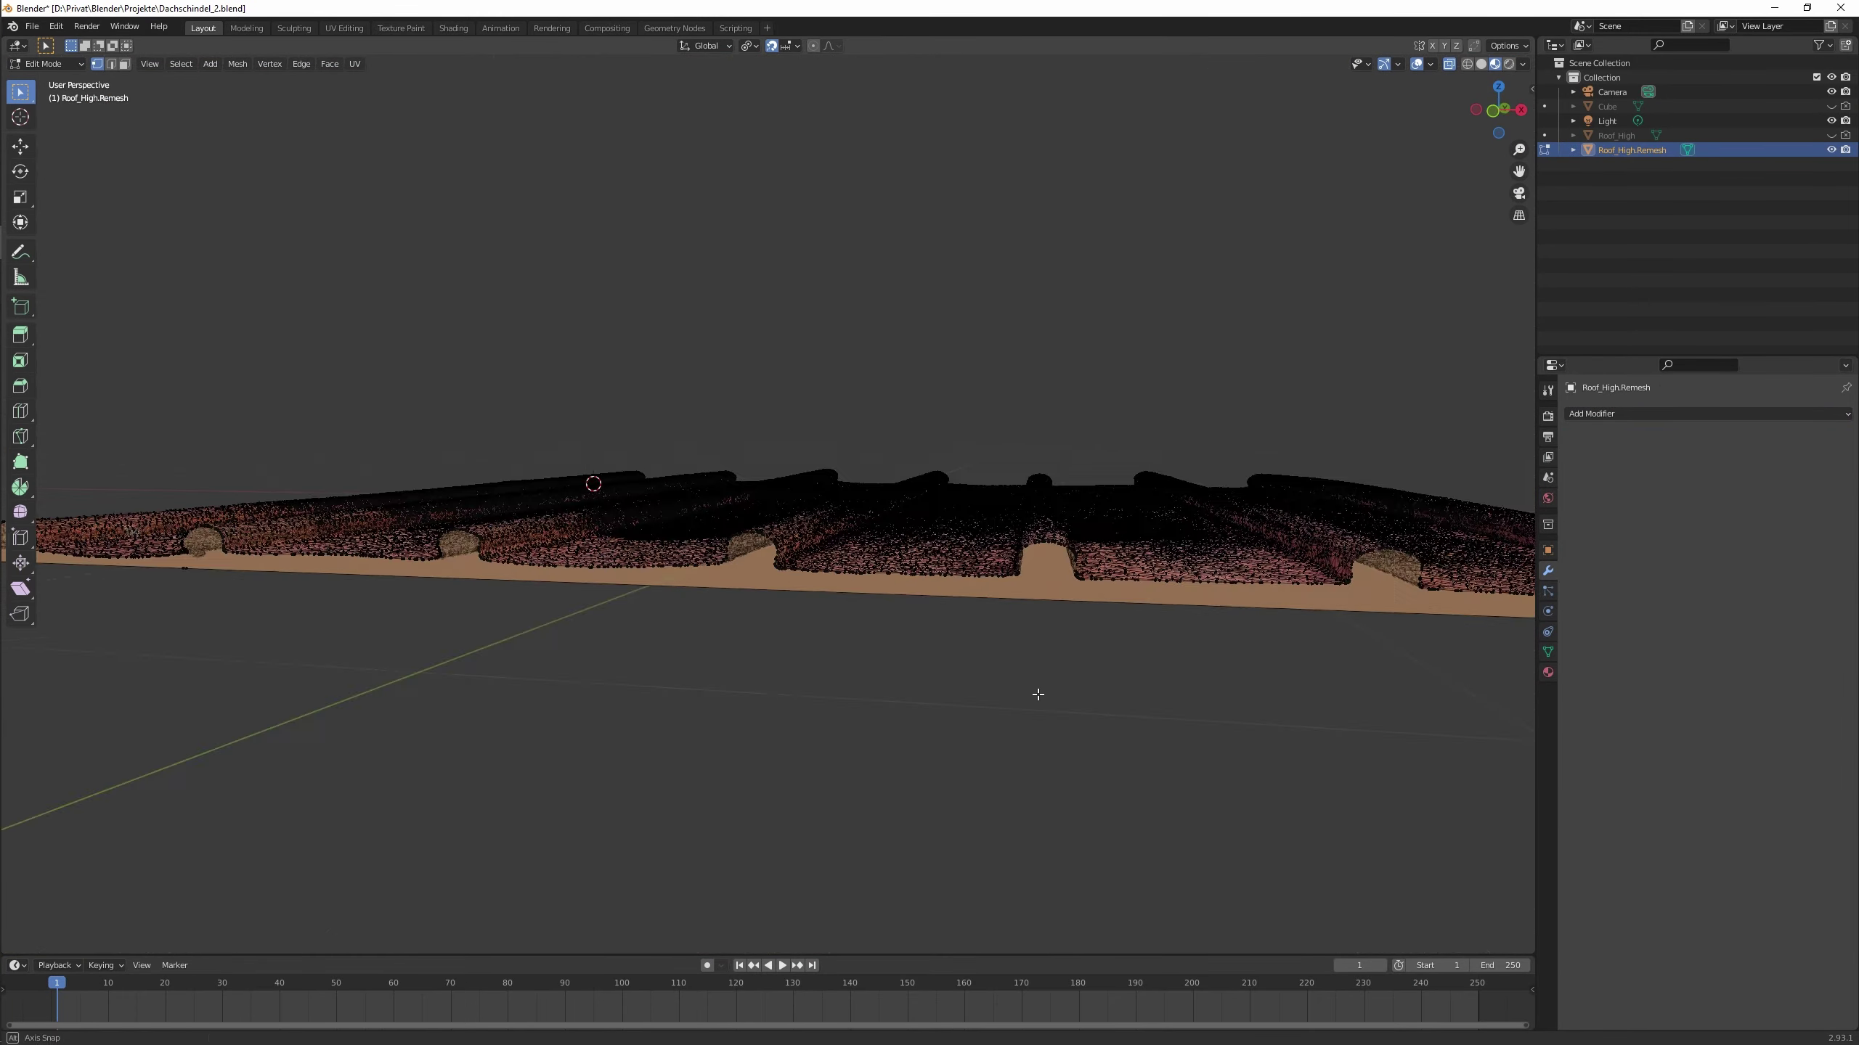
{"action": "middle_click_drag", "start_coordinate": [915, 621], "coordinate": [1028, 683]}
{"action": "key", "text": "KP_7"}
{"action": "scroll", "coordinate": [1321, 636], "scroll_direction": "down", "scroll_amount": 5}
{"action": "right_click", "coordinate": [651, 340]}
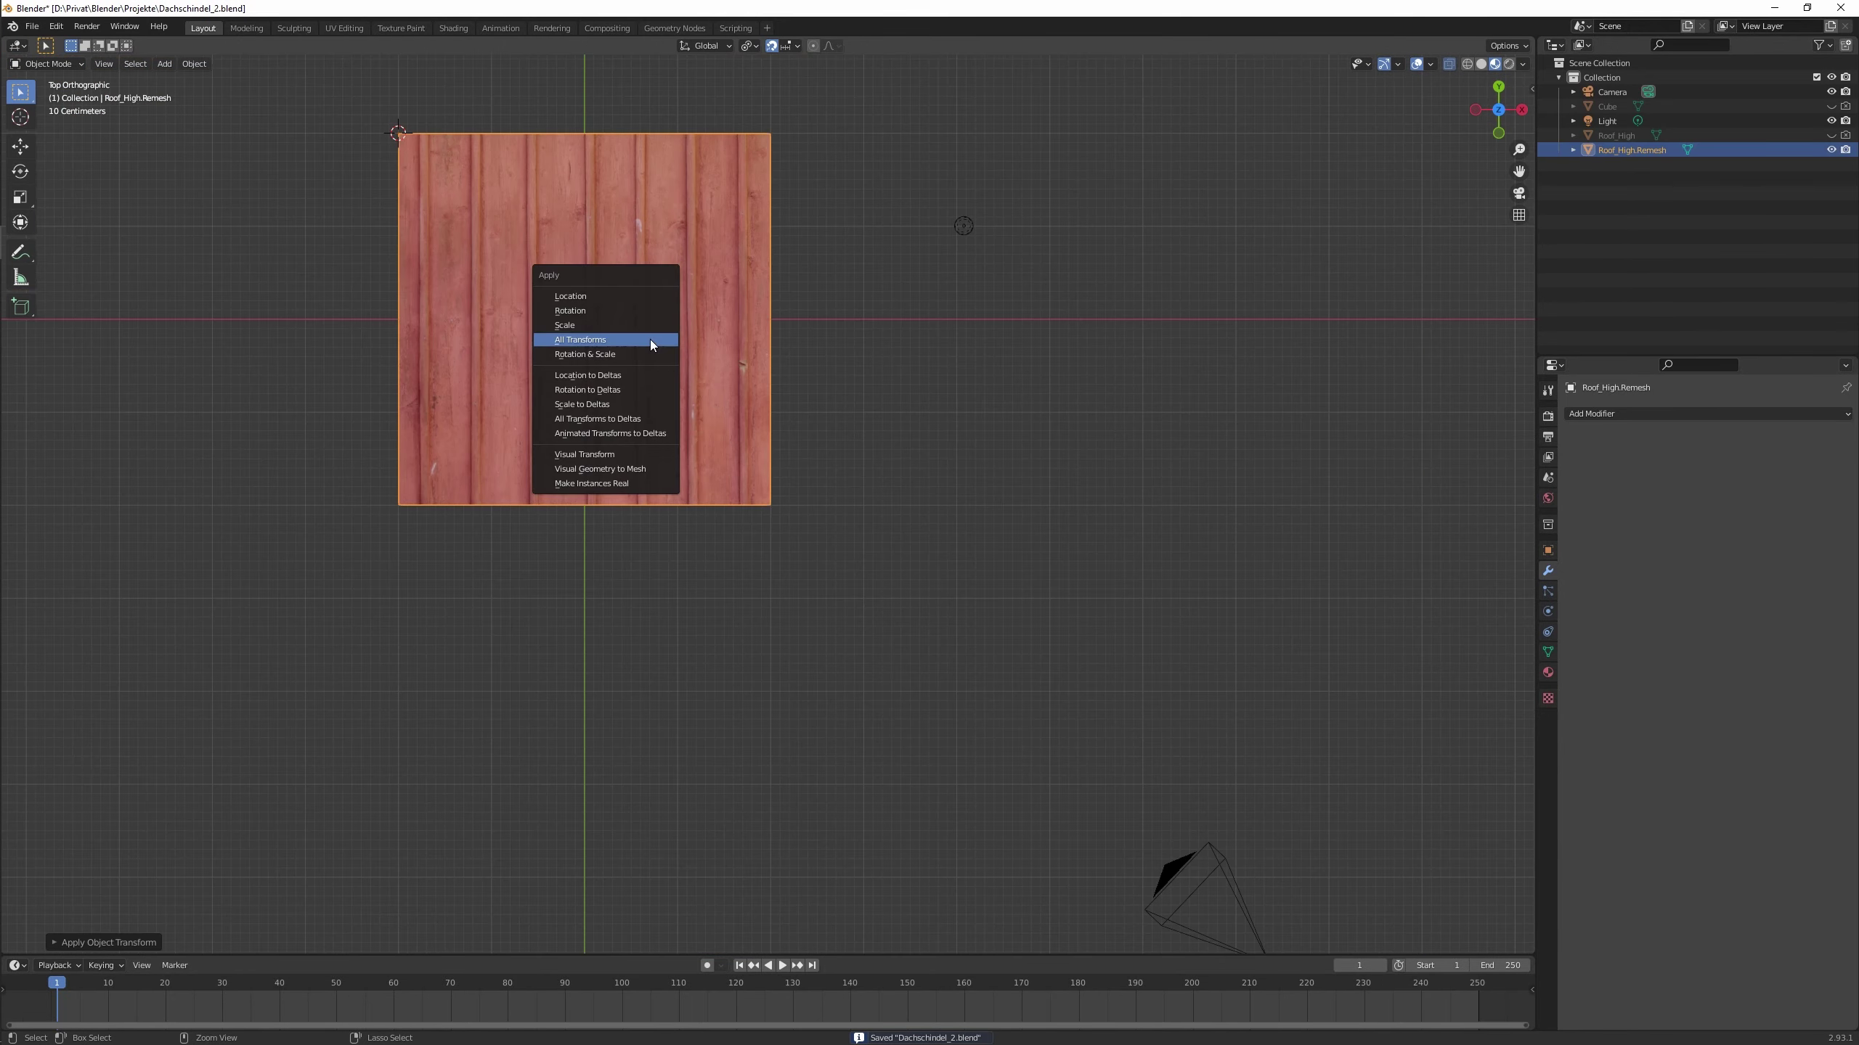
{"action": "left_click", "coordinate": [650, 340]}
{"action": "scroll", "coordinate": [853, 369], "scroll_direction": "up", "scroll_amount": 6}
{"action": "middle_click_drag", "start_coordinate": [1005, 534], "coordinate": [1163, 411]}
{"action": "scroll", "coordinate": [1061, 414], "scroll_direction": "down", "scroll_amount": 5}
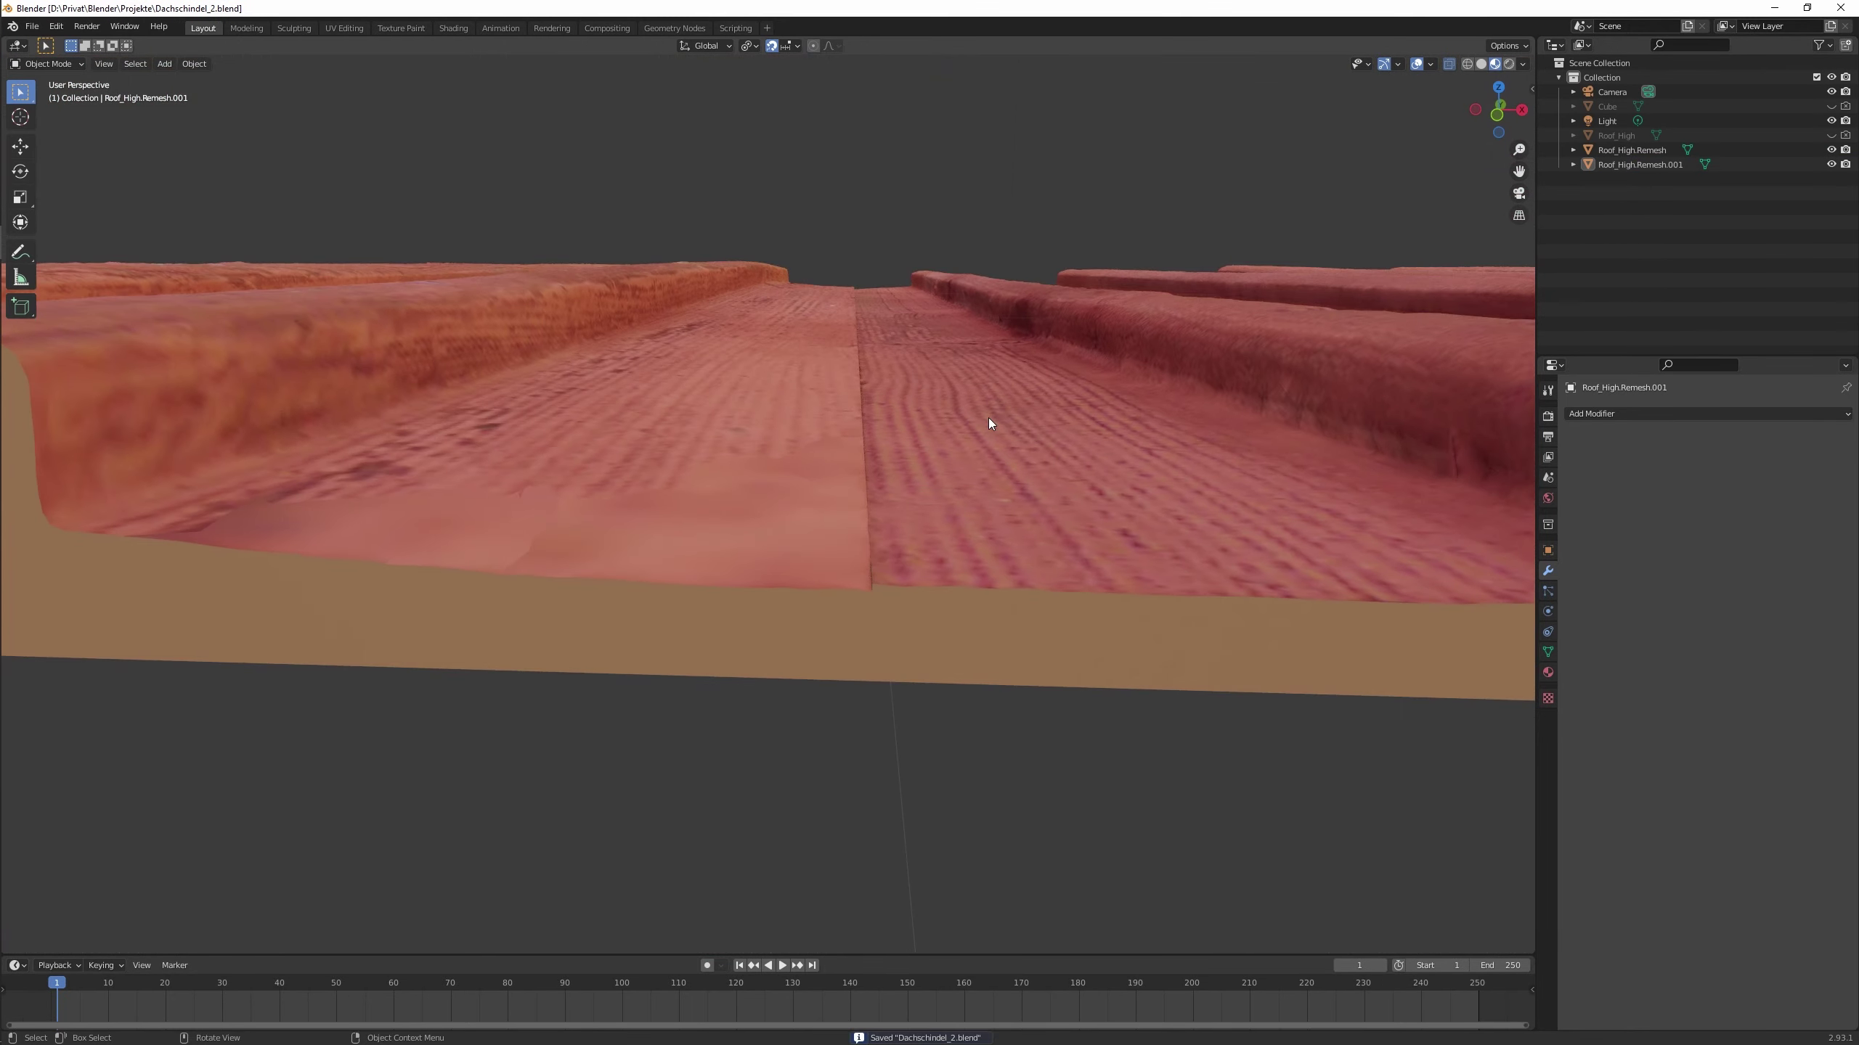
{"action": "key", "text": "KP_7"}
{"action": "key", "text": "ctrl+s"}
Confirm the duplicated roof piece's placement and save the blend file.
{"action": "left_click", "coordinate": [797, 256]}
{"action": "middle_click_drag", "start_coordinate": [798, 256], "coordinate": [870, 561]}
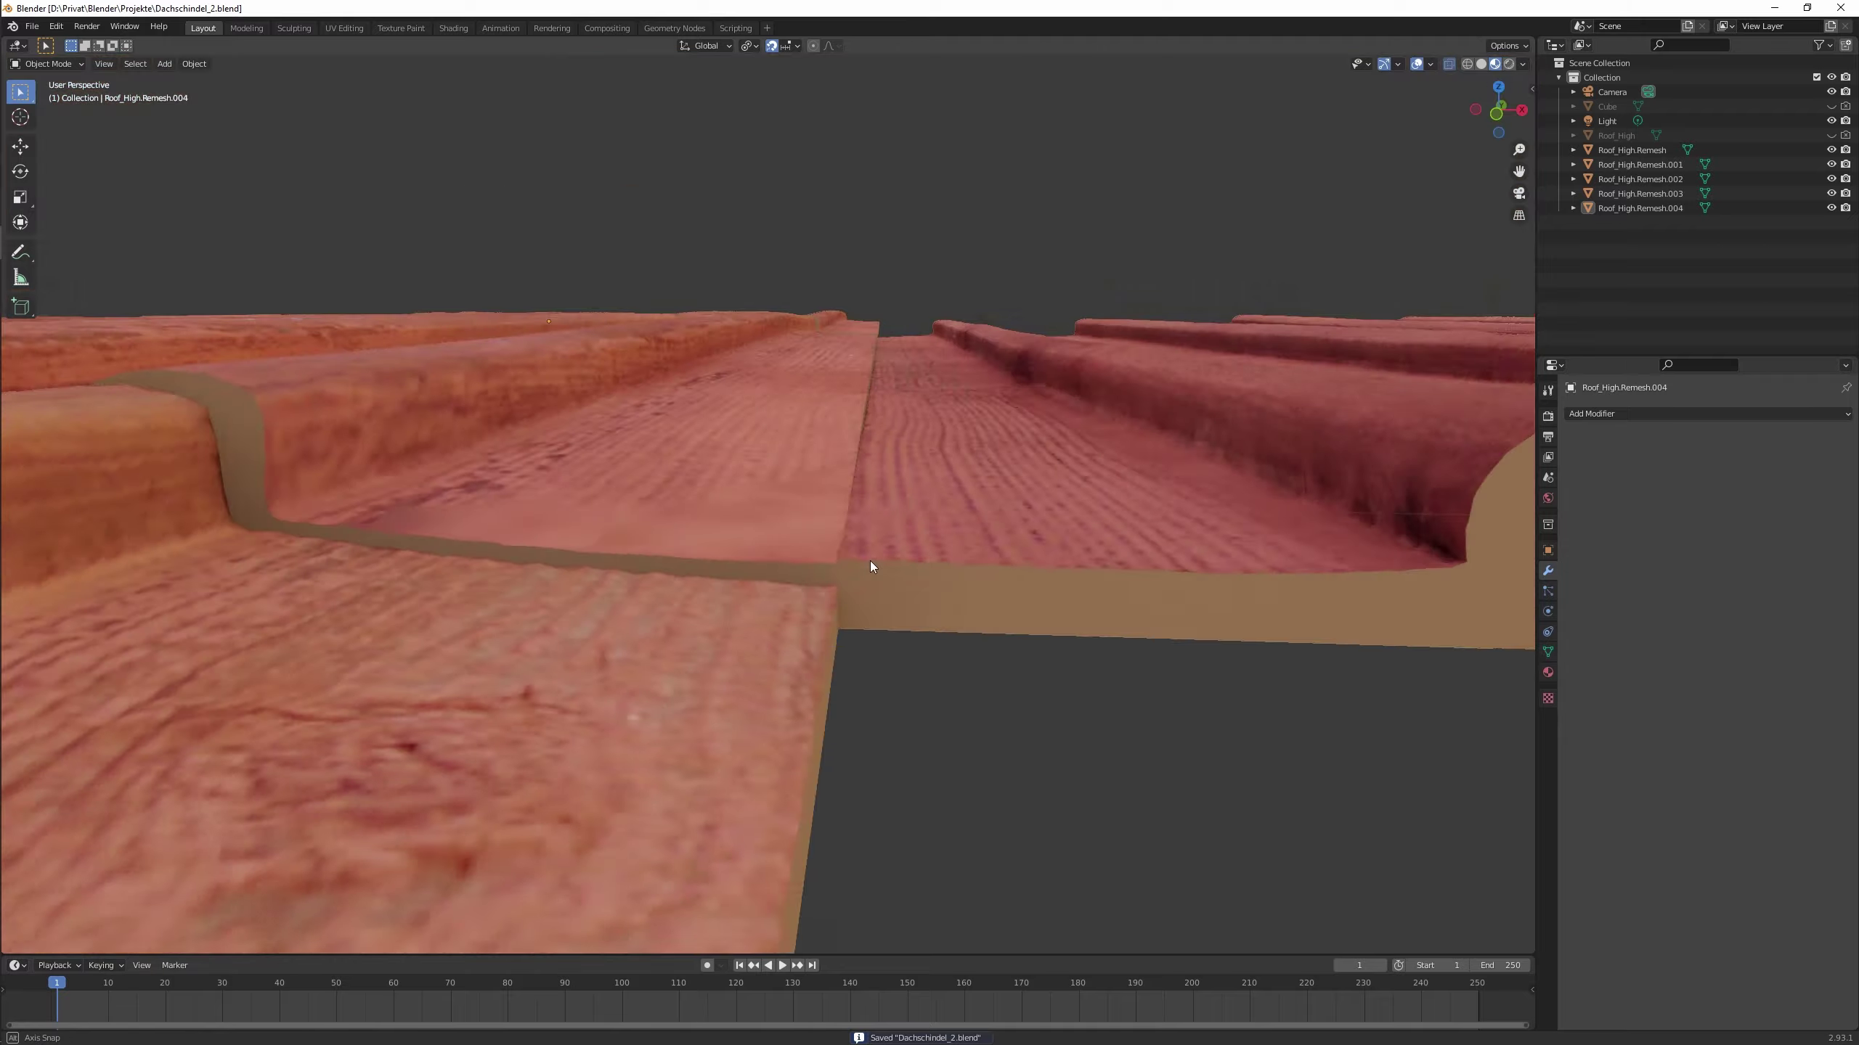
{"action": "scroll", "coordinate": [870, 560], "scroll_direction": "down", "scroll_amount": 5}
{"action": "scroll", "coordinate": [870, 561], "scroll_direction": "up", "scroll_amount": 5}
{"action": "key", "text": "ctrl+s"}
Switch to Sculpt Mode with the Draw brush and box-select all five roof pieces.
{"action": "left_click", "coordinate": [453, 27]}
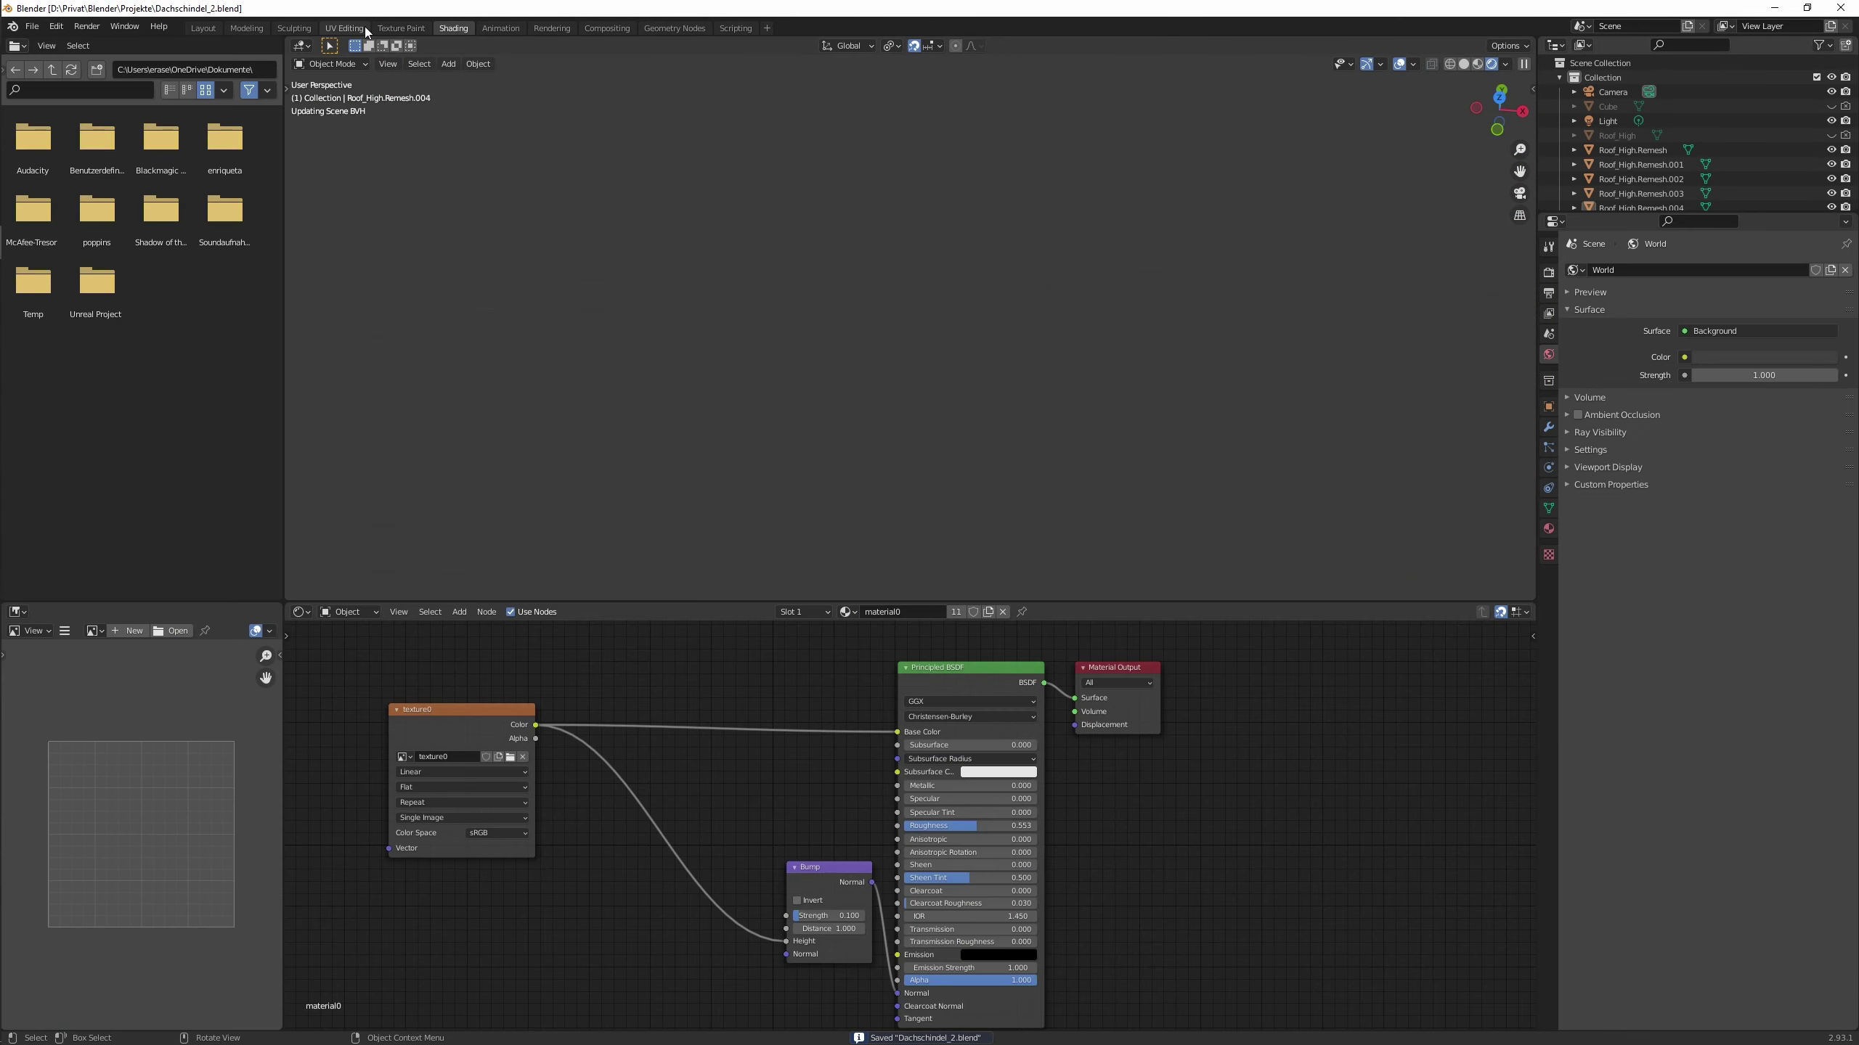
{"action": "left_click", "coordinate": [294, 27]}
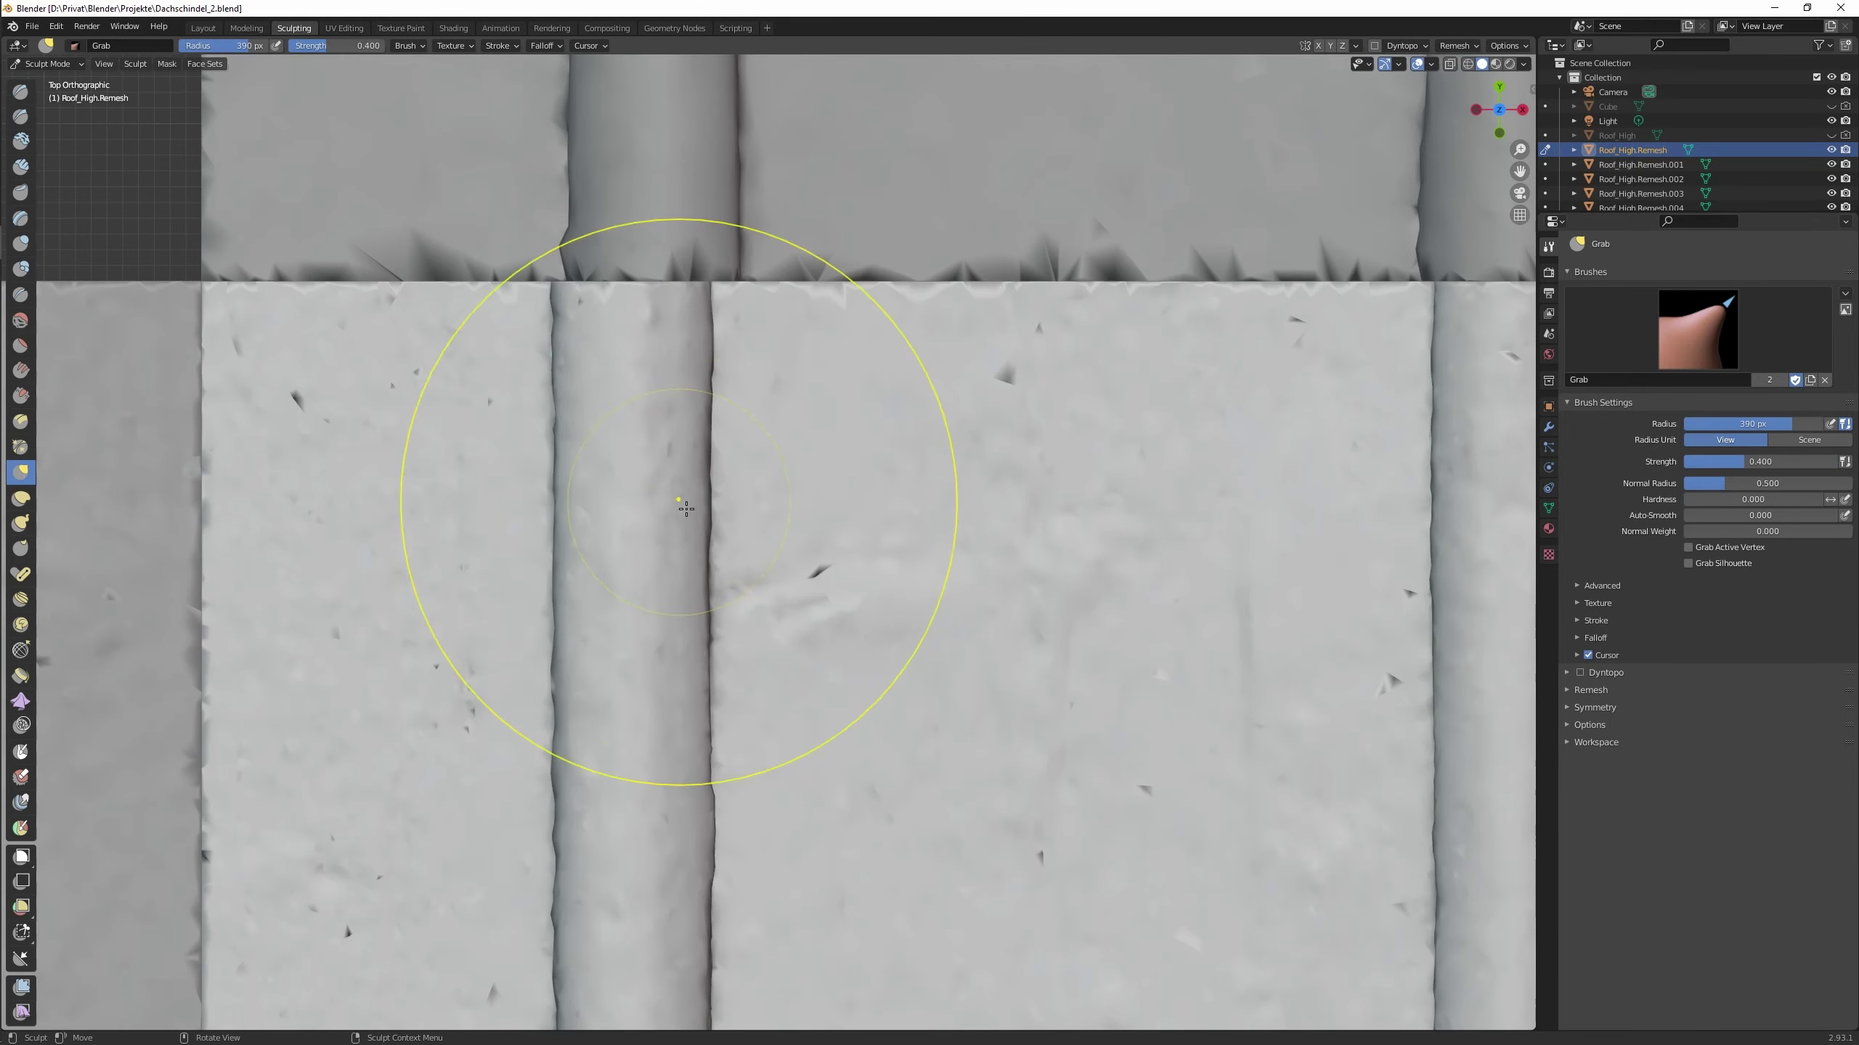
{"action": "scroll", "coordinate": [691, 470], "scroll_direction": "down", "scroll_amount": 3}
{"action": "key", "text": "x"}
{"action": "middle_click_drag", "start_coordinate": [690, 470], "coordinate": [636, 824]}
{"action": "middle_click_drag", "start_coordinate": [1374, 749], "coordinate": [631, 812]}
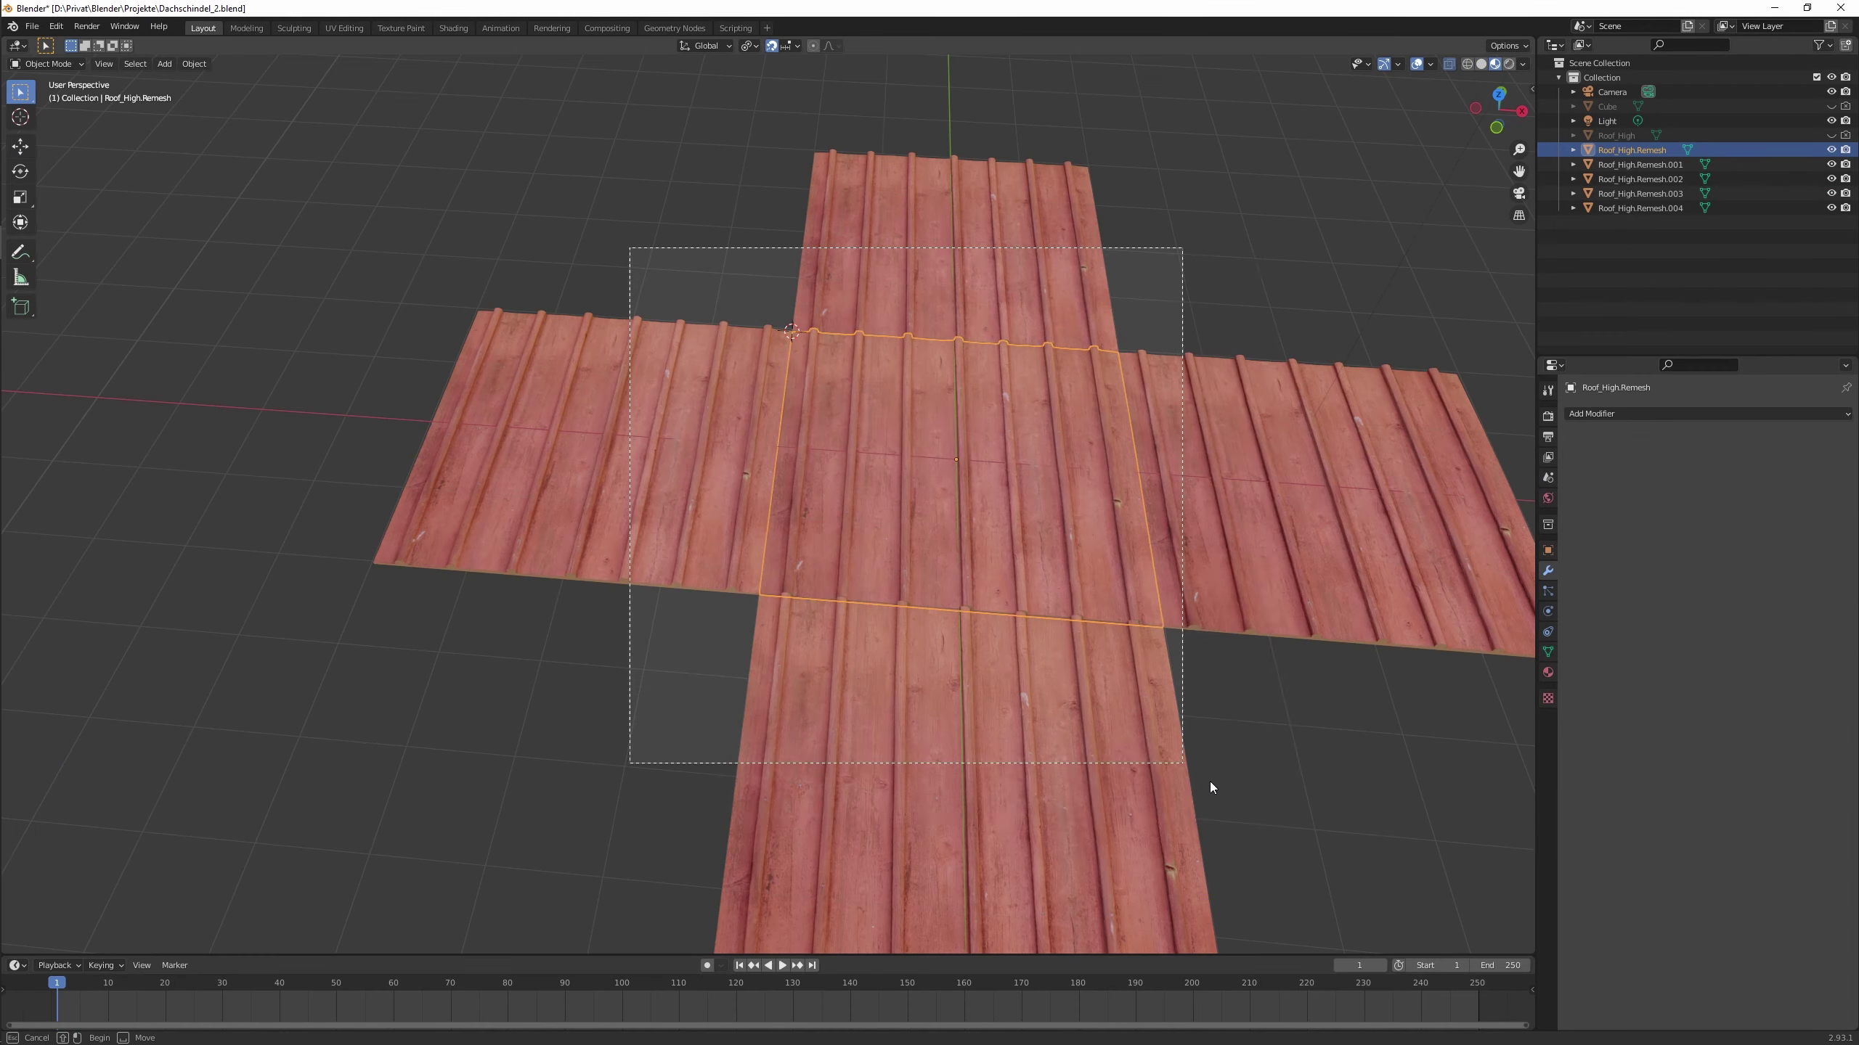
{"action": "left_click_drag", "start_coordinate": [1209, 782], "coordinate": [1137, 752]}
{"action": "scroll", "coordinate": [1136, 752], "scroll_direction": "up", "scroll_amount": 1}
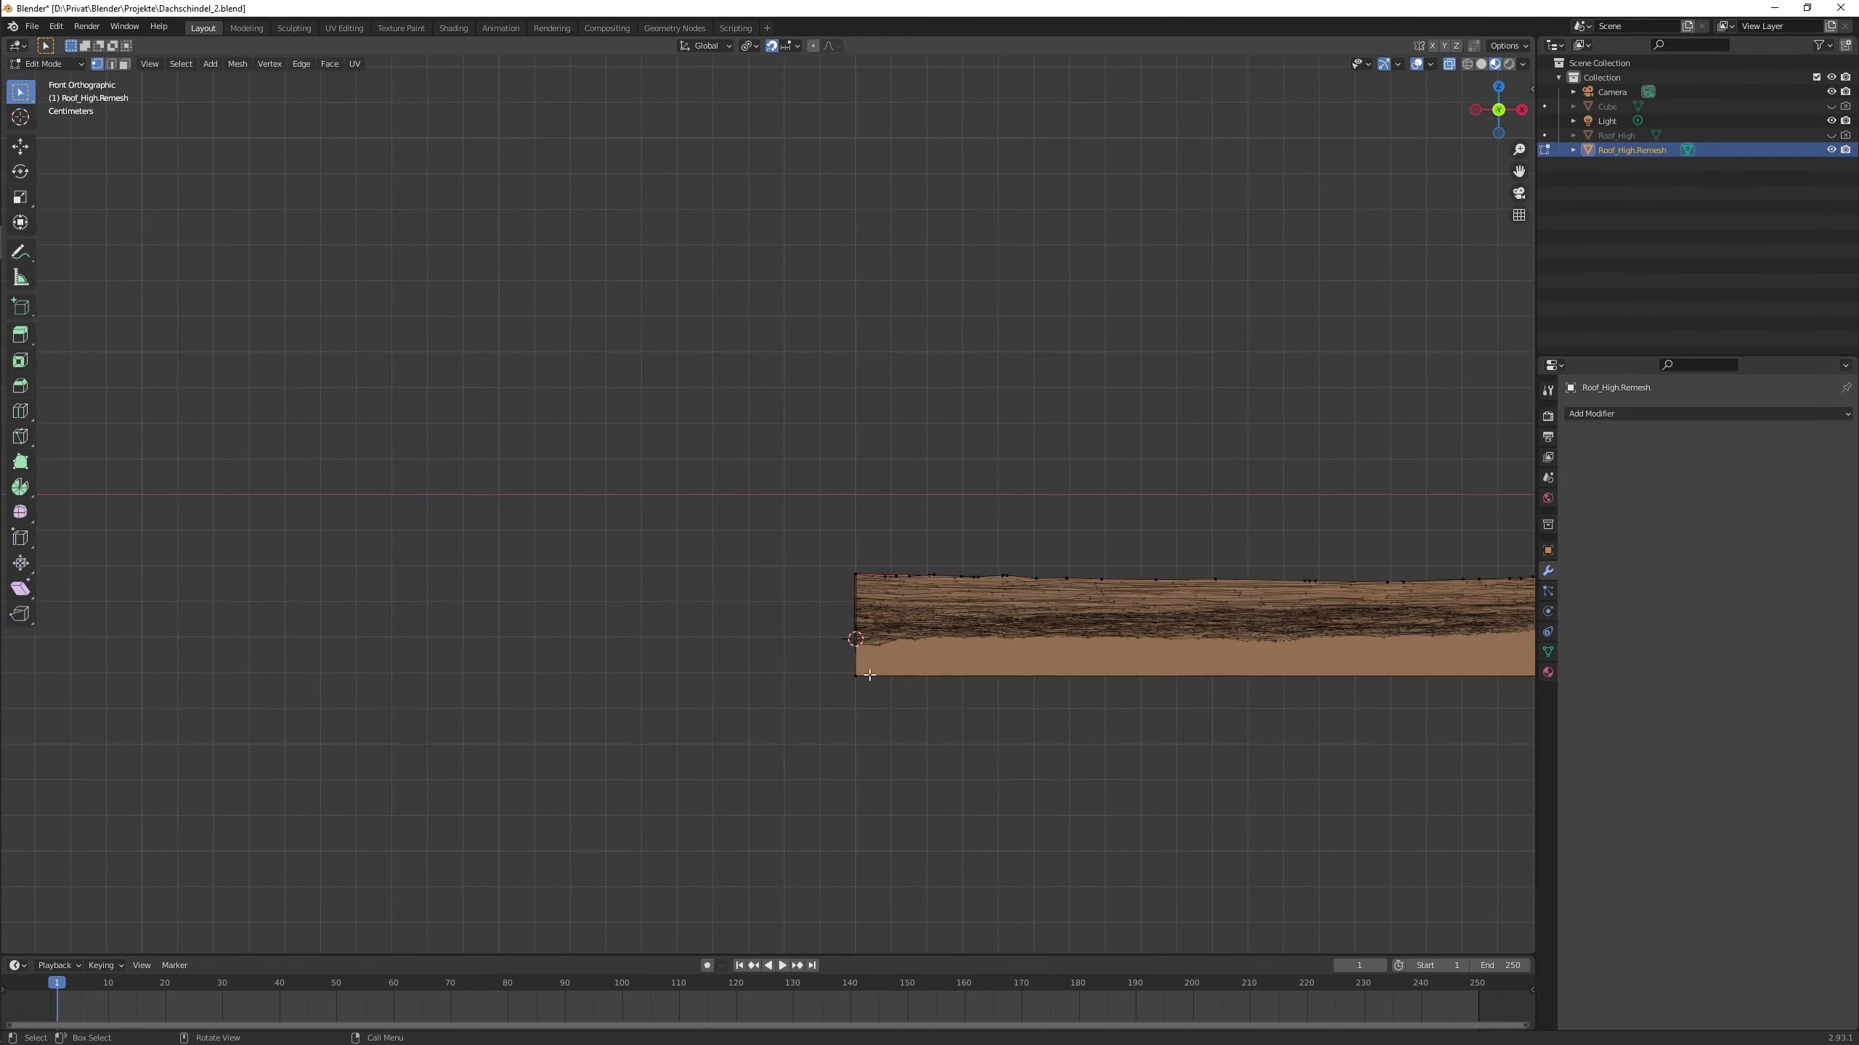
Select the roof mesh's bottom boundary edge loop from a perspective view.
{"action": "mouse_move", "coordinate": [869, 675]}
{"action": "middle_mouse_down"}
{"action": "mouse_move", "coordinate": [1079, 789]}
{"action": "mouse_move", "coordinate": [341, 523]}
{"action": "middle_mouse_up"}
{"action": "mouse_move", "coordinate": [501, 609]}
{"action": "middle_mouse_down"}
{"action": "mouse_move", "coordinate": [1079, 760]}
{"action": "mouse_move", "coordinate": [825, 547]}
{"action": "middle_mouse_up"}
{"action": "key", "text": "Escape"}
{"action": "middle_click_drag", "start_coordinate": [530, 596], "coordinate": [797, 791]}
{"action": "left_click", "coordinate": [799, 801], "text": "alt"}
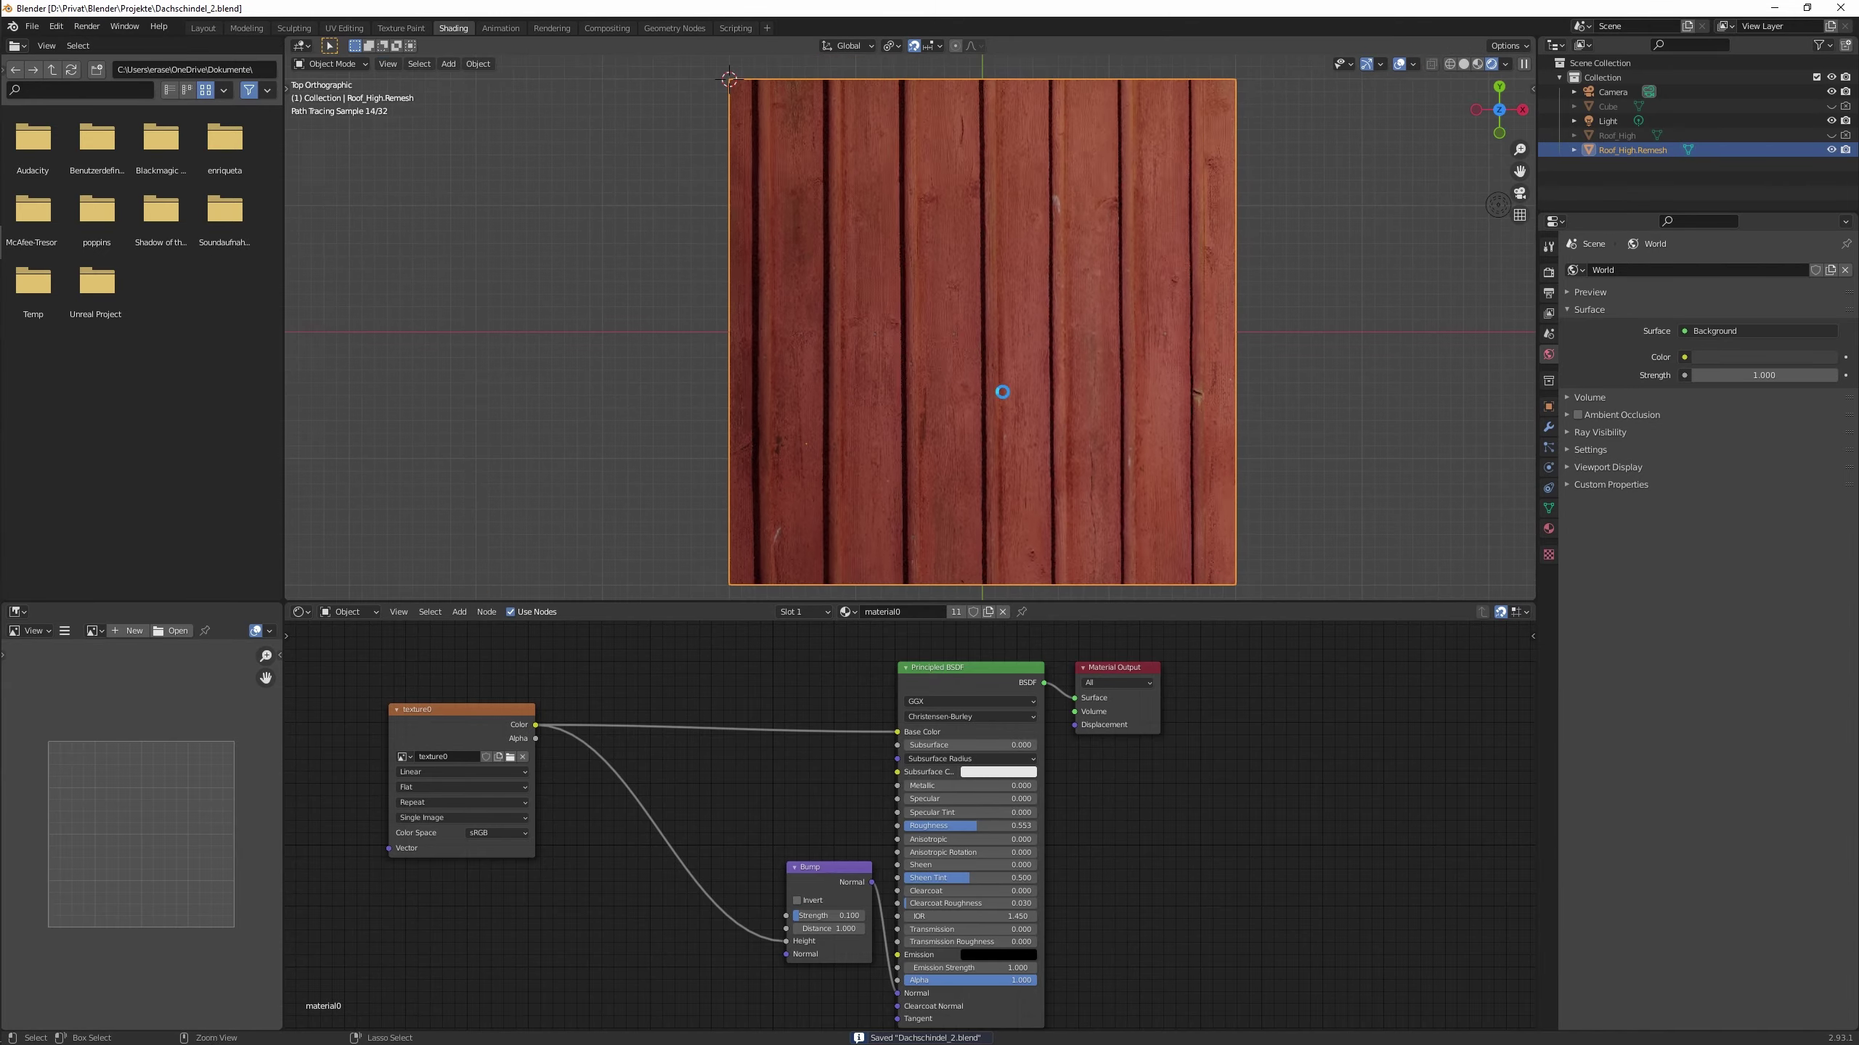
{"action": "scroll", "coordinate": [1002, 391], "scroll_direction": "down", "scroll_amount": 3}
{"action": "scroll", "coordinate": [1130, 354], "scroll_direction": "up", "scroll_amount": 3}
Maximize the 3D view and move the light.
{"action": "key", "text": "ctrl+space"}
{"action": "scroll", "coordinate": [872, 503], "scroll_direction": "up", "scroll_amount": 1}
{"action": "left_click", "coordinate": [871, 503]}
{"action": "key", "text": "g"}
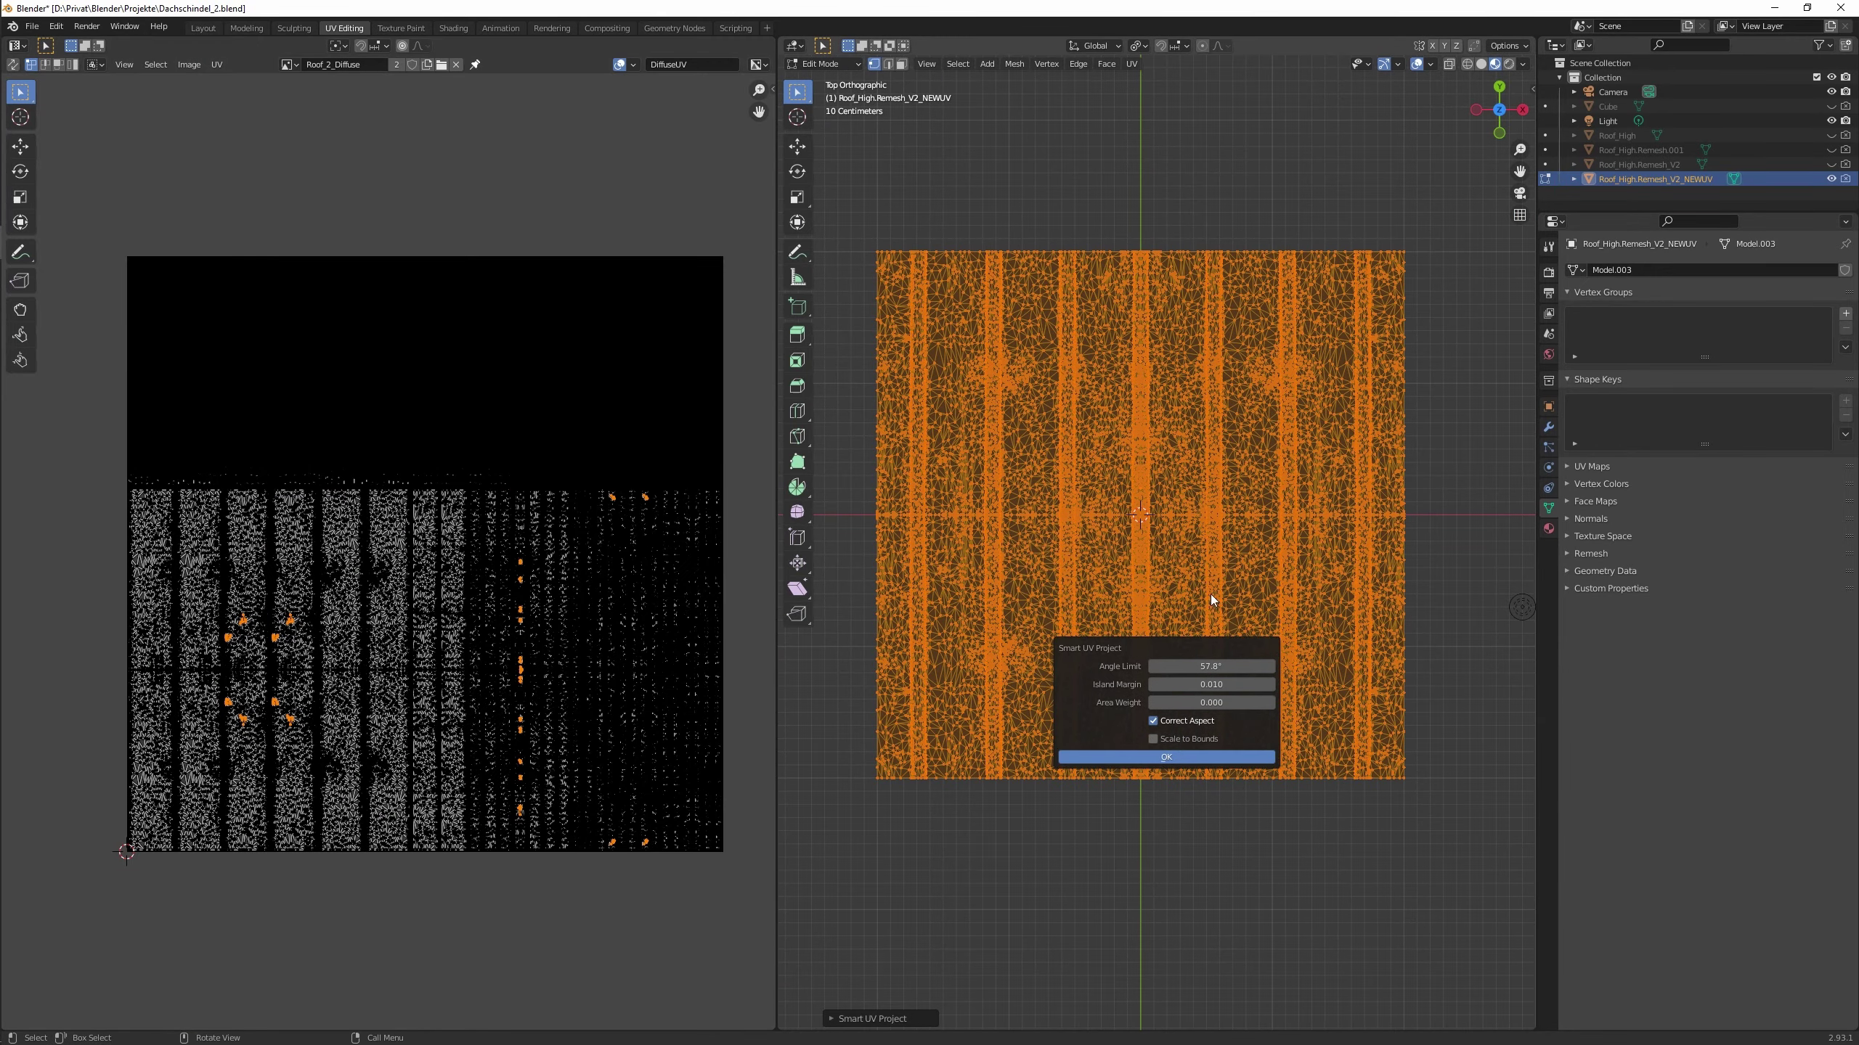
Rerun Smart UV Project on the panel with 66° angle limit and 0.005 margin.
{"action": "left_click", "coordinate": [1175, 662]}
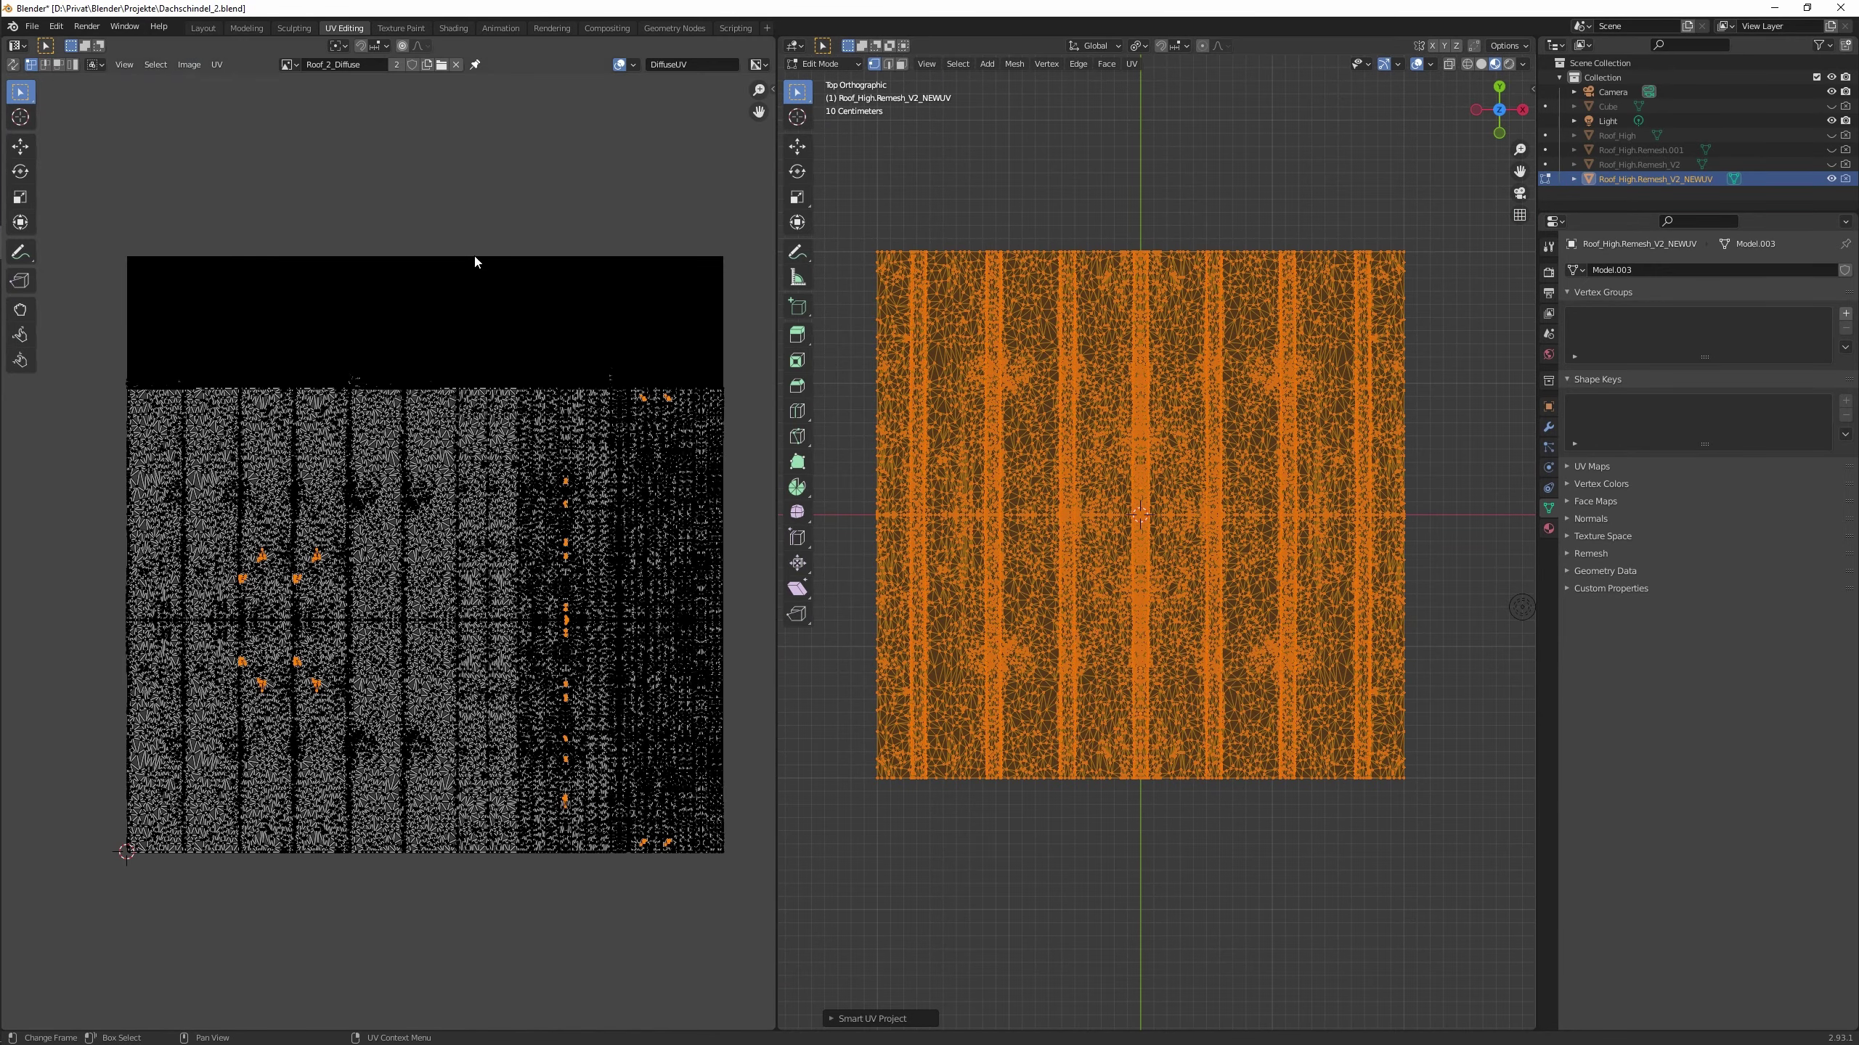
{"action": "key", "text": "Return"}
{"action": "key", "text": "Return"}
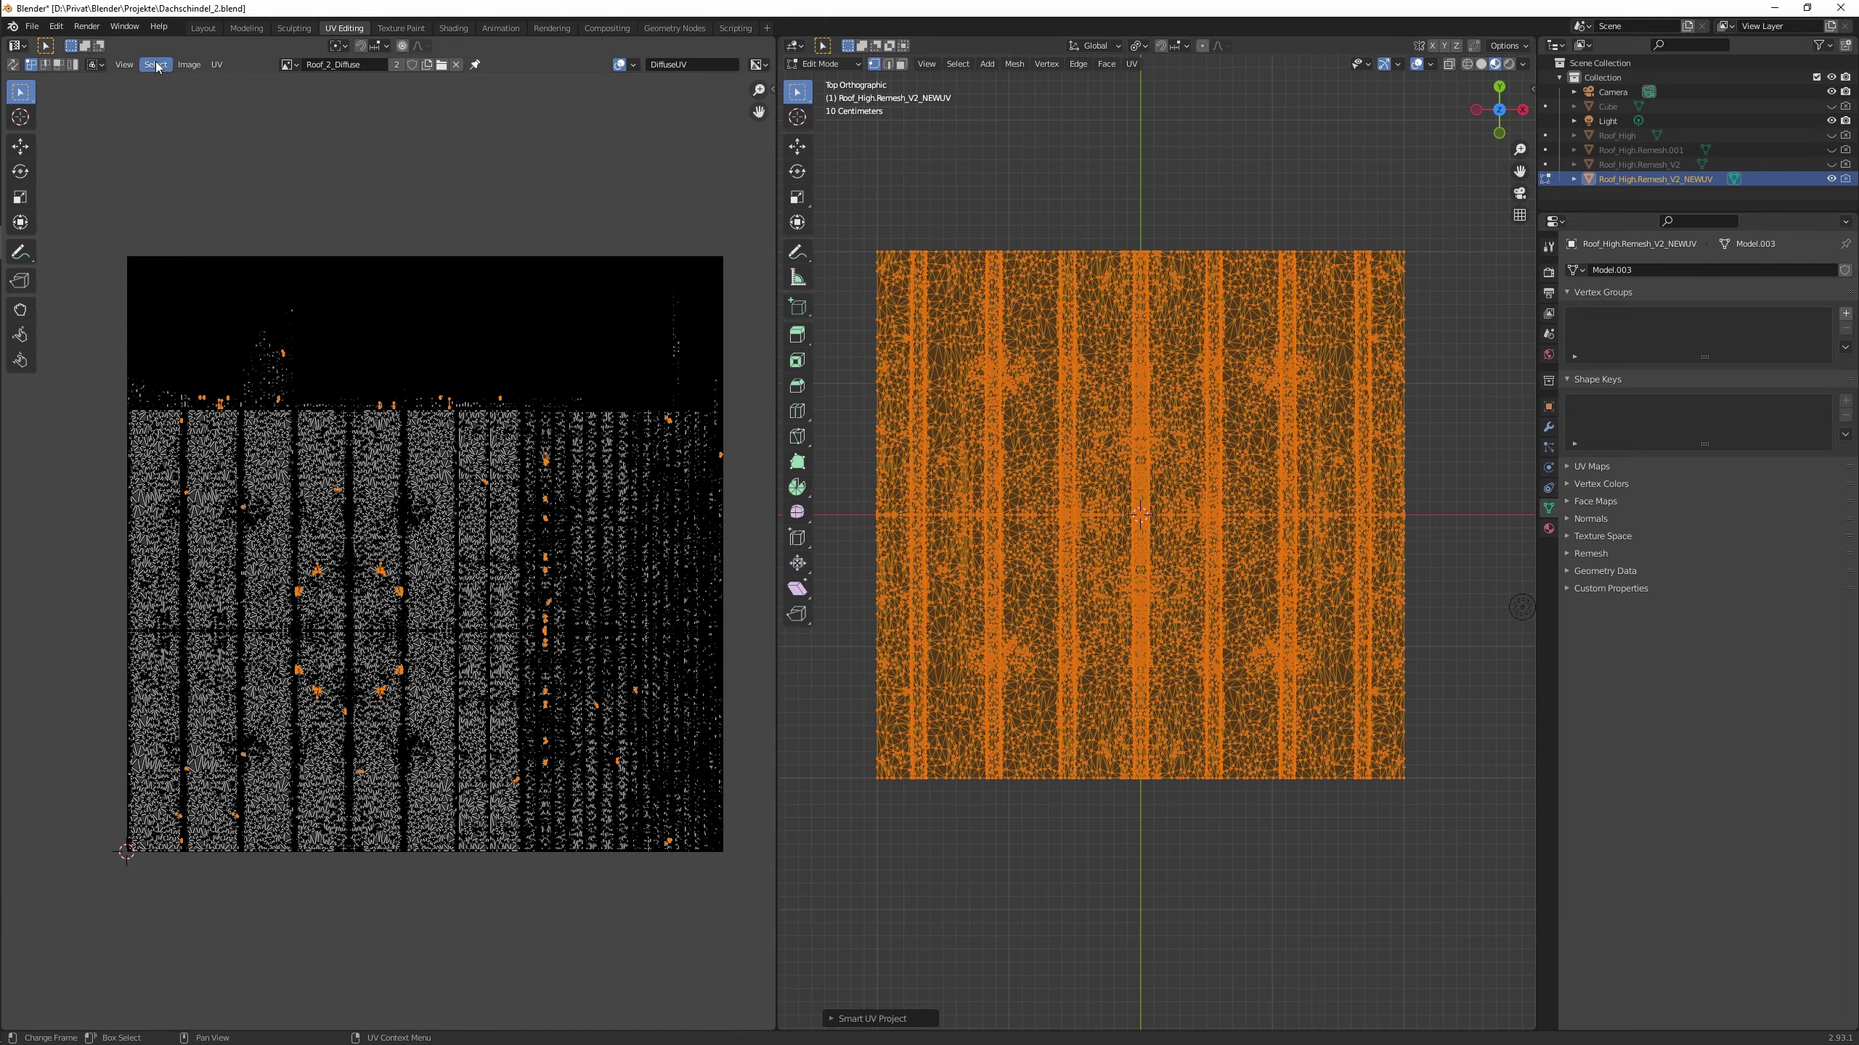
{"action": "key", "text": "Return"}
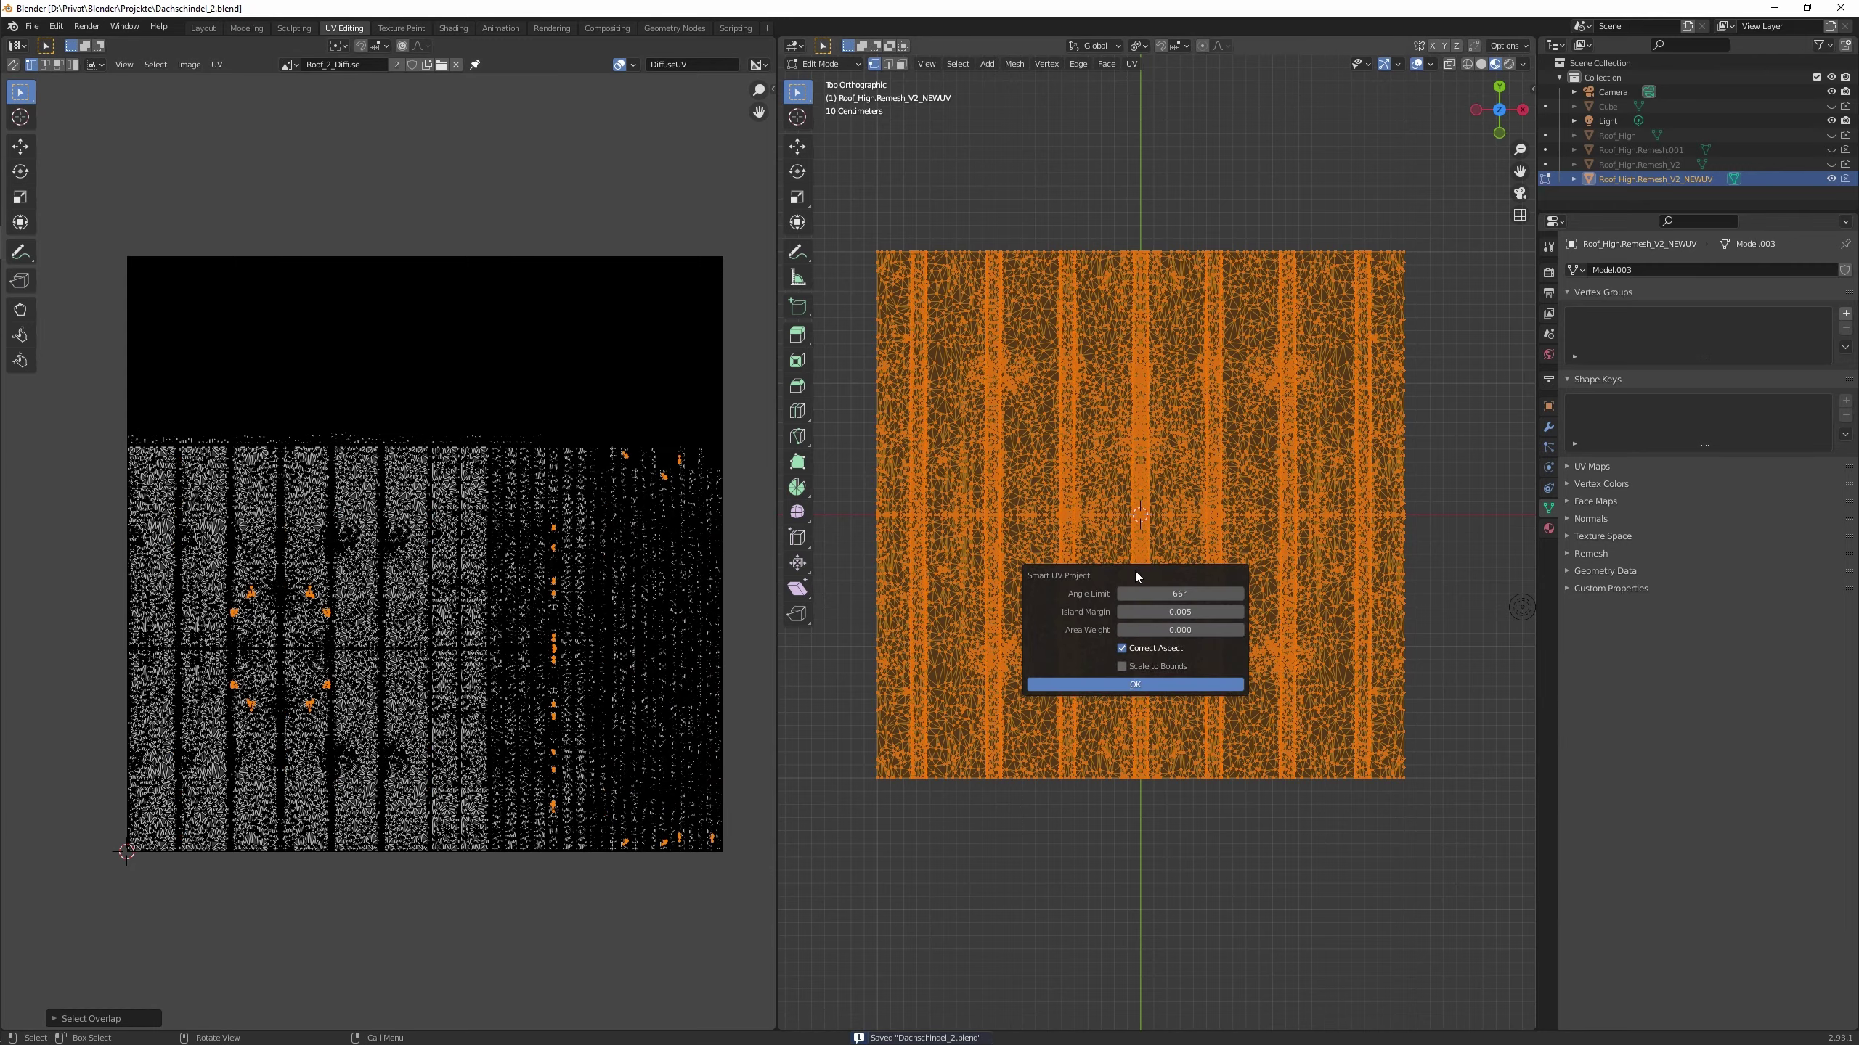
{"action": "key", "text": "Return"}
Enable the Display Stretch UV overlay and inspect the layout for stretched faces.
{"action": "scroll", "coordinate": [480, 554], "scroll_direction": "up", "scroll_amount": 5}
{"action": "left_click", "coordinate": [633, 65]}
{"action": "left_click", "coordinate": [556, 154]}
{"action": "scroll", "coordinate": [364, 489], "scroll_direction": "up", "scroll_amount": 6}
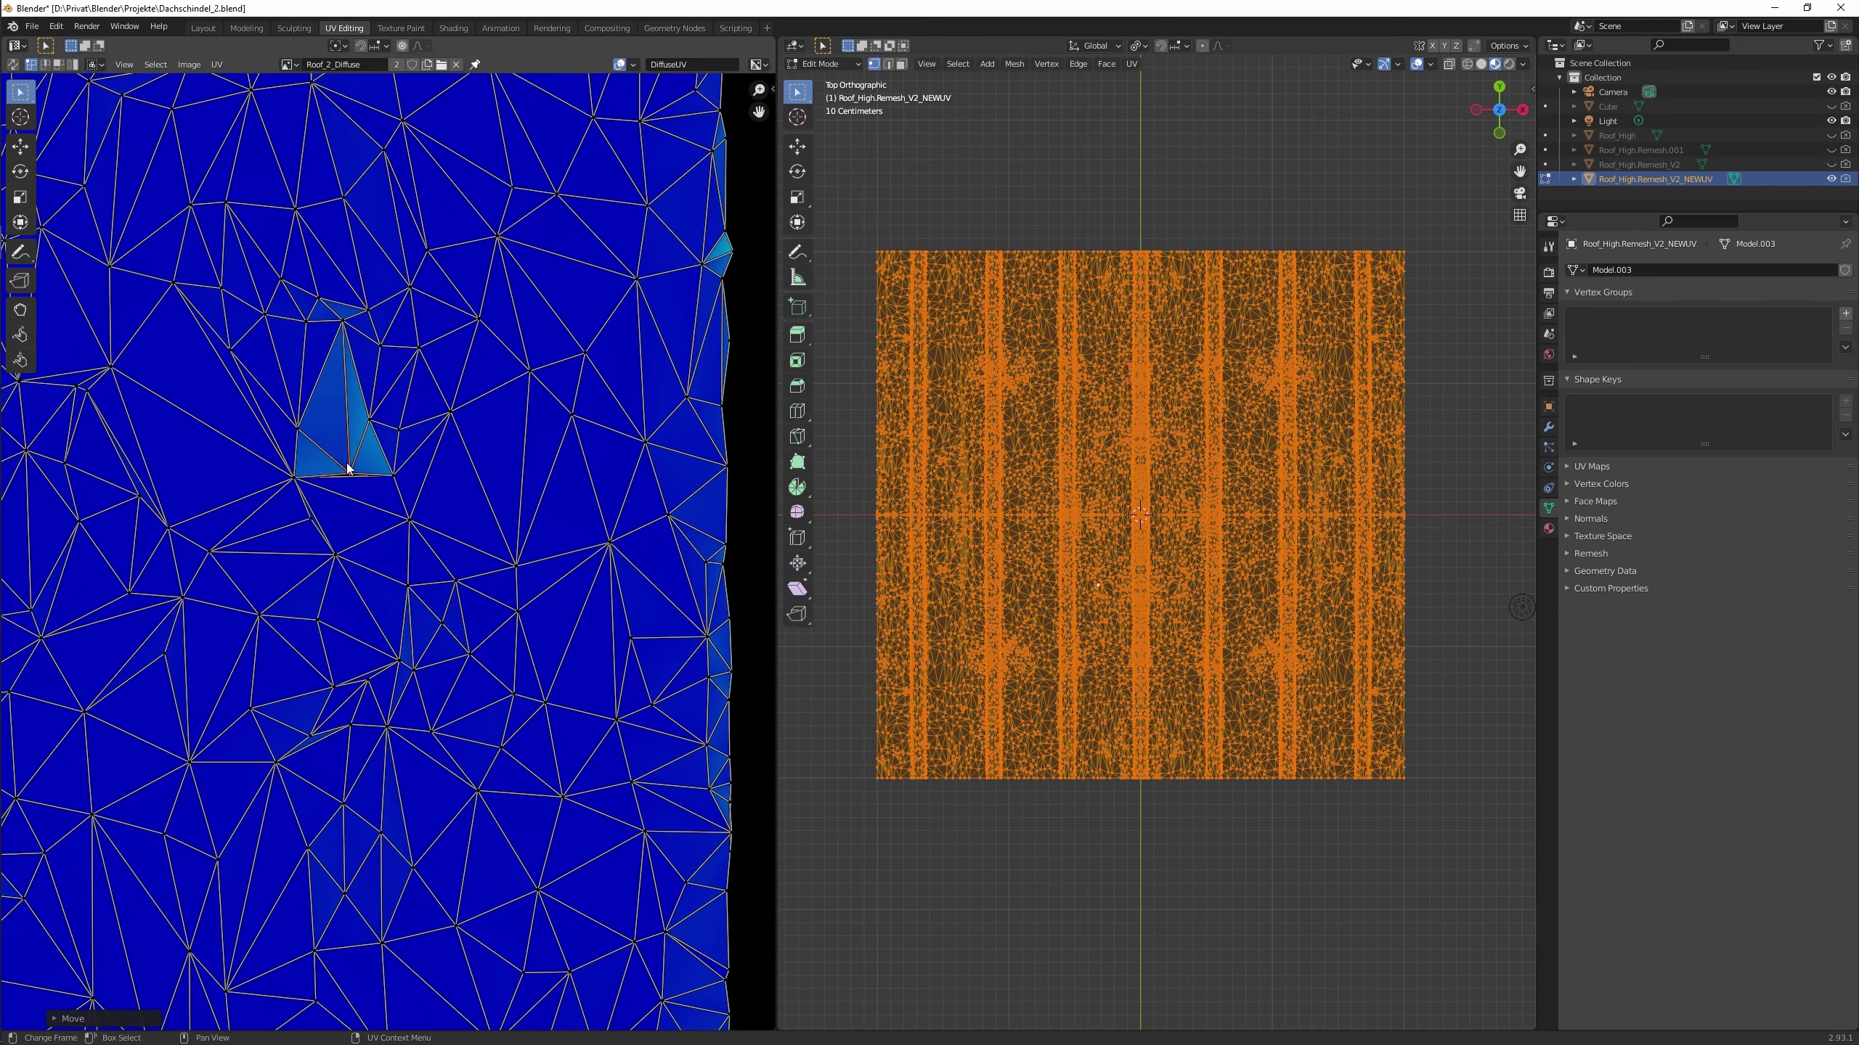
{"action": "scroll", "coordinate": [410, 557], "scroll_direction": "down", "scroll_amount": 2}
{"action": "scroll", "coordinate": [452, 537], "scroll_direction": "up", "scroll_amount": 5}
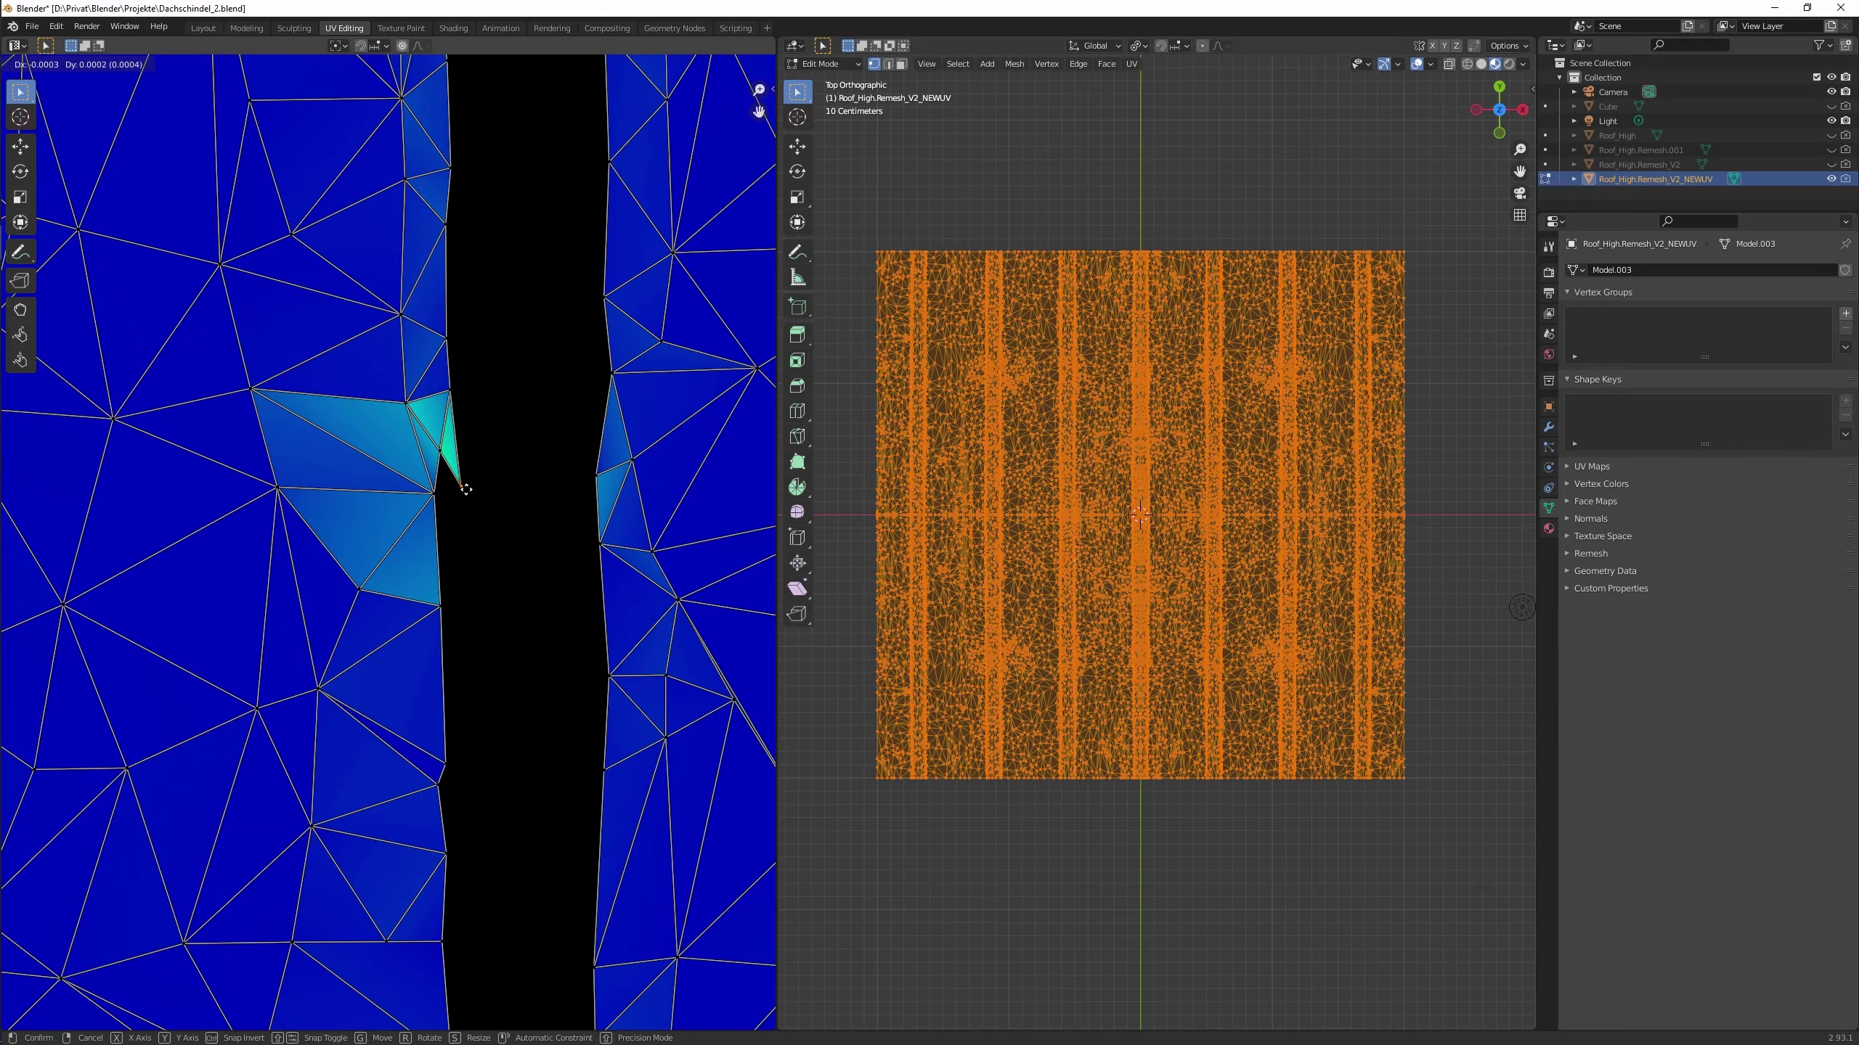
{"action": "scroll", "coordinate": [405, 402], "scroll_direction": "down", "scroll_amount": 5}
{"action": "scroll", "coordinate": [523, 486], "scroll_direction": "up", "scroll_amount": 4}
{"action": "scroll", "coordinate": [244, 290], "scroll_direction": "down", "scroll_amount": 1}
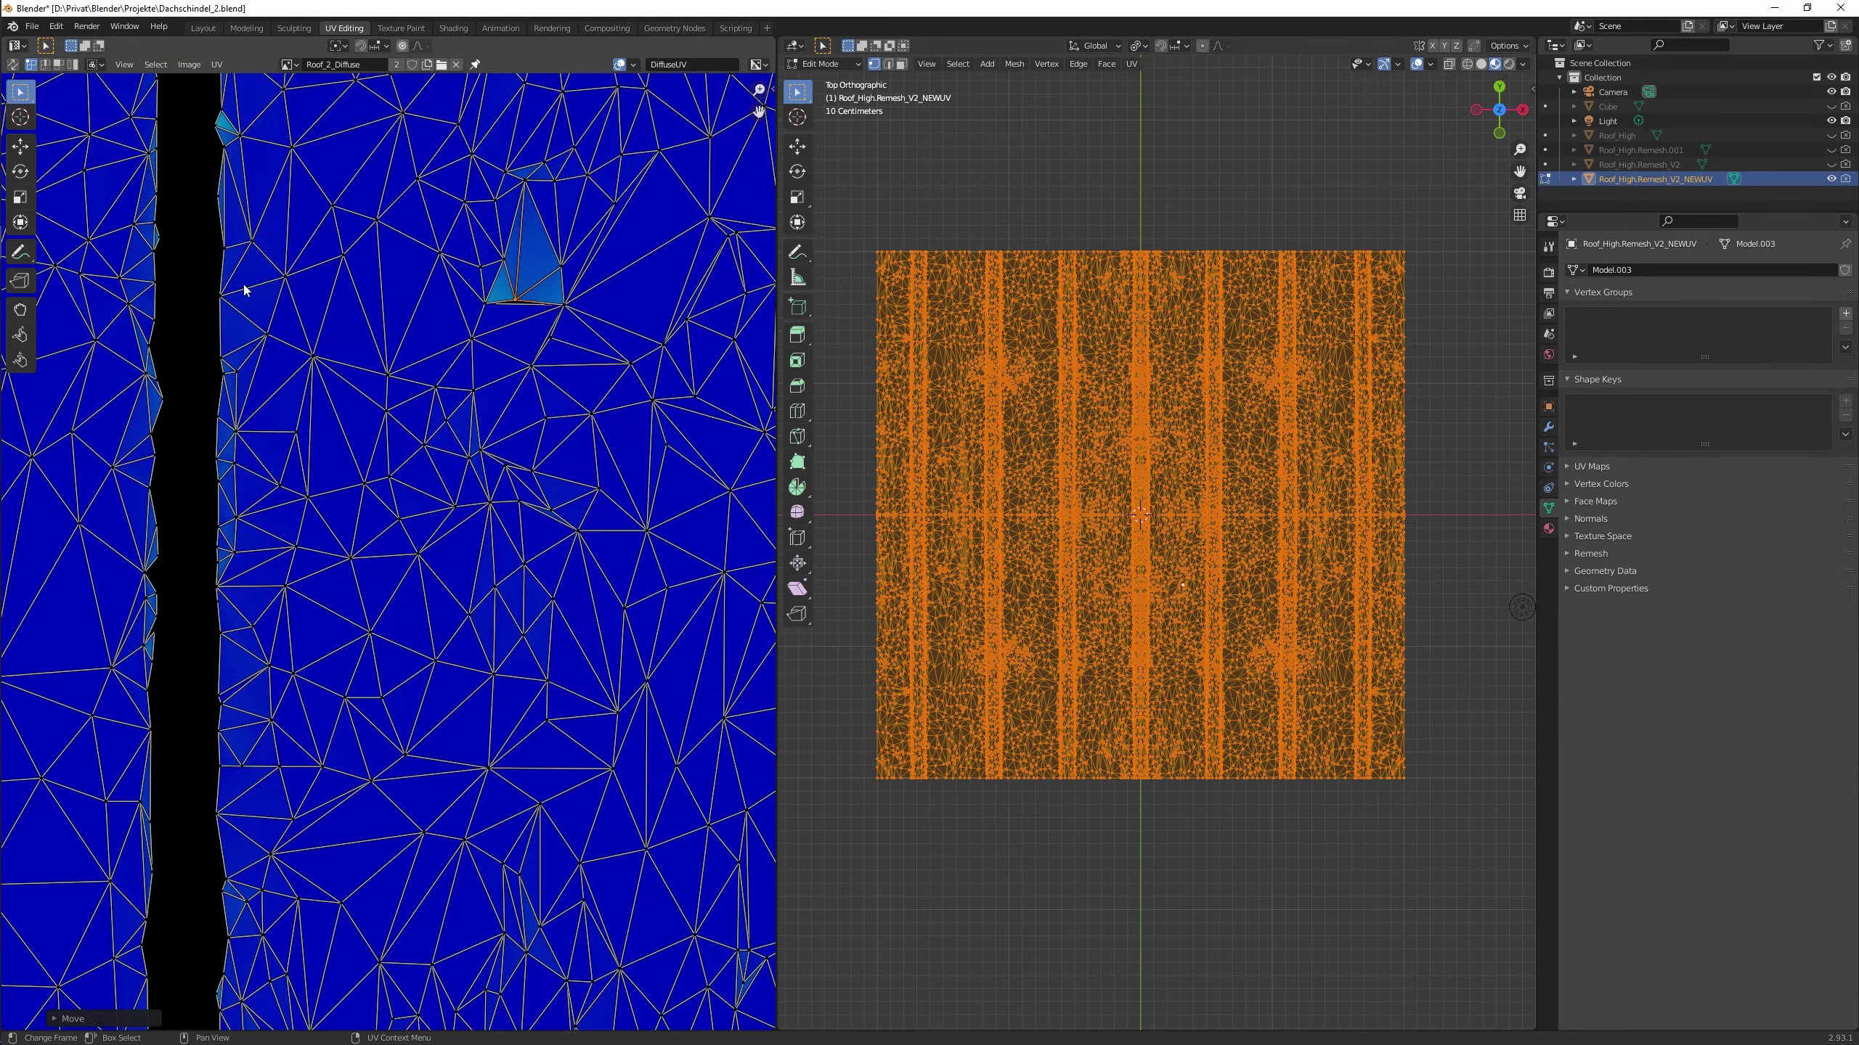
{"action": "scroll", "coordinate": [268, 386], "scroll_direction": "up", "scroll_amount": 4}
{"action": "scroll", "coordinate": [268, 386], "scroll_direction": "down", "scroll_amount": 4}
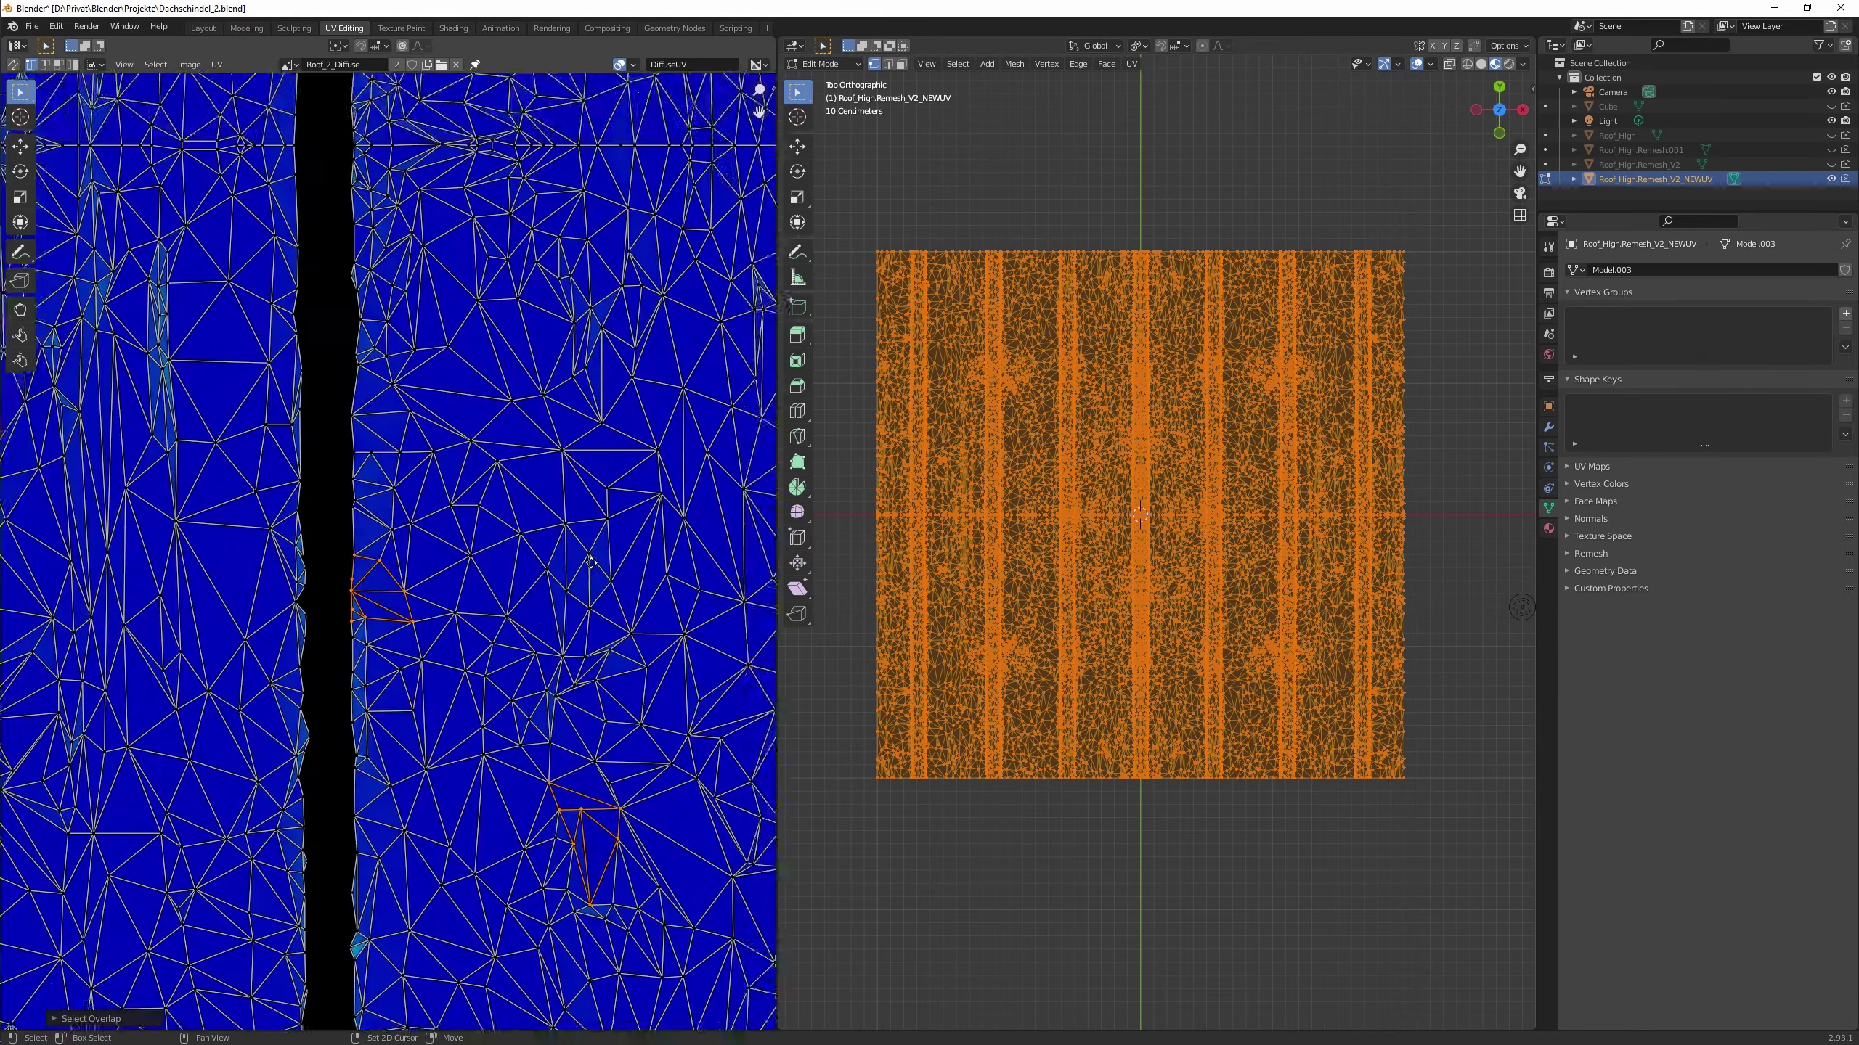
Move a stretched UV vertex into place.
{"action": "left_click", "coordinate": [384, 472]}
{"action": "key", "text": "g"}
{"action": "scroll", "coordinate": [387, 483], "scroll_direction": "down", "scroll_amount": 3}
{"action": "scroll", "coordinate": [523, 450], "scroll_direction": "up", "scroll_amount": 4}
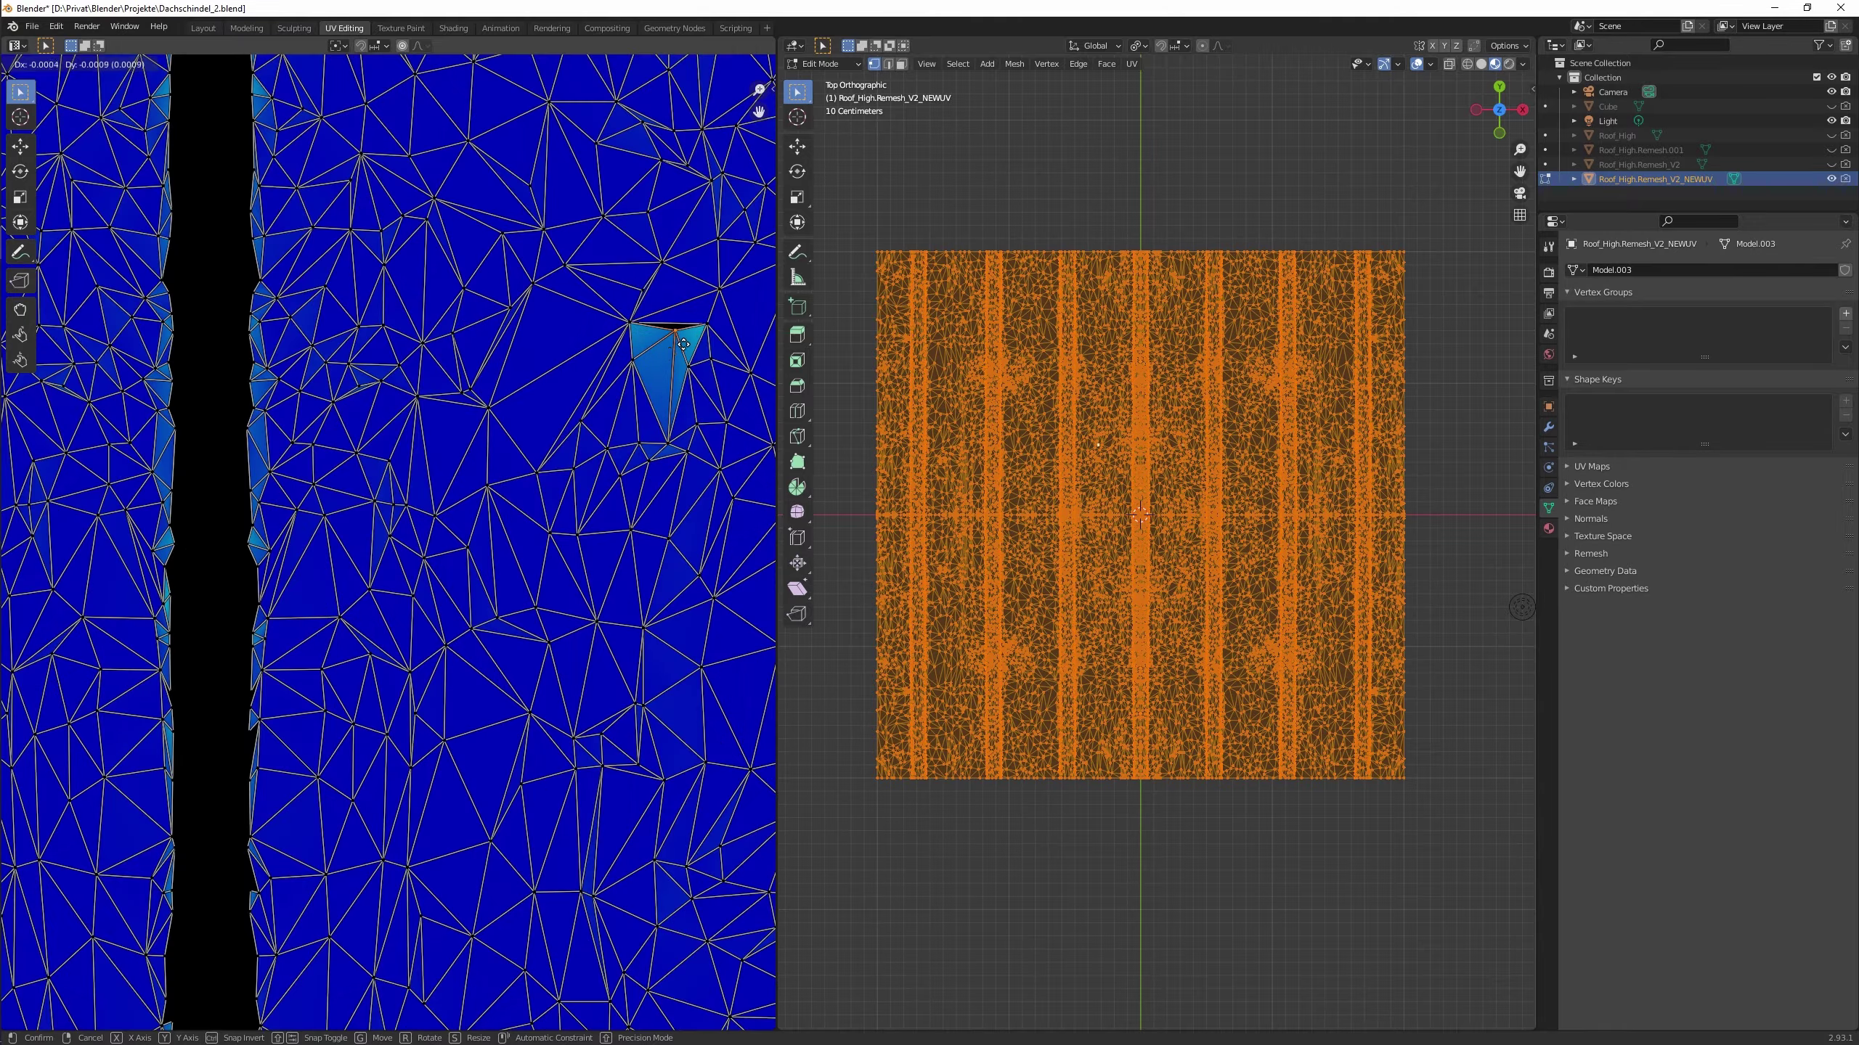
{"action": "scroll", "coordinate": [523, 450], "scroll_direction": "up", "scroll_amount": 2}
{"action": "scroll", "coordinate": [439, 476], "scroll_direction": "down", "scroll_amount": 2}
Save the file and move a UV vertex down to fix a sliver triangle.
{"action": "scroll", "coordinate": [220, 548], "scroll_direction": "down", "scroll_amount": 6}
{"action": "key", "text": "ctrl+s"}
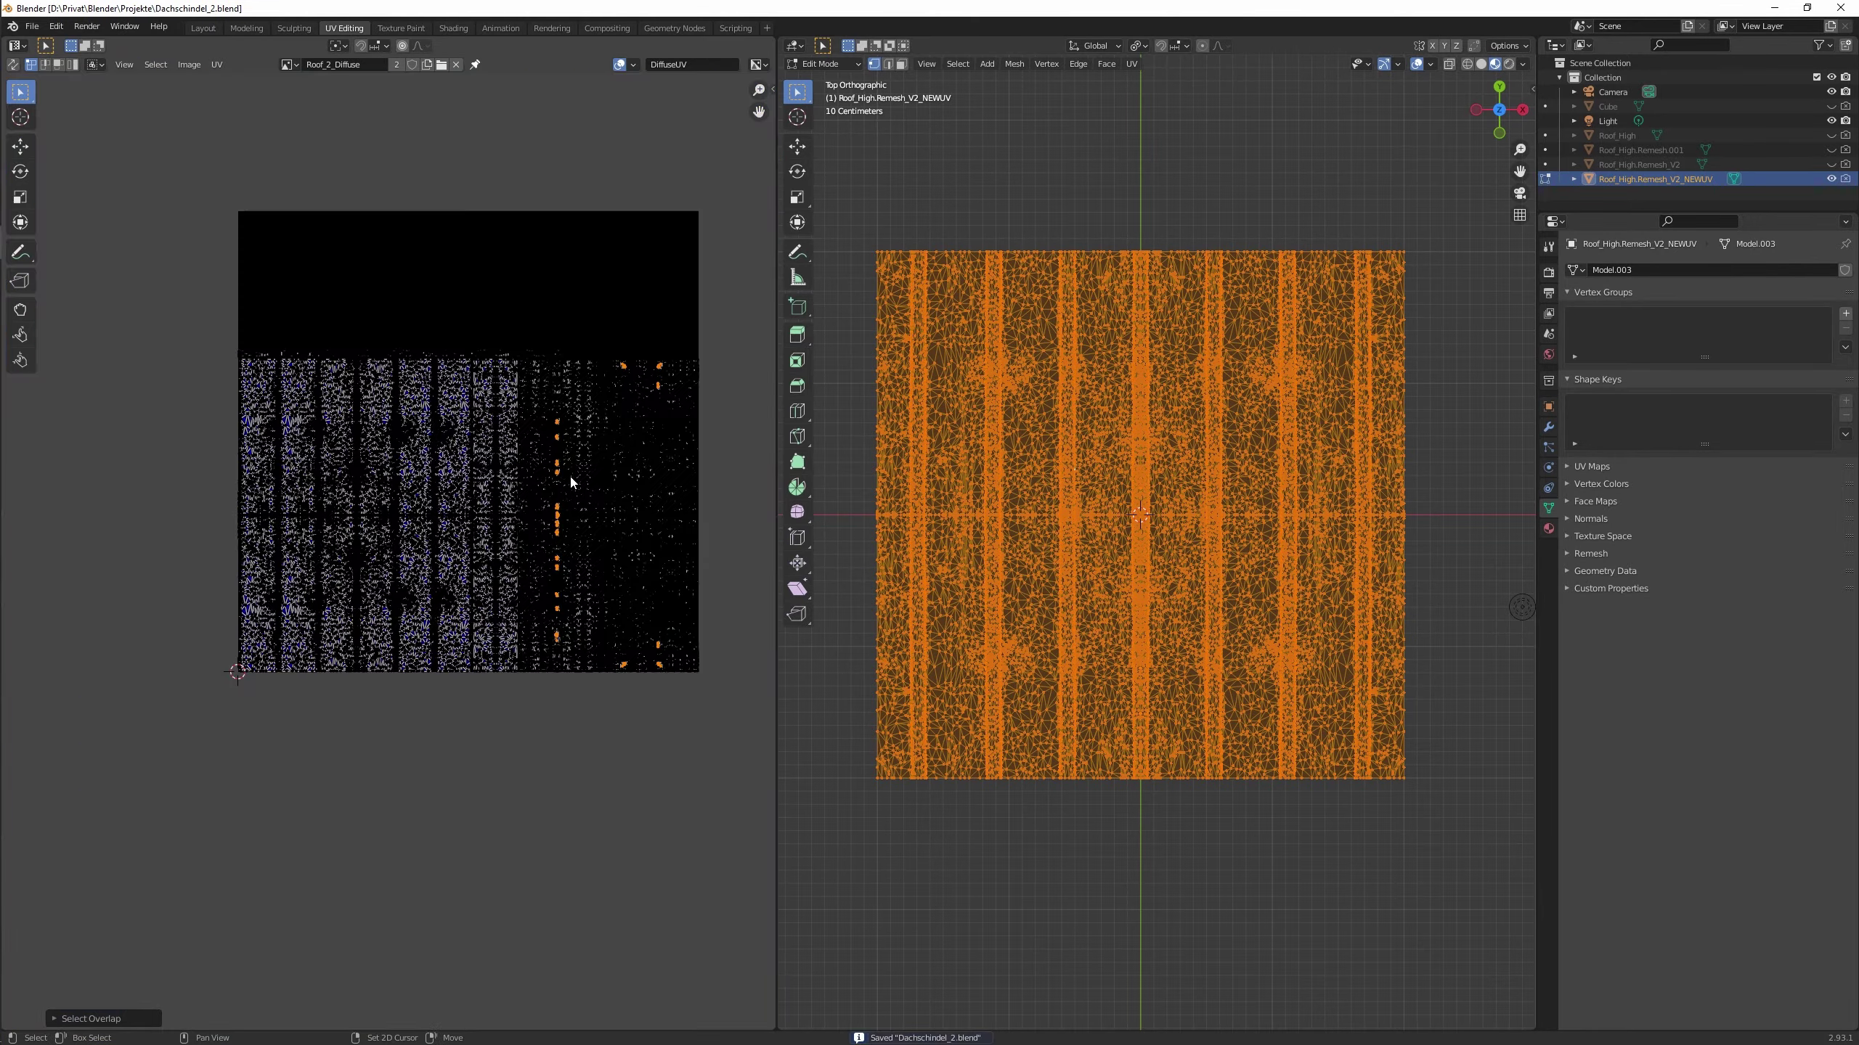
{"action": "scroll", "coordinate": [3, 597], "scroll_direction": "down", "scroll_amount": 1}
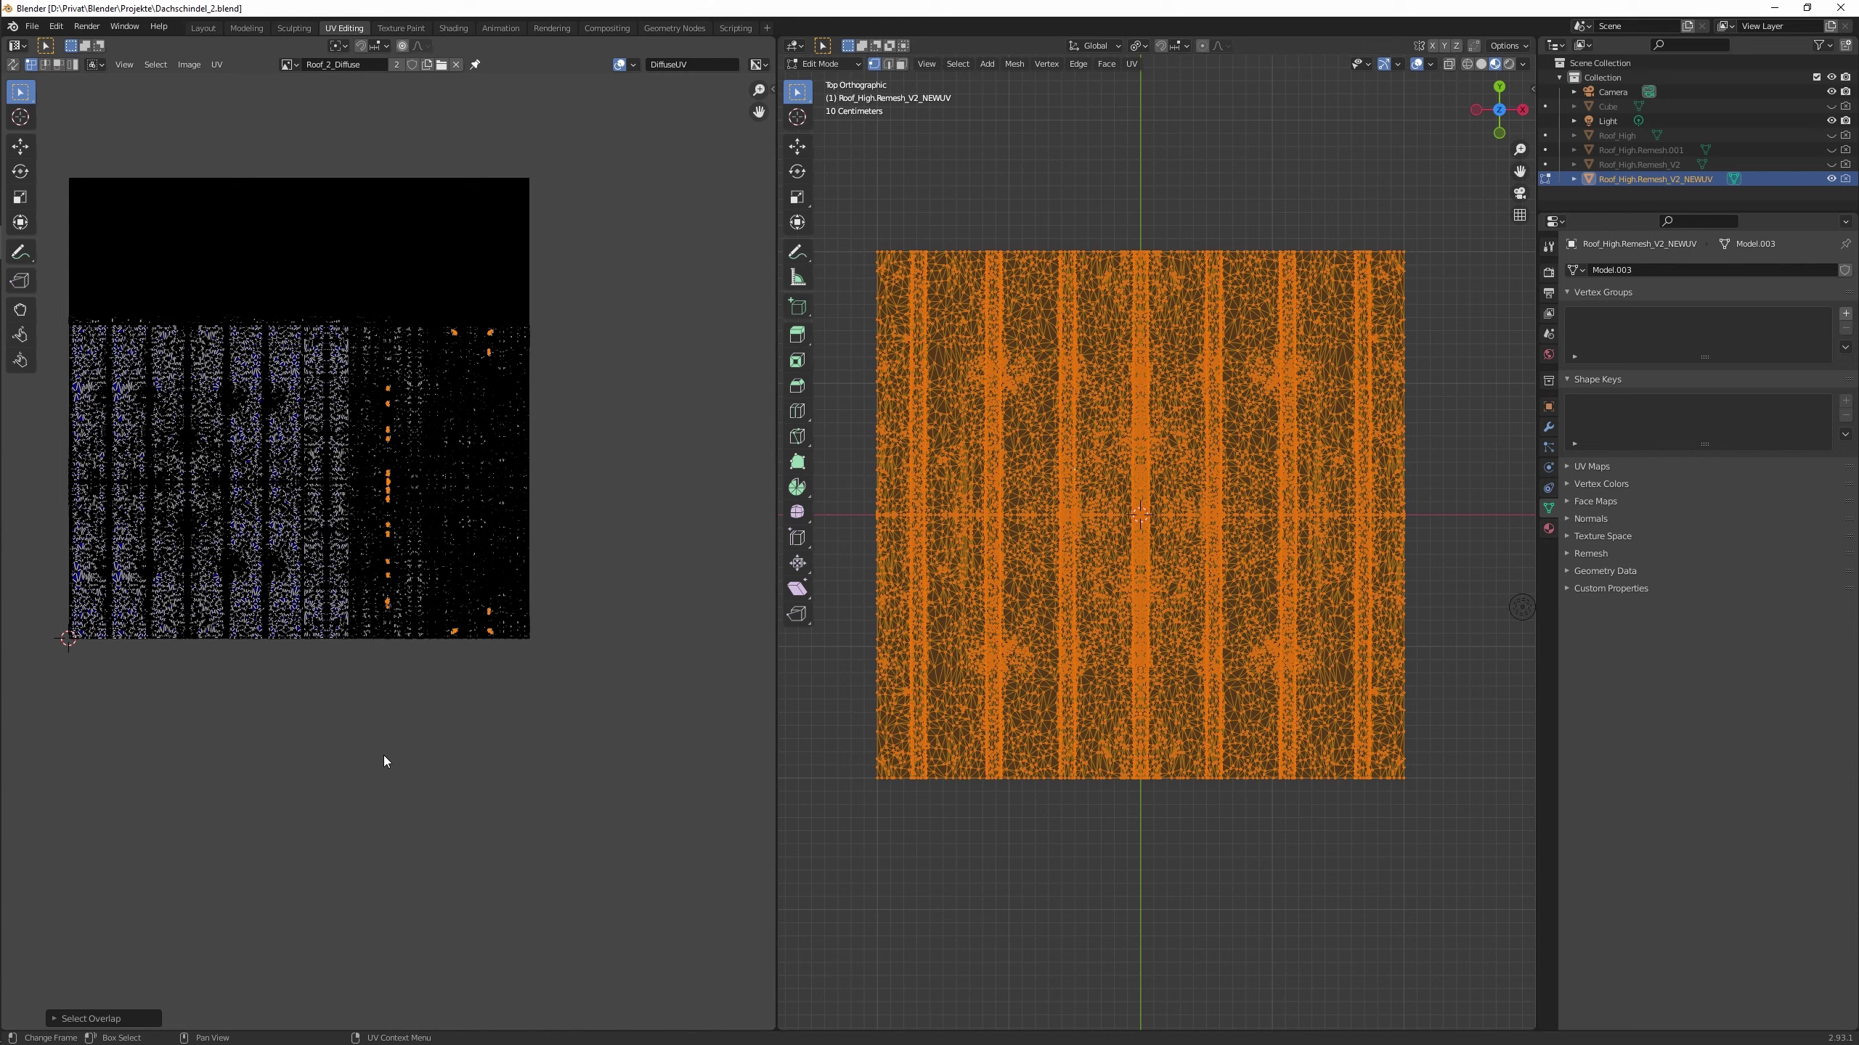
{"action": "scroll", "coordinate": [383, 761], "scroll_direction": "up", "scroll_amount": 15}
{"action": "key", "text": "g"}
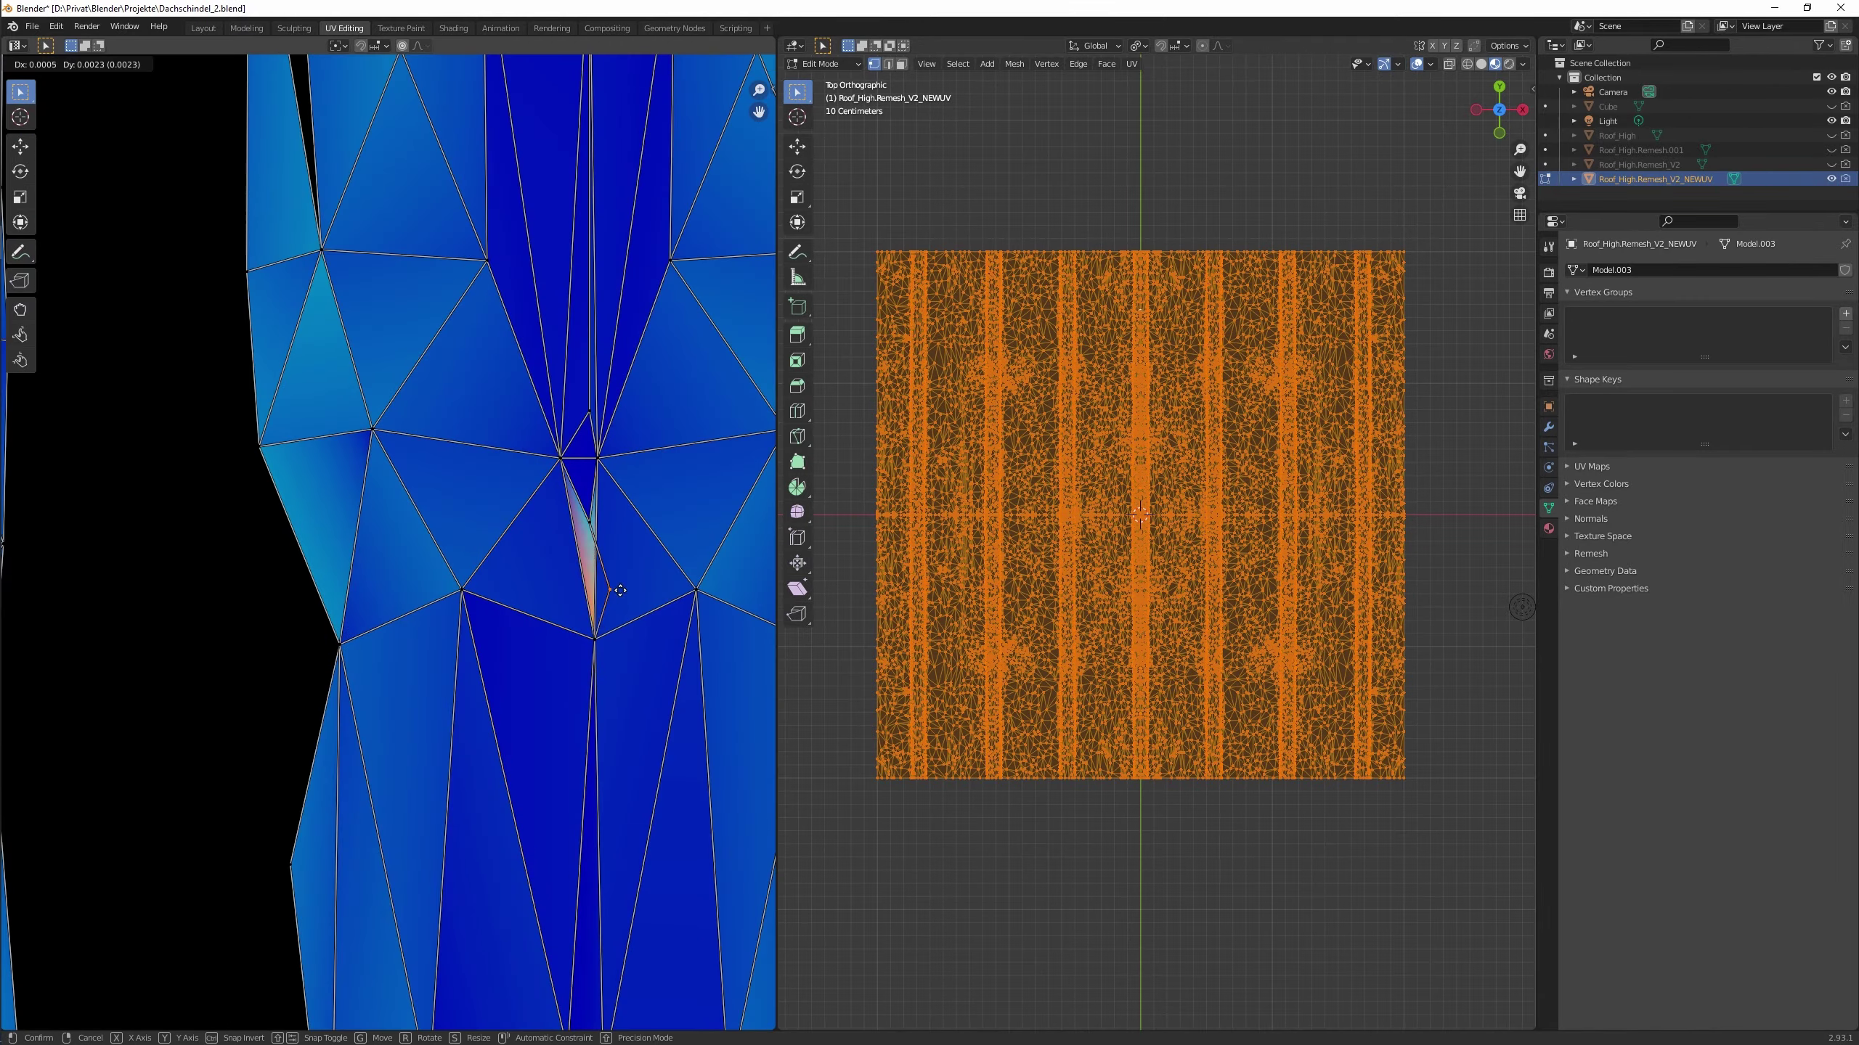
{"action": "key", "text": "g"}
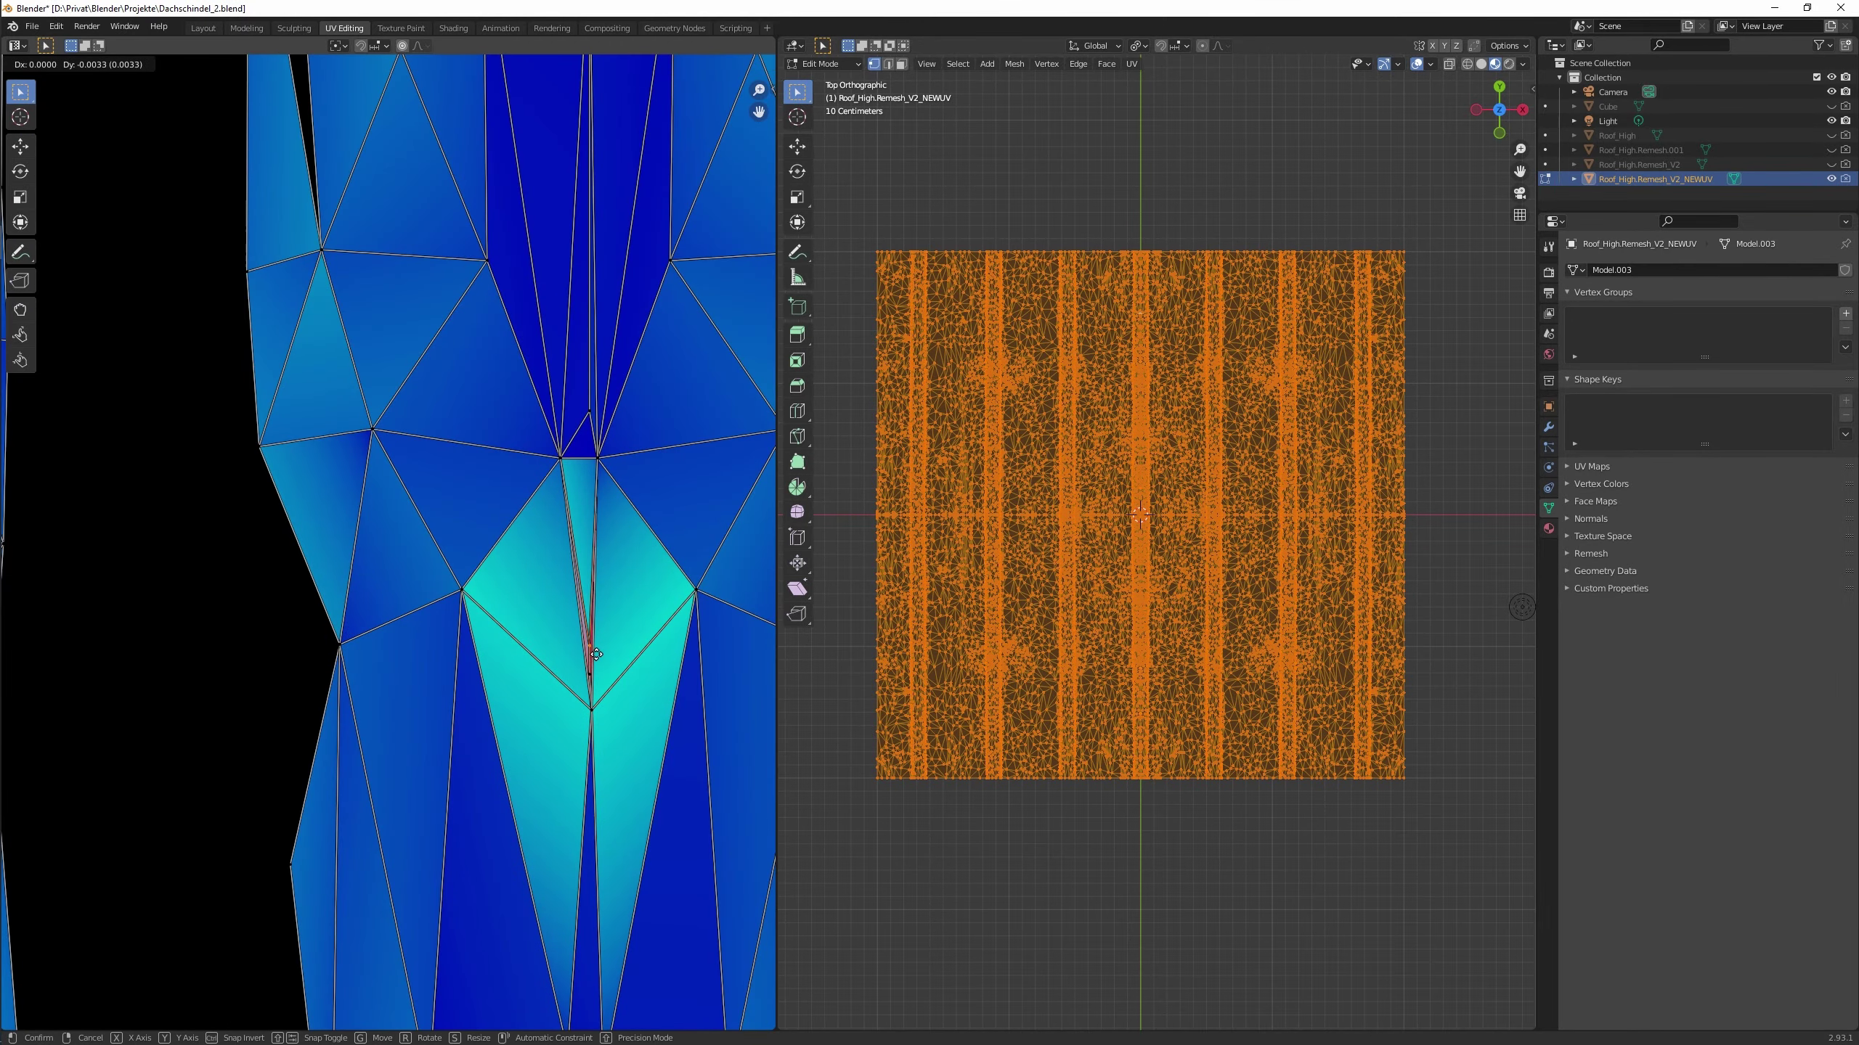
{"action": "scroll", "coordinate": [193, 272], "scroll_direction": "down", "scroll_amount": 5}
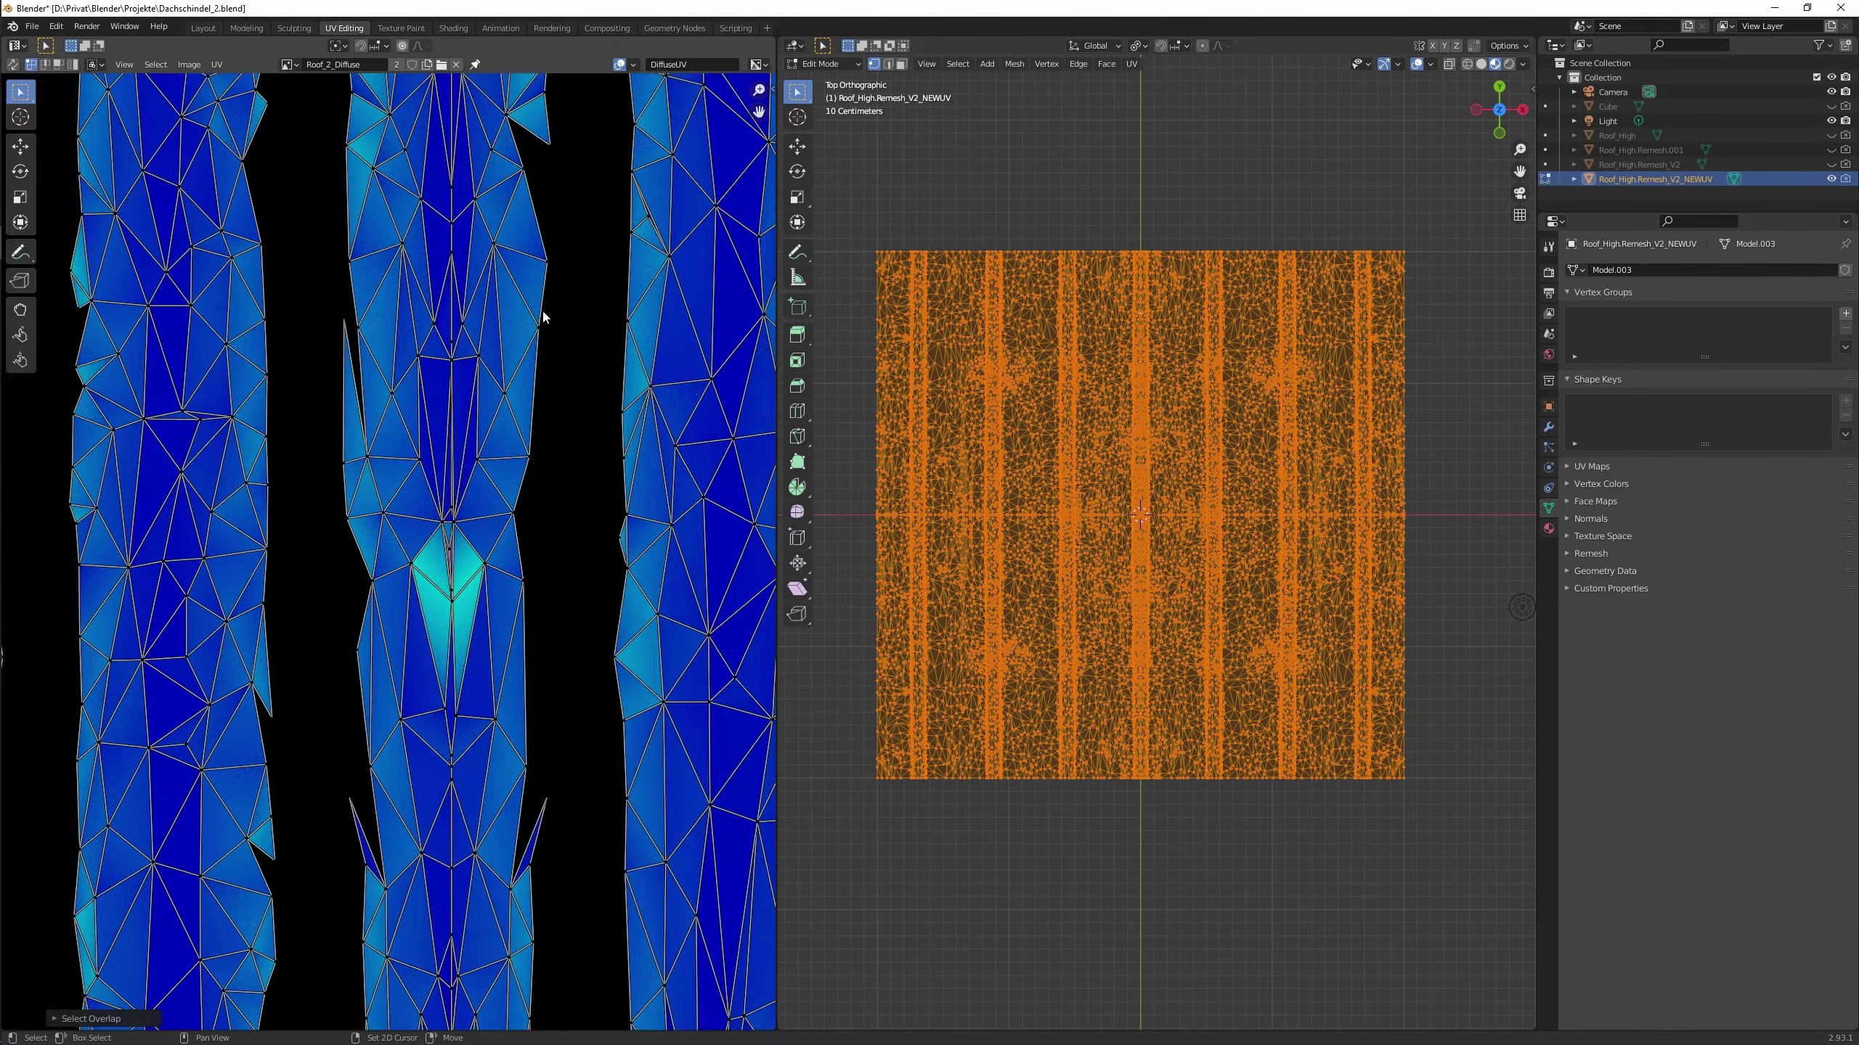
{"action": "scroll", "coordinate": [193, 272], "scroll_direction": "up", "scroll_amount": 5}
Use Select Overlap, reposition an offending UV vertex, then select all UVs.
{"action": "left_click", "coordinate": [156, 64]}
{"action": "left_click", "coordinate": [193, 272]}
{"action": "left_click", "coordinate": [269, 457]}
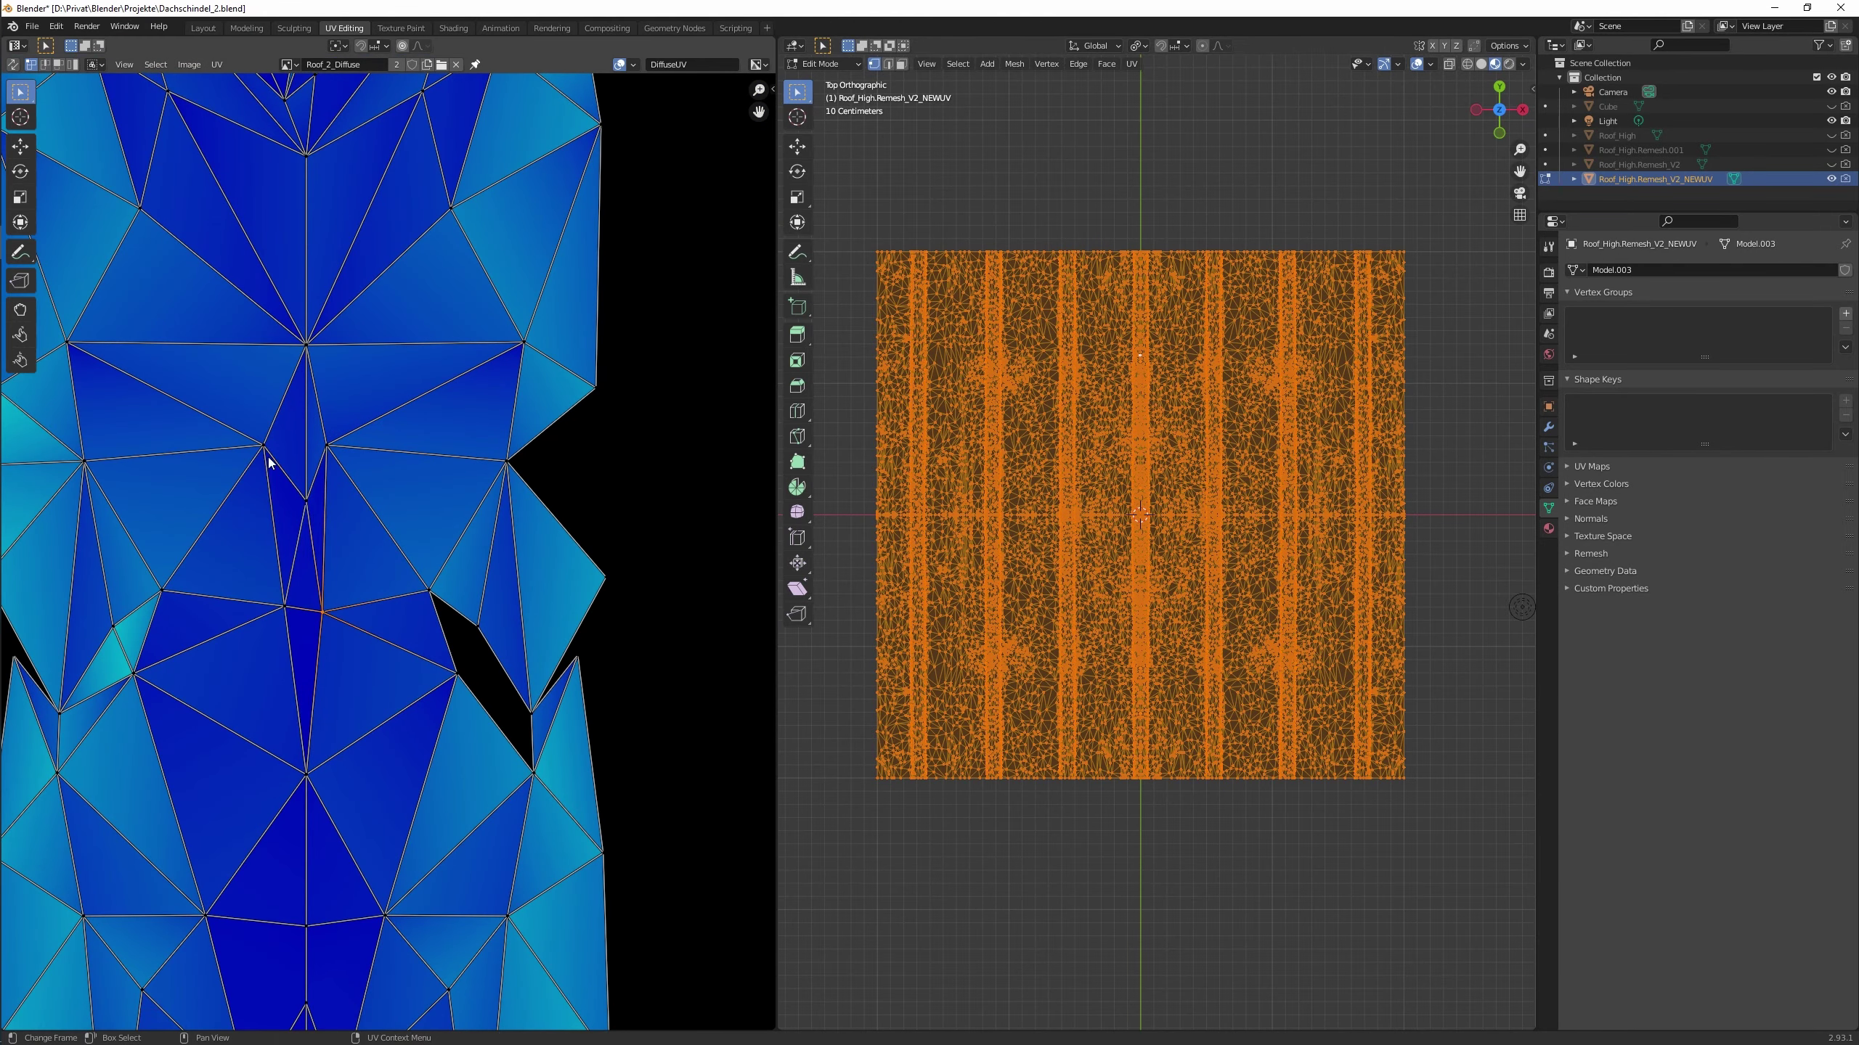
{"action": "left_click", "coordinate": [309, 447]}
{"action": "scroll", "coordinate": [344, 365], "scroll_direction": "down", "scroll_amount": 3}
{"action": "scroll", "coordinate": [344, 365], "scroll_direction": "up", "scroll_amount": 2}
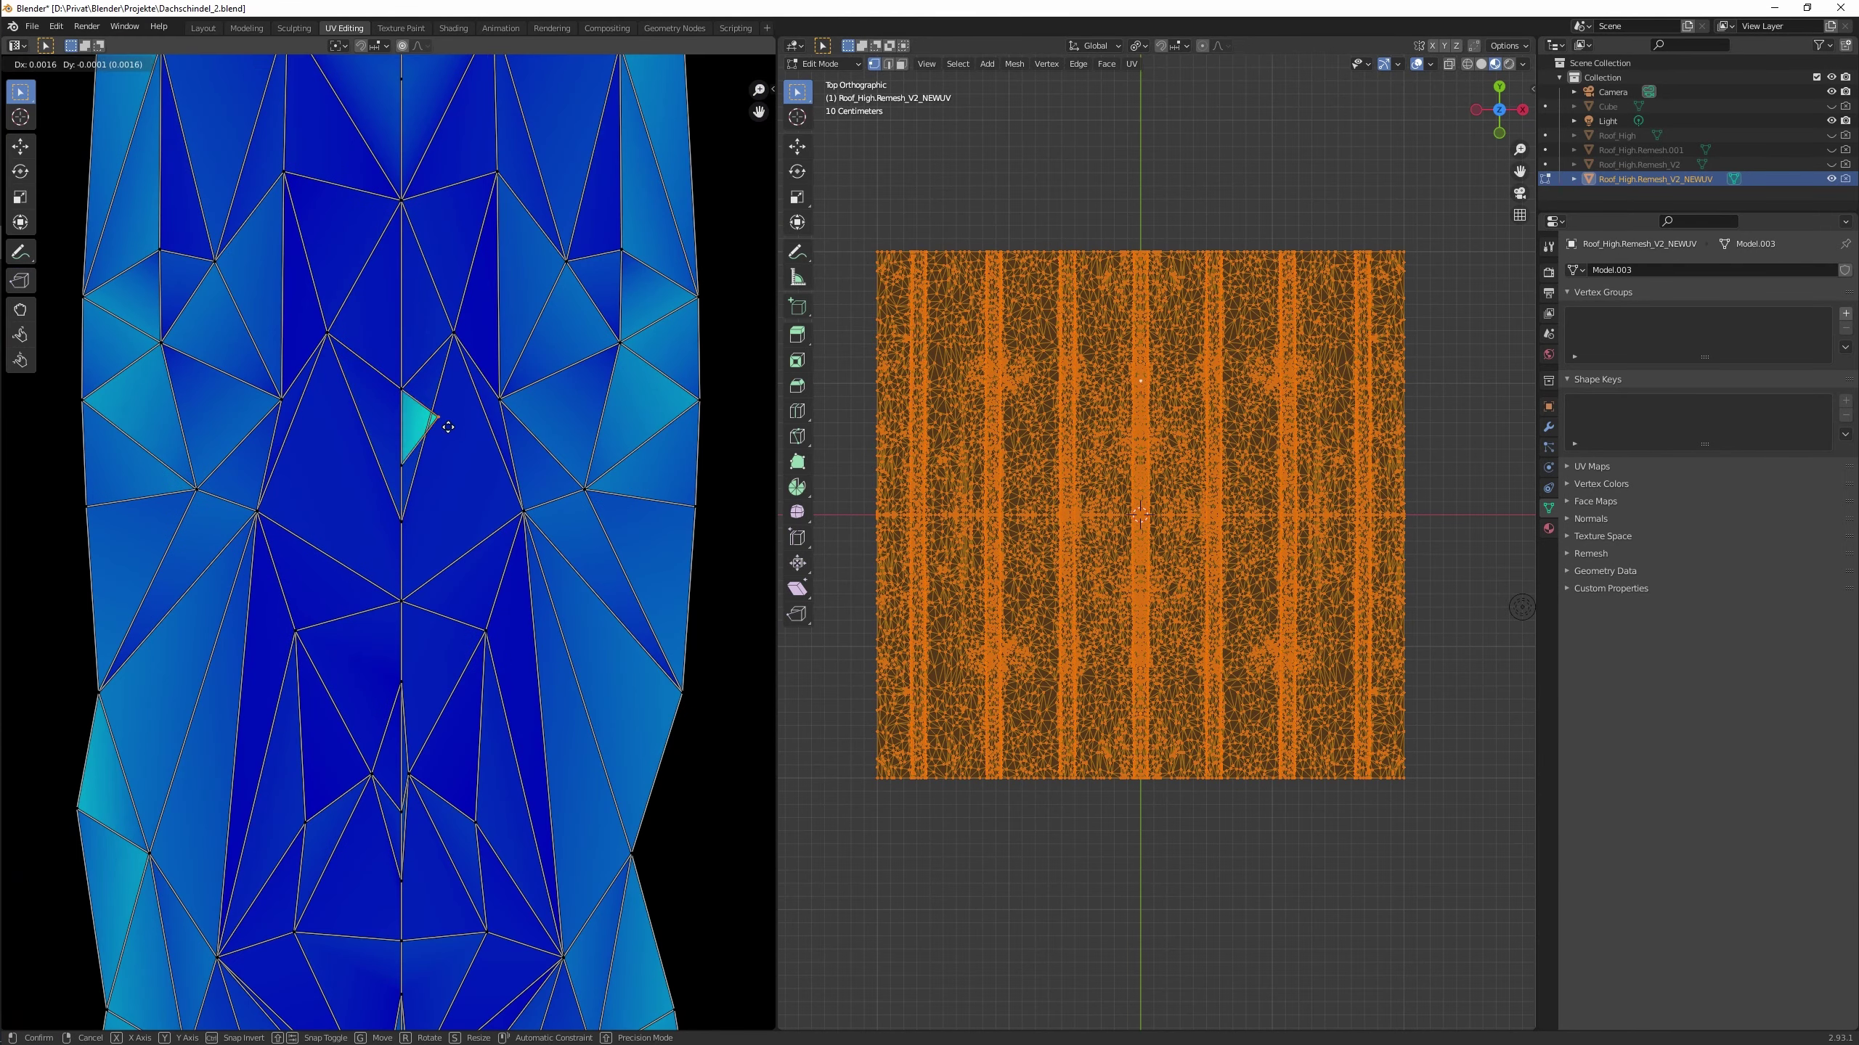
{"action": "left_click", "coordinate": [155, 64]}
{"action": "left_click", "coordinate": [157, 83]}
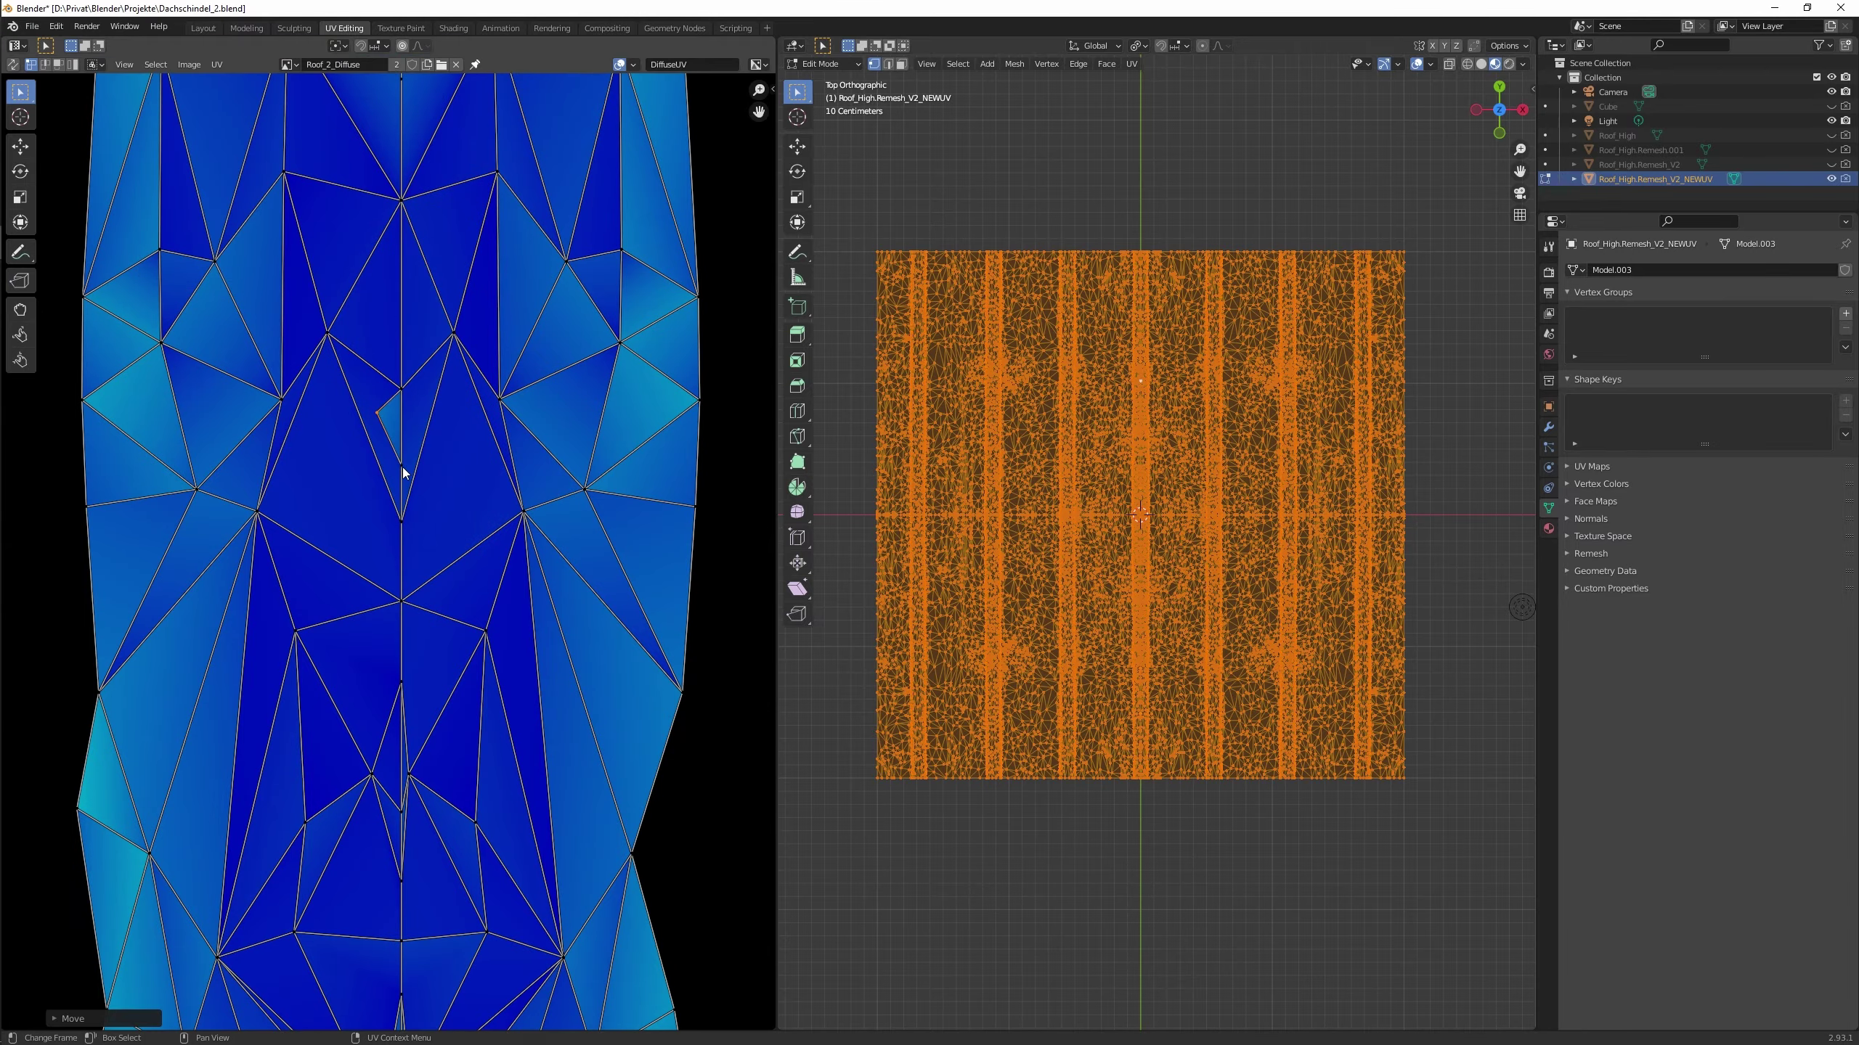
{"action": "scroll", "coordinate": [379, 419], "scroll_direction": "down", "scroll_amount": 8}
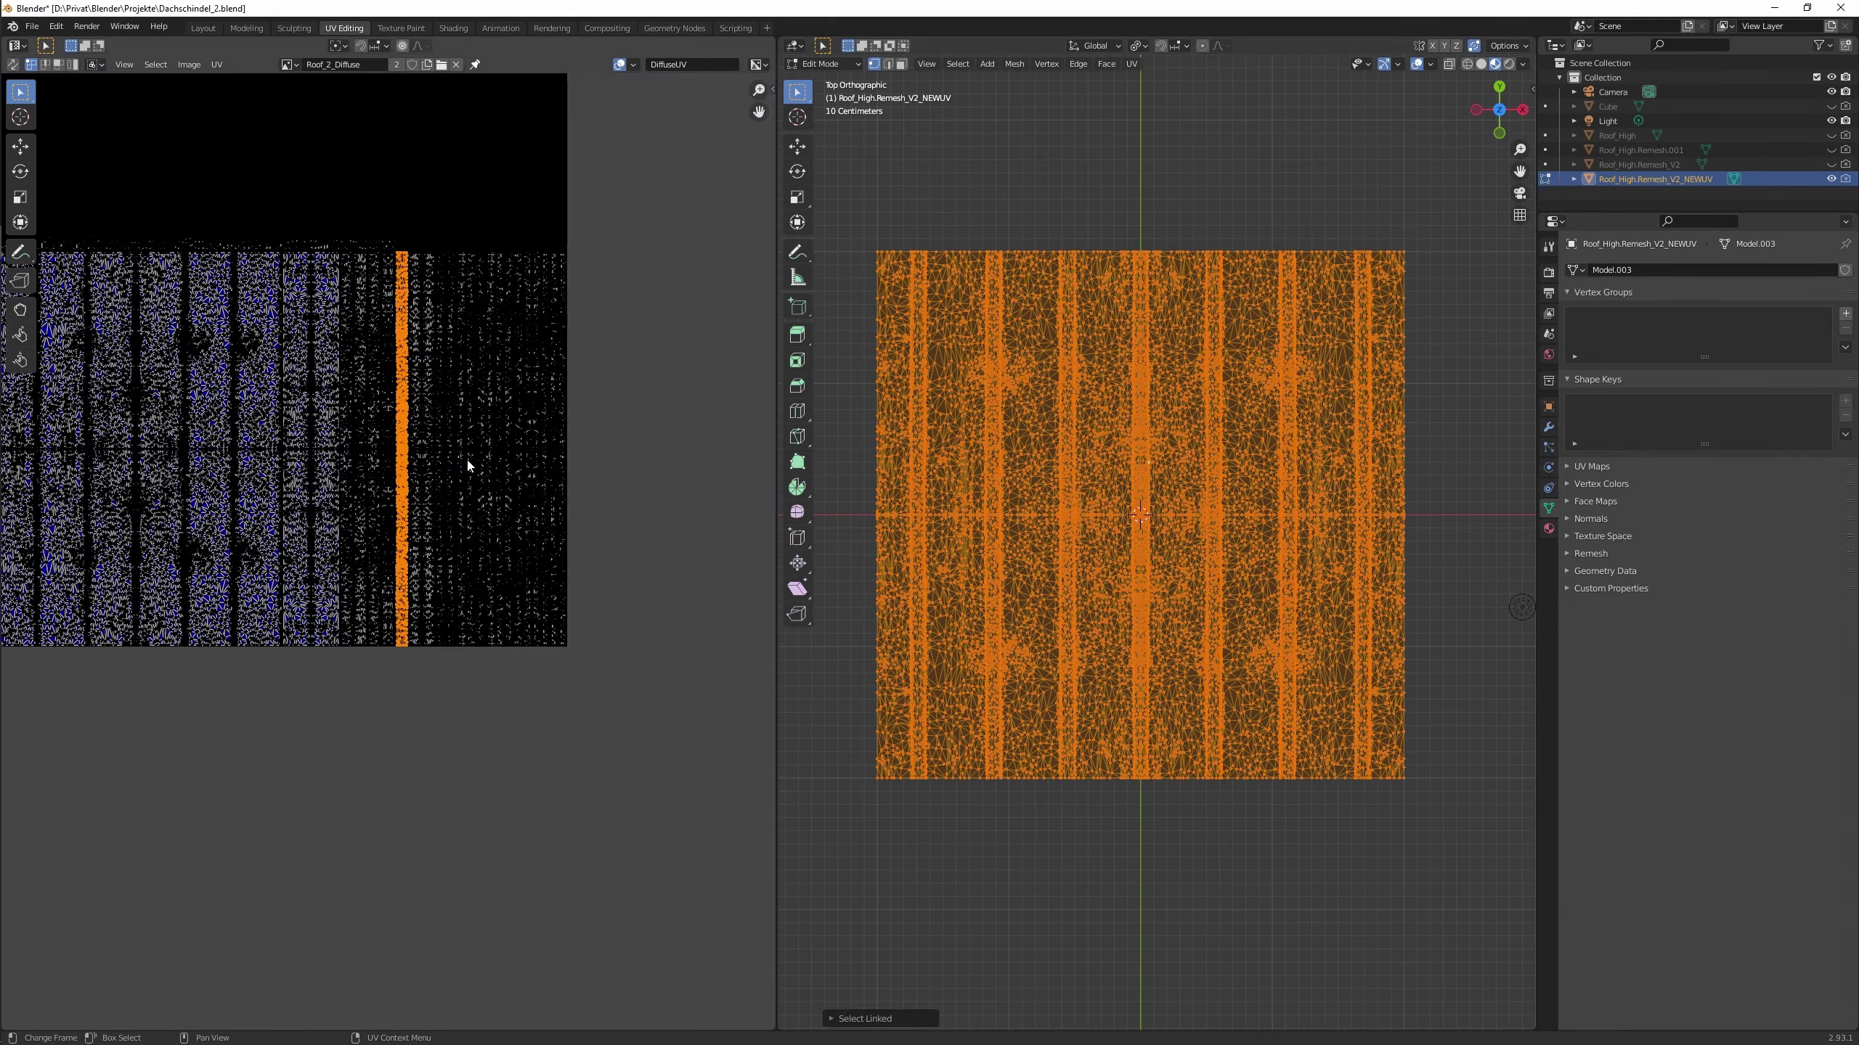
Return to the main layout and enter Edit Mode on the roof panel, viewing along its ridges.
{"action": "middle_click_drag", "start_coordinate": [1025, 513], "coordinate": [1201, 523]}
{"action": "key", "text": "ctrl+Page_Up"}
{"action": "key", "text": "ctrl+Page_Up"}
{"action": "key", "text": "ctrl+Page_Up"}
{"action": "middle_click_drag", "start_coordinate": [870, 601], "coordinate": [945, 717]}
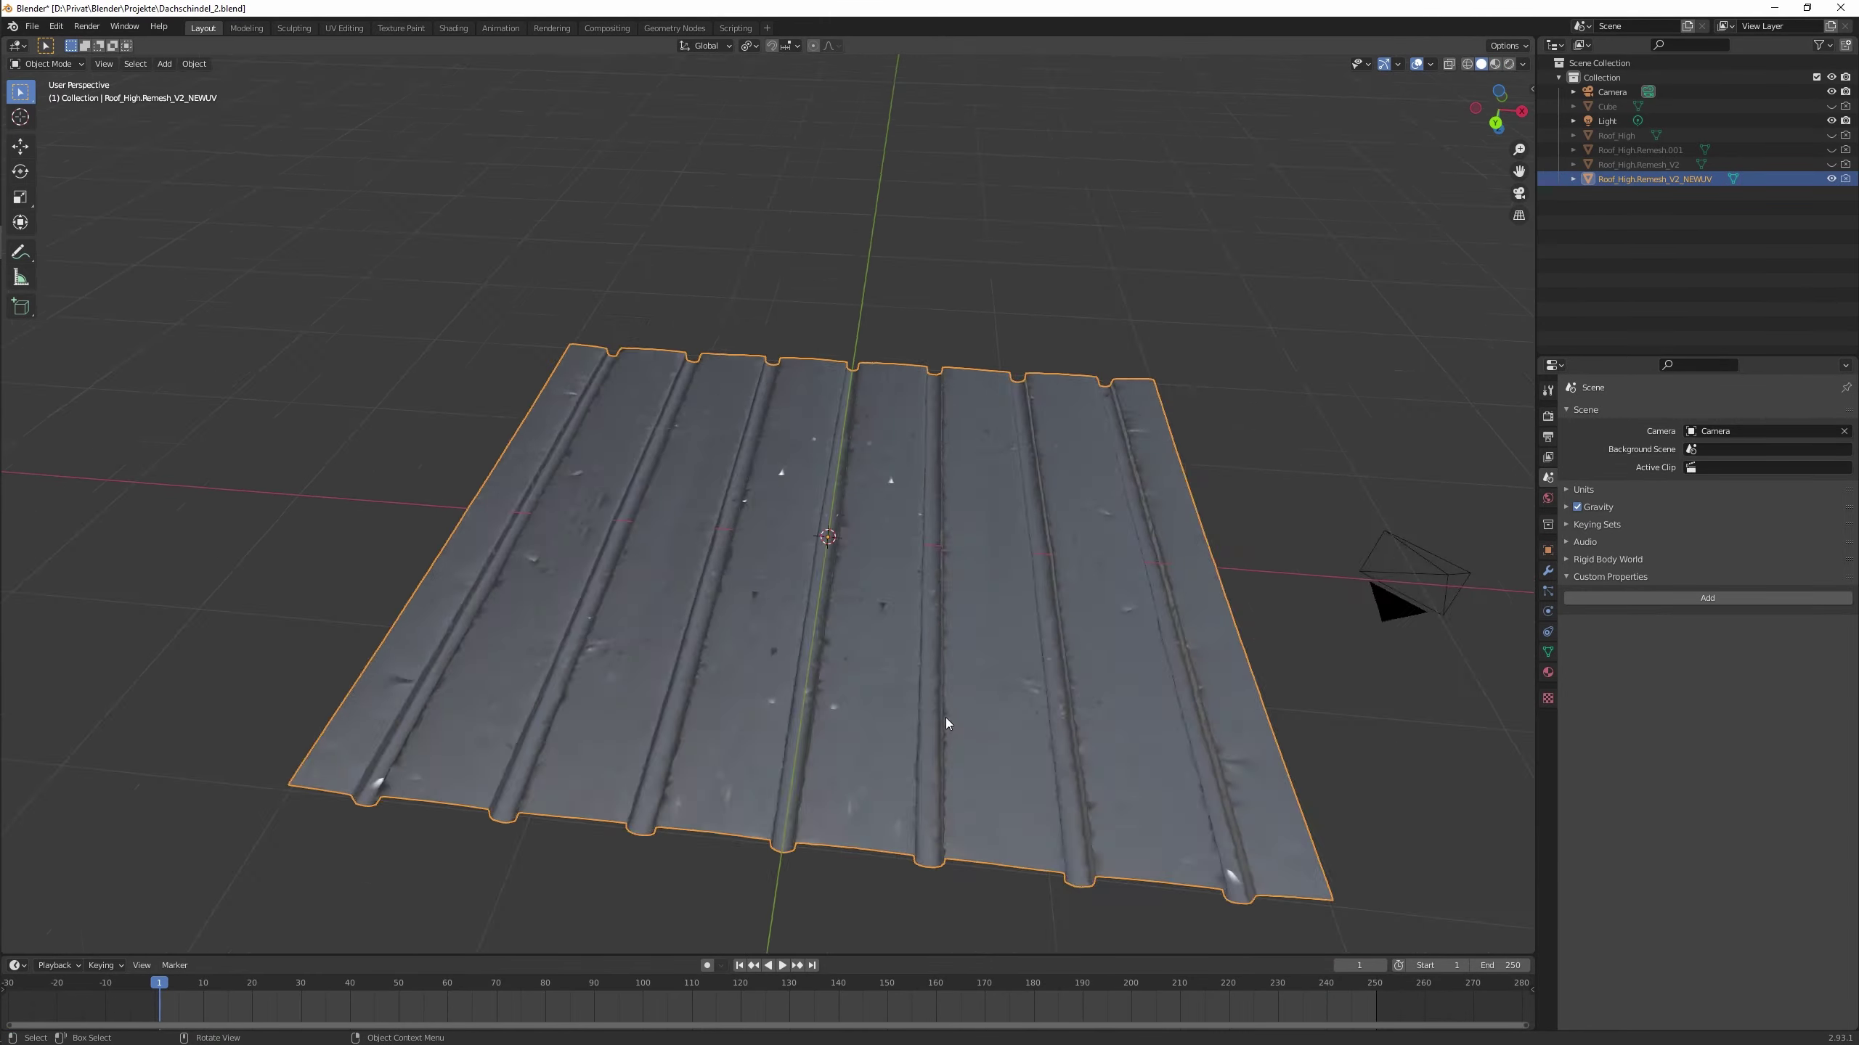
{"action": "scroll", "coordinate": [825, 624], "scroll_direction": "up", "scroll_amount": 5}
{"action": "key", "text": "Tab"}
{"action": "key", "text": "KP_7"}
{"action": "scroll", "coordinate": [1061, 677], "scroll_direction": "up", "scroll_amount": 2}
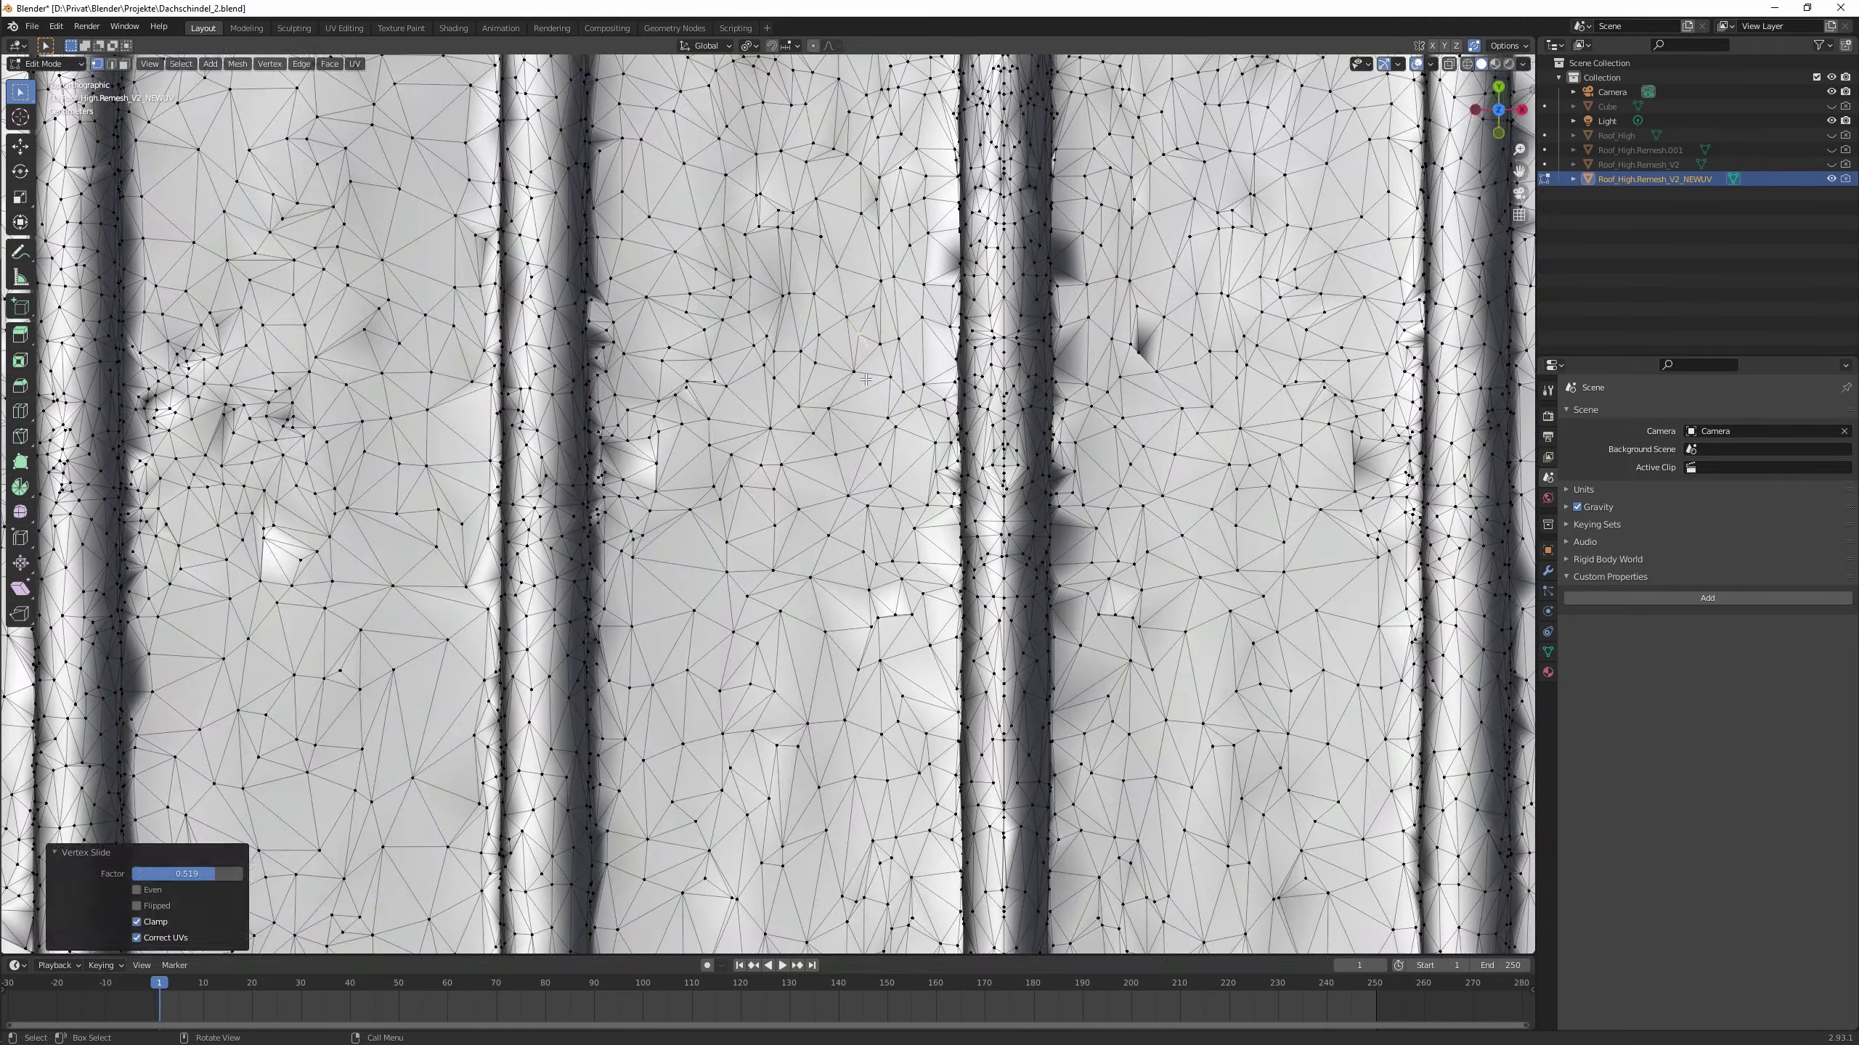
{"action": "middle_click_drag", "start_coordinate": [1061, 678], "coordinate": [802, 510]}
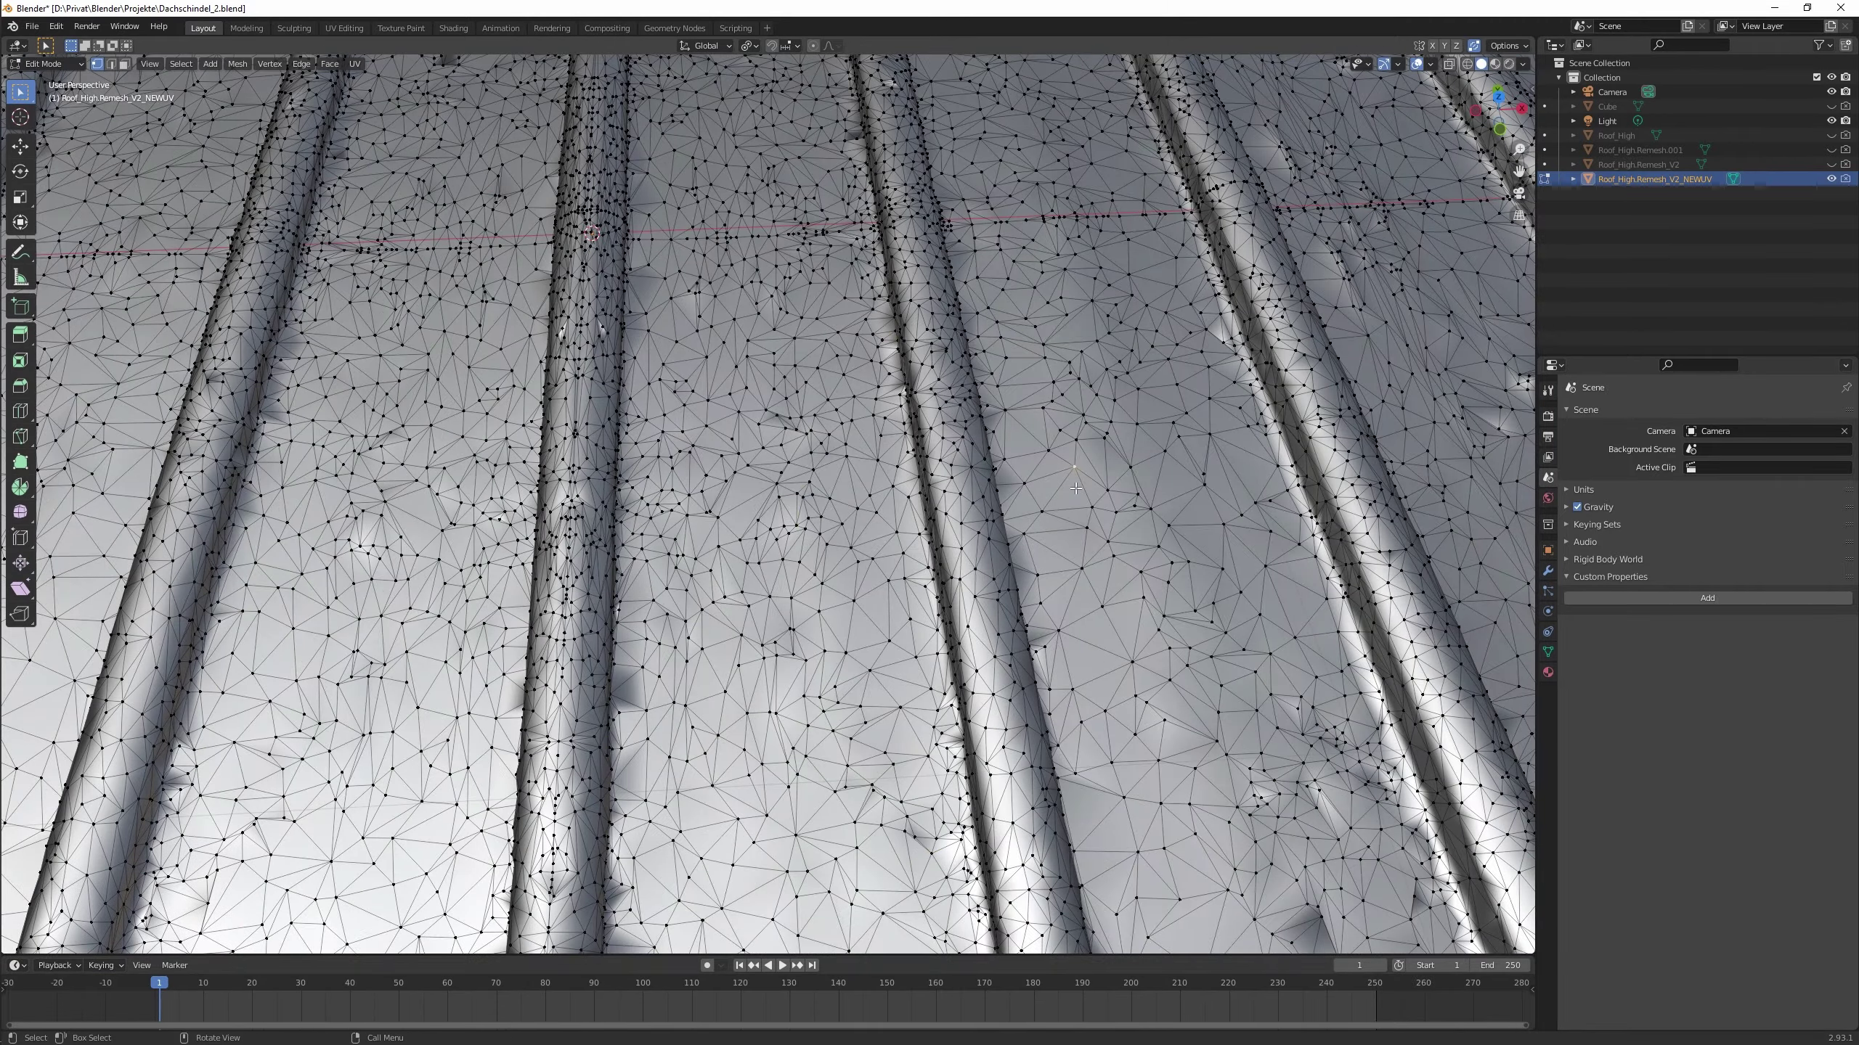
{"action": "scroll", "coordinate": [1076, 488], "scroll_direction": "down", "scroll_amount": 5}
Try a Smooth Remesh modifier on the roof, then undo it.
{"action": "key", "text": "Tab"}
{"action": "left_click", "coordinate": [1548, 572]}
{"action": "left_click", "coordinate": [1707, 413]}
{"action": "left_click", "coordinate": [1571, 619]}
{"action": "double_click", "coordinate": [1789, 478]}
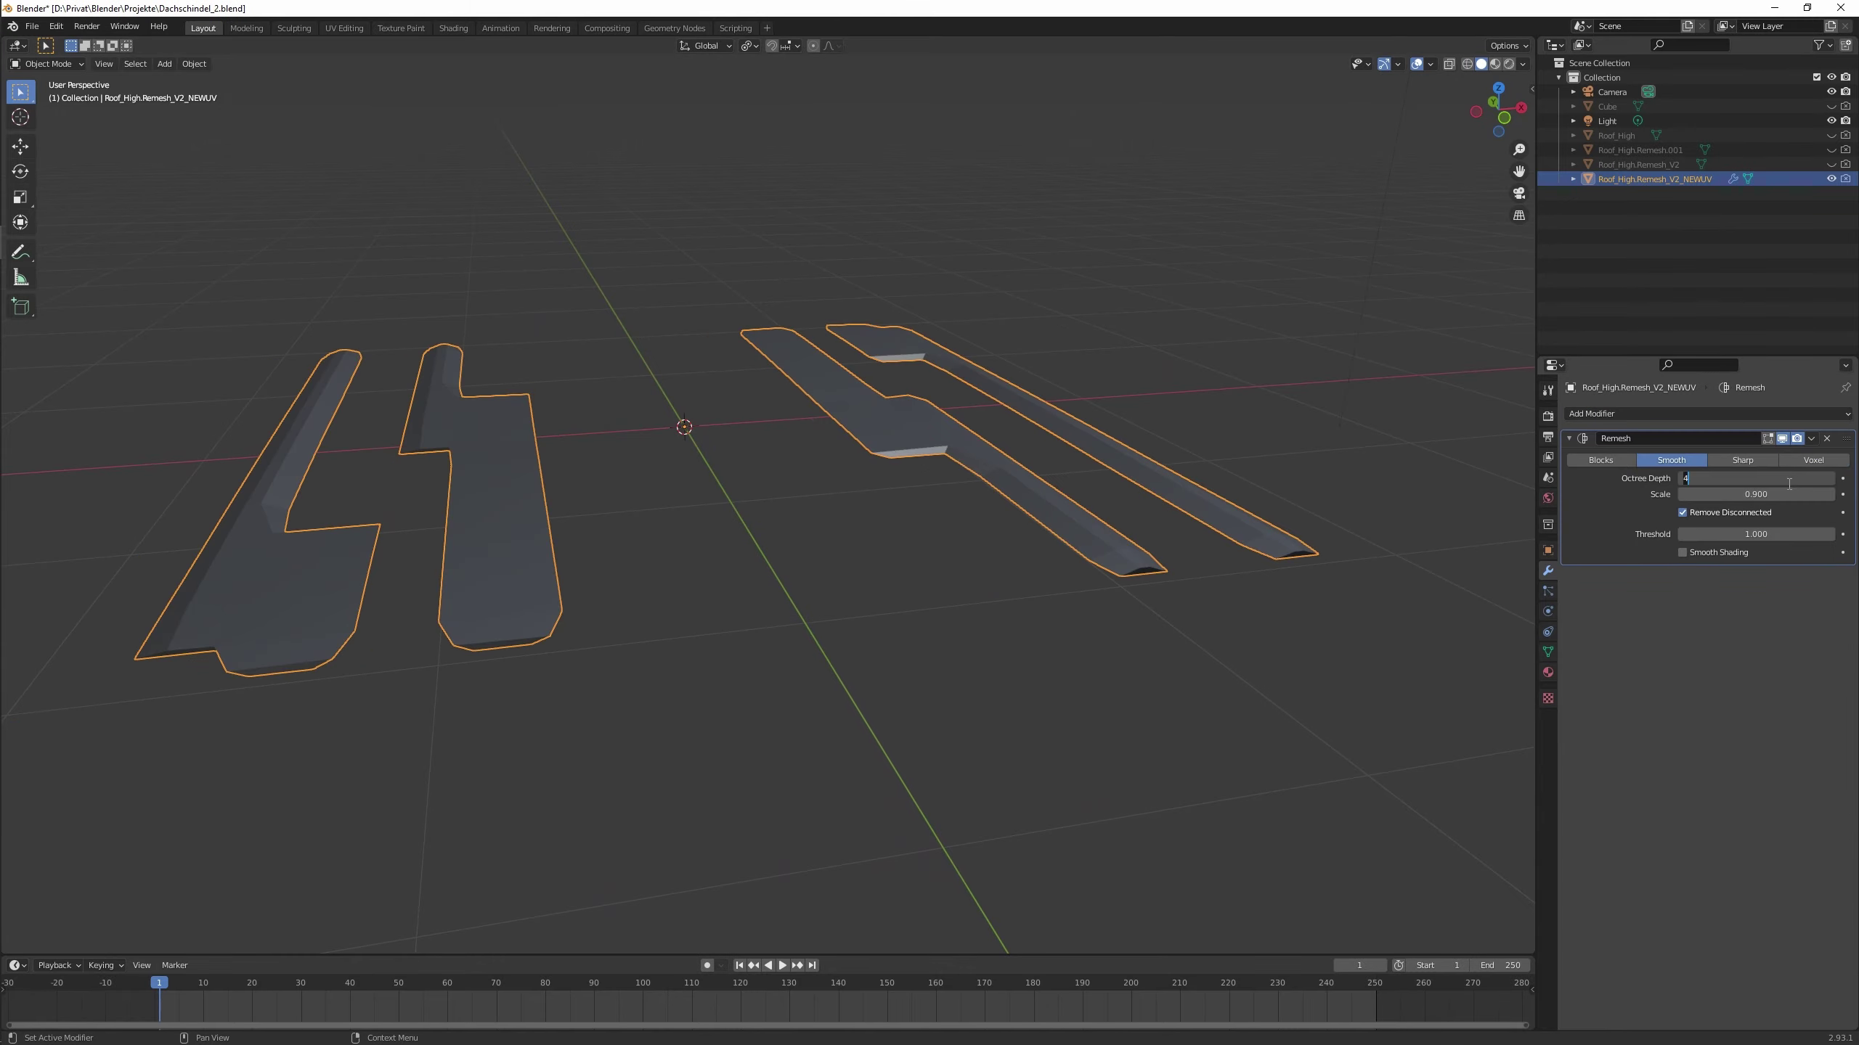
{"action": "key", "text": "Escape"}
{"action": "key", "text": "ctrl+z"}
{"action": "key", "text": "ctrl+z"}
Extrude the bottom edge strip downward along Z to thicken the panel.
{"action": "key", "text": "KP_1"}
{"action": "key", "text": "e"}
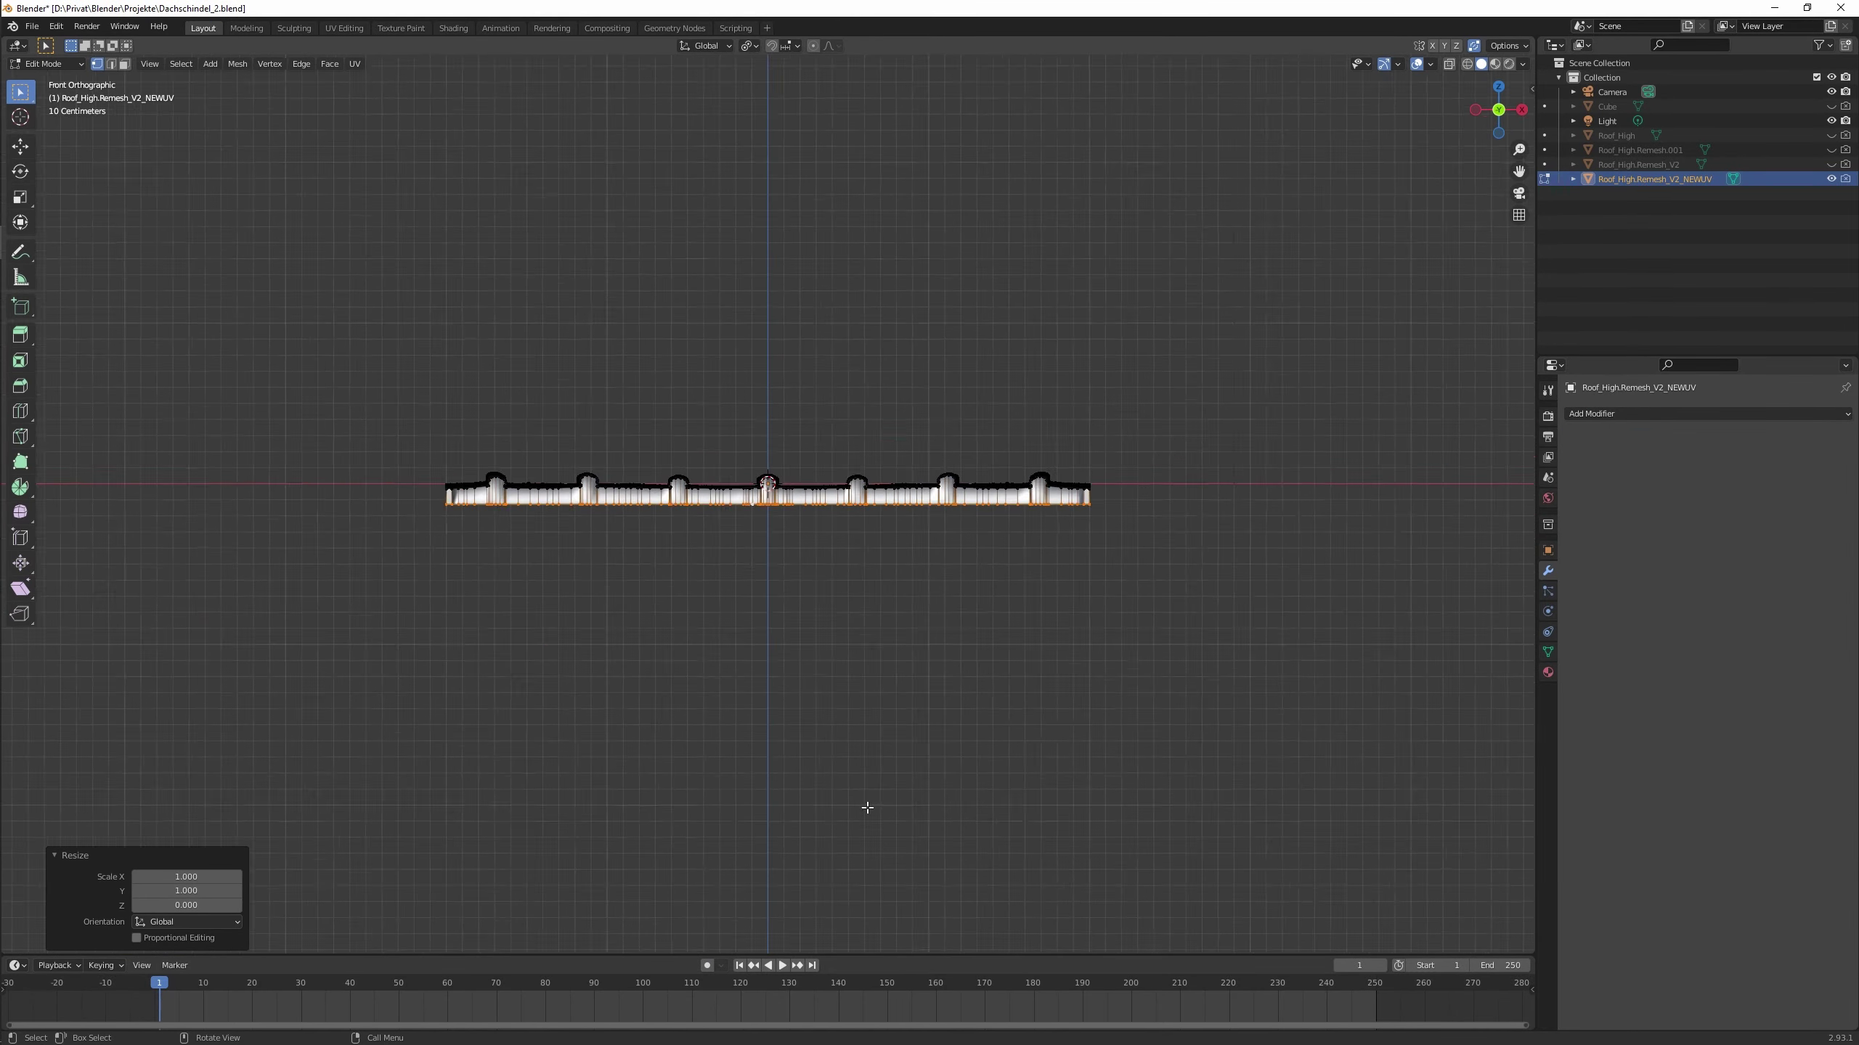
{"action": "key", "text": "g"}
{"action": "key", "text": "z"}
{"action": "left_click", "coordinate": [841, 594]}
{"action": "scroll", "coordinate": [841, 594], "scroll_direction": "up", "scroll_amount": 2}
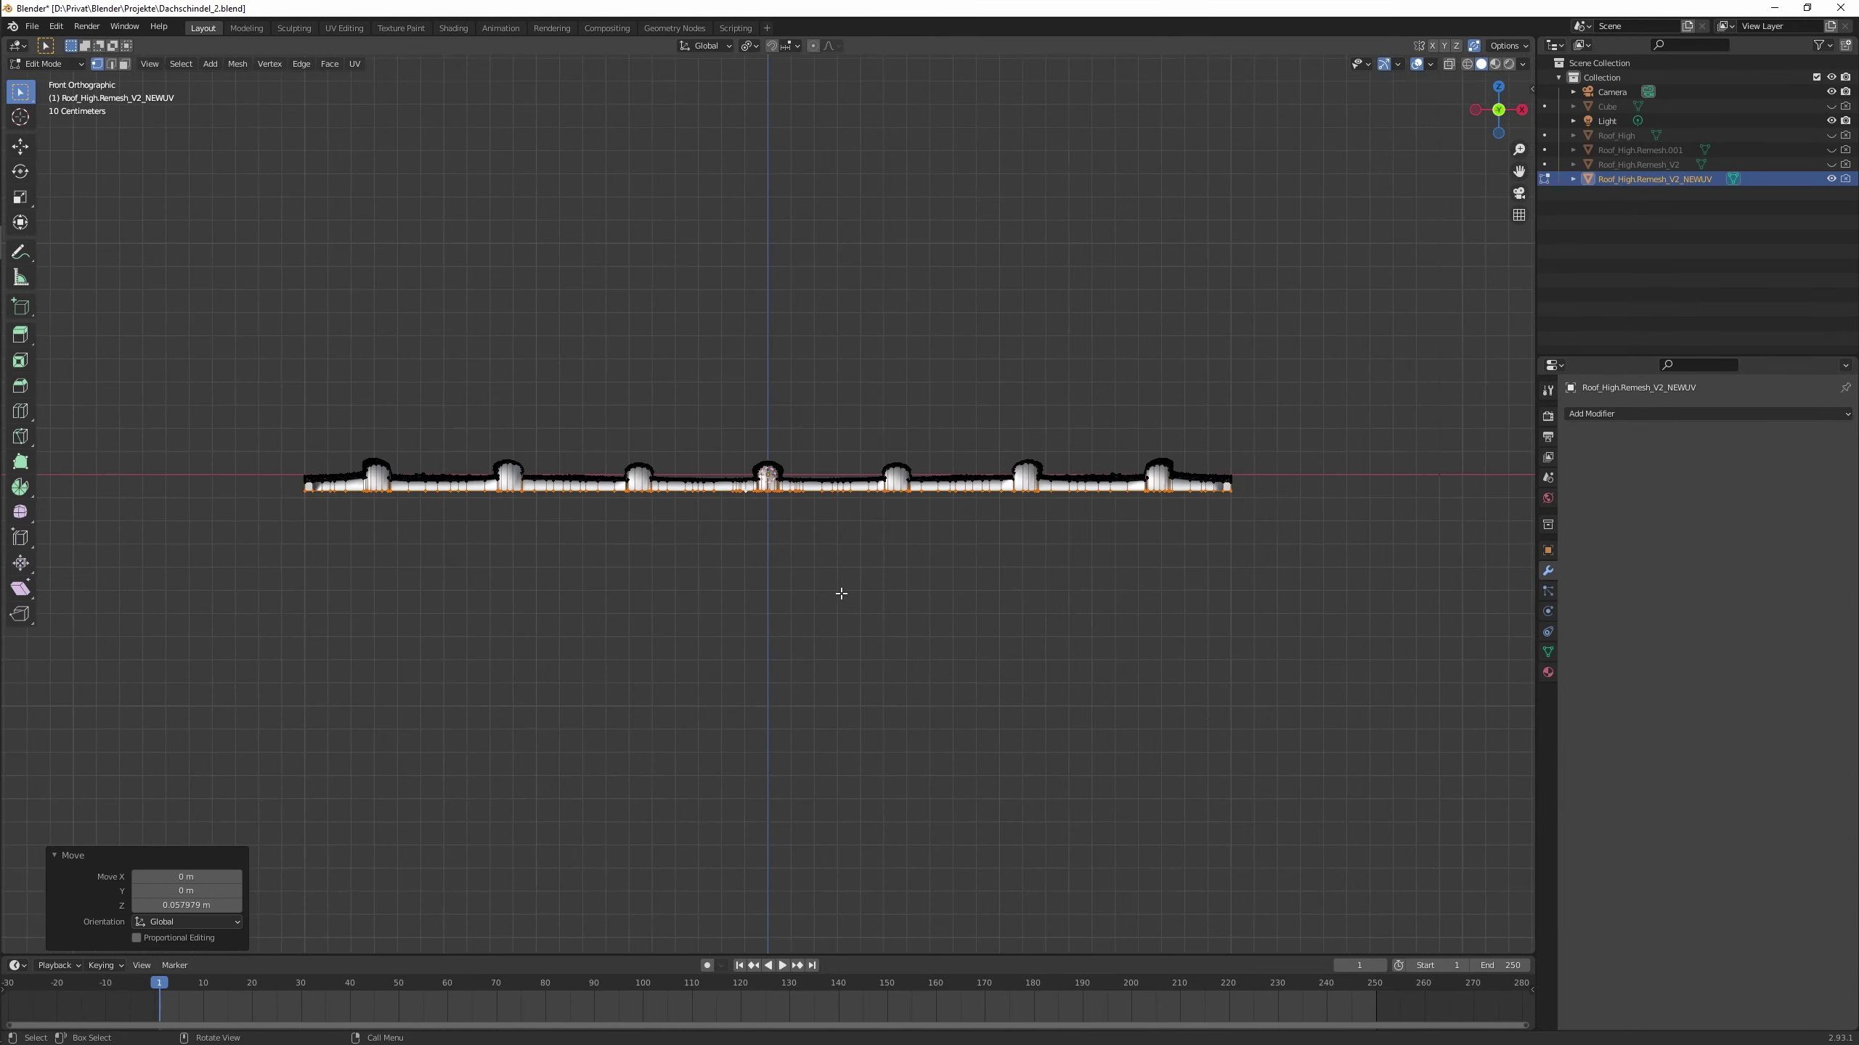
{"action": "mouse_move", "coordinate": [994, 587]}
{"action": "middle_mouse_down"}
{"action": "mouse_move", "coordinate": [527, 604]}
{"action": "mouse_move", "coordinate": [452, 559]}
{"action": "middle_mouse_up"}
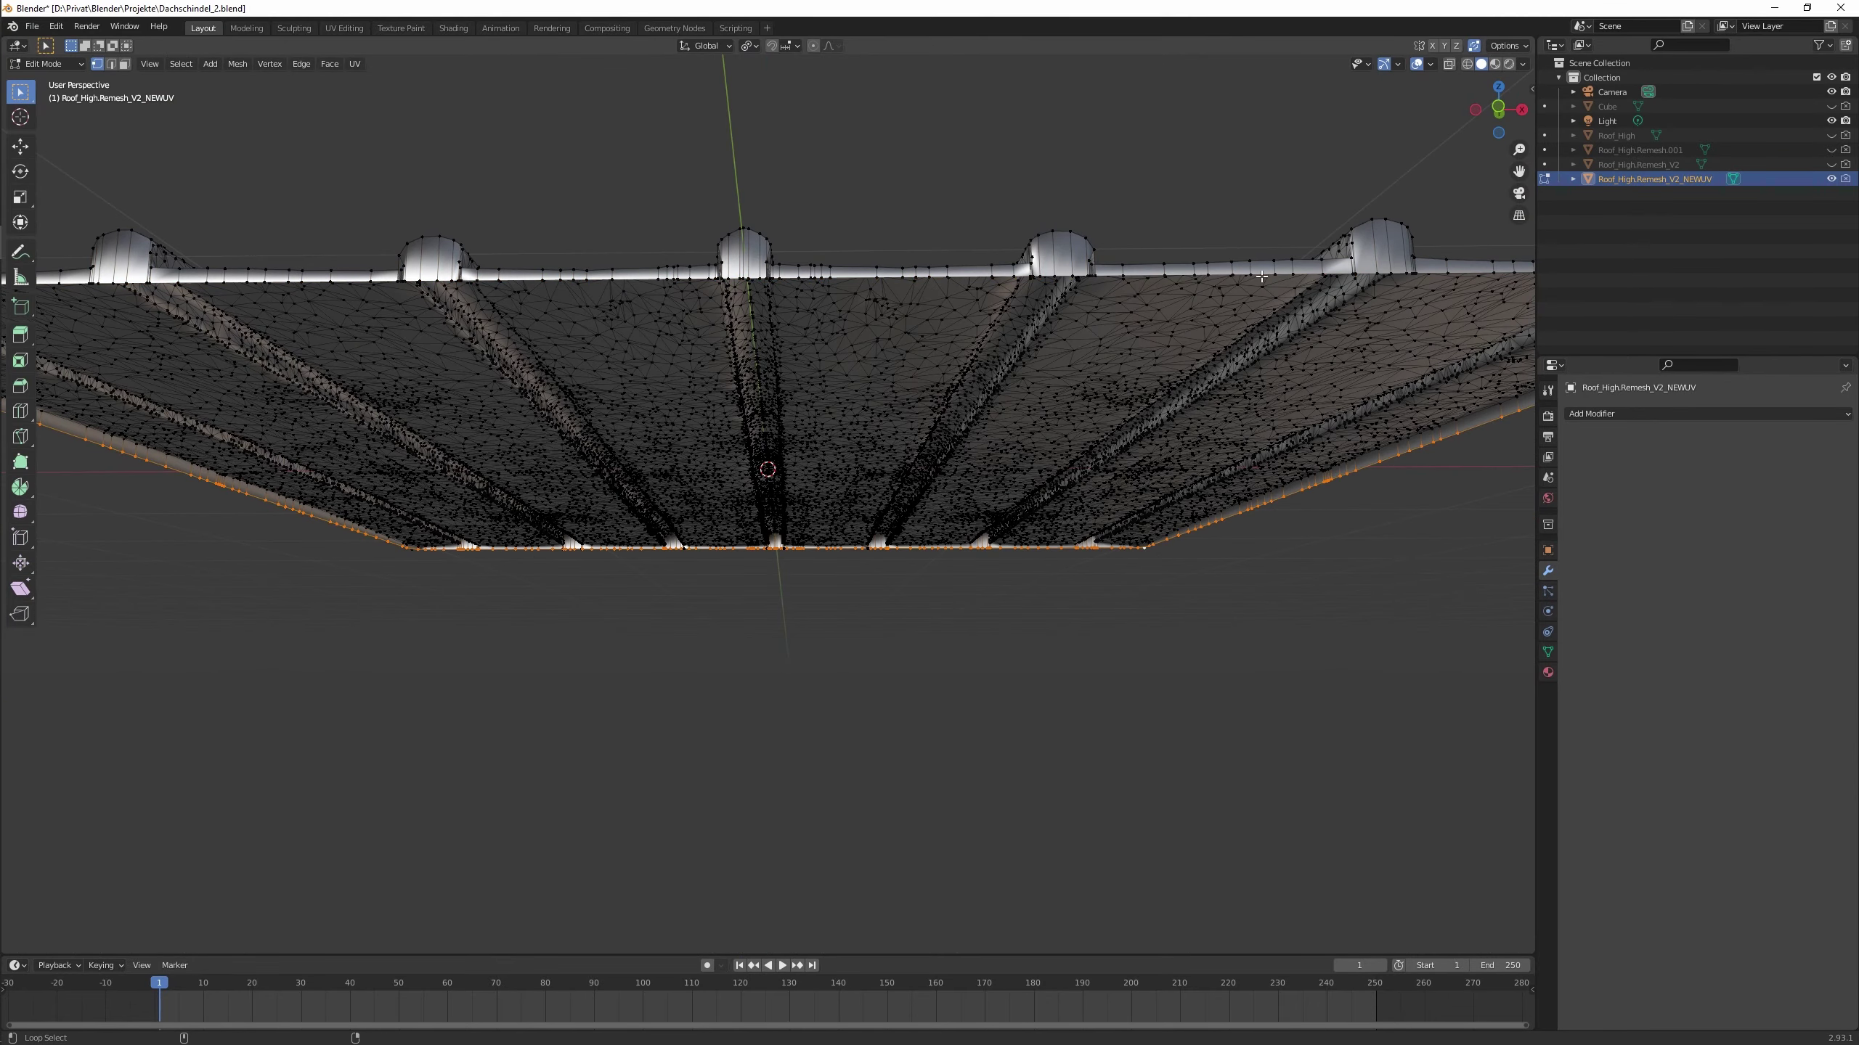
{"action": "middle_click_drag", "start_coordinate": [1262, 277], "coordinate": [1284, 373]}
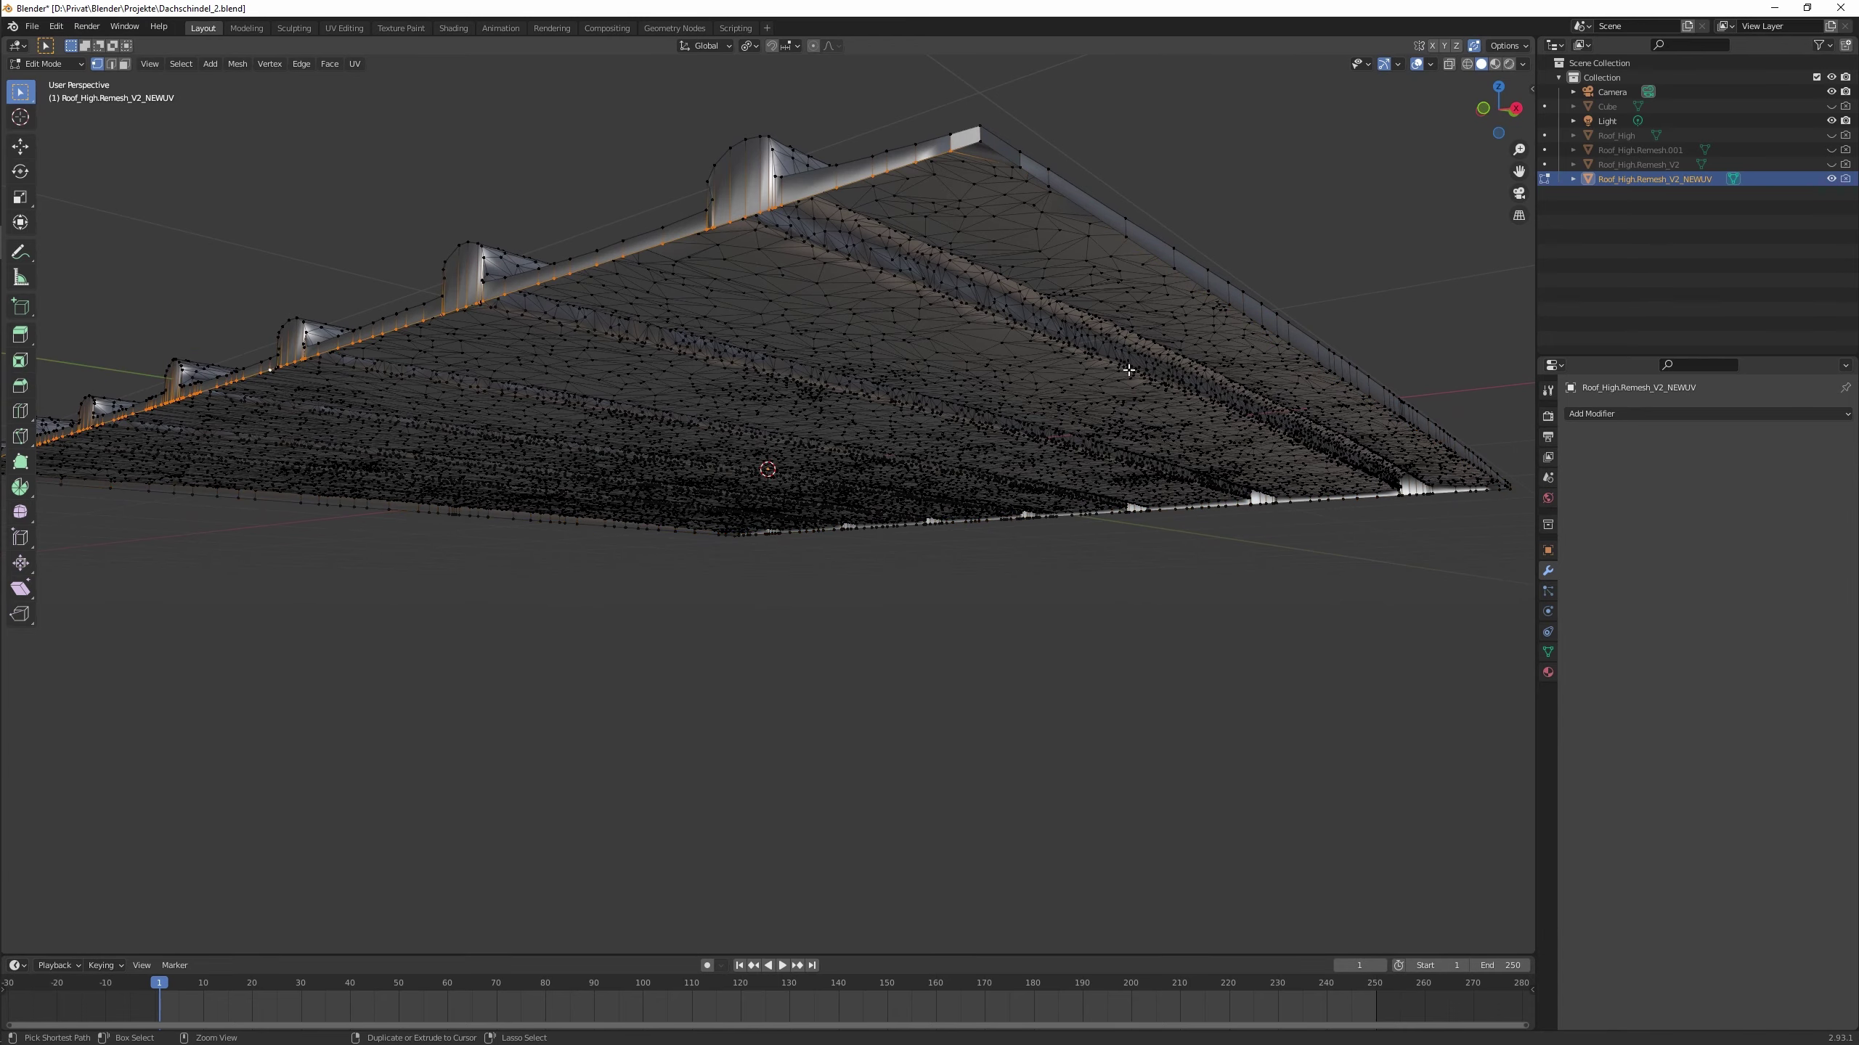
Dissolve the selected underside faces, then return to vertex select.
{"action": "key", "text": "3"}
{"action": "key", "text": "x"}
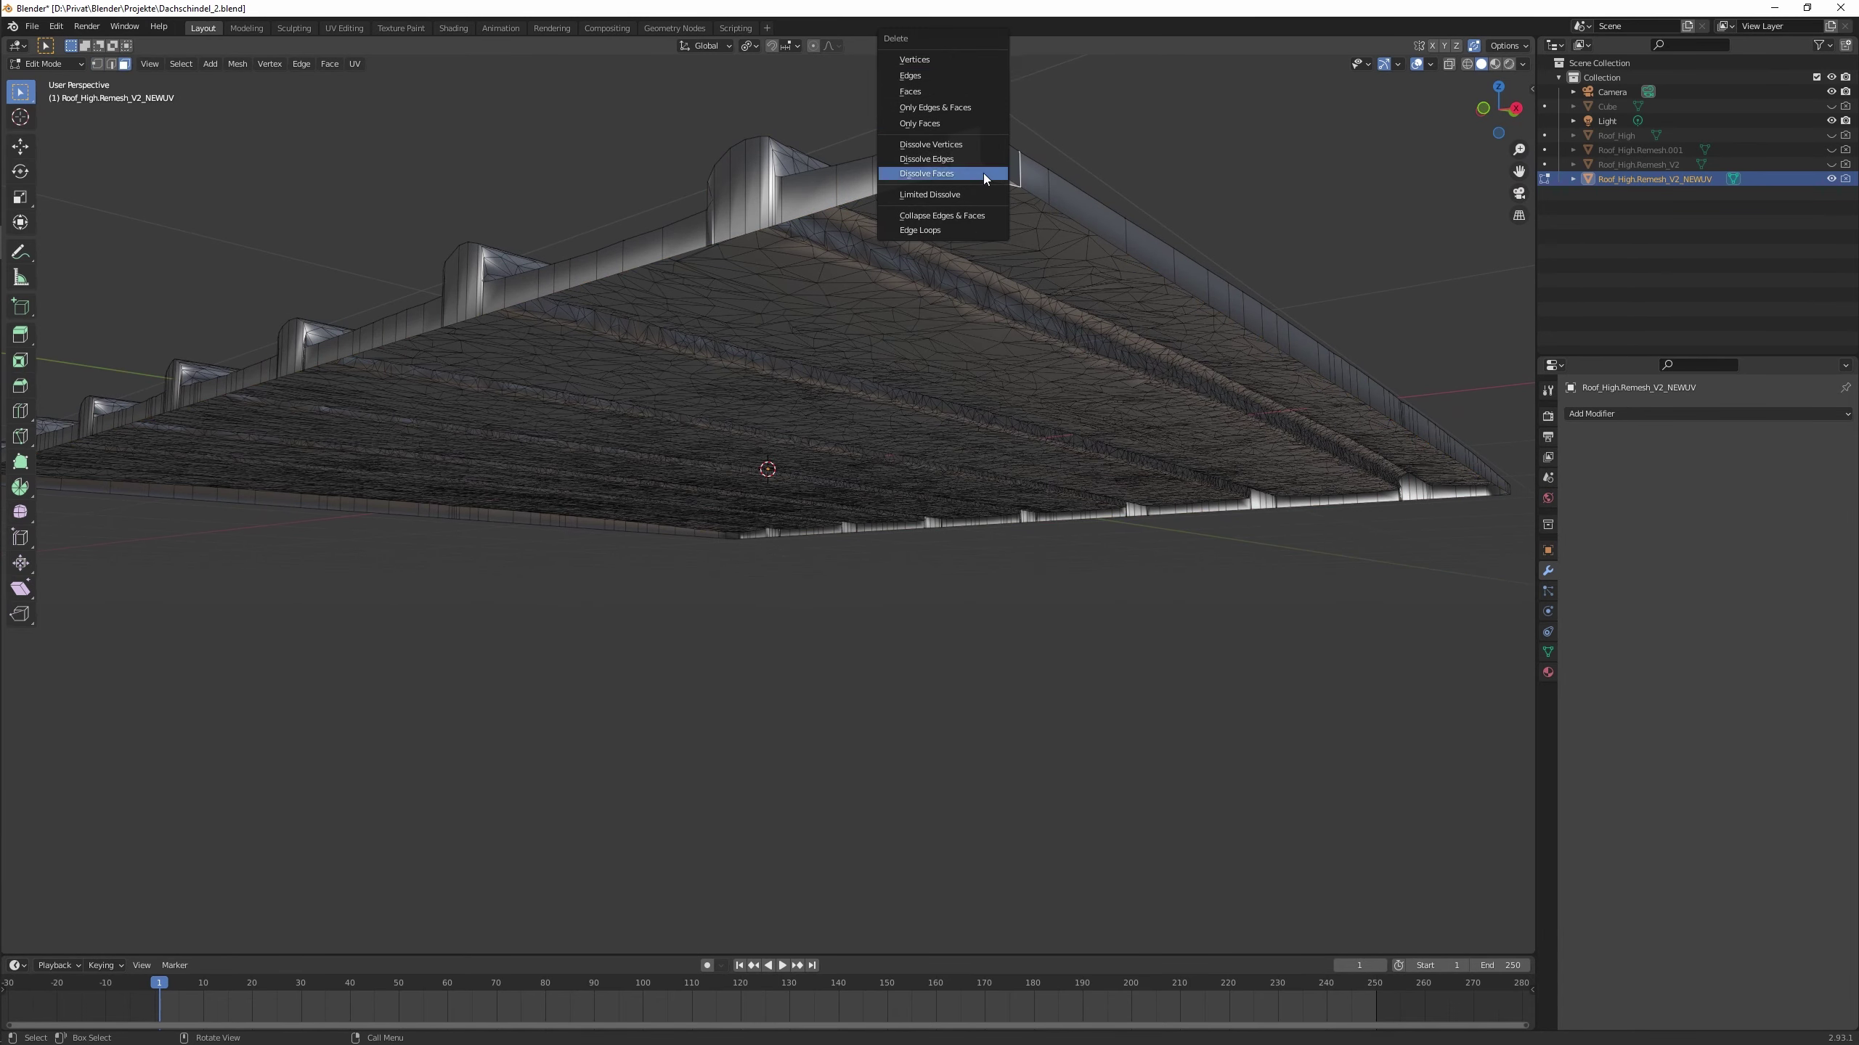
{"action": "mouse_move", "coordinate": [980, 158]}
{"action": "middle_mouse_down"}
{"action": "mouse_move", "coordinate": [744, 819]}
{"action": "mouse_move", "coordinate": [977, 834]}
{"action": "middle_mouse_up"}
{"action": "key", "text": "2"}
{"action": "key", "text": "1"}
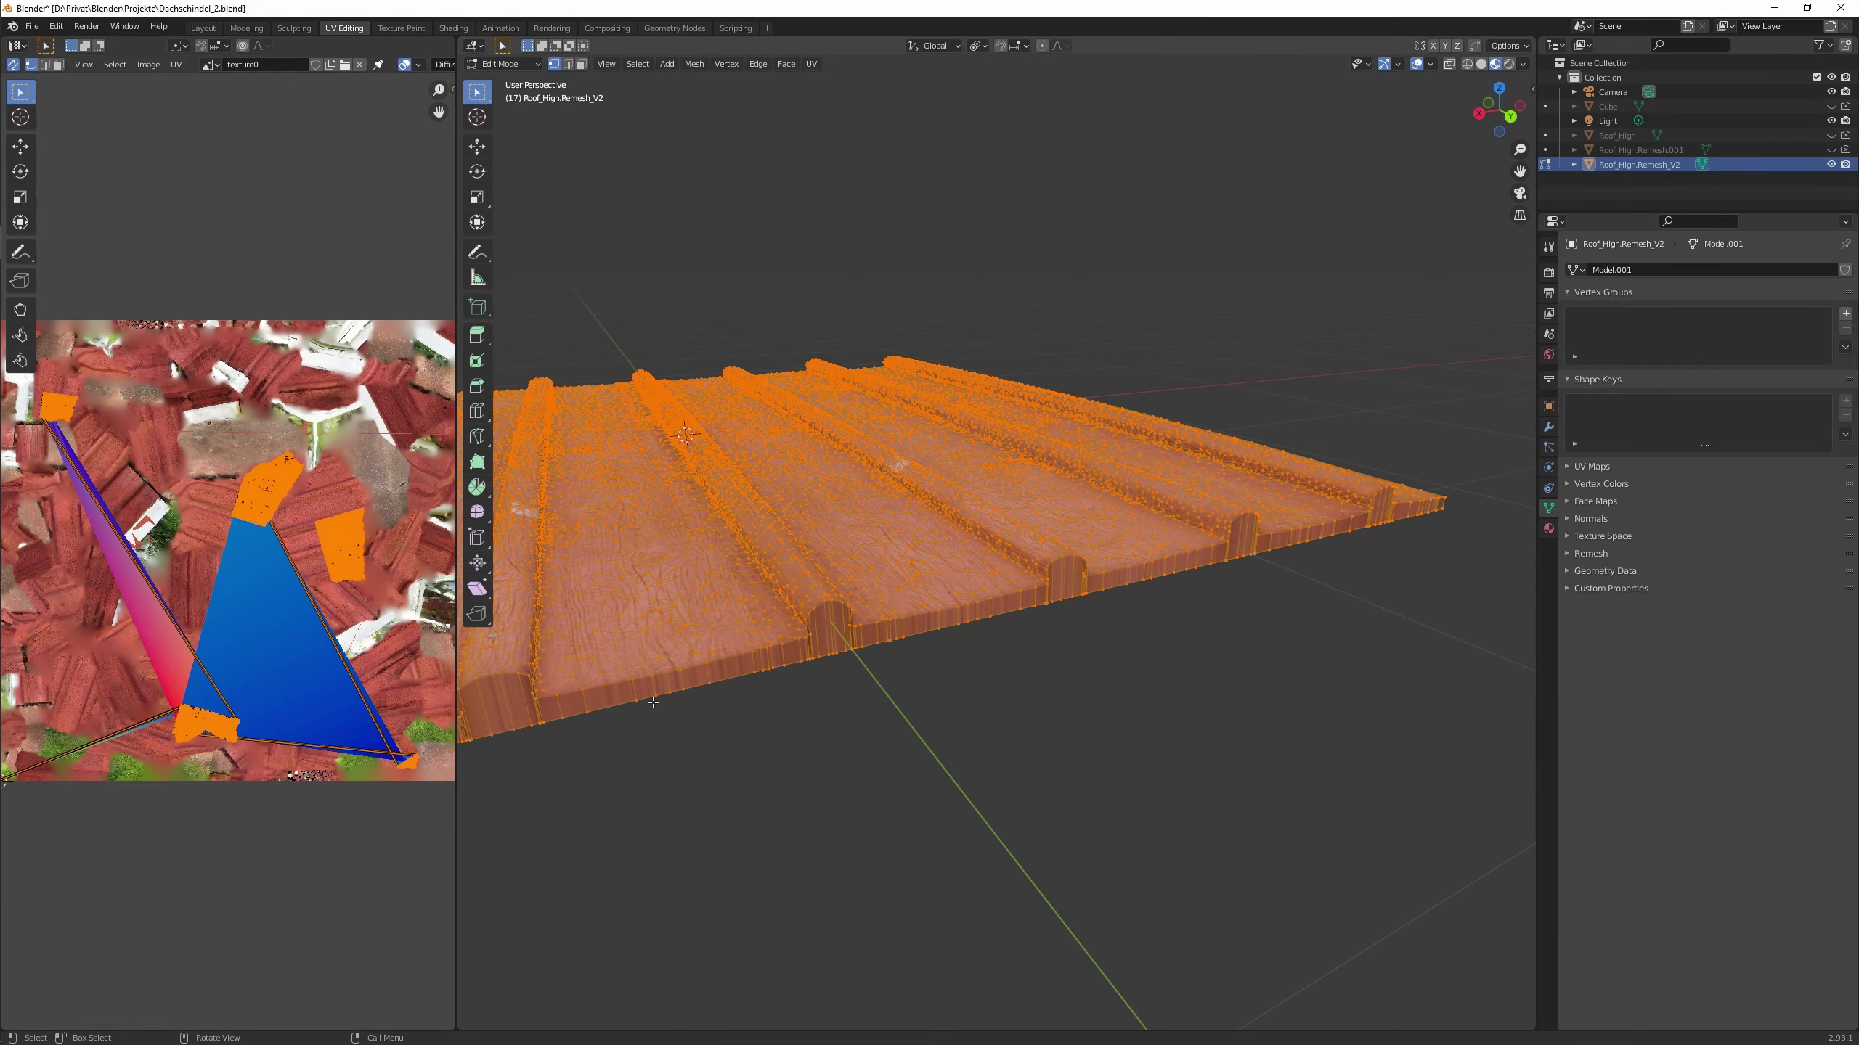
Finish resizing the UV island and save the blend file.
{"action": "key", "text": "alt+a"}
{"action": "mouse_move", "coordinate": [653, 702]}
{"action": "middle_mouse_down"}
{"action": "mouse_move", "coordinate": [958, 407]}
{"action": "mouse_move", "coordinate": [979, 888]}
{"action": "mouse_move", "coordinate": [821, 685]}
{"action": "middle_mouse_up"}
{"action": "key", "text": "3"}
{"action": "key", "text": "2"}
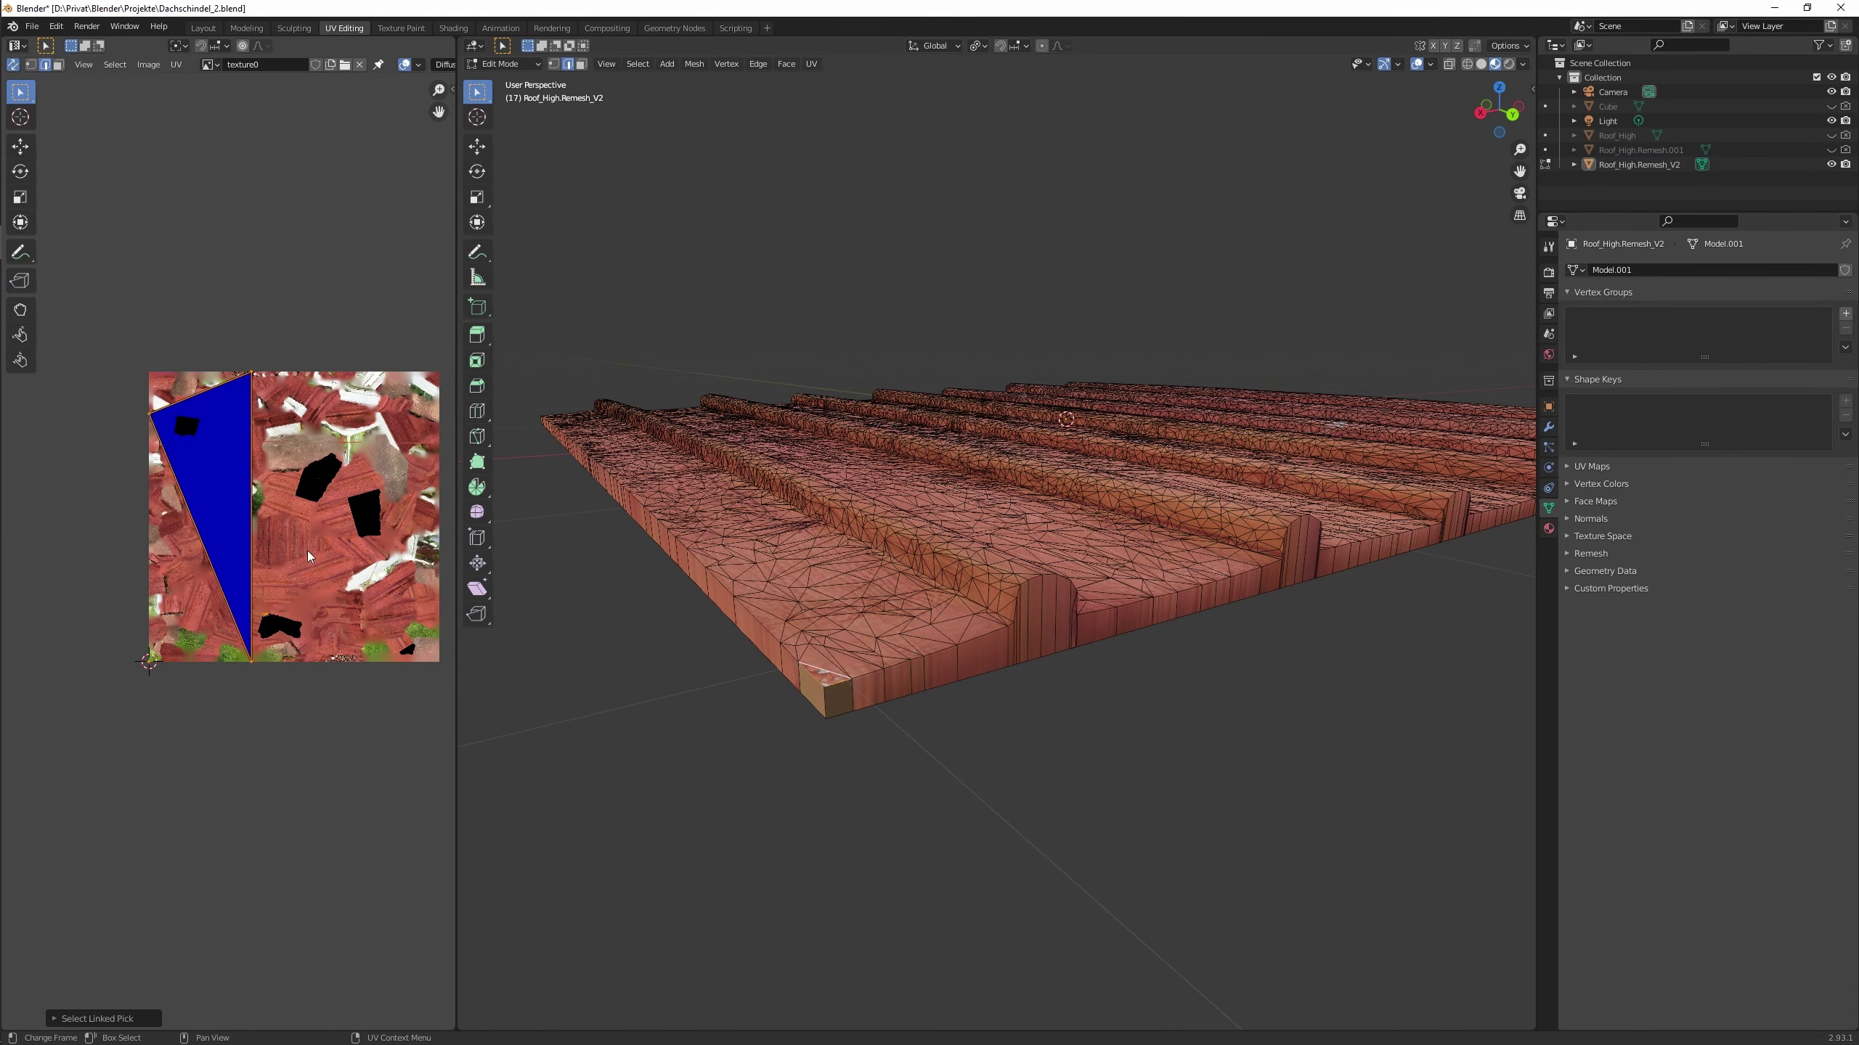
{"action": "key", "text": "Escape"}
{"action": "key", "text": "ctrl+s"}
Select the whole roof mesh, frame it, and return to Object Mode.
{"action": "key", "text": "a"}
{"action": "key", "text": "KP_Decimal"}
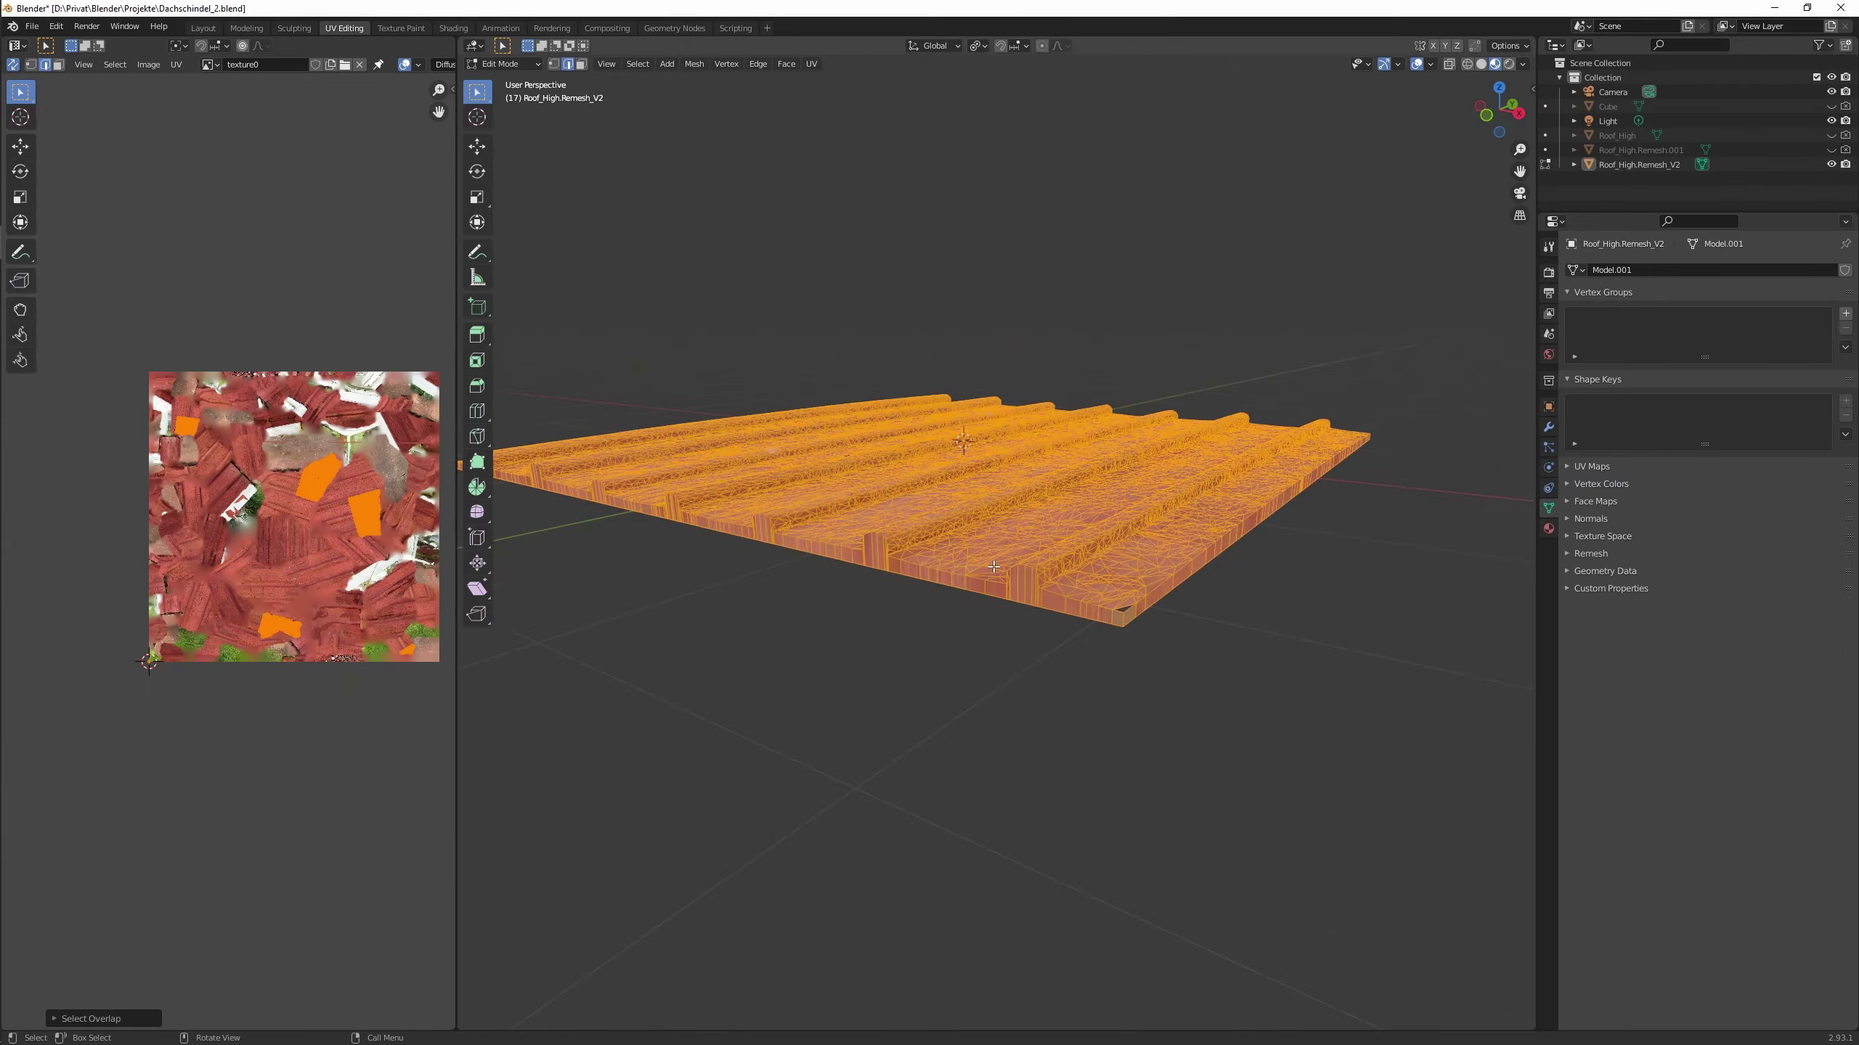
{"action": "key", "text": "Tab"}
{"action": "scroll", "coordinate": [304, 424], "scroll_direction": "up", "scroll_amount": 5}
{"action": "scroll", "coordinate": [304, 424], "scroll_direction": "down", "scroll_amount": 5}
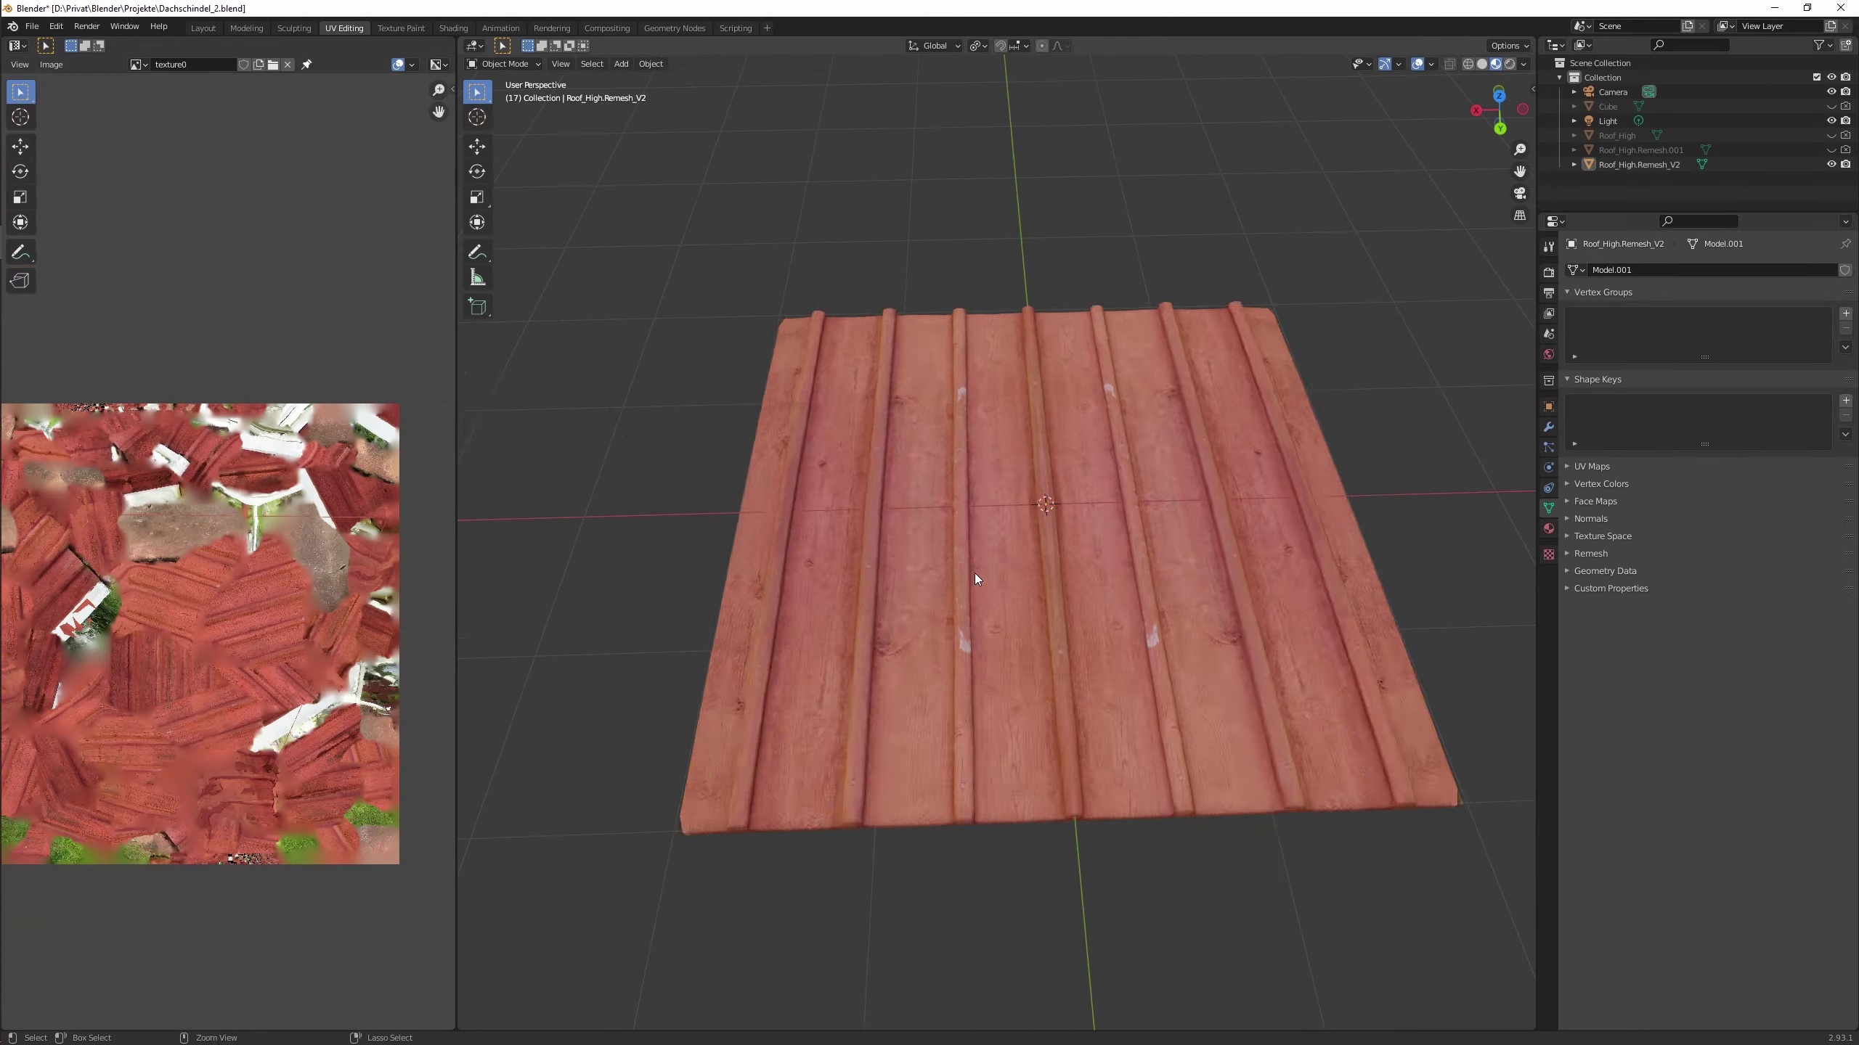
Inspect the roof mesh in Edit Mode from top and perspective views.
{"action": "key", "text": "Tab"}
{"action": "mouse_move", "coordinate": [951, 585]}
{"action": "middle_mouse_down"}
{"action": "mouse_move", "coordinate": [951, 513]}
{"action": "mouse_move", "coordinate": [1097, 586]}
{"action": "middle_mouse_up"}
{"action": "scroll", "coordinate": [1022, 833], "scroll_direction": "up", "scroll_amount": 4}
{"action": "key", "text": "KP_7"}
{"action": "scroll", "coordinate": [1022, 834], "scroll_direction": "up", "scroll_amount": 3}
{"action": "scroll", "coordinate": [1203, 635], "scroll_direction": "down", "scroll_amount": 5}
{"action": "middle_click_drag", "start_coordinate": [1204, 634], "coordinate": [1211, 298]}
{"action": "scroll", "coordinate": [1212, 299], "scroll_direction": "up", "scroll_amount": 5}
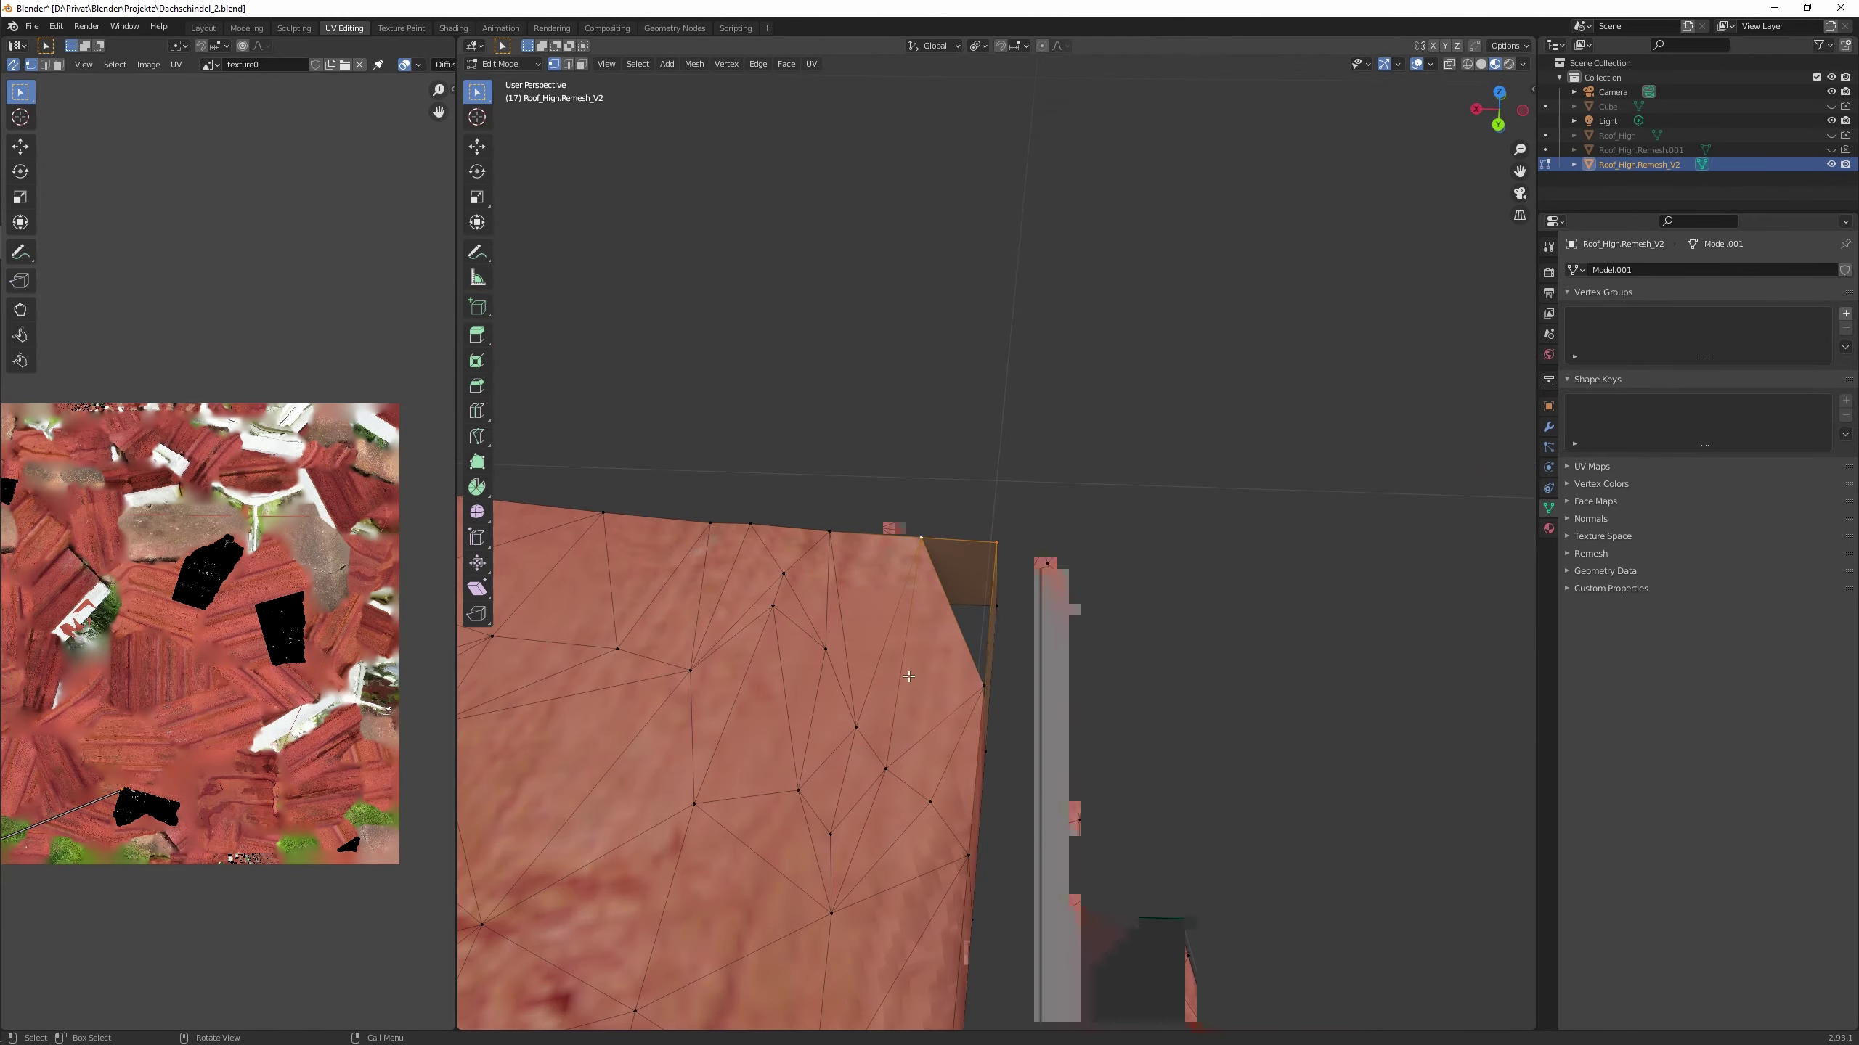
{"action": "scroll", "coordinate": [1211, 298], "scroll_direction": "down", "scroll_amount": 8}
Duplicate the roof in Object Mode and rename the copy Roof_High.Remesh_V2.NEWUV.
{"action": "key", "text": "Tab"}
{"action": "key", "text": "shift+d"}
{"action": "key", "text": "Escape"}
{"action": "double_click", "coordinate": [1654, 178]}
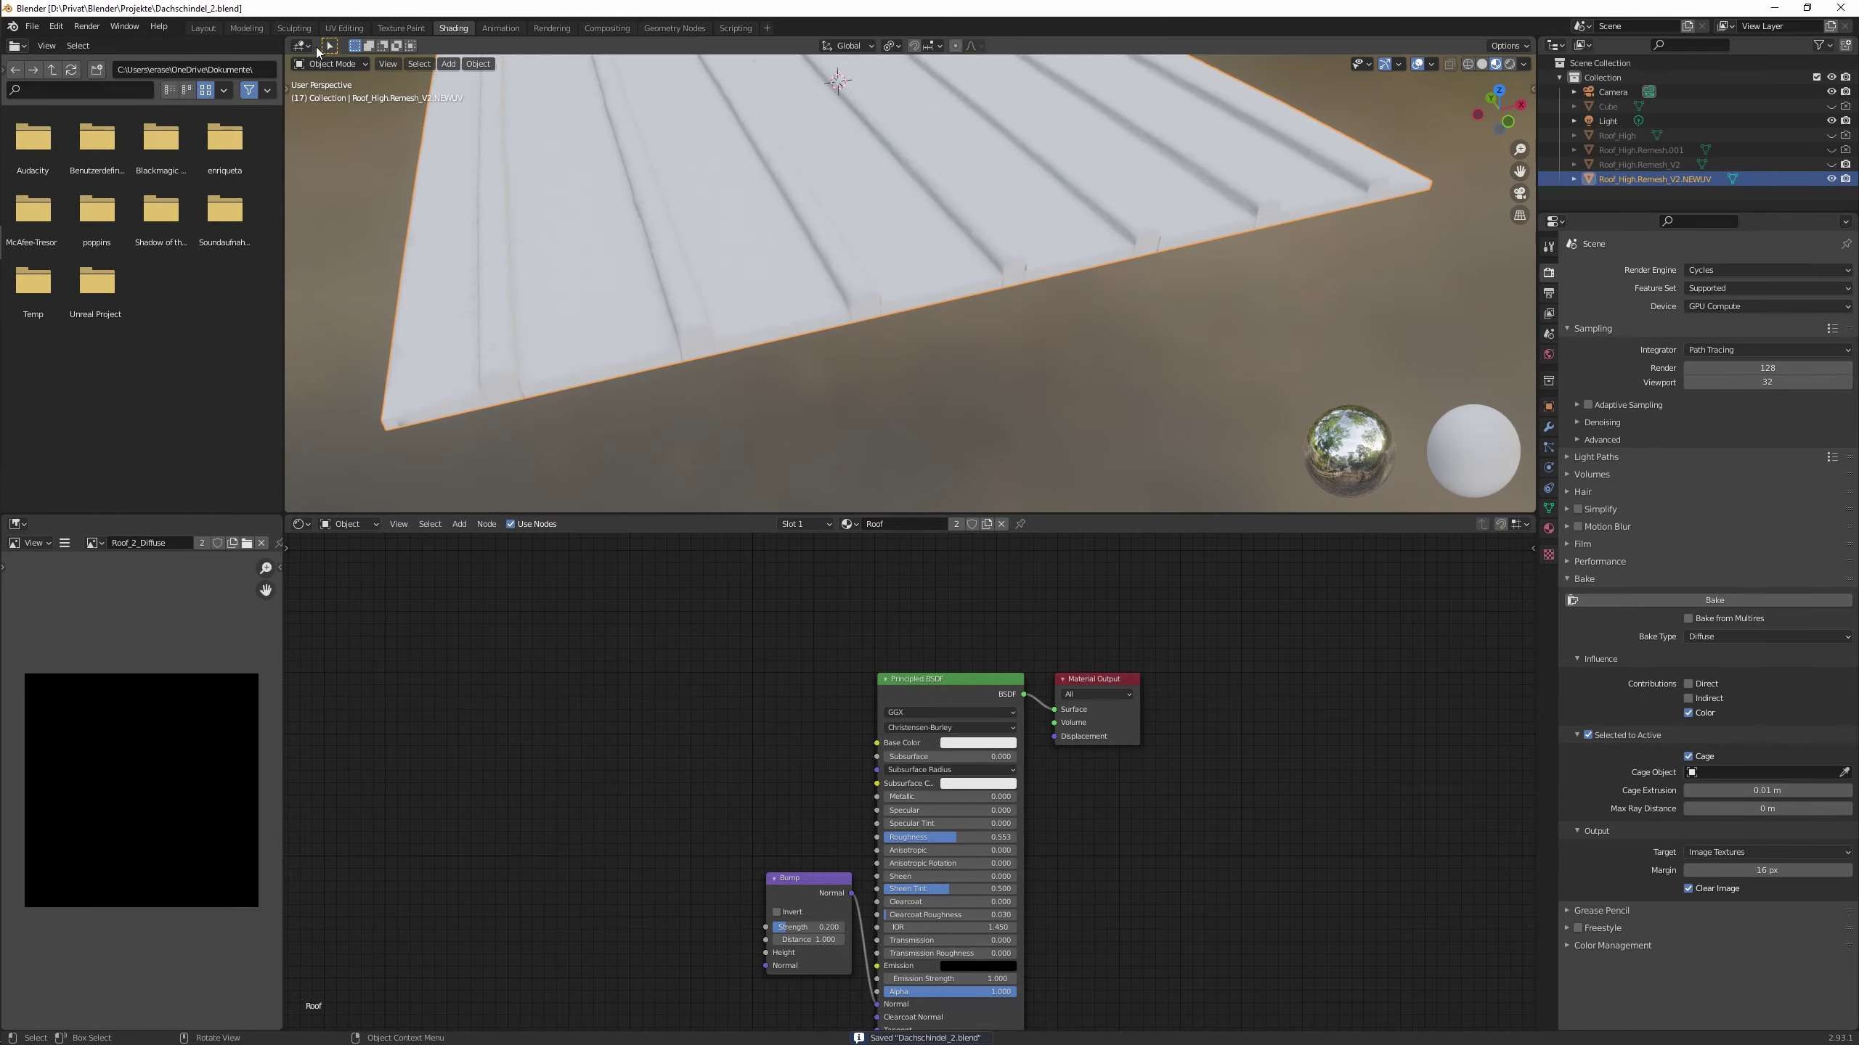
Select the entire NEWUV roof copy's mesh in Edit Mode and start Smart UV Project.
{"action": "key", "text": "a"}
{"action": "key", "text": "u"}
{"action": "key", "text": "Tab"}
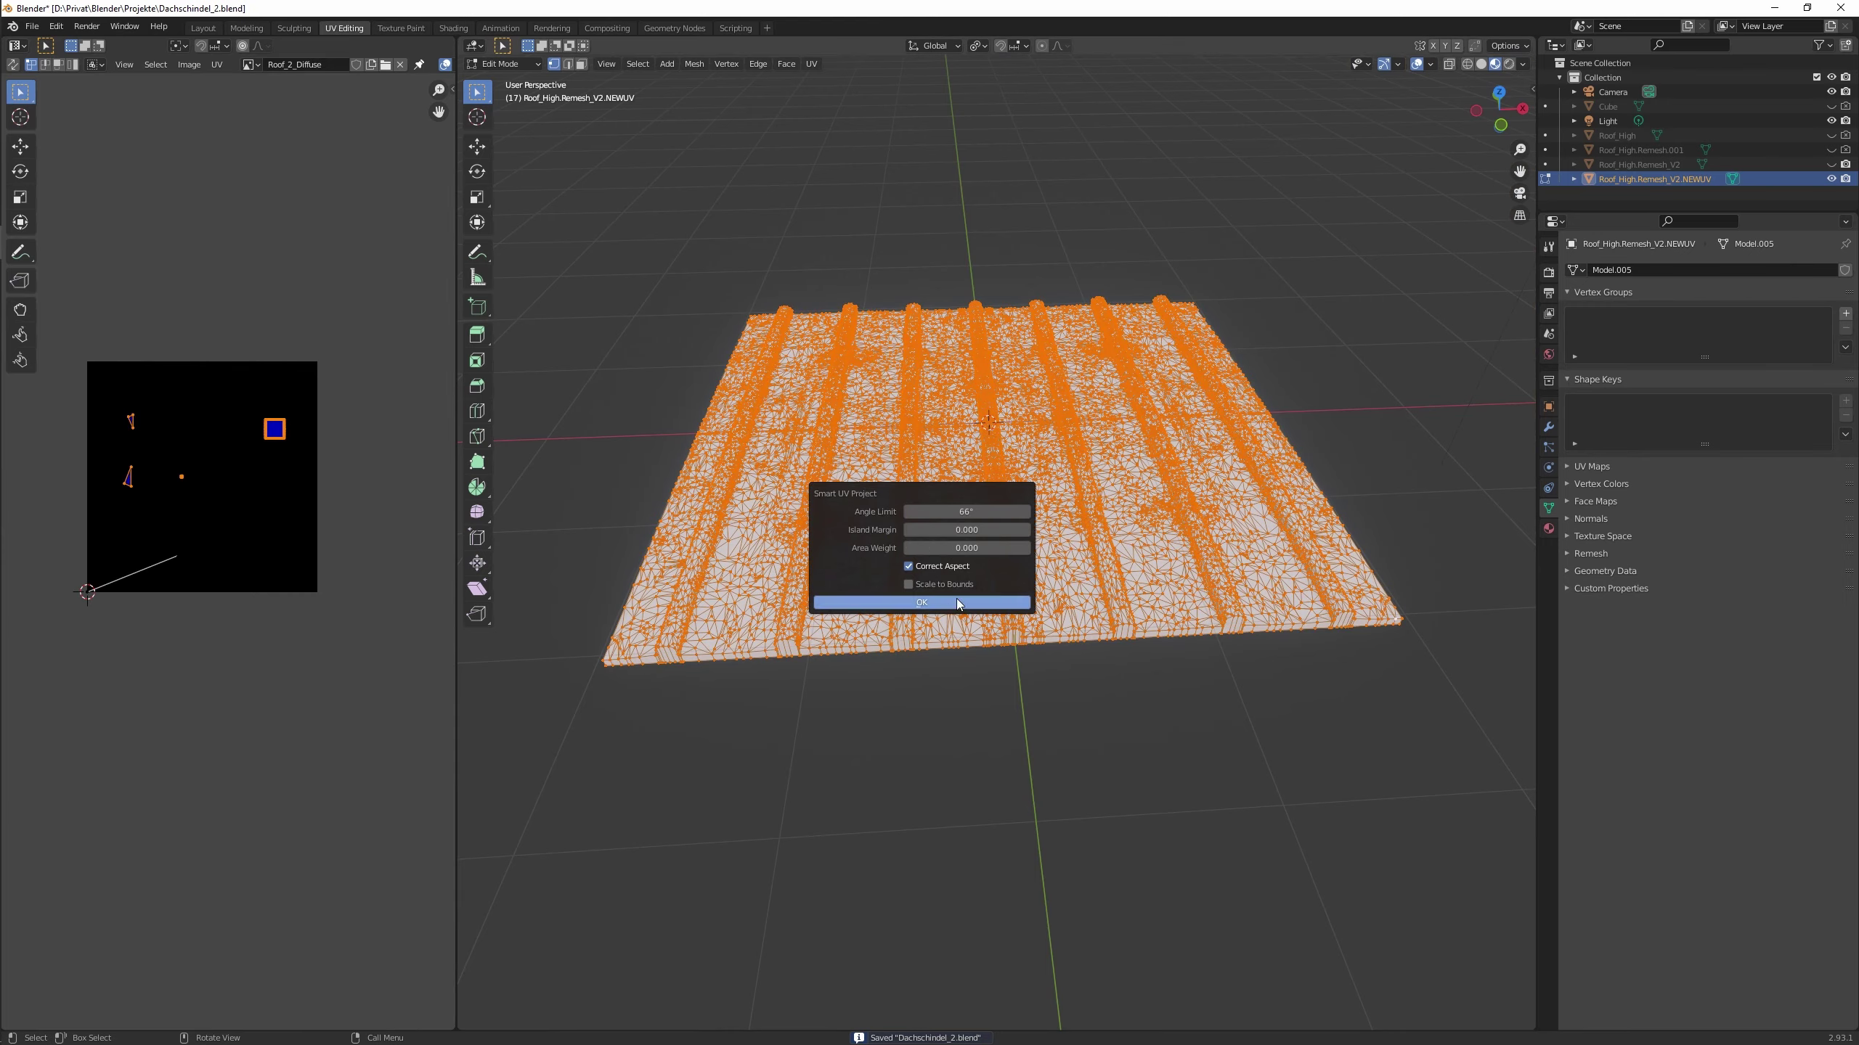
Confirm the Smart UV Project unwrap and select the overlapping UV islands.
{"action": "left_click", "coordinate": [155, 64]}
{"action": "left_click", "coordinate": [161, 269]}
{"action": "scroll", "coordinate": [161, 270], "scroll_direction": "up", "scroll_amount": 4}
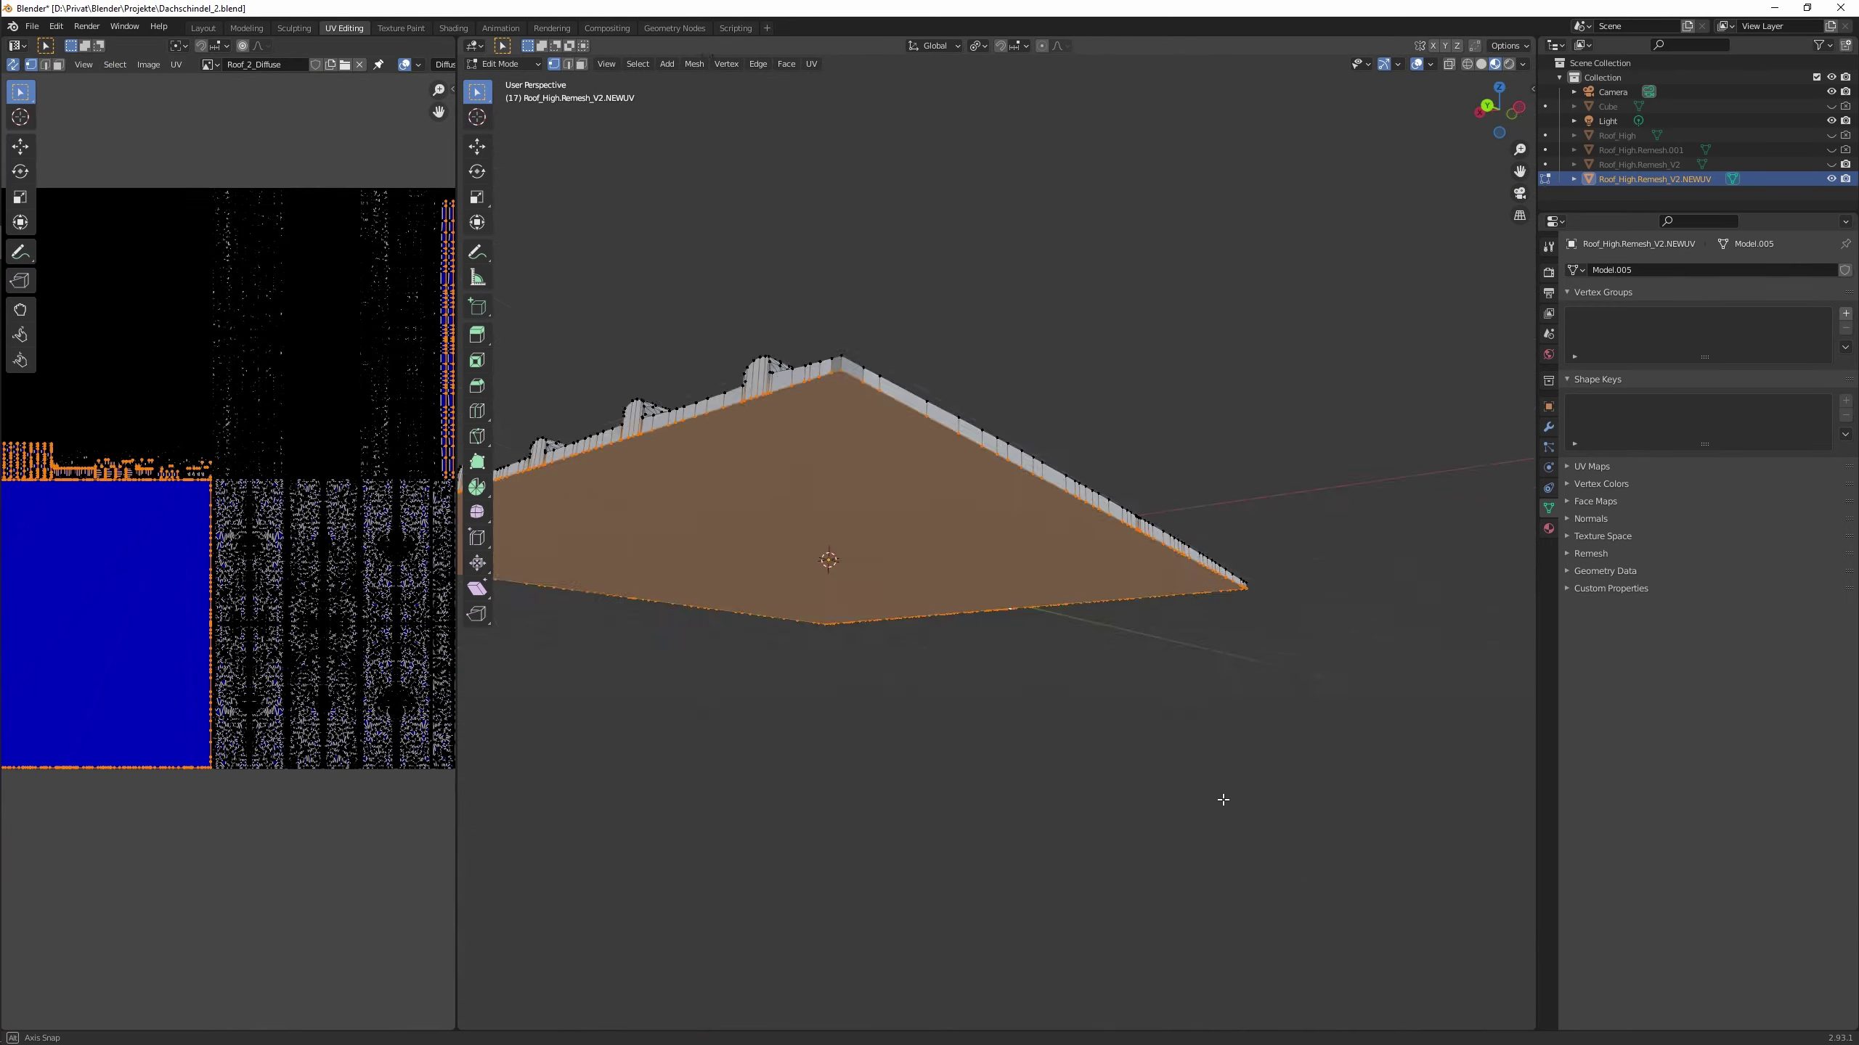
Re-project the roof copy's underside UVs from a bottom view with Project from View.
{"action": "key", "text": "ctrl+KP_7"}
{"action": "key", "text": "ctrl+p"}
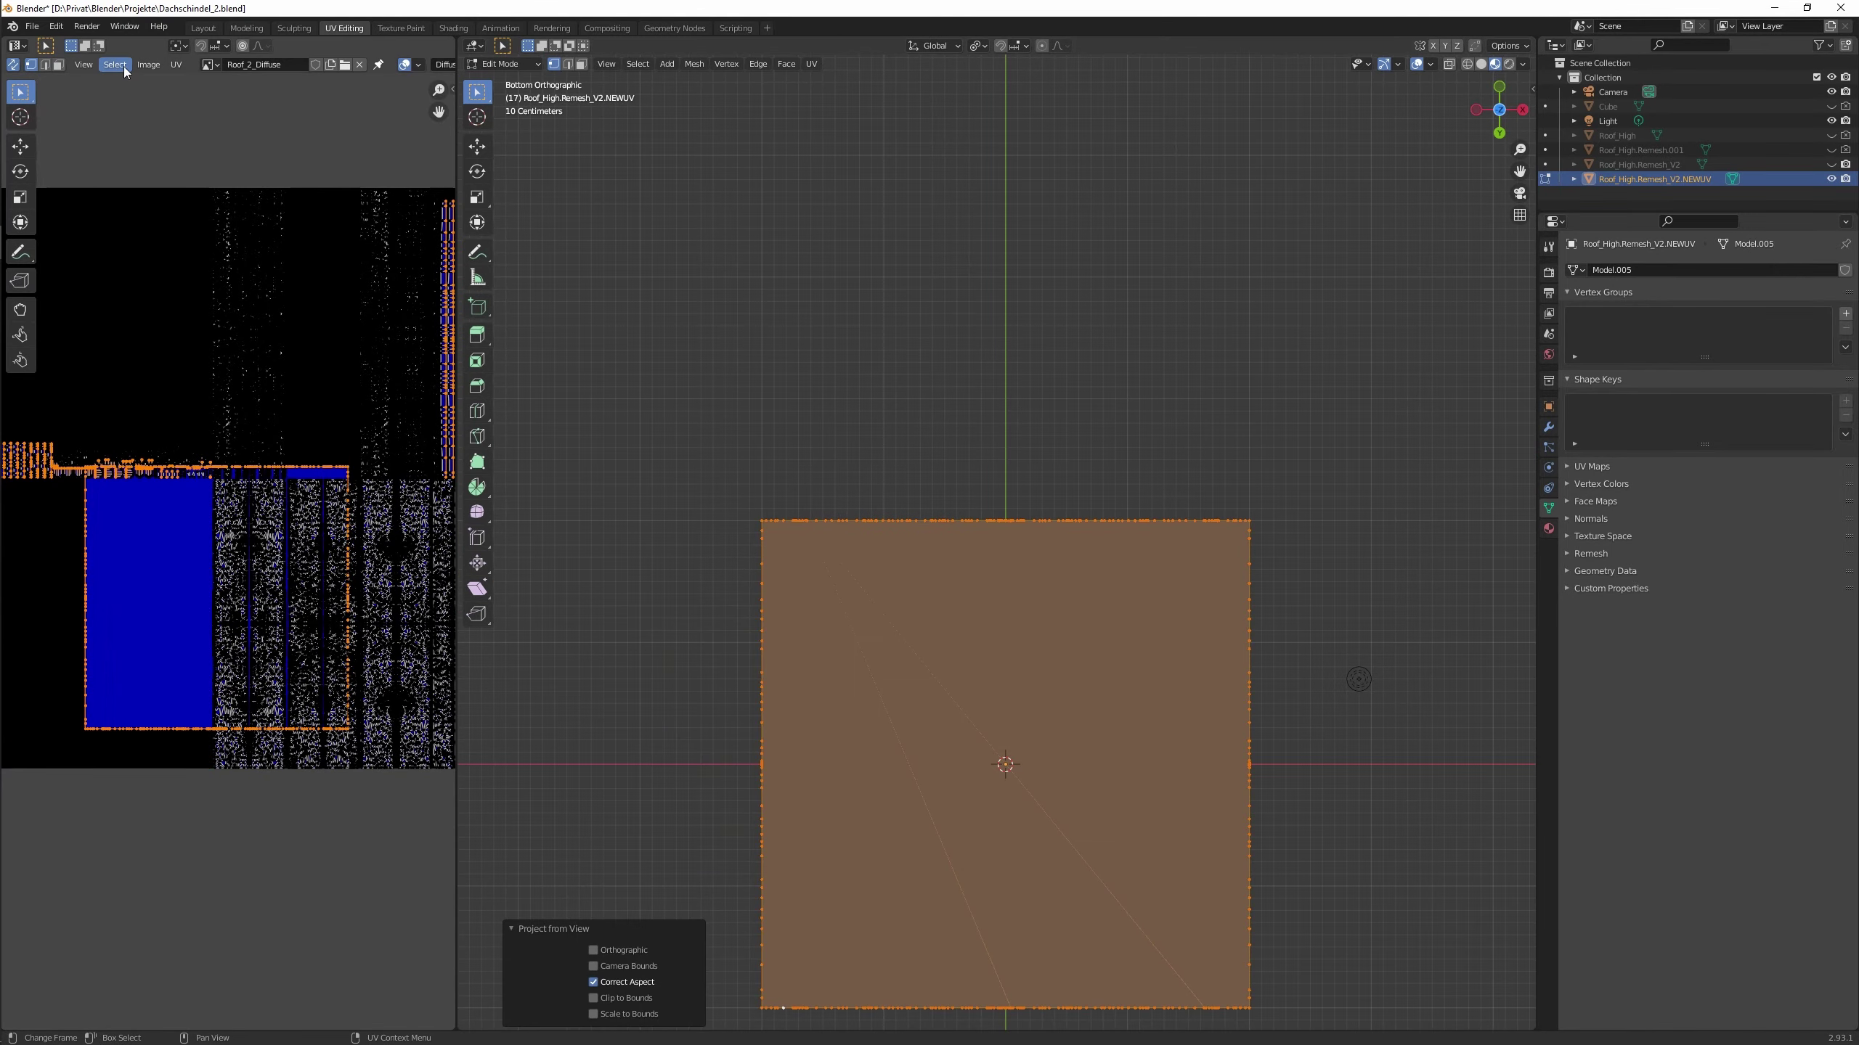
{"action": "left_click", "coordinate": [12, 64]}
{"action": "mouse_move", "coordinate": [817, 631]}
{"action": "middle_mouse_down"}
{"action": "mouse_move", "coordinate": [1032, 807]}
{"action": "mouse_move", "coordinate": [827, 556]}
{"action": "middle_mouse_up"}
{"action": "right_click", "coordinate": [827, 552]}
Reselect the whole mesh and select overlapping UVs again with UV selection sync on.
{"action": "left_click", "coordinate": [827, 667]}
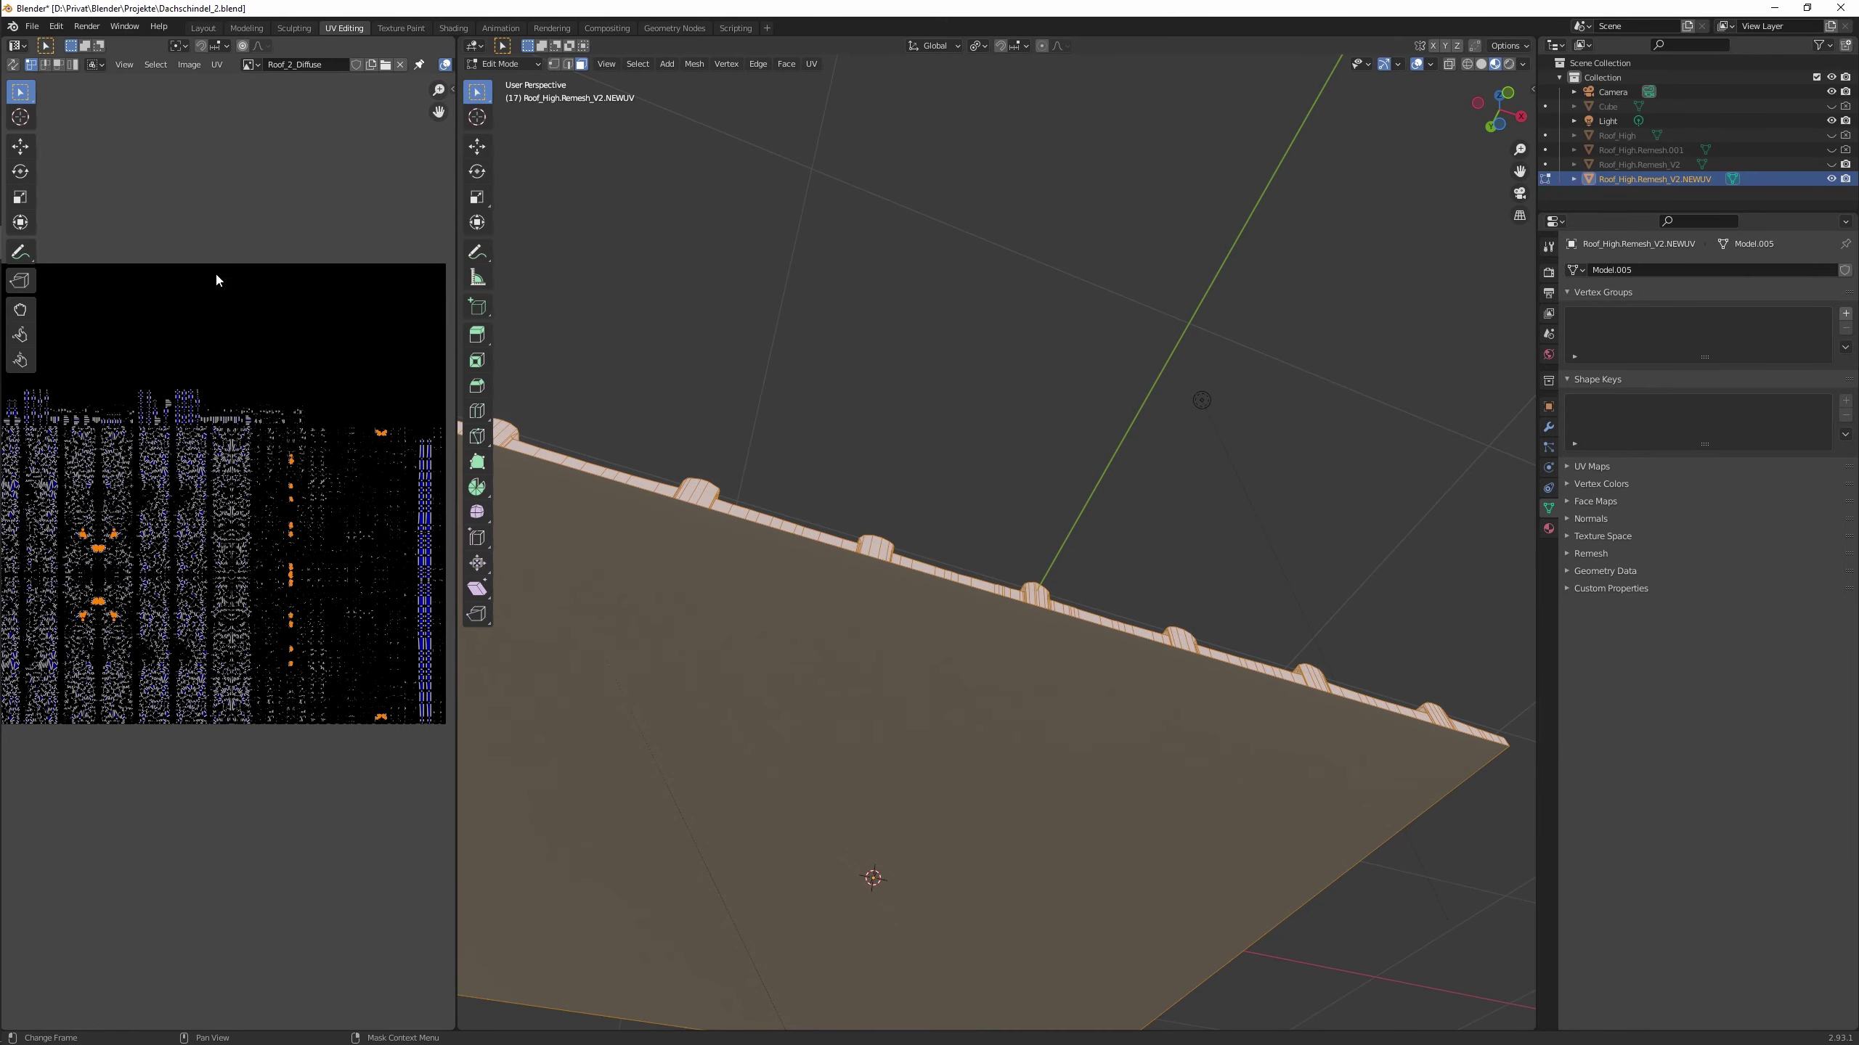
{"action": "key", "text": "3"}
{"action": "key", "text": "a"}
{"action": "key", "text": "1"}
{"action": "left_click", "coordinate": [156, 64]}
{"action": "left_click", "coordinate": [278, 312]}
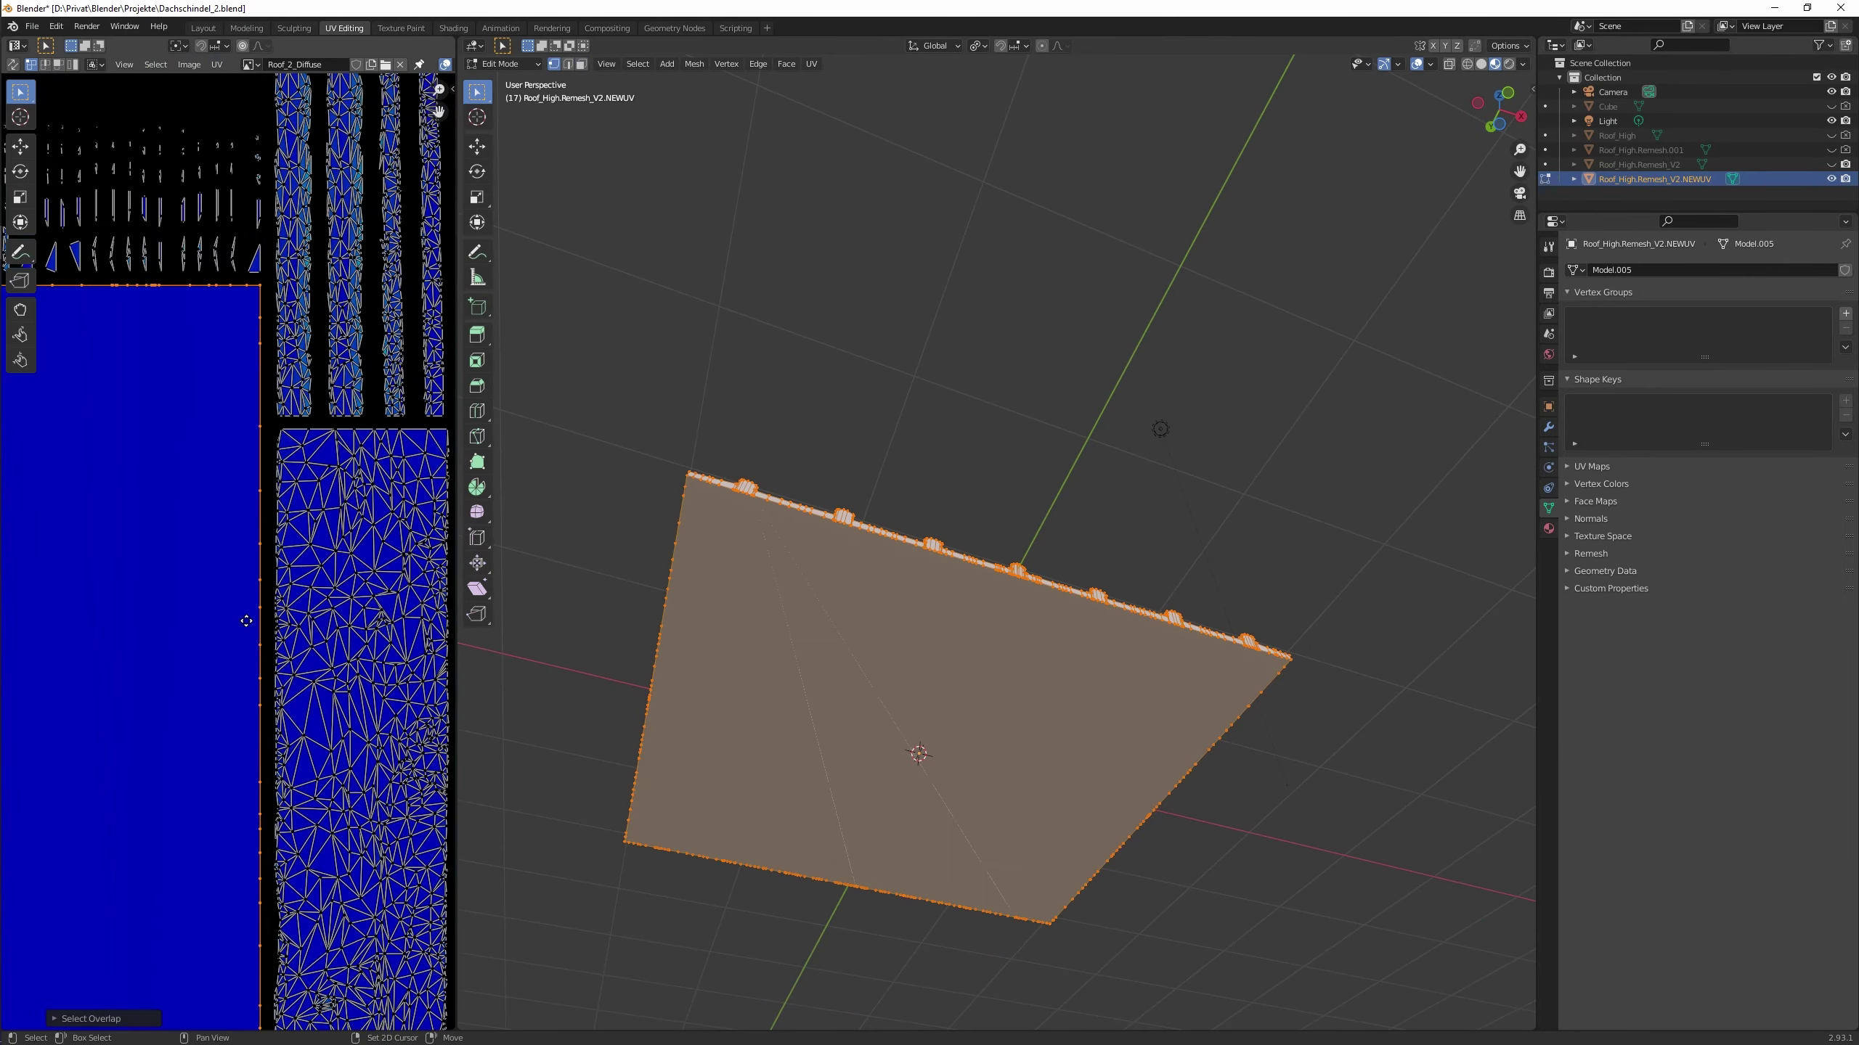
{"action": "key", "text": "ctrl+s"}
{"action": "middle_click_drag", "start_coordinate": [827, 659], "coordinate": [790, 746]}
{"action": "left_click", "coordinate": [13, 64]}
{"action": "scroll", "coordinate": [261, 394], "scroll_direction": "down", "scroll_amount": 3}
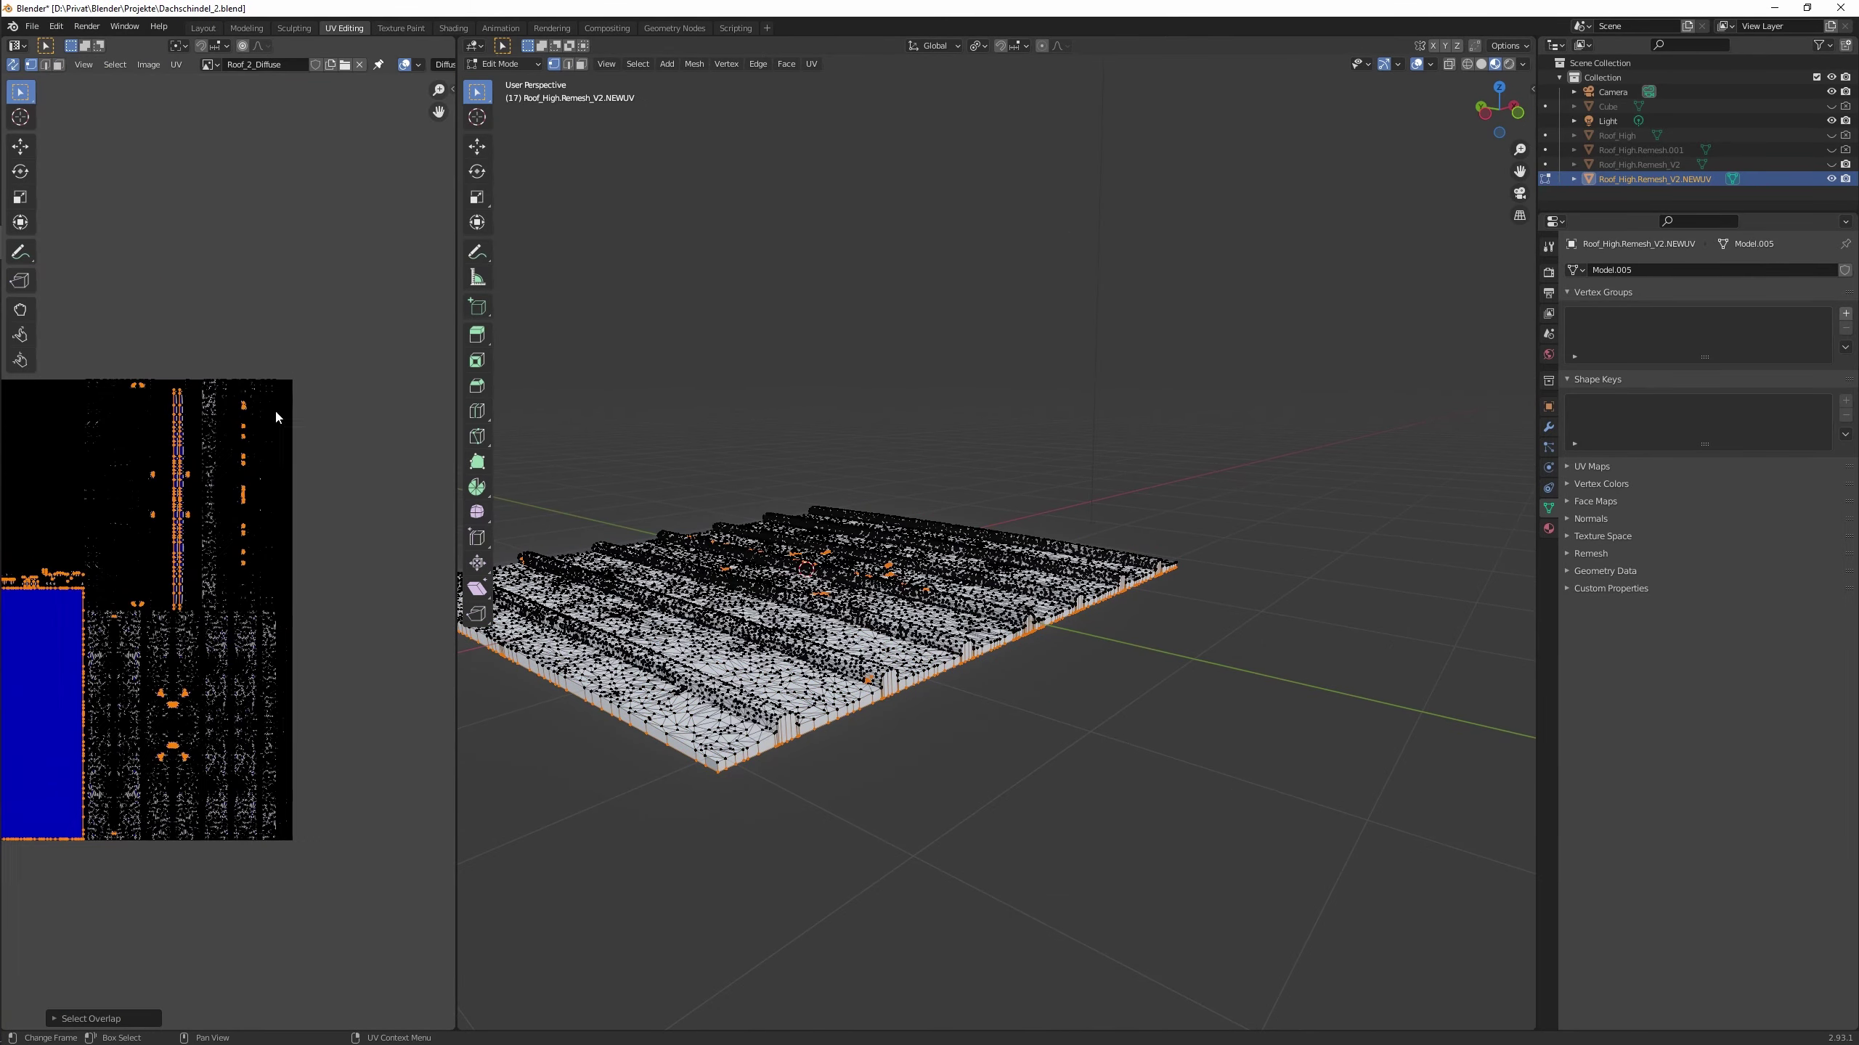
Fix the overlapping vertices from the top view with a vertex slide.
{"action": "key", "text": "KP_7"}
{"action": "scroll", "coordinate": [899, 452], "scroll_direction": "up", "scroll_amount": 8}
{"action": "scroll", "coordinate": [899, 453], "scroll_direction": "down", "scroll_amount": 8}
{"action": "scroll", "coordinate": [1011, 649], "scroll_direction": "up", "scroll_amount": 8}
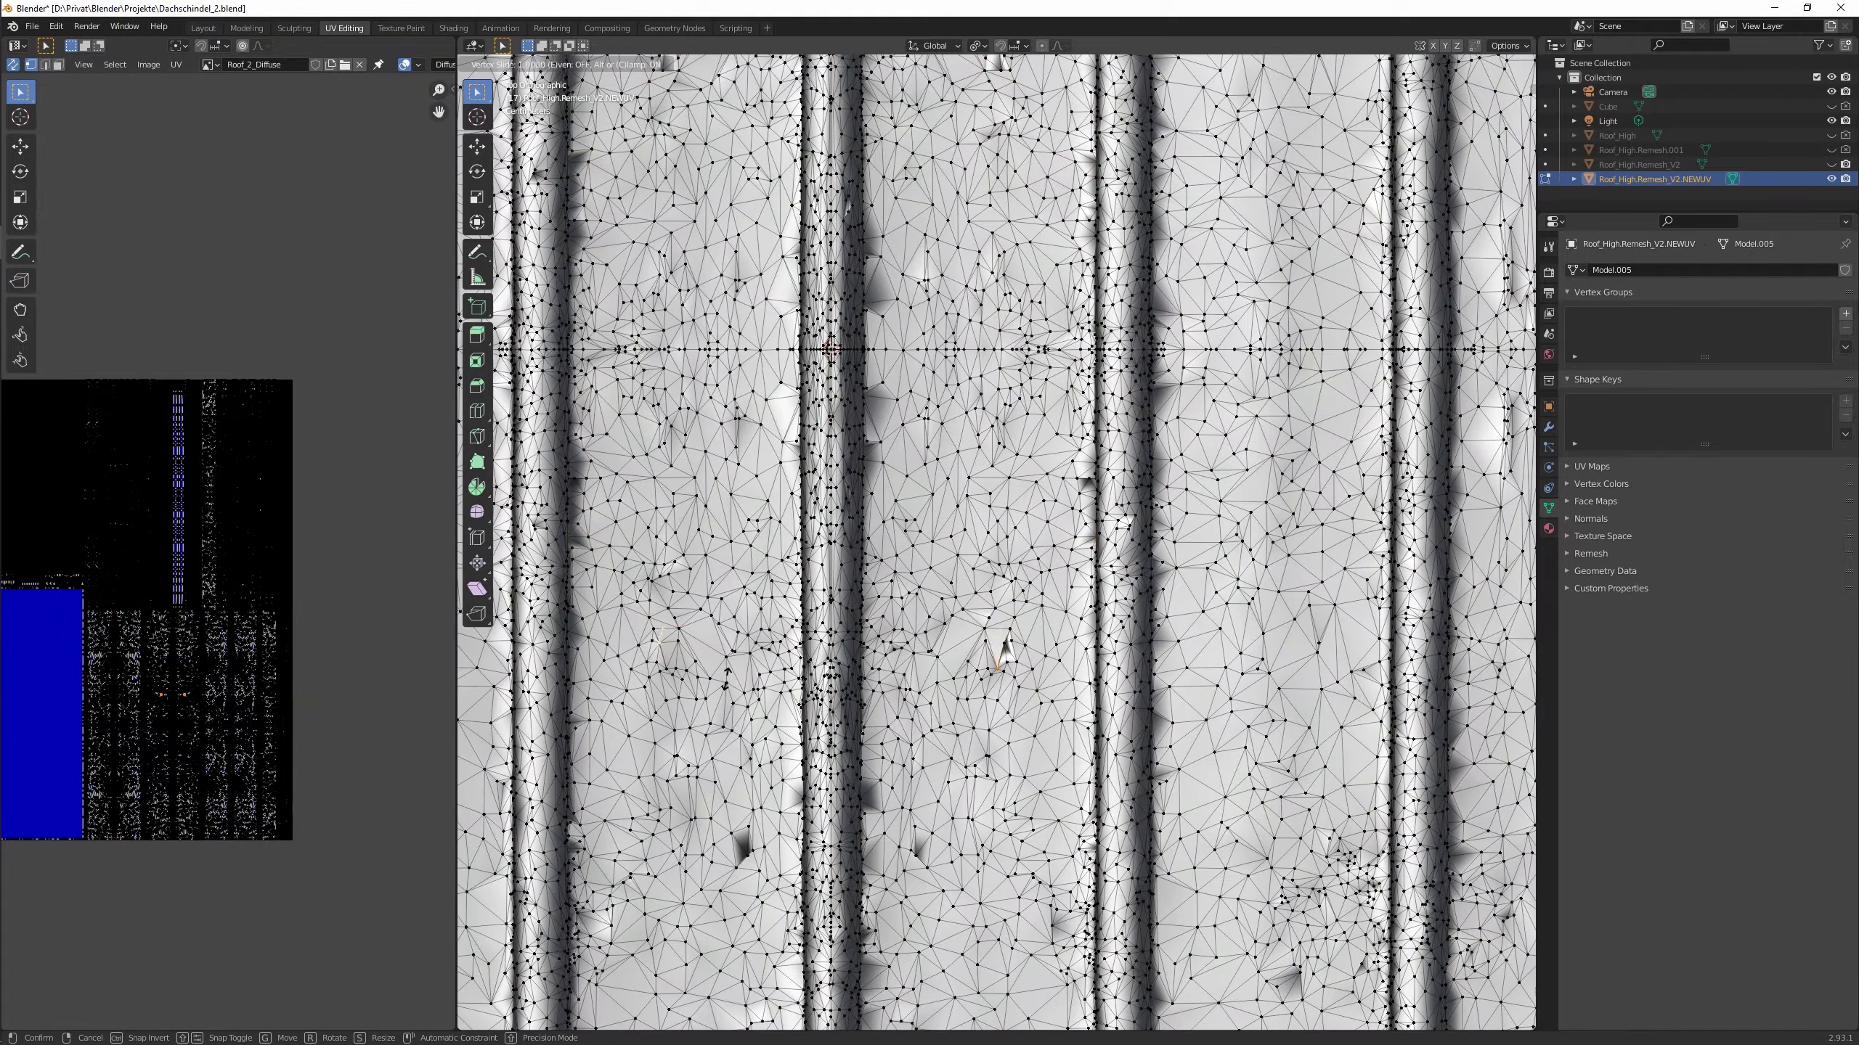
{"action": "left_click", "coordinate": [1010, 649]}
{"action": "scroll", "coordinate": [1010, 649], "scroll_direction": "down", "scroll_amount": 8}
{"action": "middle_click_drag", "start_coordinate": [996, 512], "coordinate": [951, 366]}
Make Roof_High.Remesh_V2 active and show its Diffuse bake settings (cage, 16 px margin).
{"action": "left_click", "coordinate": [1639, 164]}
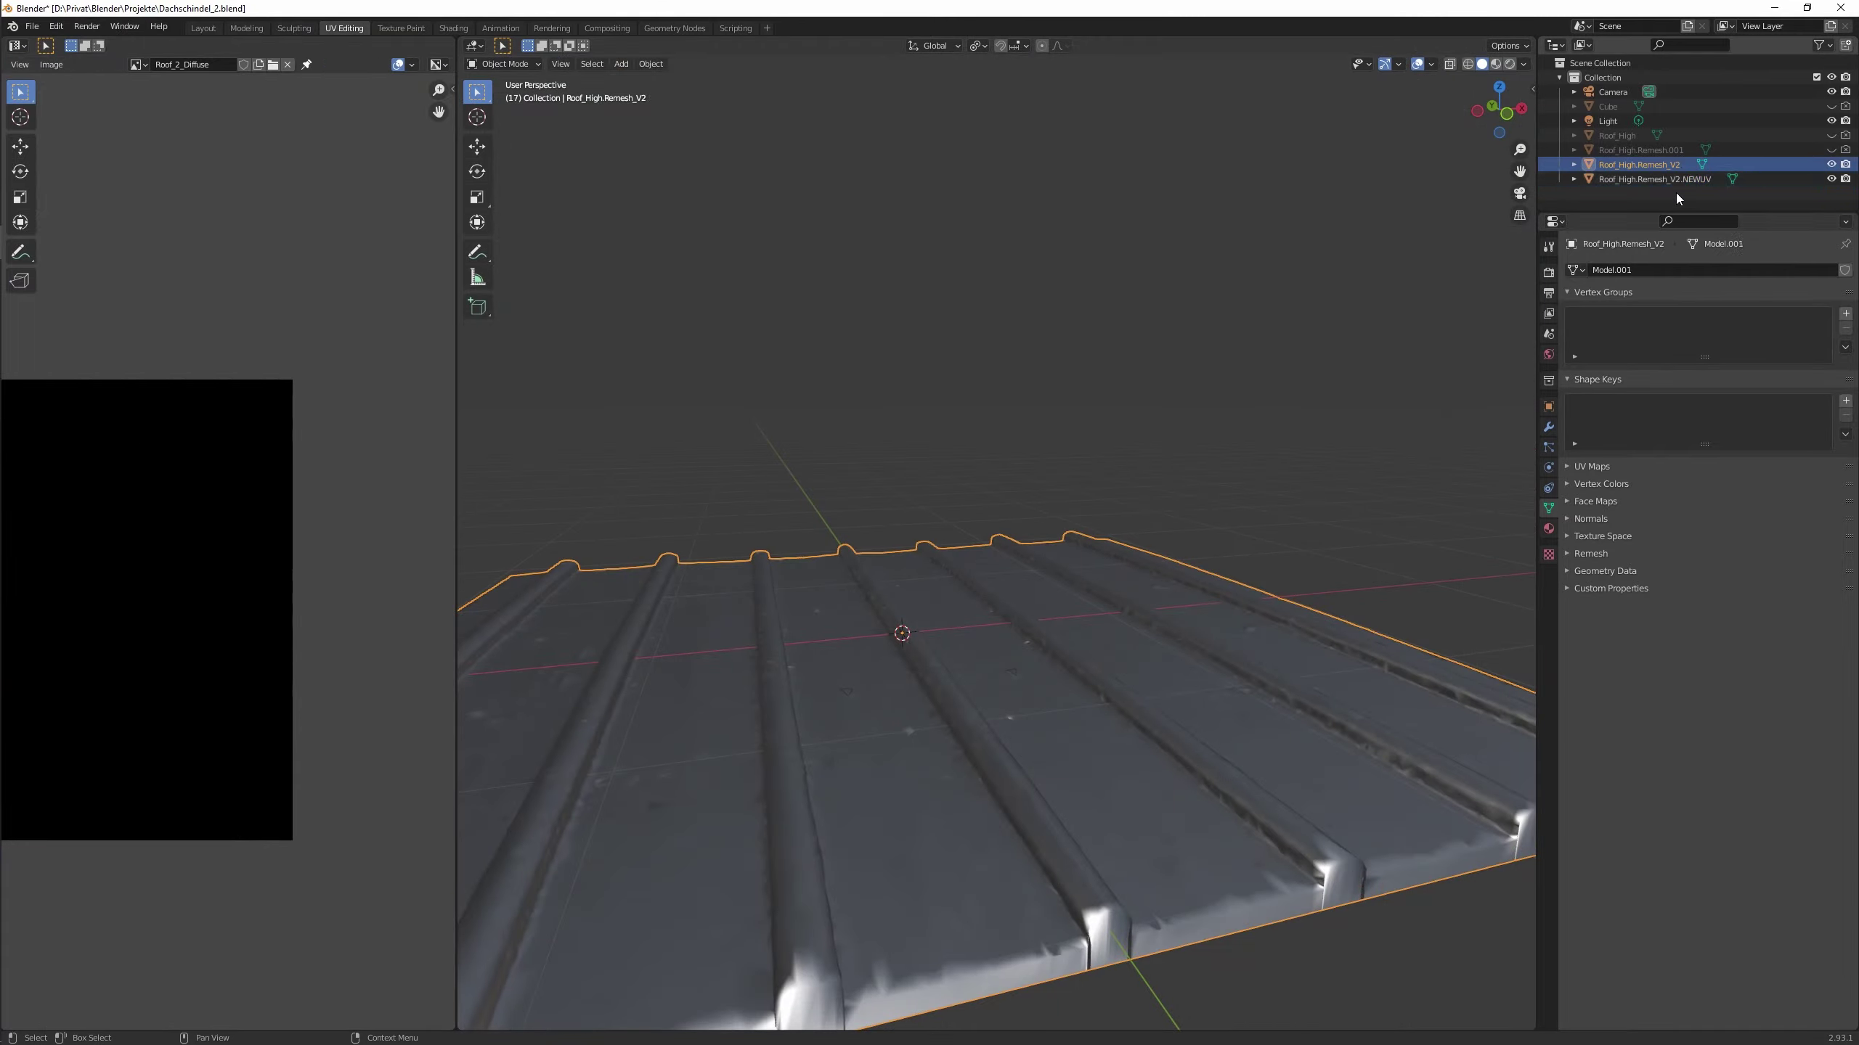
{"action": "left_click", "coordinate": [1548, 271]}
{"action": "key", "text": "ctrl+Page_Down"}
{"action": "key", "text": "ctrl+Page_Down"}
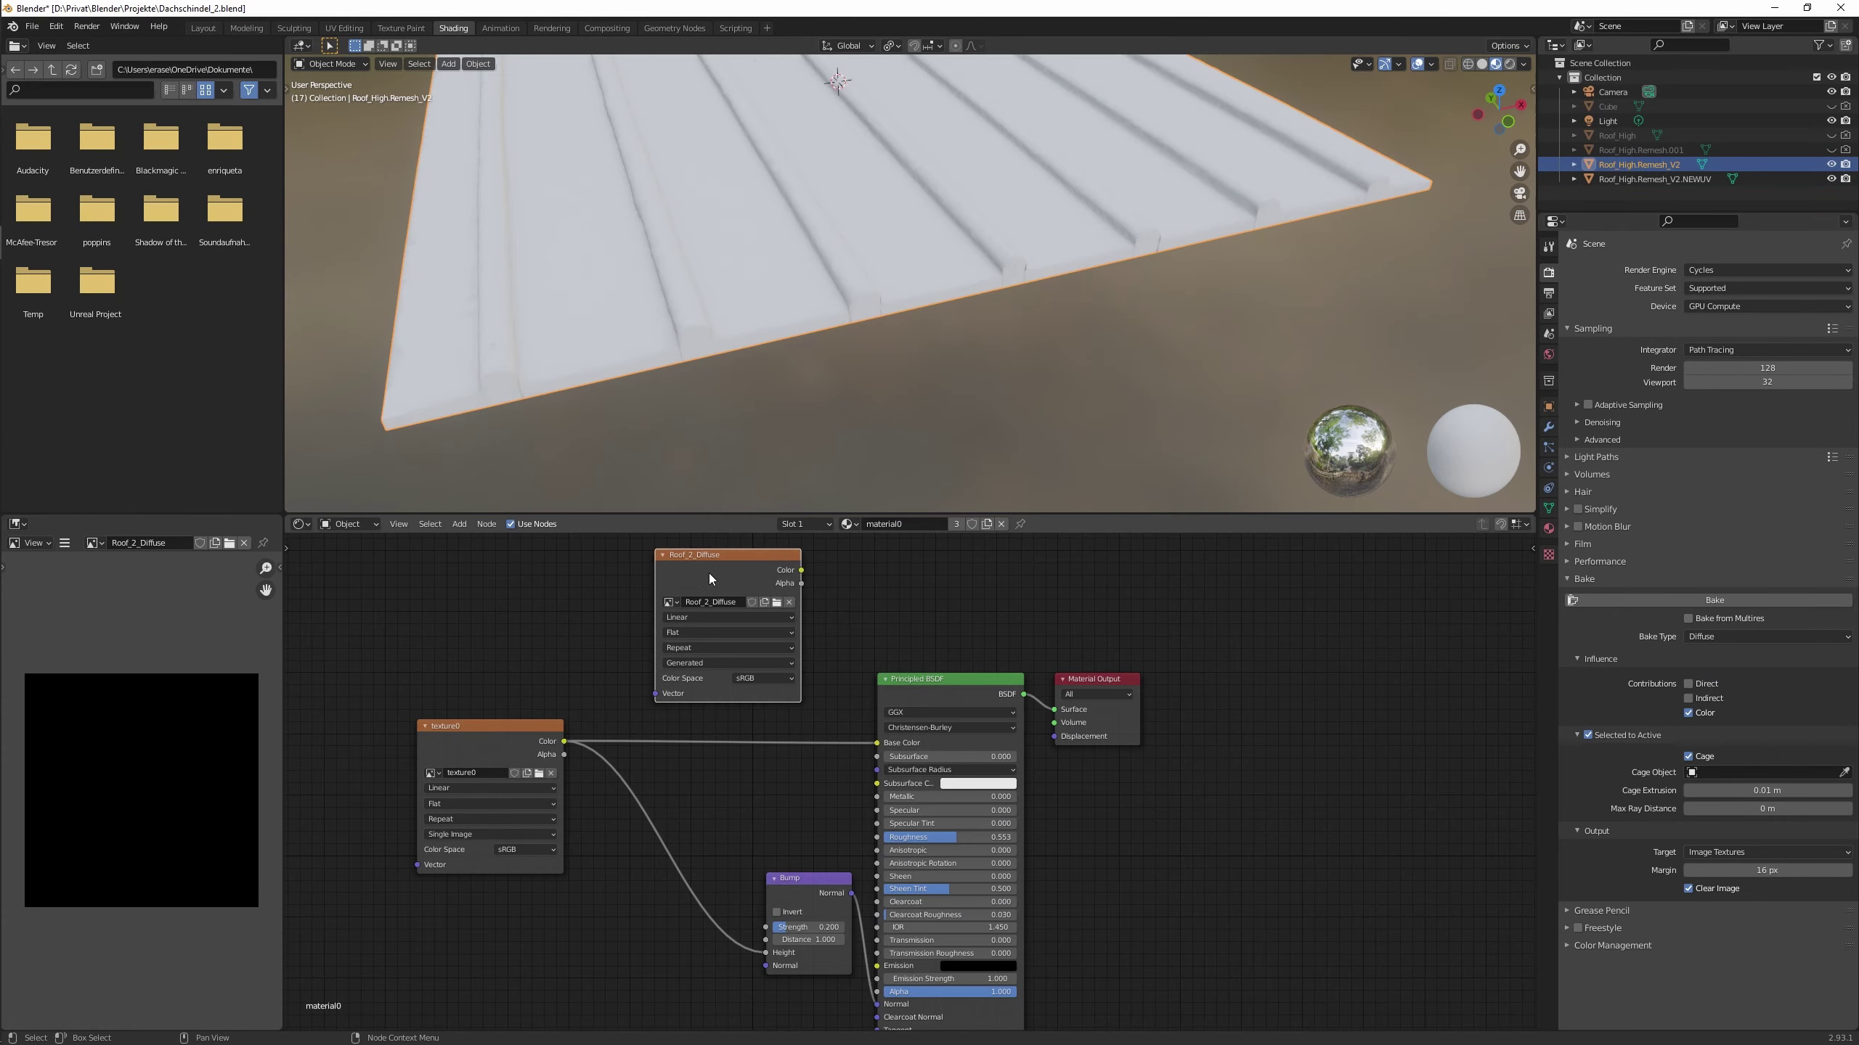
Select Remesh_V2 and the NEWUV copy, disable the cage and run a Diffuse bake, retrying after errors.
{"action": "left_click", "coordinate": [1637, 180], "text": "ctrl"}
{"action": "left_click", "coordinate": [1688, 756]}
{"action": "left_click", "coordinate": [1710, 602]}
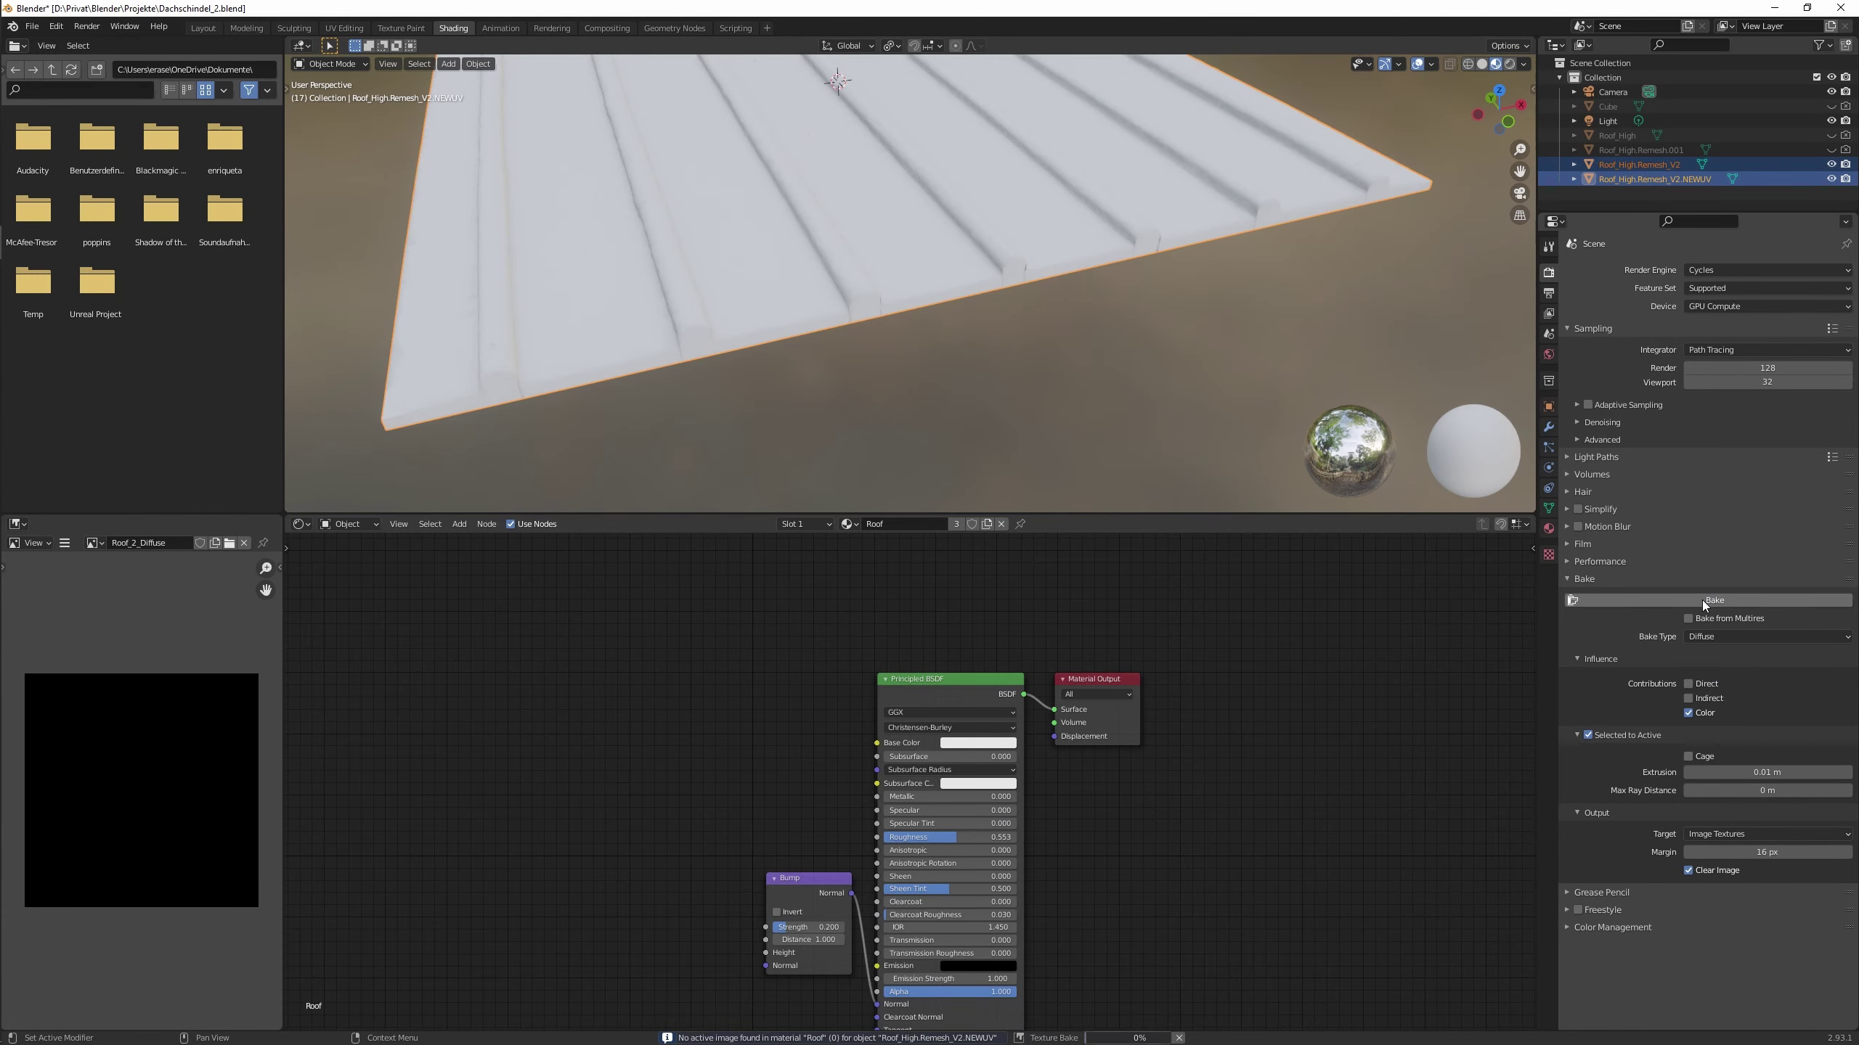
{"action": "left_click", "coordinate": [1640, 164], "text": "ctrl"}
{"action": "left_click", "coordinate": [1690, 597]}
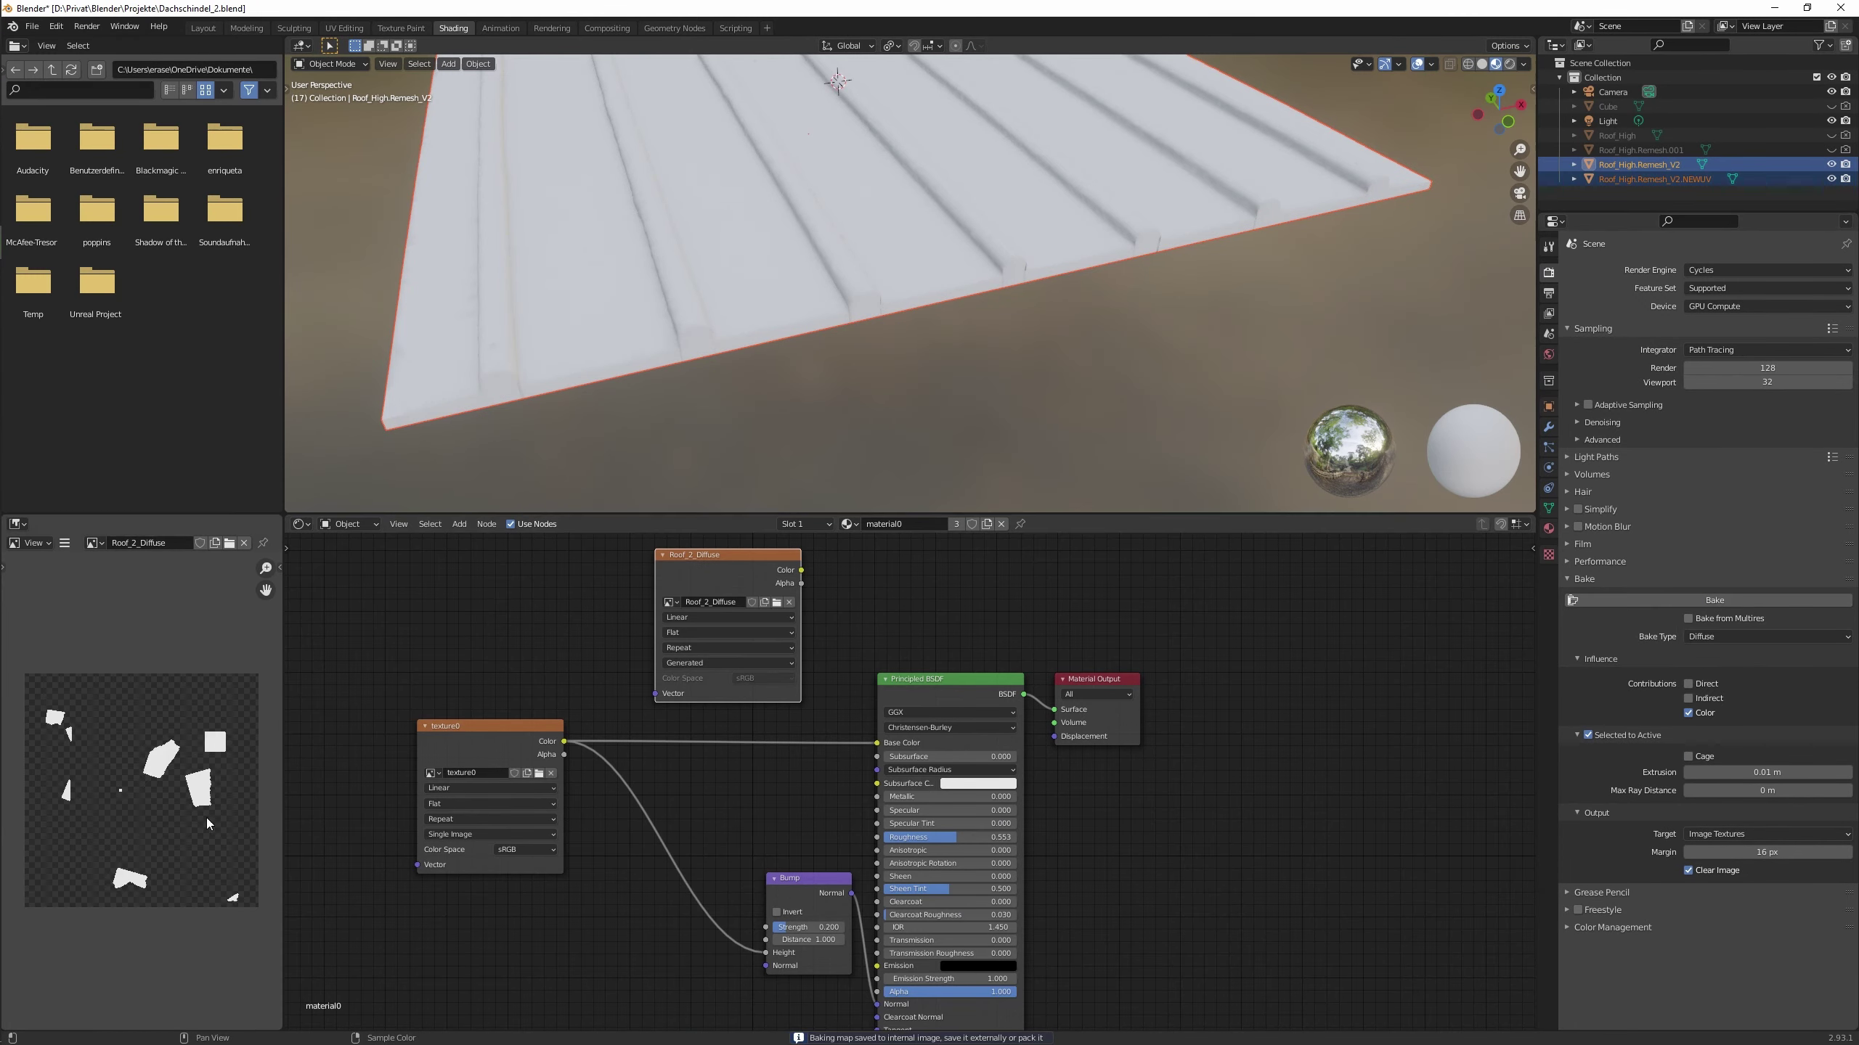
Frame all nodes and reselect the bake objects, ending with only the NEWUV copy selected.
{"action": "scroll", "coordinate": [181, 742], "scroll_direction": "up", "scroll_amount": 1}
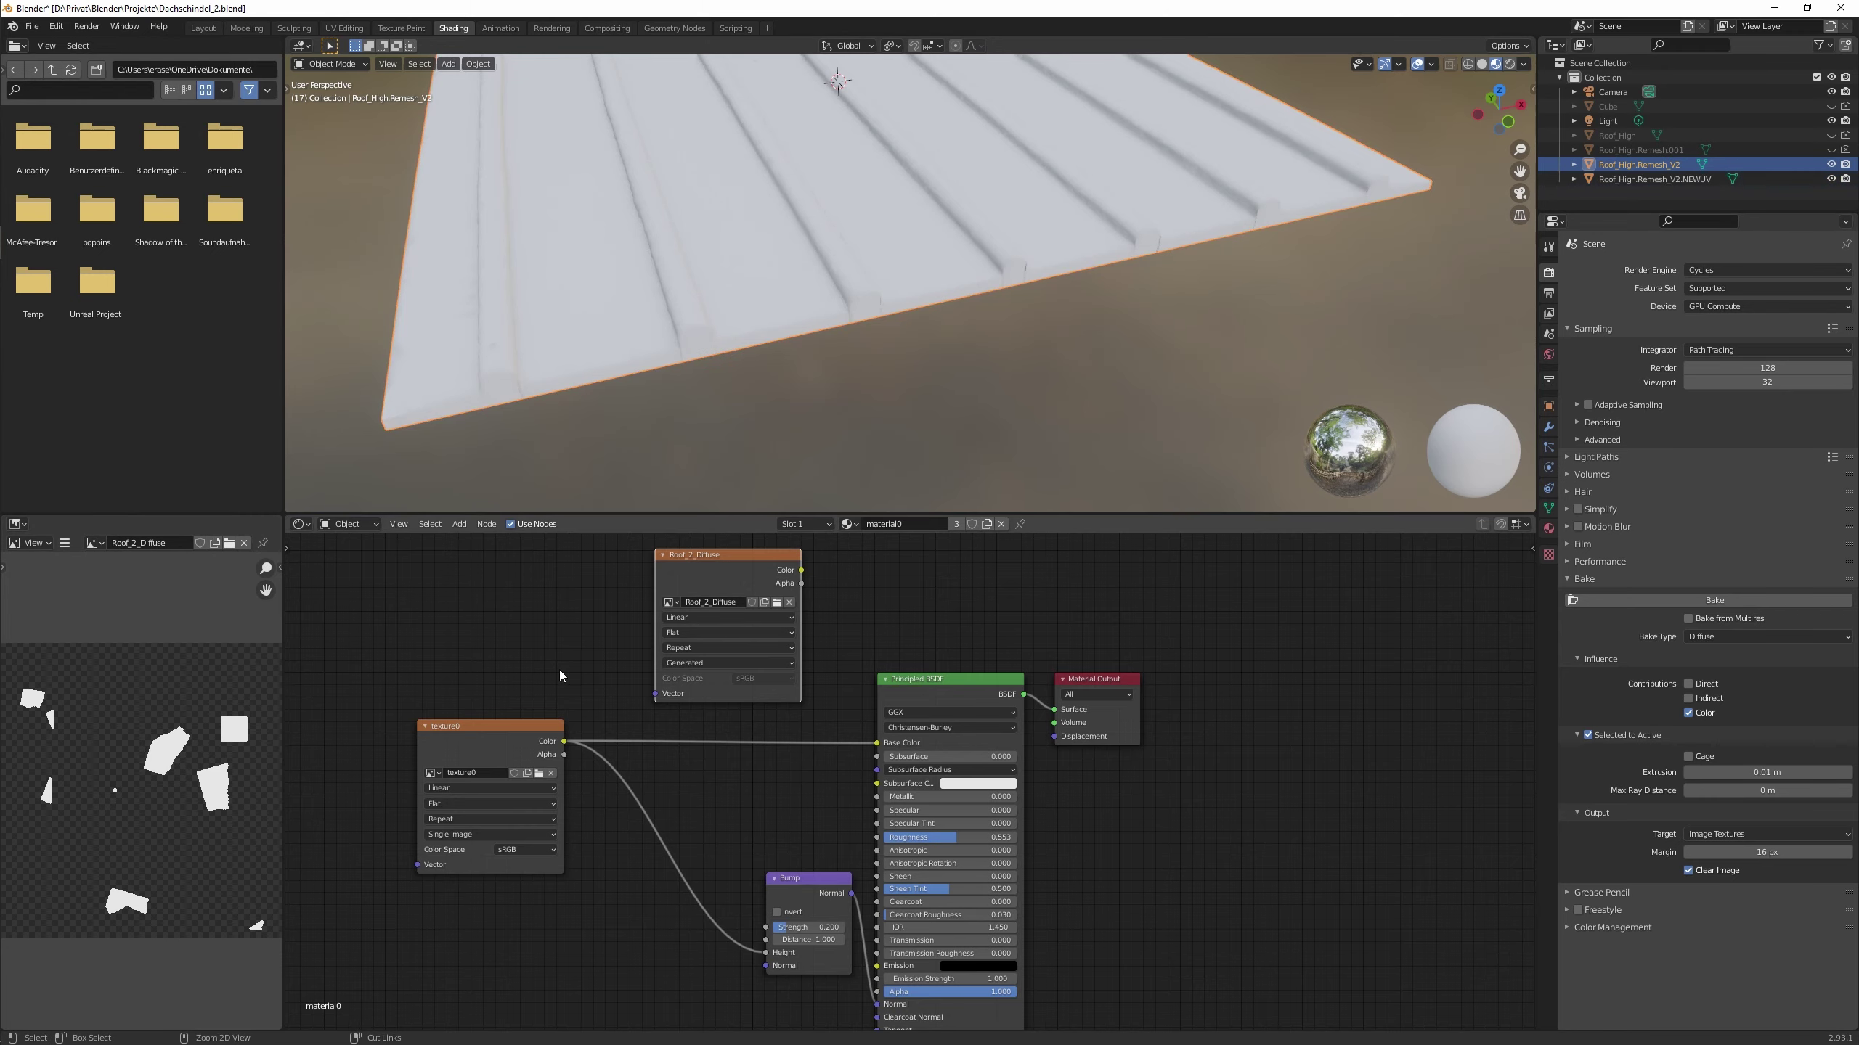
{"action": "key", "text": "Home"}
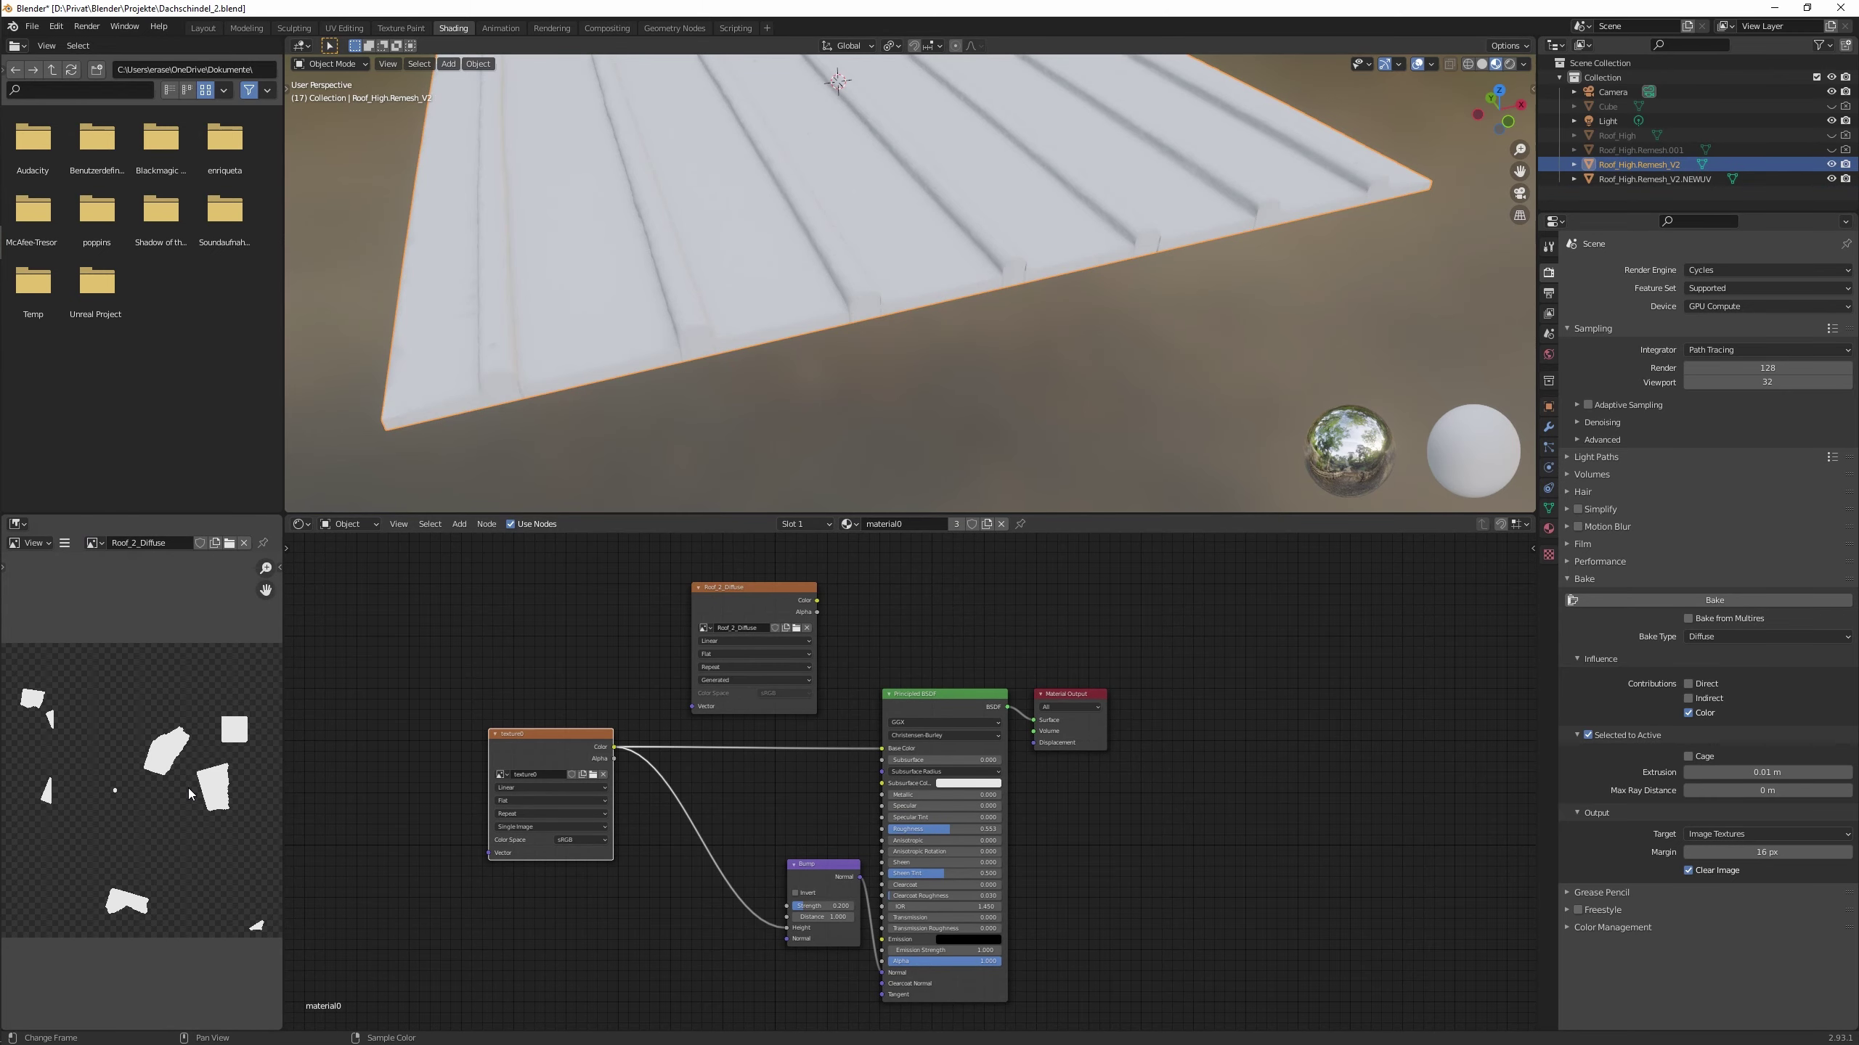
{"action": "left_click", "coordinate": [1635, 178], "text": "ctrl"}
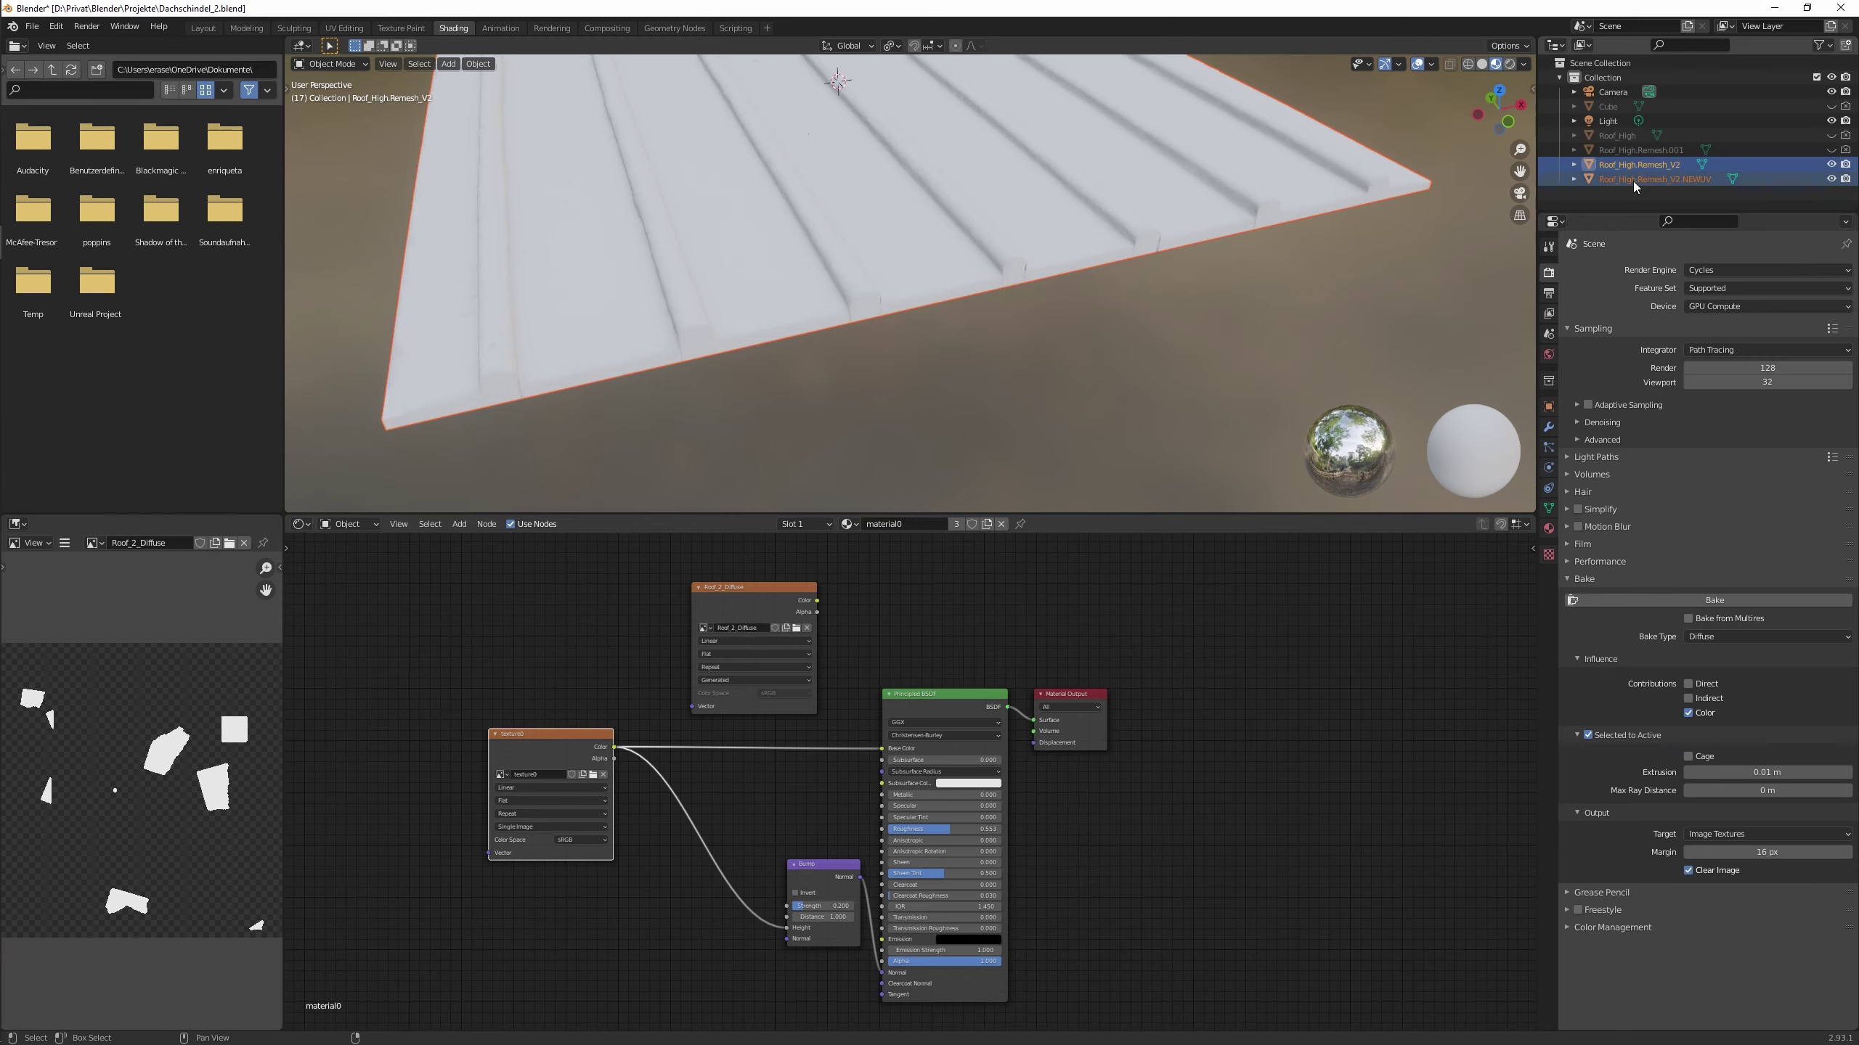
{"action": "double_click", "coordinate": [1832, 164]}
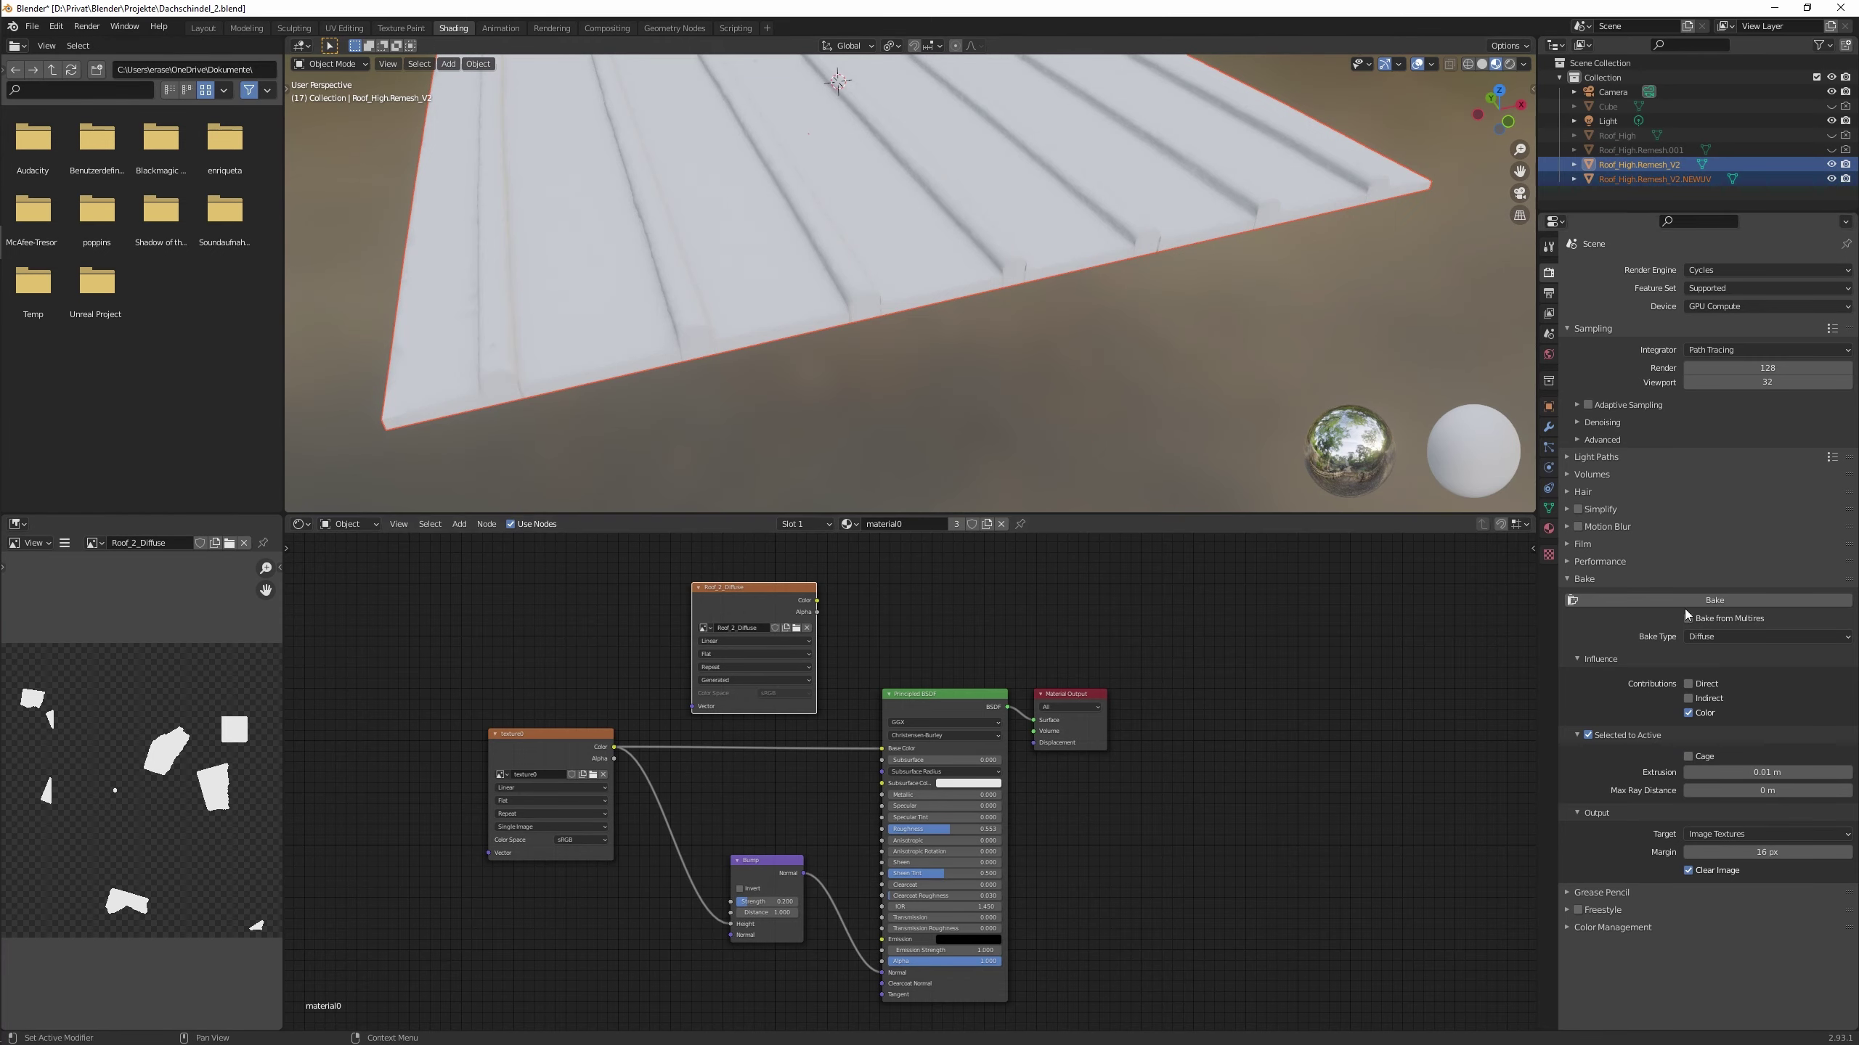
{"action": "left_click", "coordinate": [898, 263]}
{"action": "scroll", "coordinate": [898, 264], "scroll_direction": "down", "scroll_amount": 4}
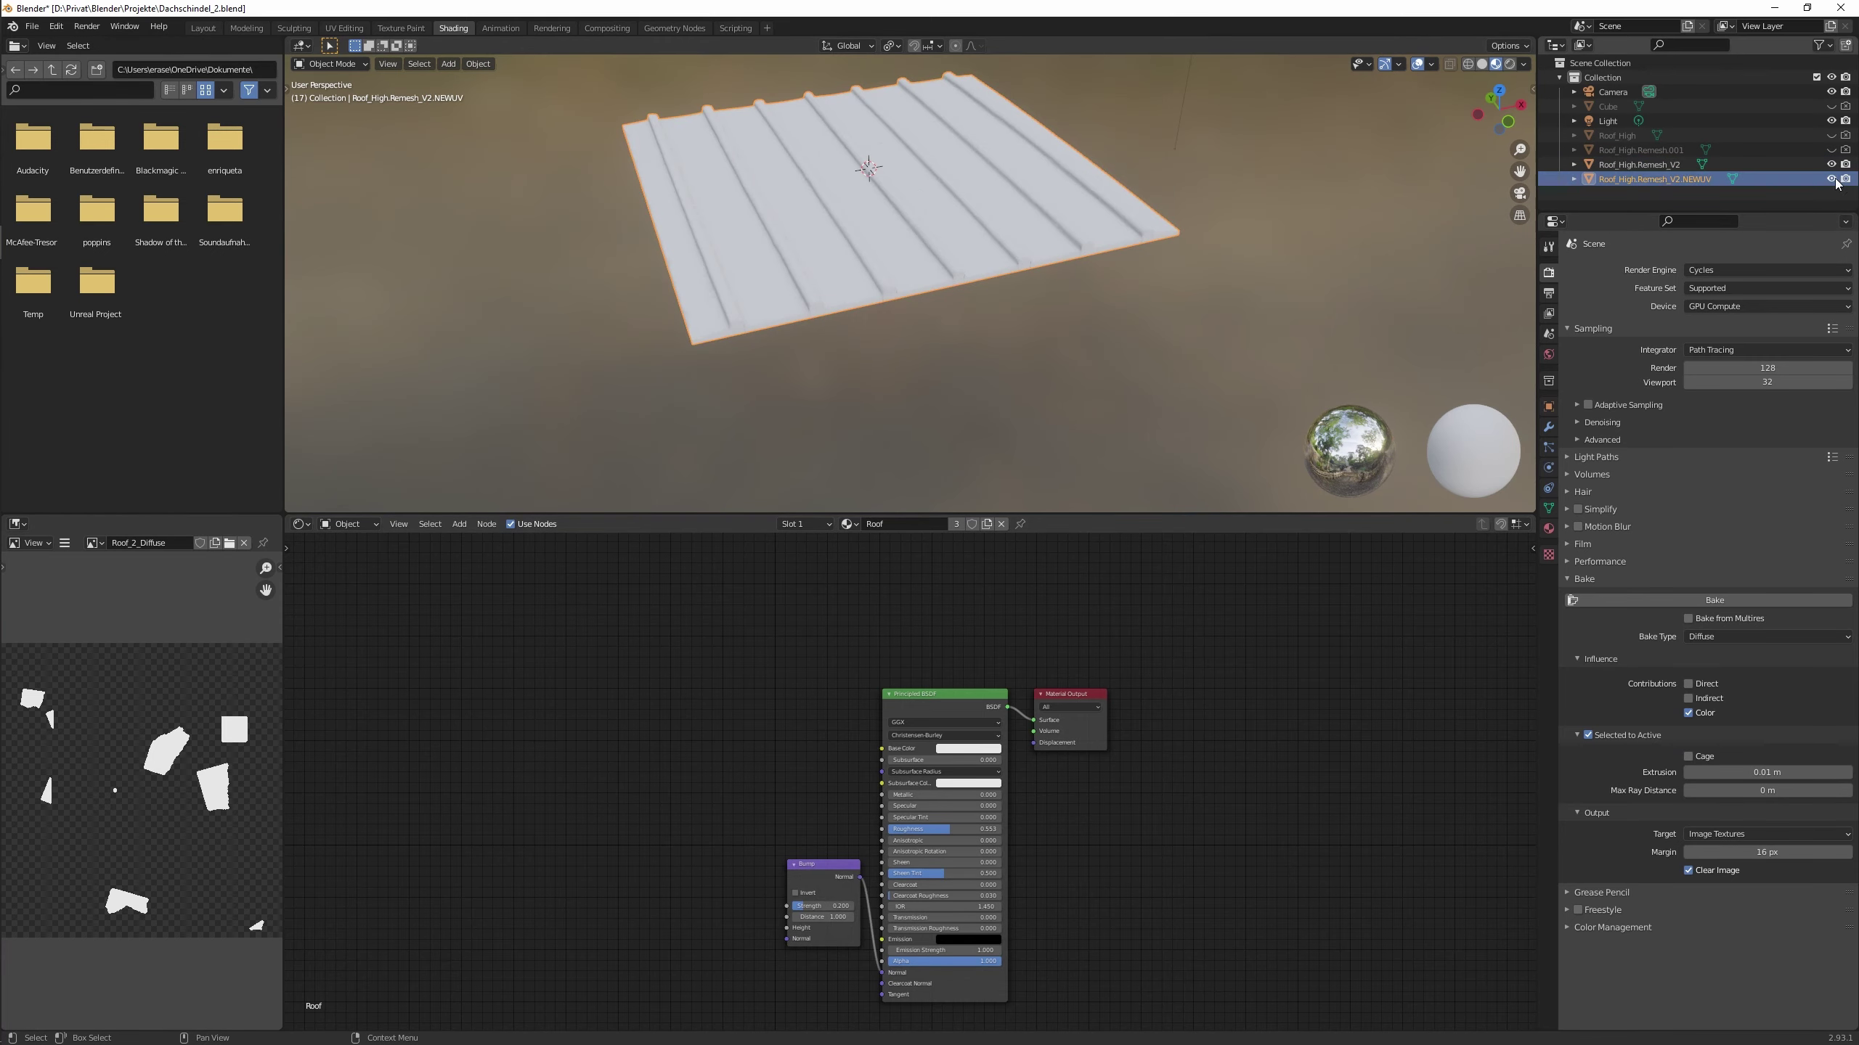
Undo back to the red wooden original roof, viewing texture0 and hiding the NEWUV copy.
{"action": "key", "text": "ctrl+z"}
{"action": "key", "text": "ctrl+z"}
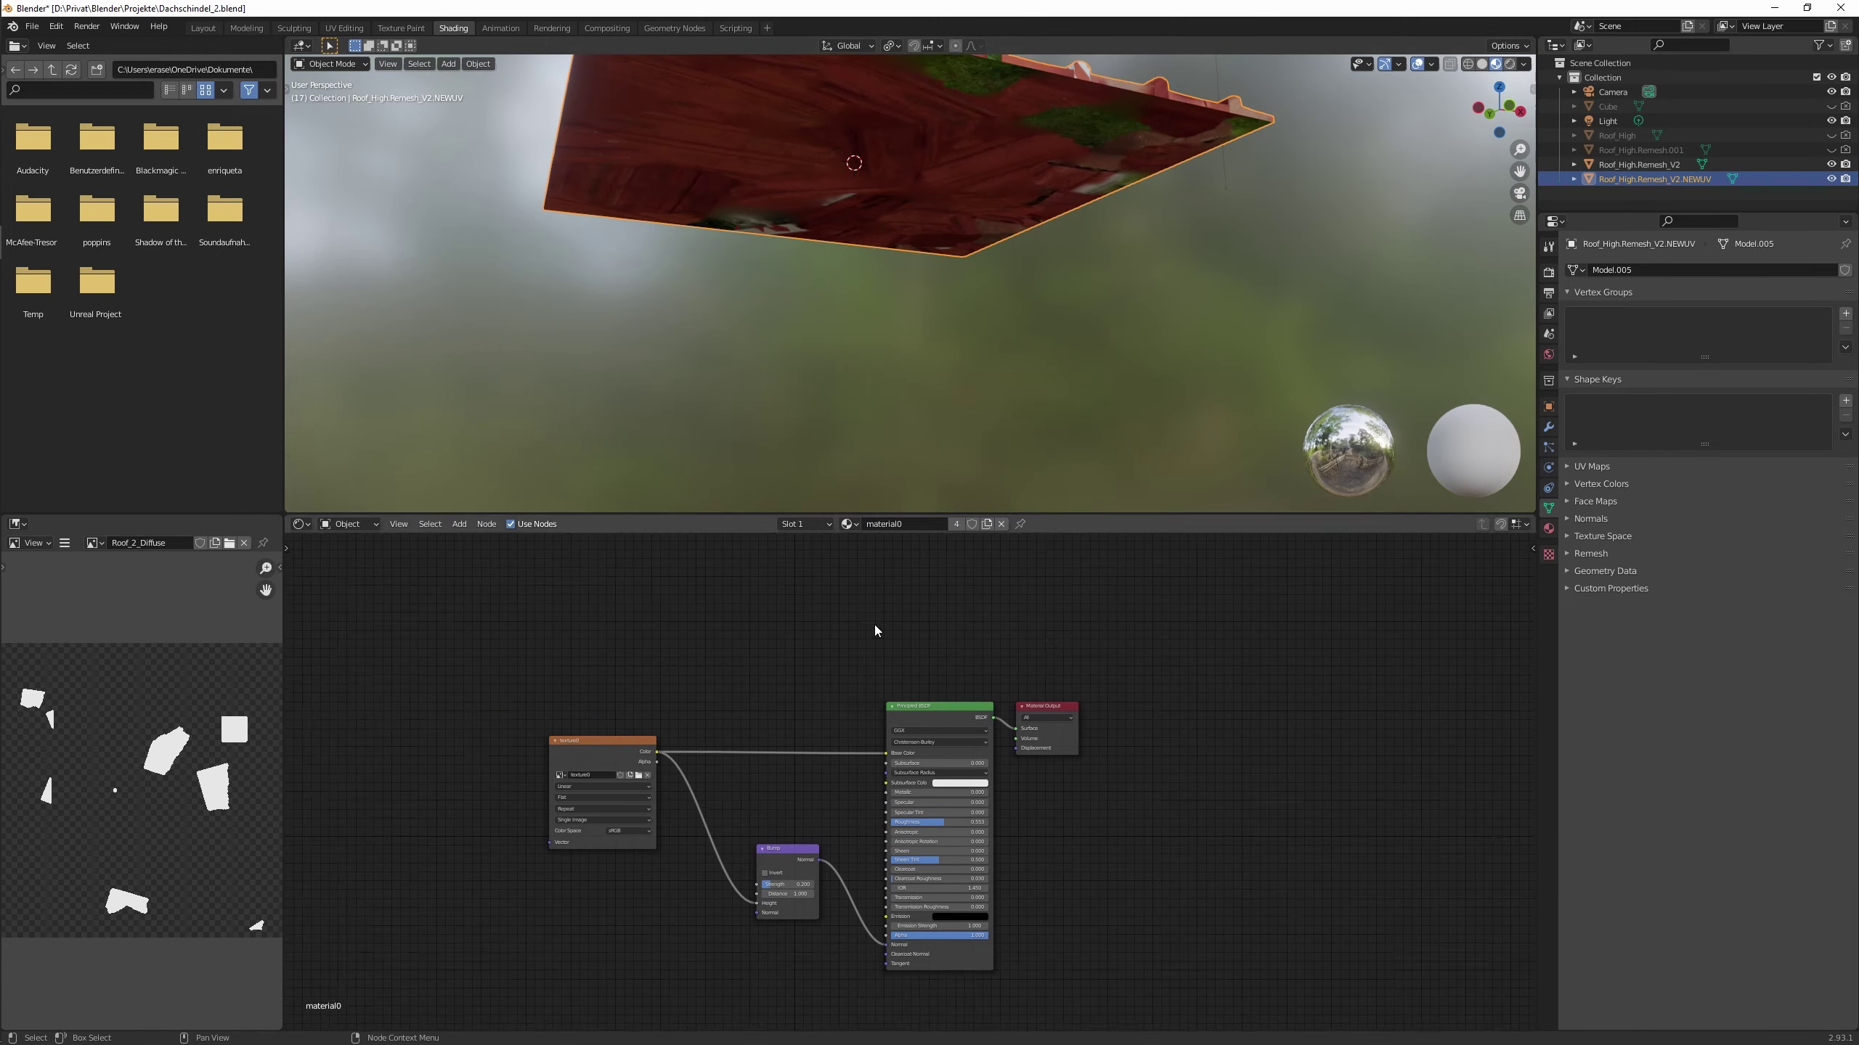
{"action": "left_click", "coordinate": [1549, 275]}
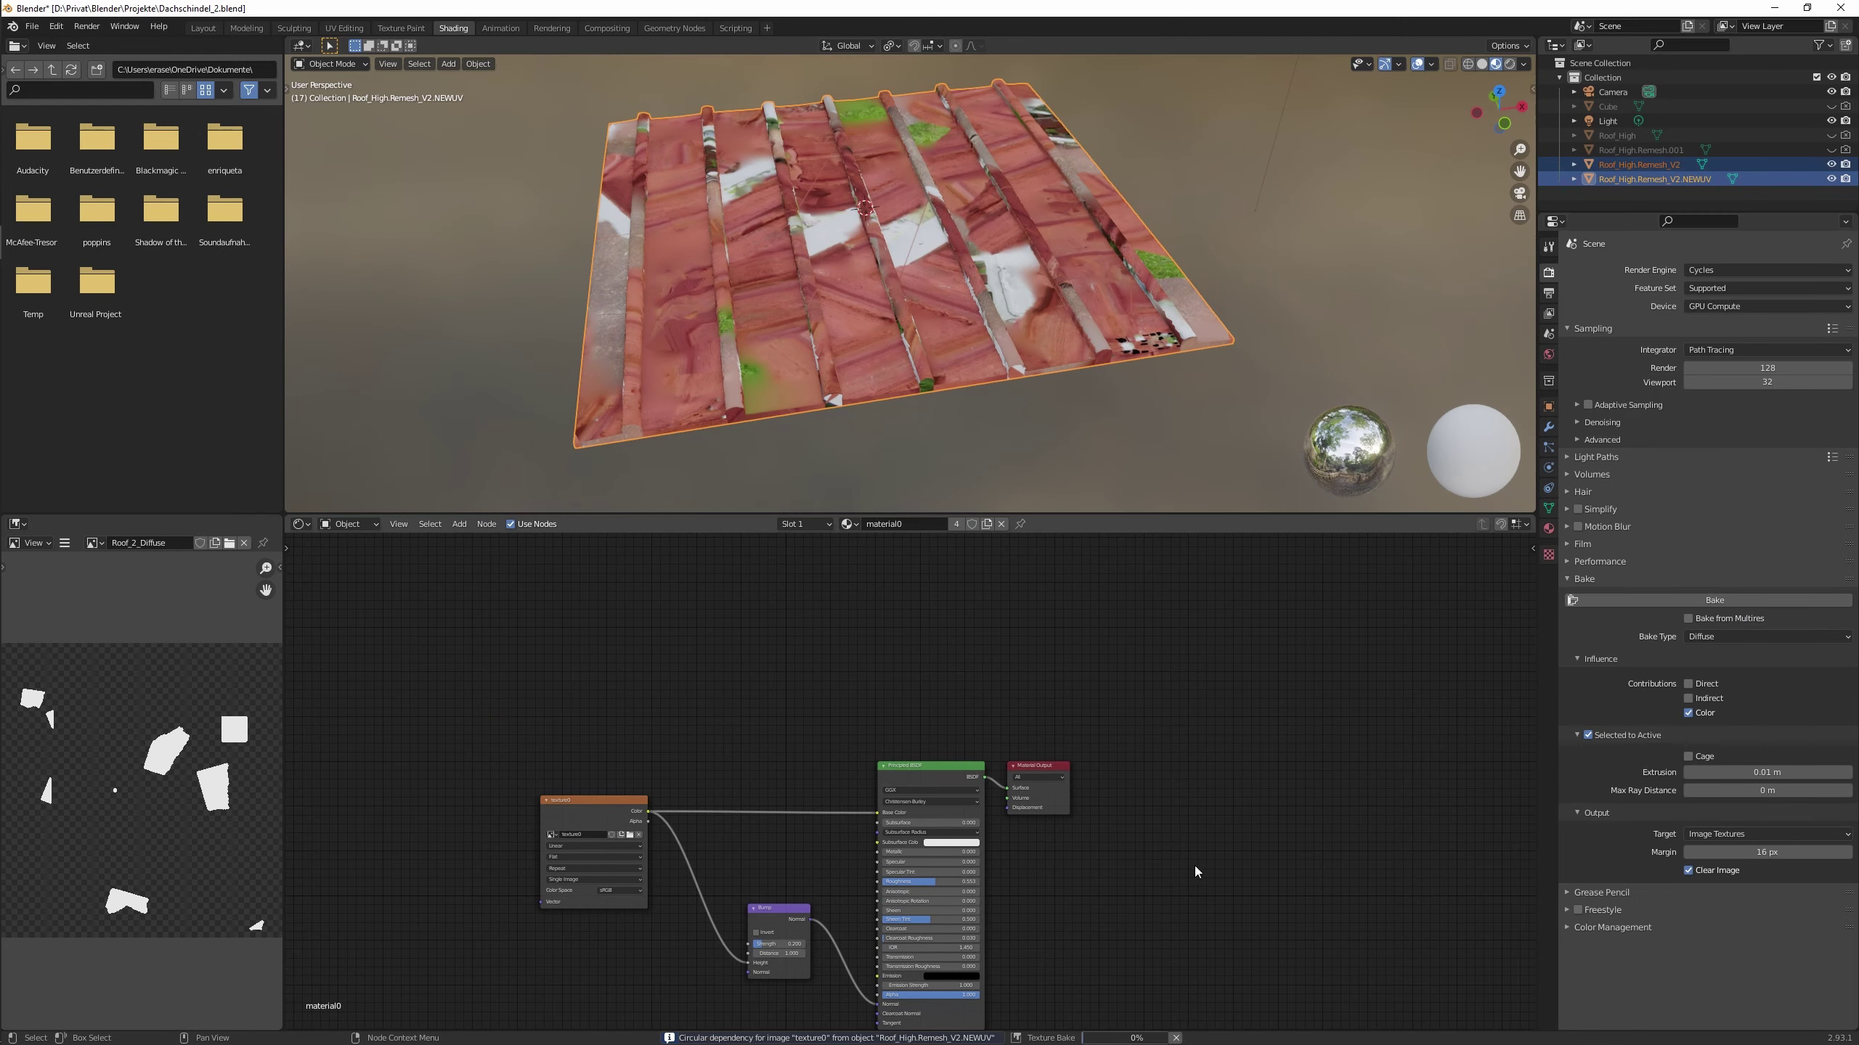
{"action": "scroll", "coordinate": [148, 723], "scroll_direction": "down", "scroll_amount": 4}
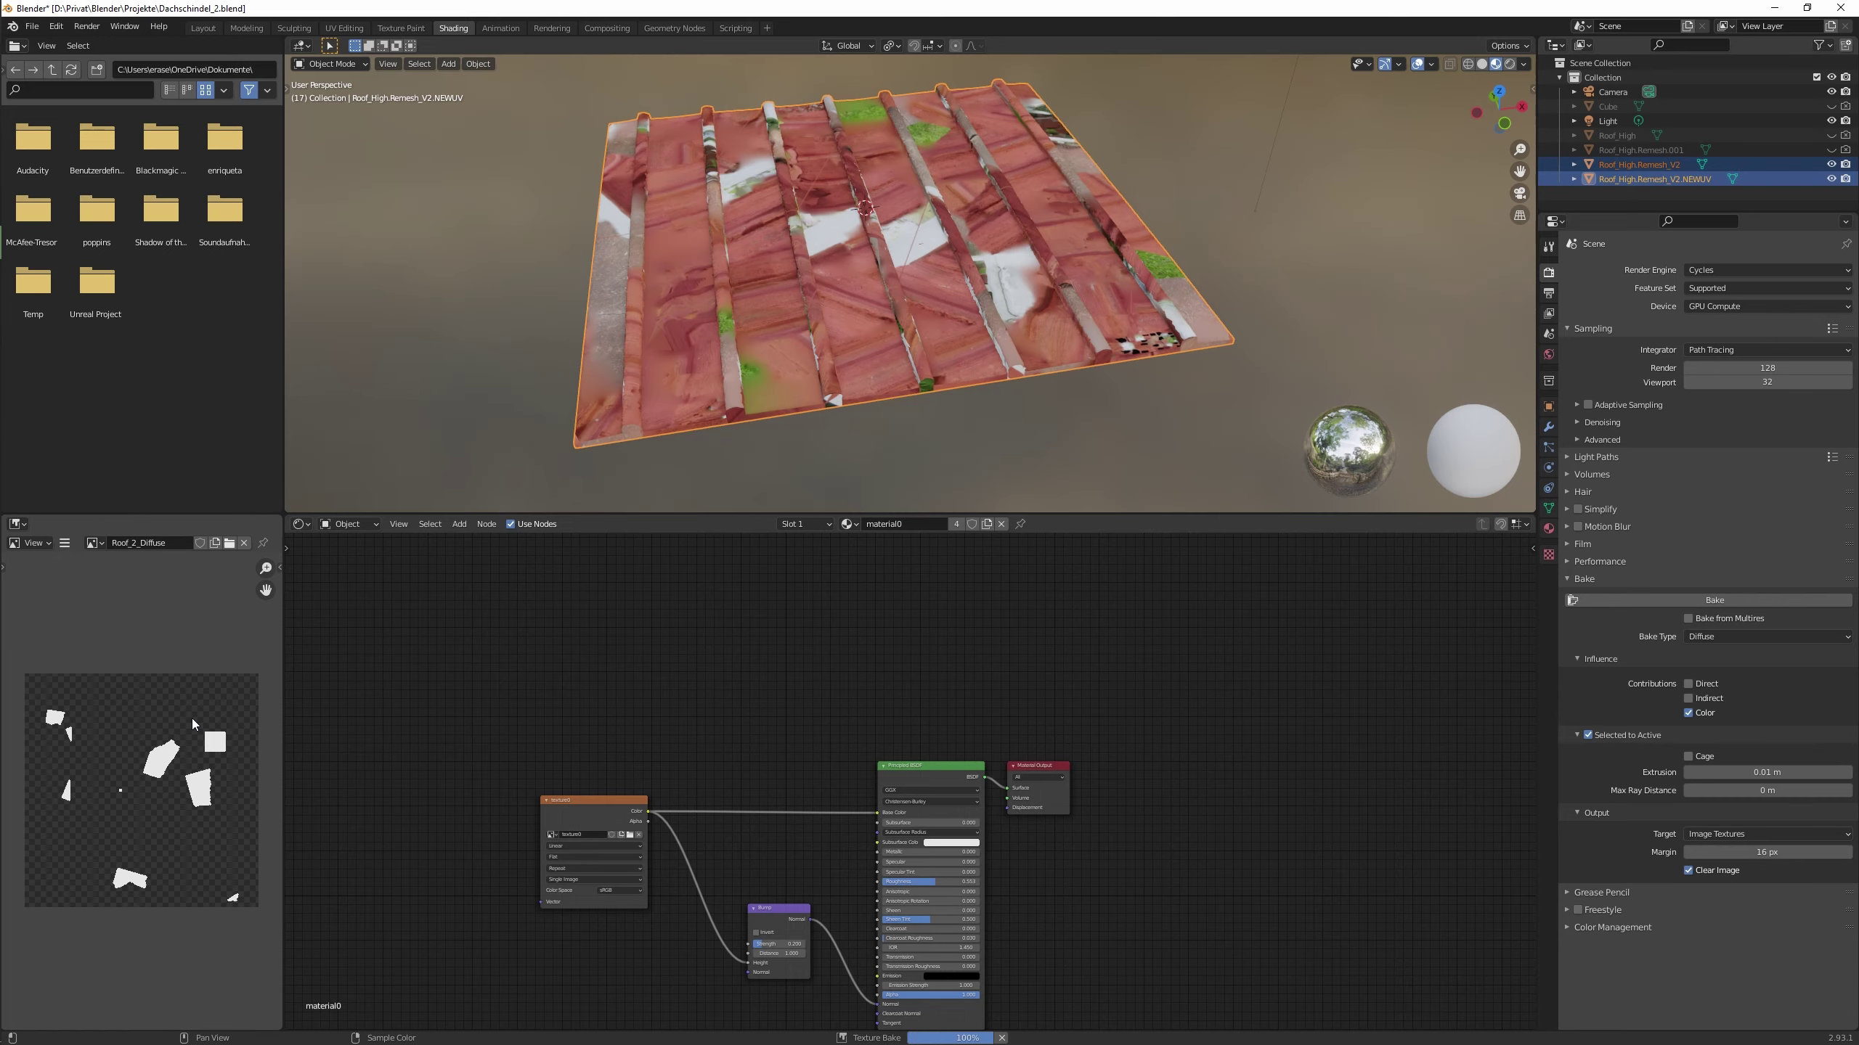
{"action": "left_click", "coordinate": [95, 542]}
{"action": "left_click", "coordinate": [138, 590]}
{"action": "key", "text": "ctrl+z"}
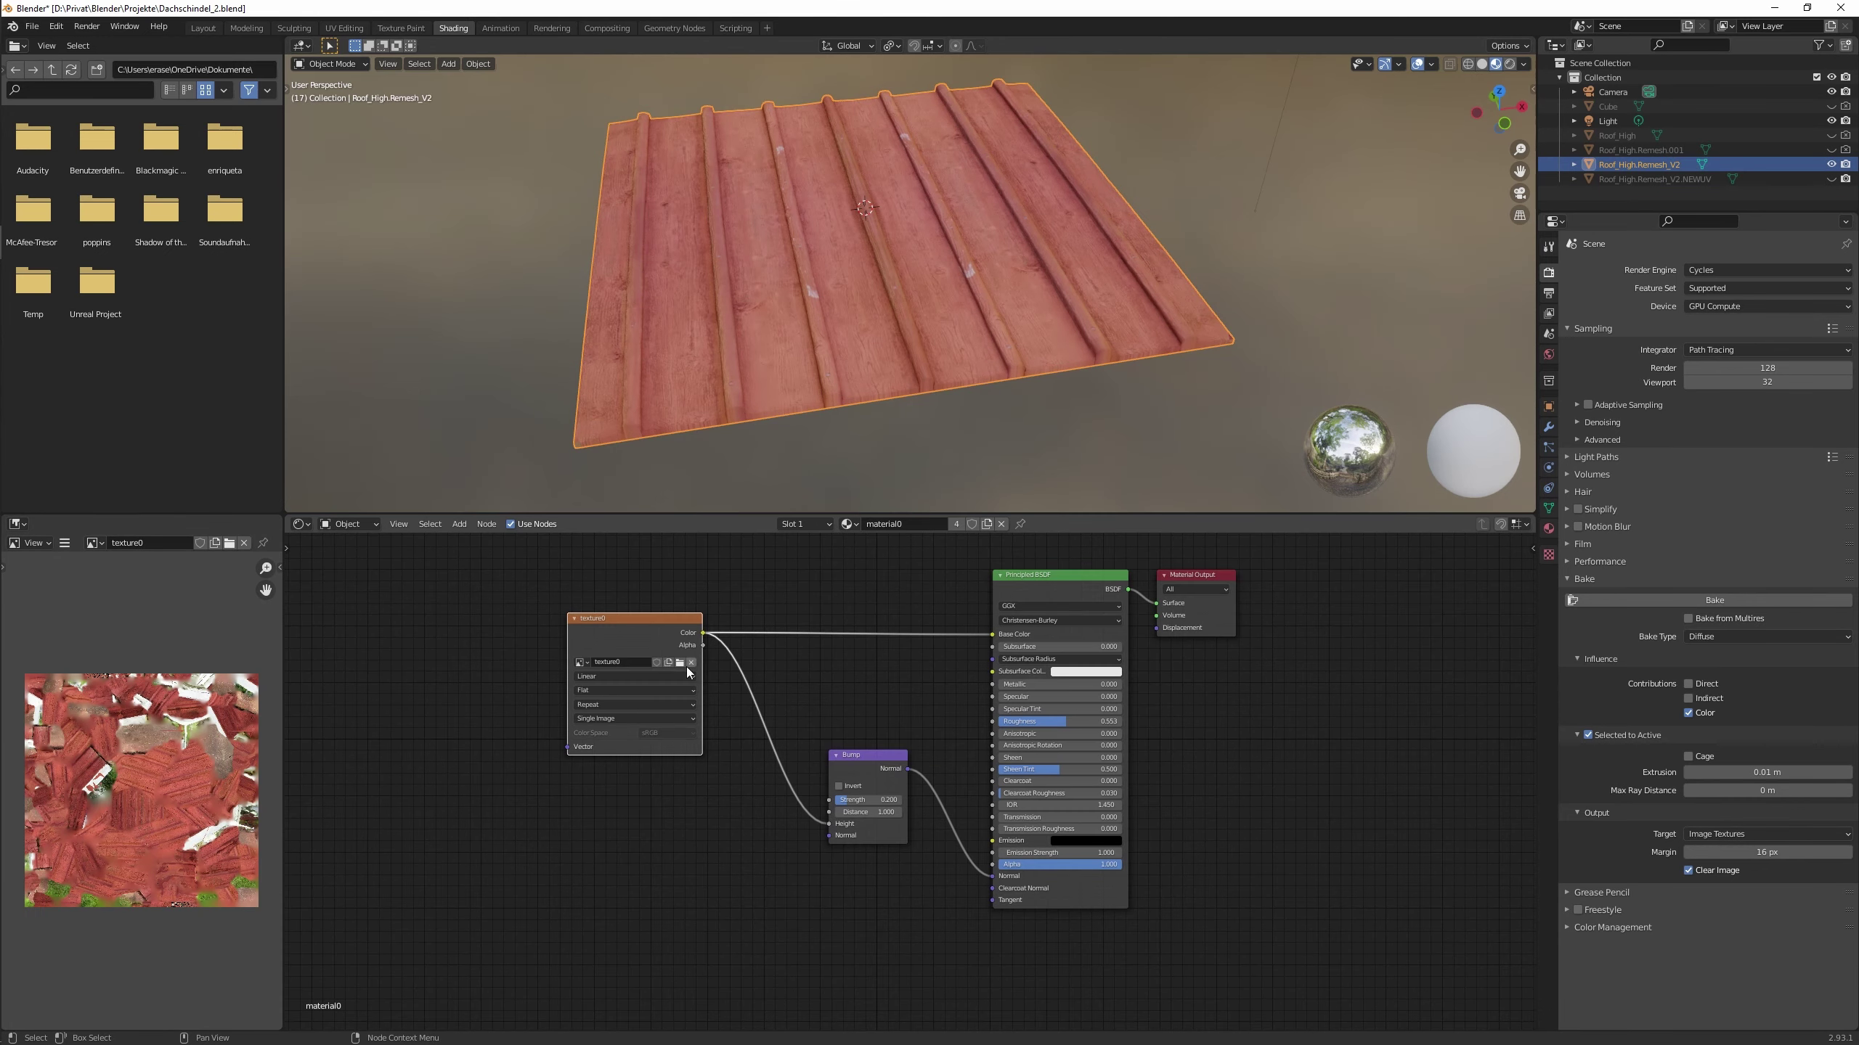
{"action": "key", "text": "ctrl+z"}
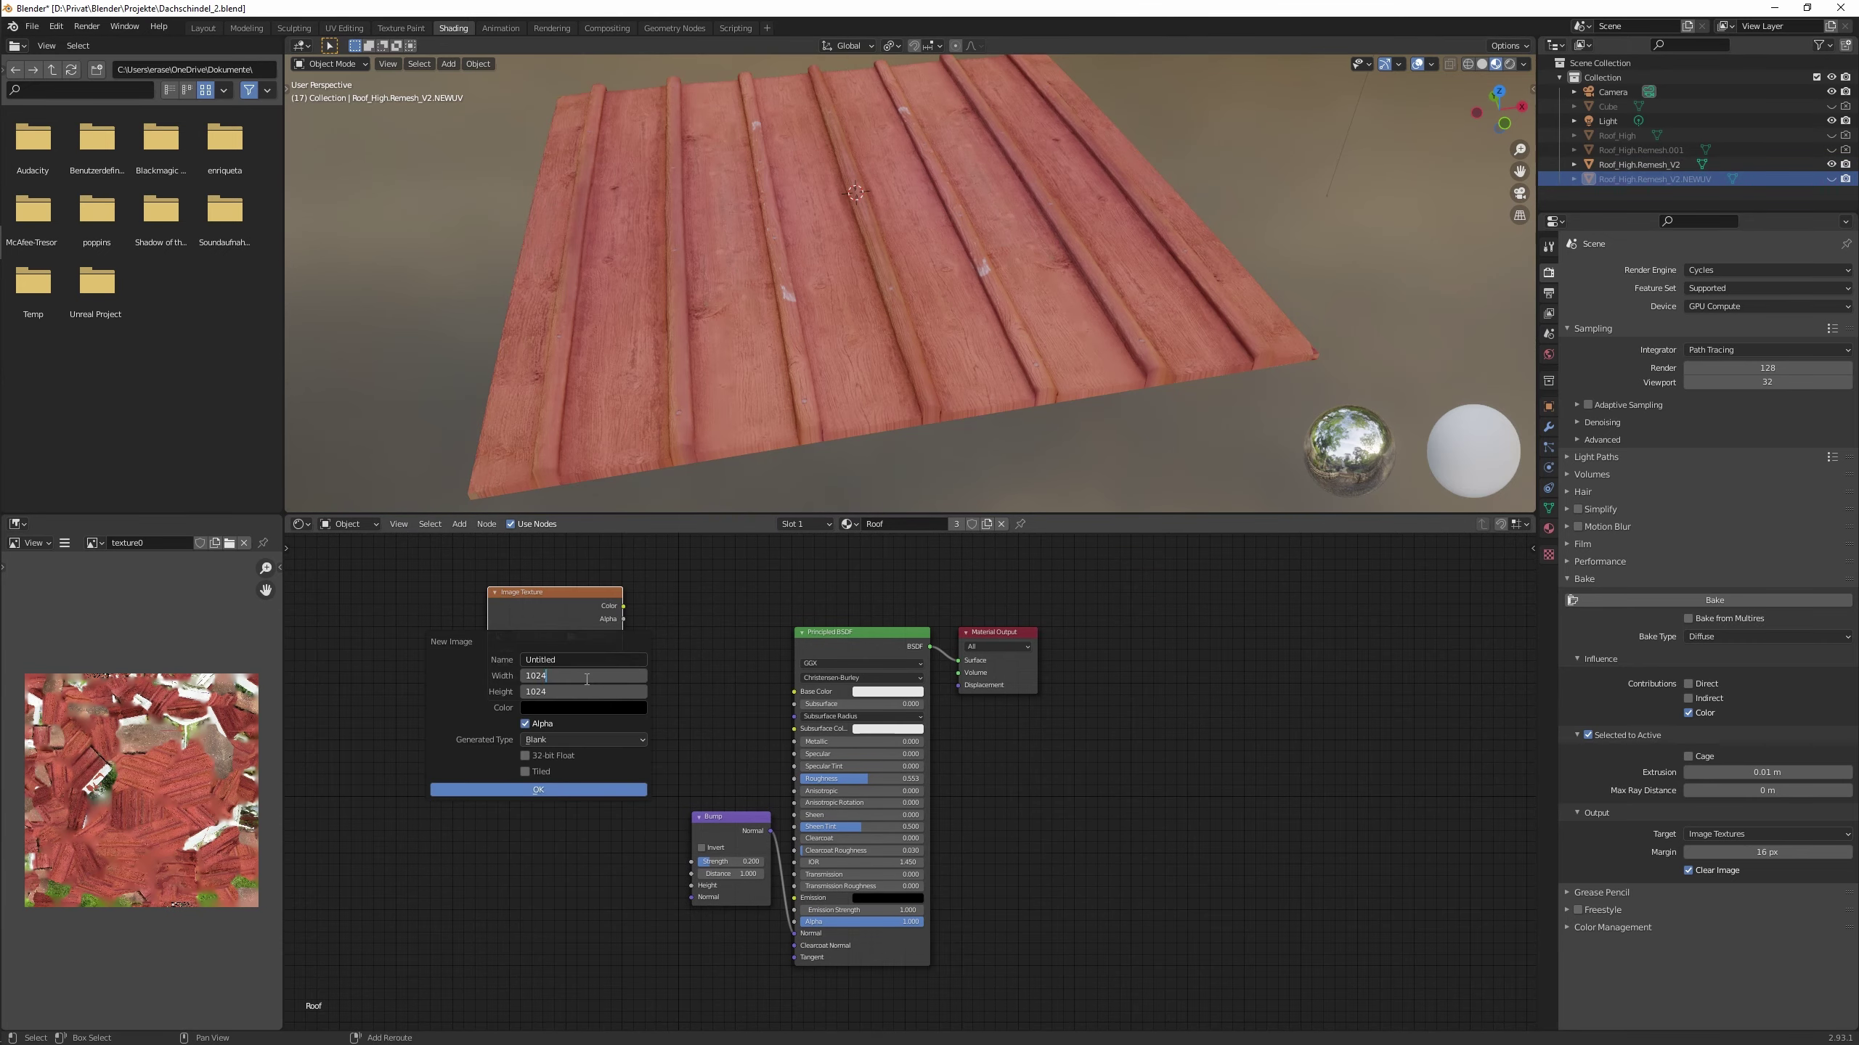
Bake the textured roof's diffuse colour onto the empty Roof image of the NEWUV copy.
{"action": "left_click", "coordinate": [1548, 528]}
{"action": "key", "text": "ctrl+z"}
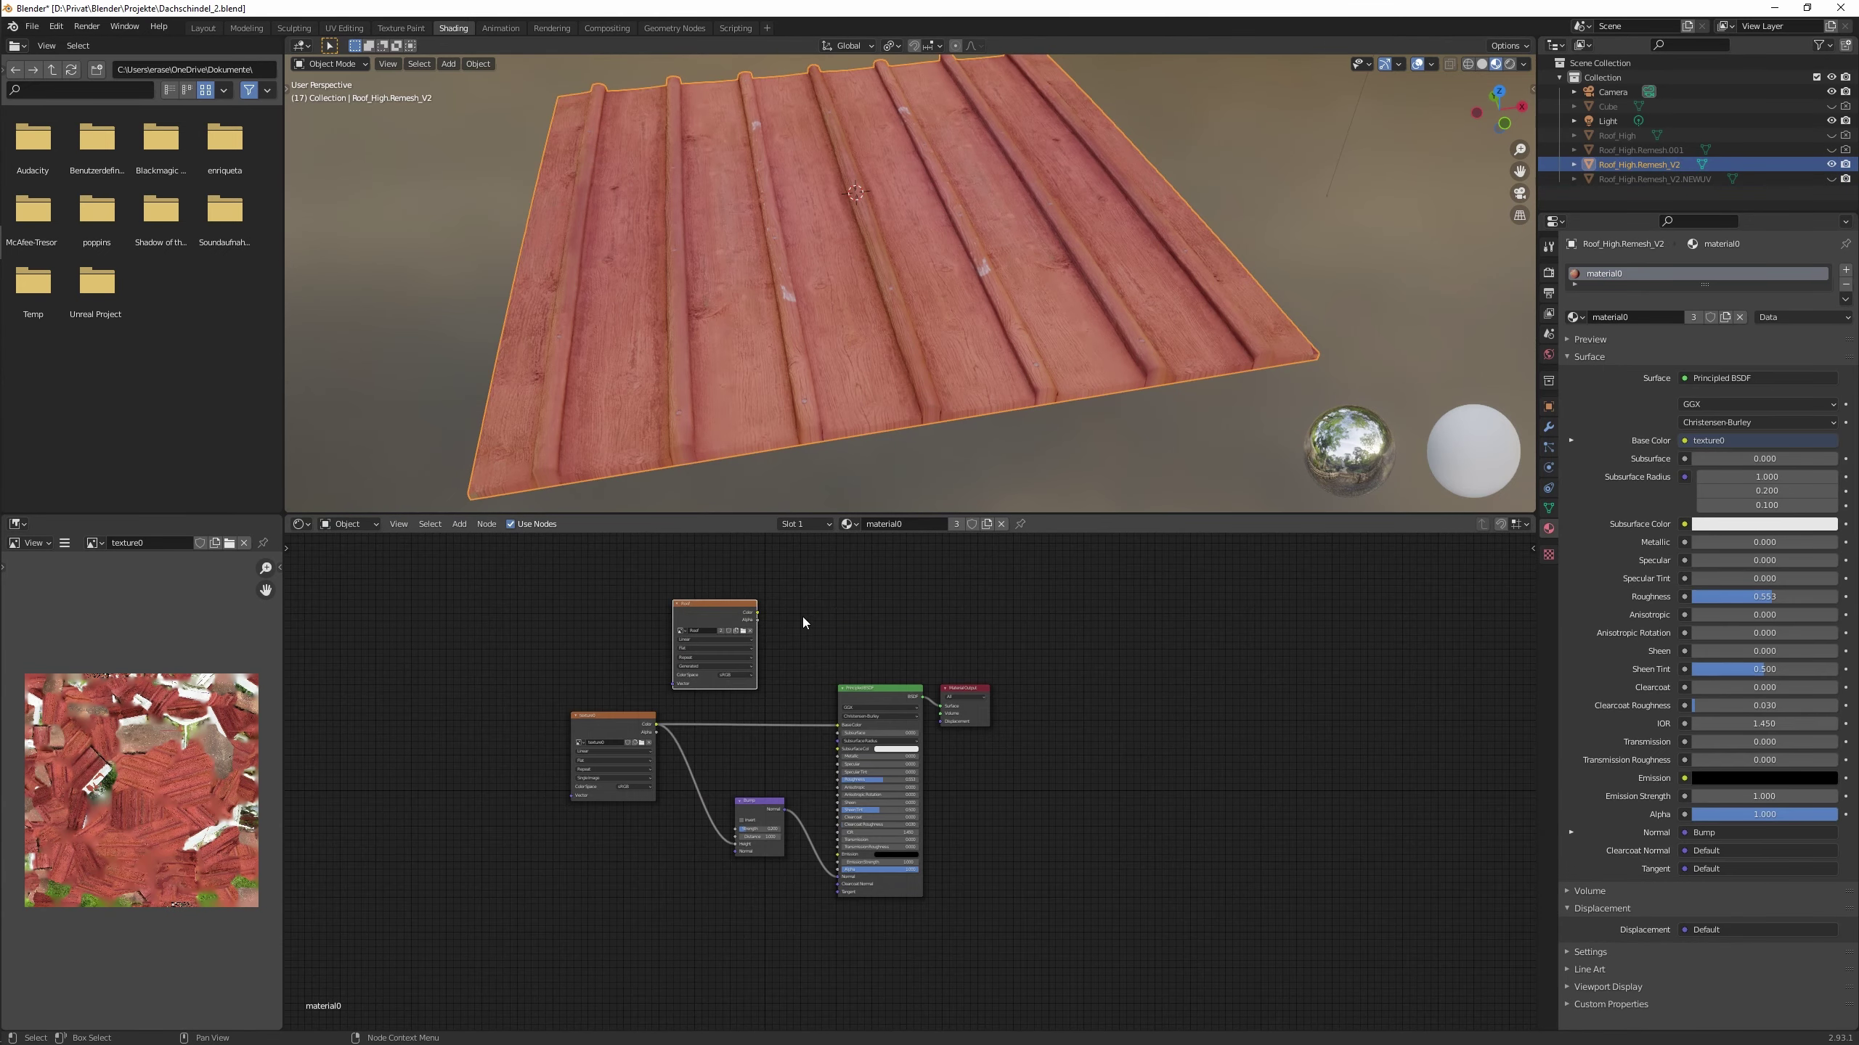
{"action": "key", "text": "ctrl+z"}
{"action": "key", "text": "ctrl+z"}
{"action": "left_click", "coordinate": [1548, 272]}
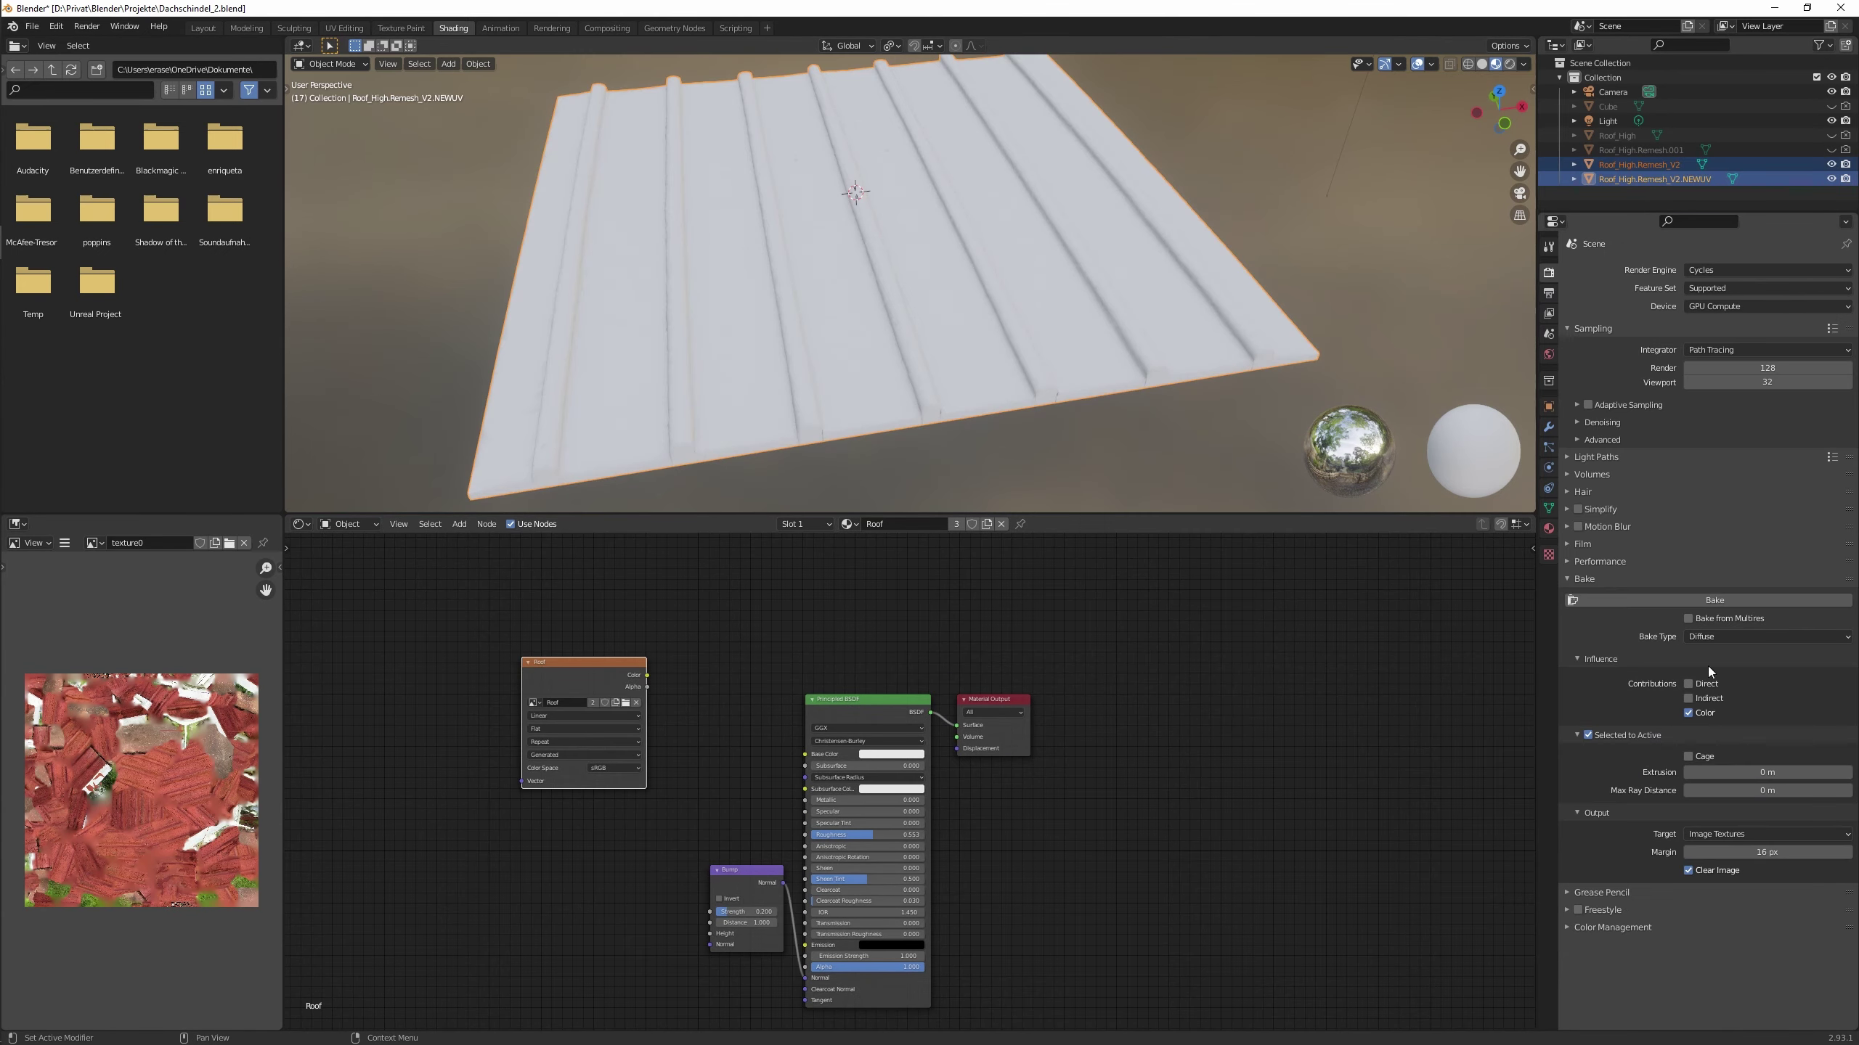
{"action": "left_click", "coordinate": [94, 543]}
{"action": "left_click", "coordinate": [180, 789]}
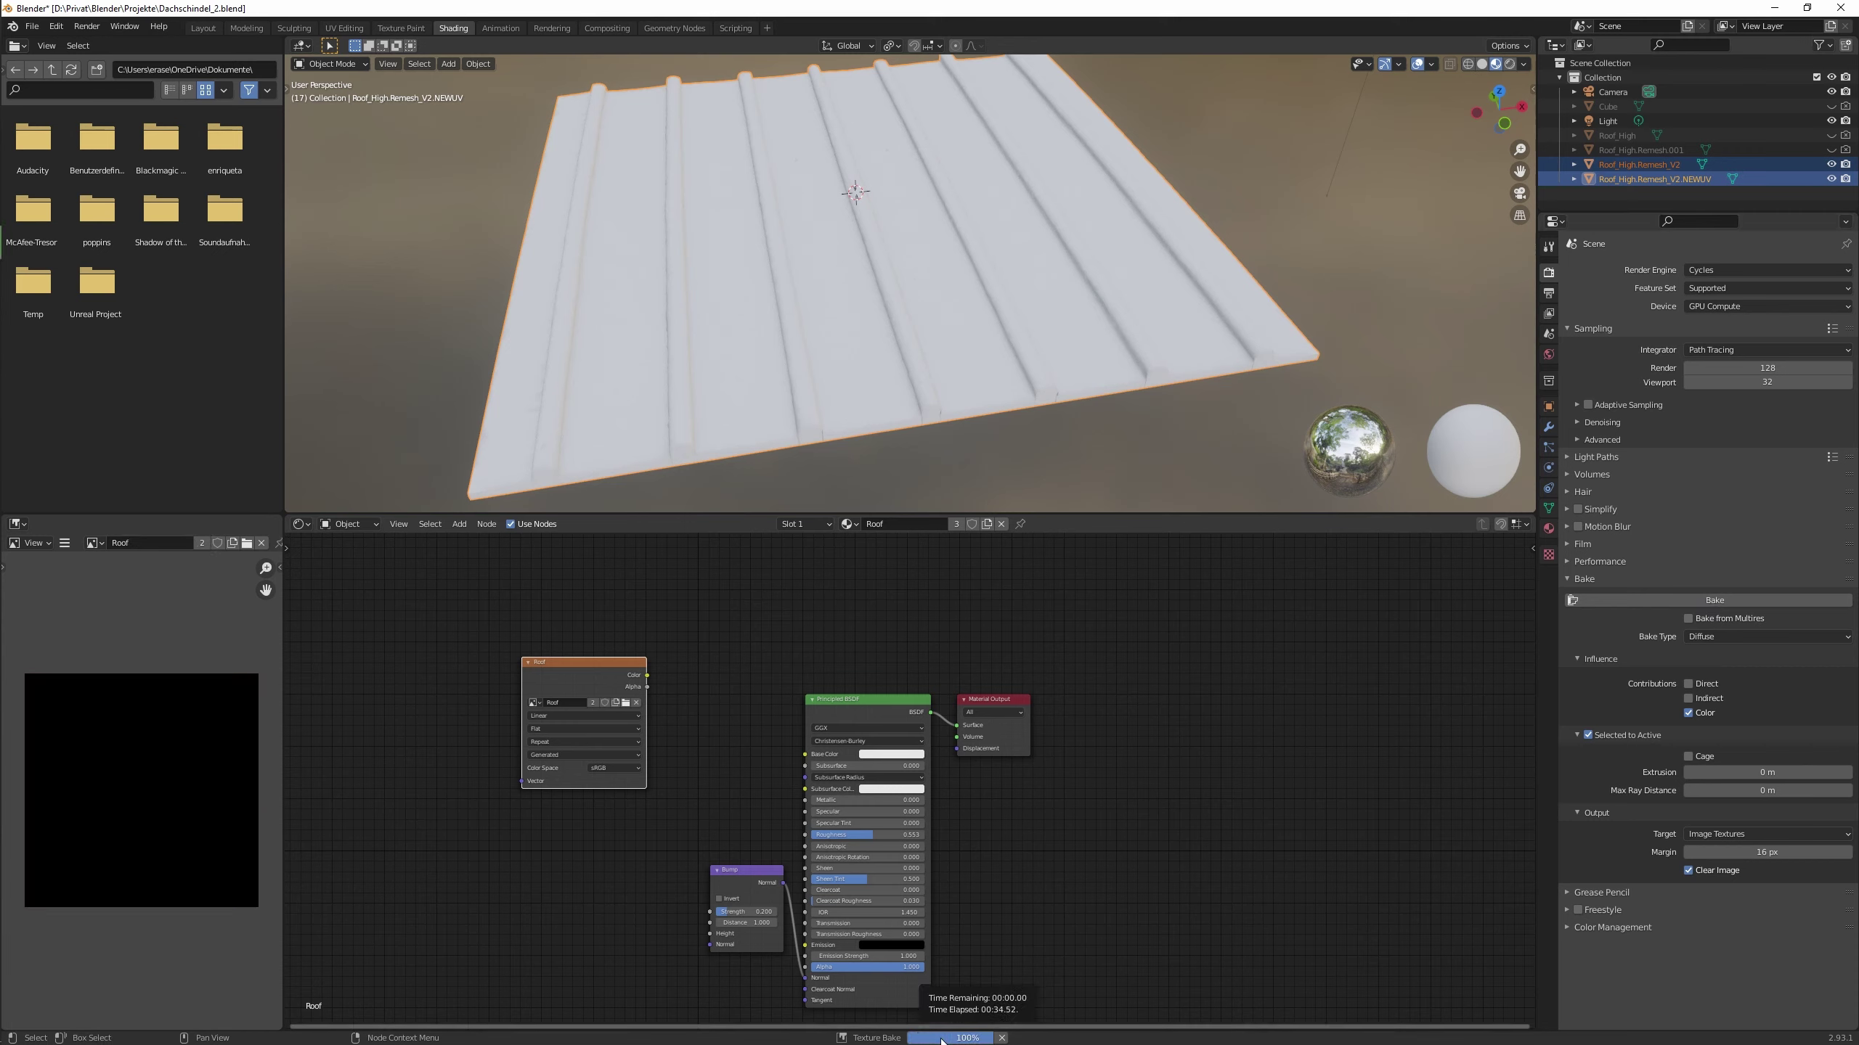
Inspect the baked texture up close, then undo the Roof texture's Base Color link.
{"action": "scroll", "coordinate": [130, 708], "scroll_direction": "up", "scroll_amount": 5}
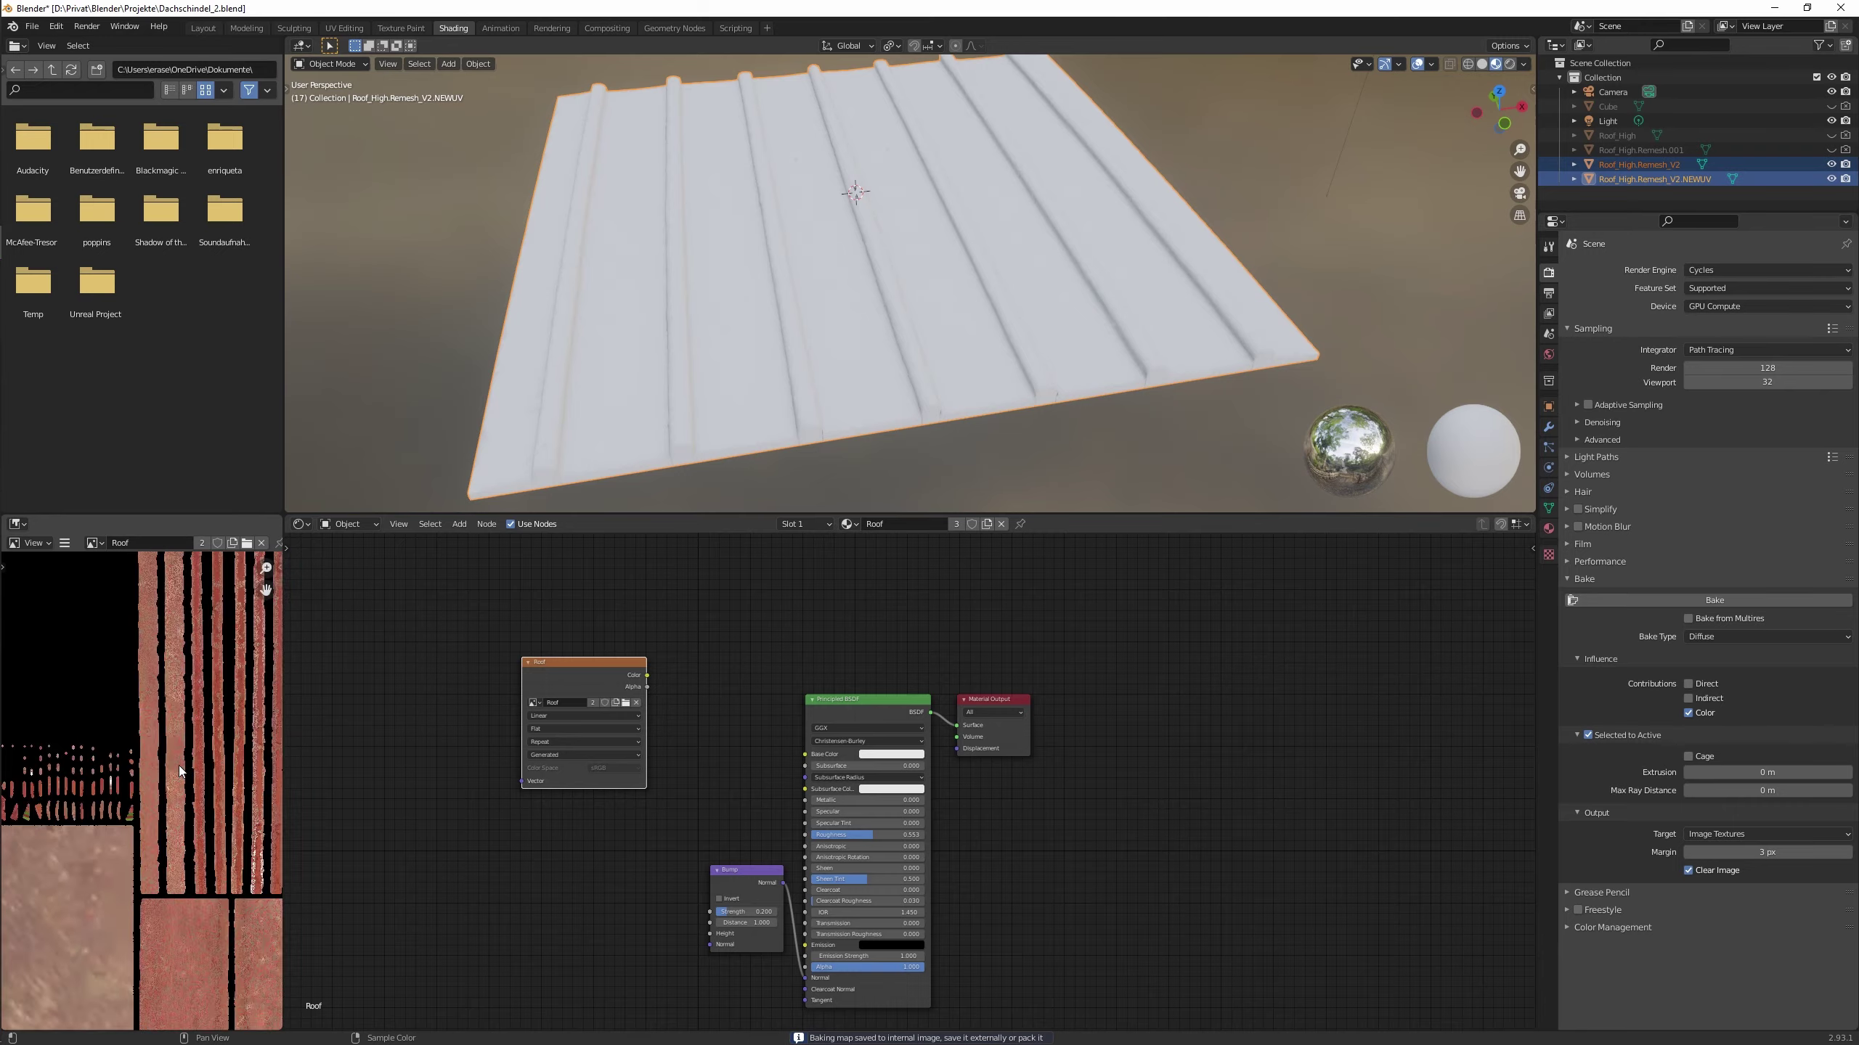
{"action": "scroll", "coordinate": [180, 769], "scroll_direction": "down", "scroll_amount": 2}
{"action": "scroll", "coordinate": [878, 220], "scroll_direction": "up", "scroll_amount": 5}
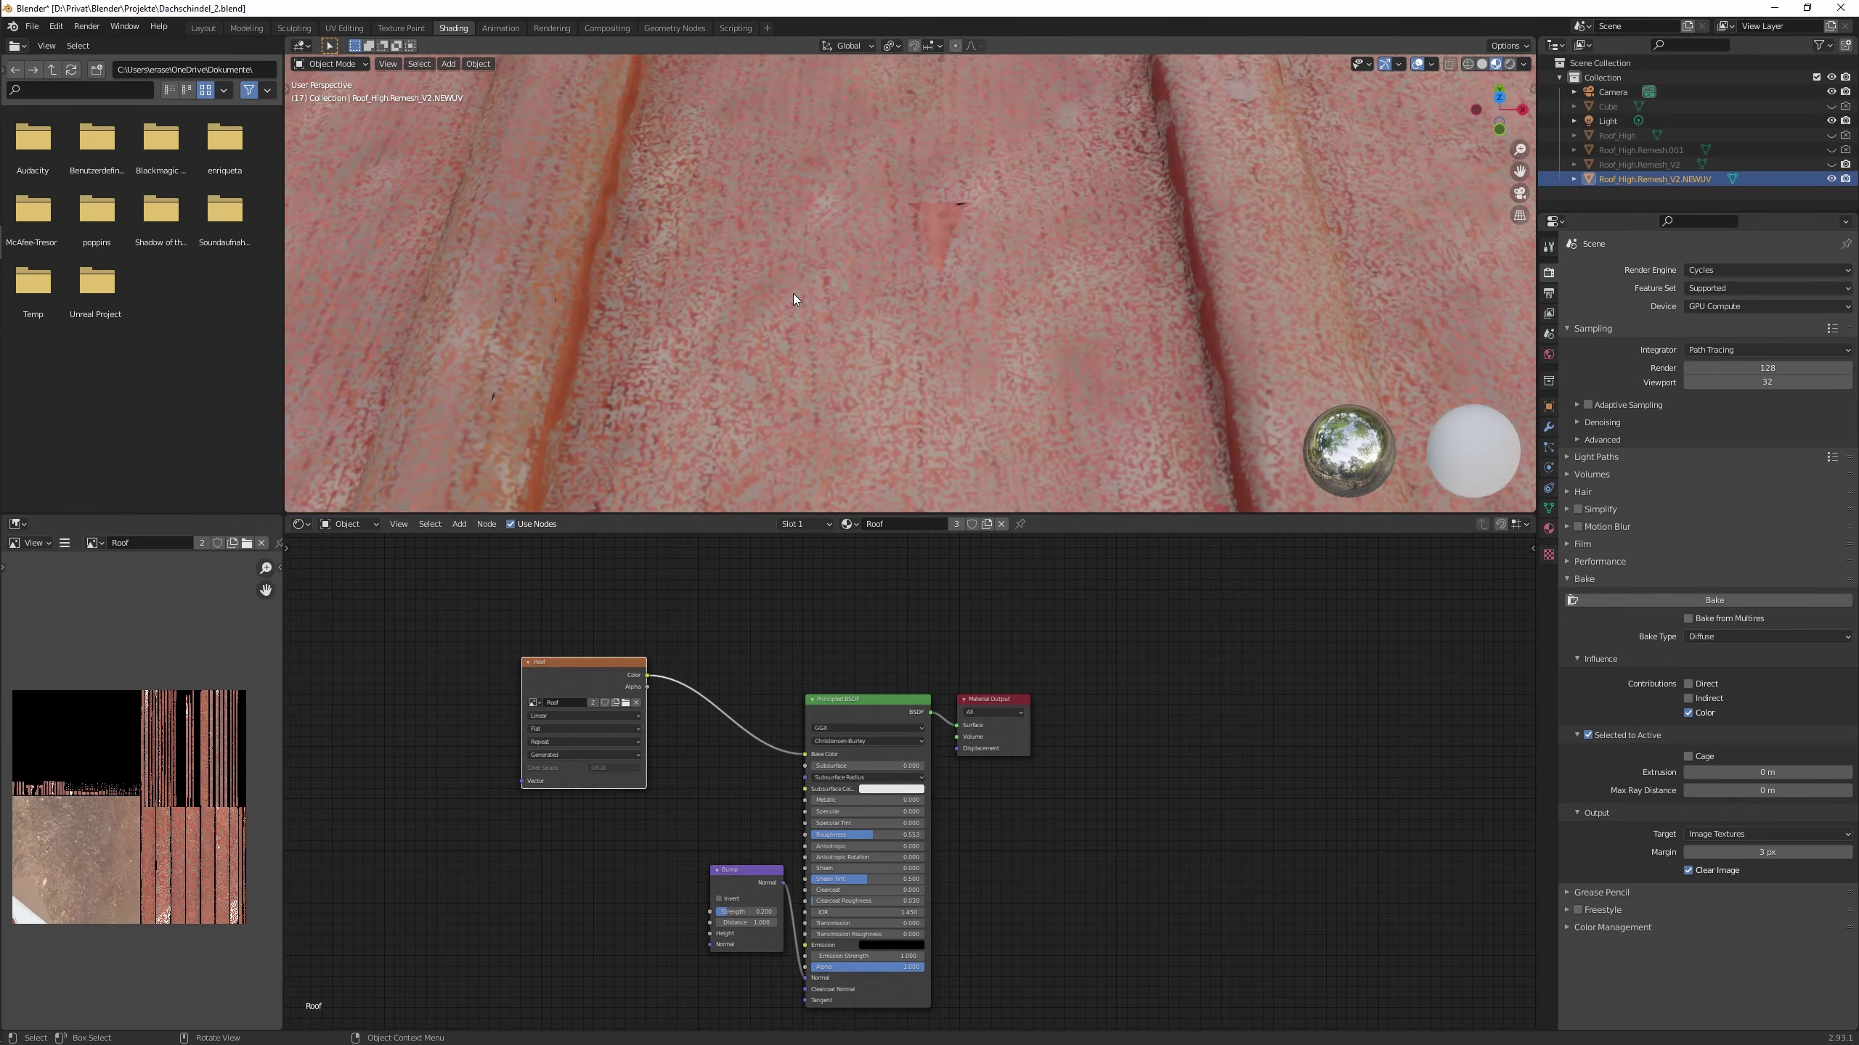
{"action": "mouse_move", "coordinate": [951, 208]}
{"action": "middle_mouse_down"}
{"action": "mouse_move", "coordinate": [580, 228]}
{"action": "mouse_move", "coordinate": [583, 424]}
{"action": "middle_mouse_up"}
{"action": "scroll", "coordinate": [581, 229], "scroll_direction": "down", "scroll_amount": 2}
{"action": "key", "text": "ctrl+z"}
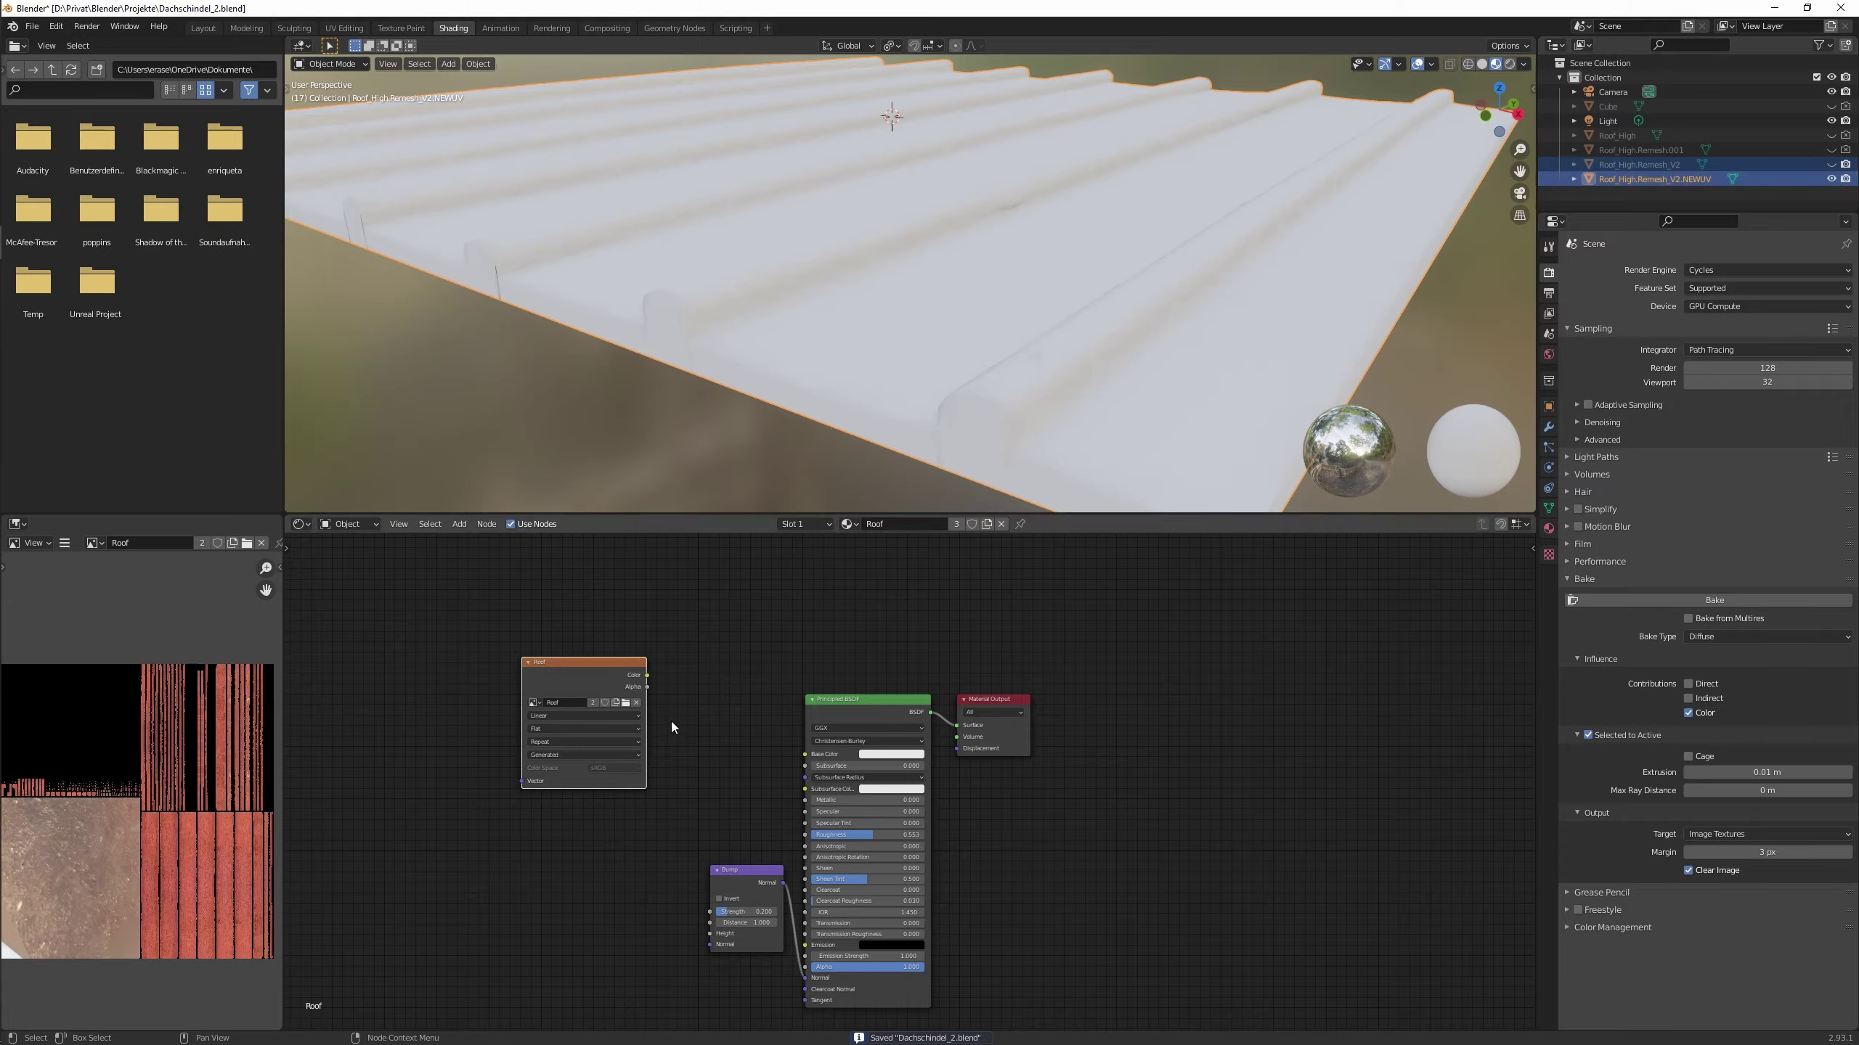
Link the Roof image Color to Base Color and save the blend file.
{"action": "left_click_drag", "start_coordinate": [647, 675], "coordinate": [805, 754]}
{"action": "scroll", "coordinate": [755, 205], "scroll_direction": "down", "scroll_amount": 3}
{"action": "key", "text": "Tab"}
{"action": "key", "text": "Tab"}
{"action": "scroll", "coordinate": [739, 212], "scroll_direction": "down", "scroll_amount": 3}
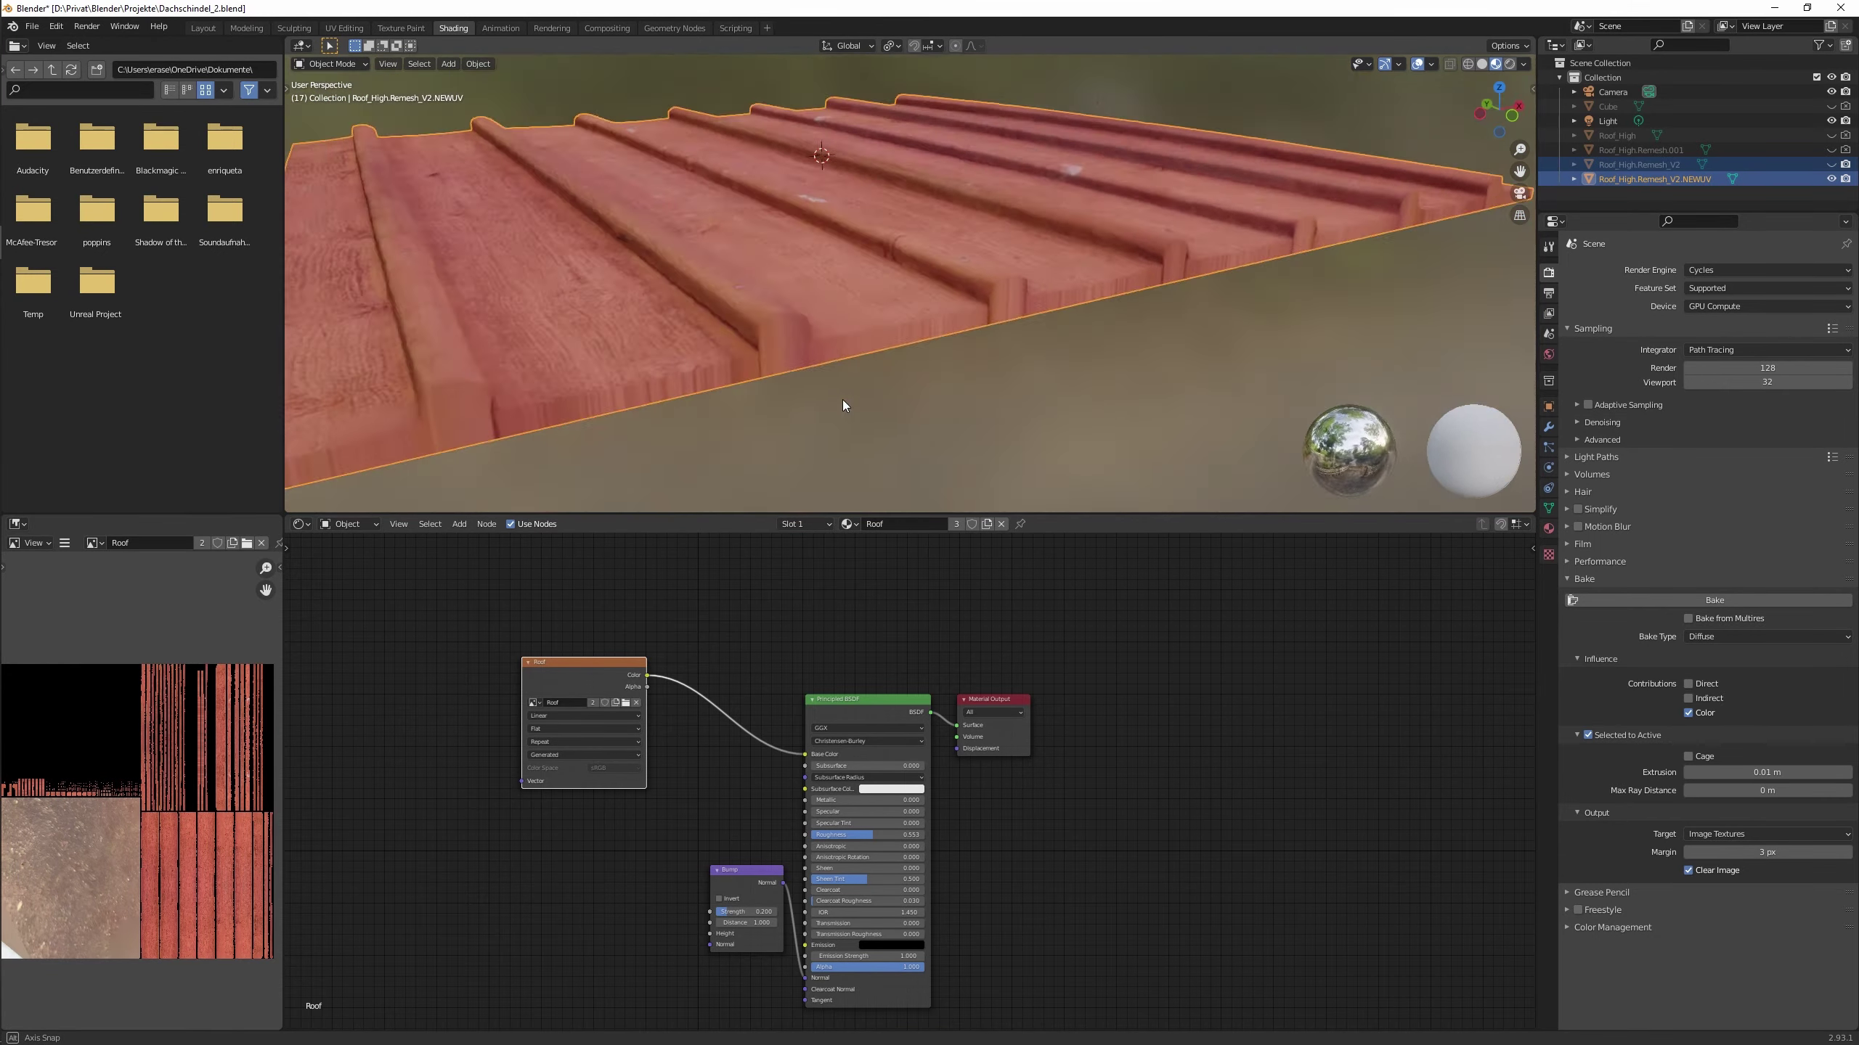
{"action": "key", "text": "Tab"}
{"action": "scroll", "coordinate": [737, 213], "scroll_direction": "up", "scroll_amount": 5}
{"action": "key", "text": "ctrl+s"}
{"action": "key", "text": "Tab"}
Save the baked Roof texture image to disk with Image > Save As.
{"action": "left_click", "coordinate": [65, 543]}
{"action": "left_click", "coordinate": [242, 678]}
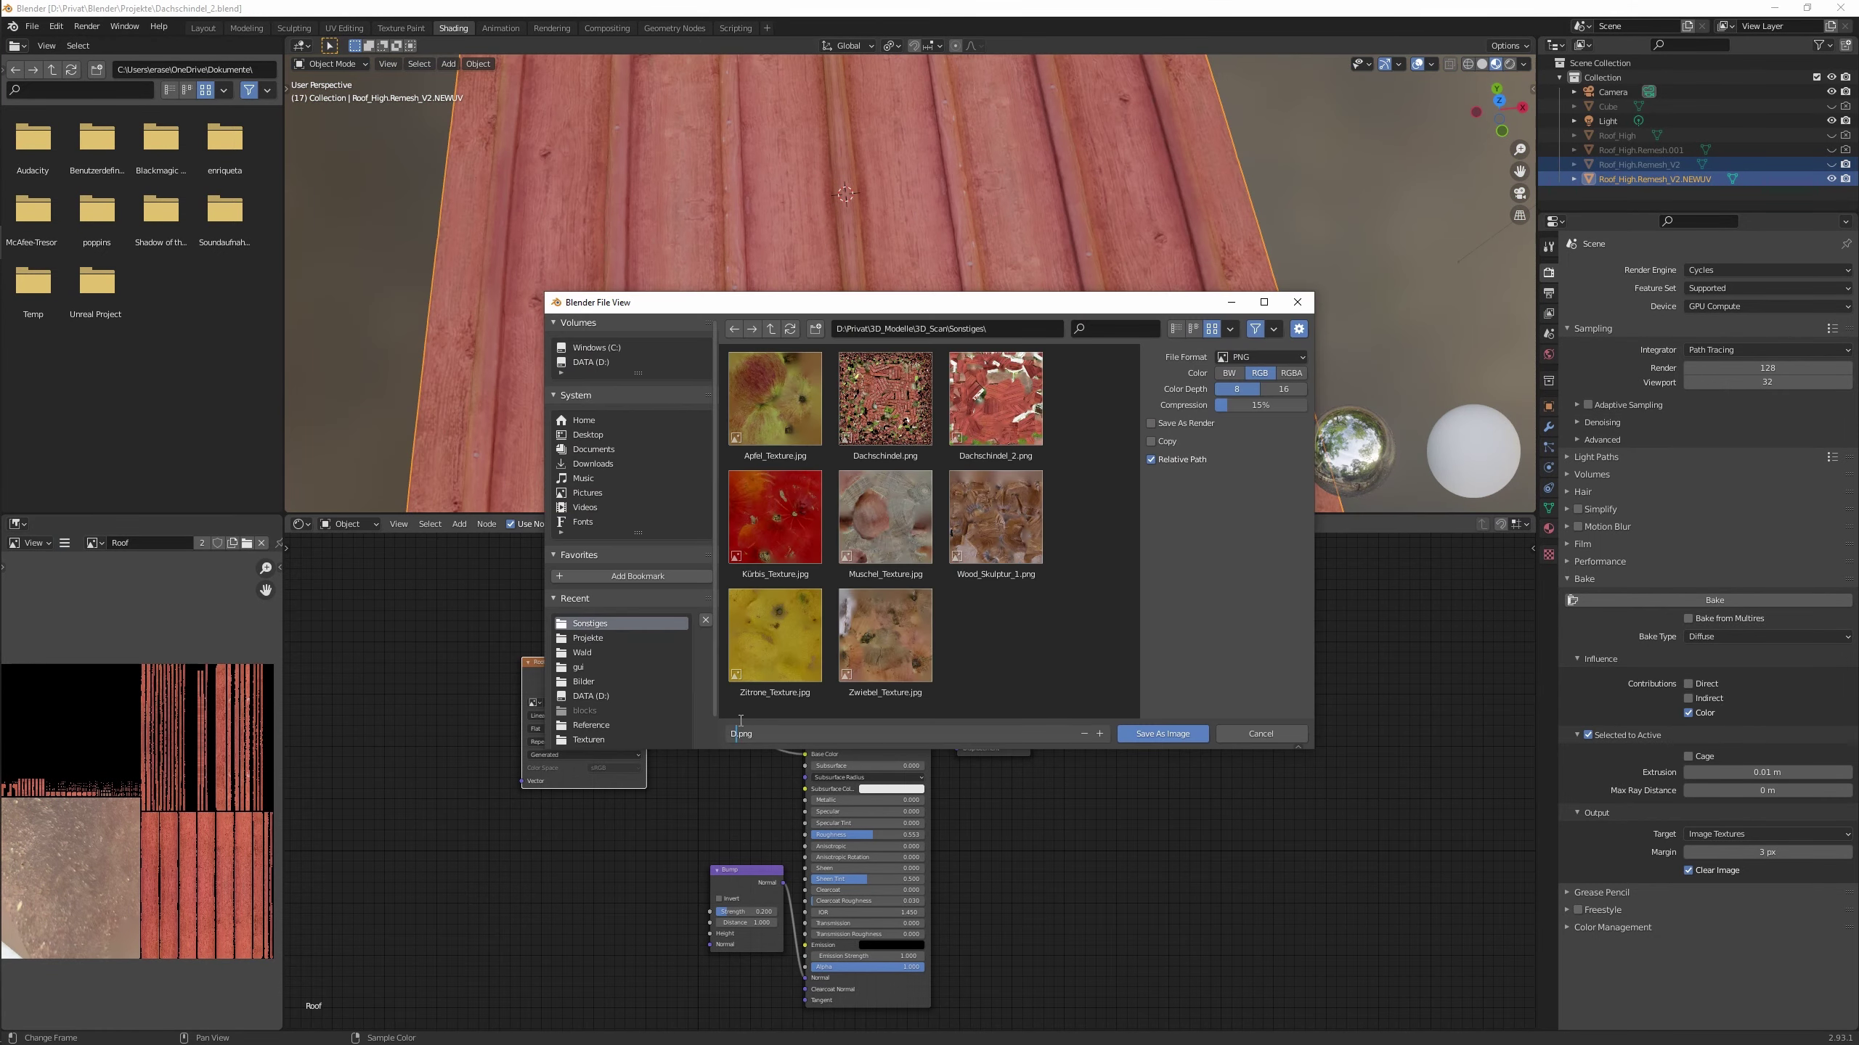
{"action": "left_click", "coordinate": [1163, 733]}
{"action": "scroll", "coordinate": [970, 311], "scroll_direction": "up", "scroll_amount": 3}
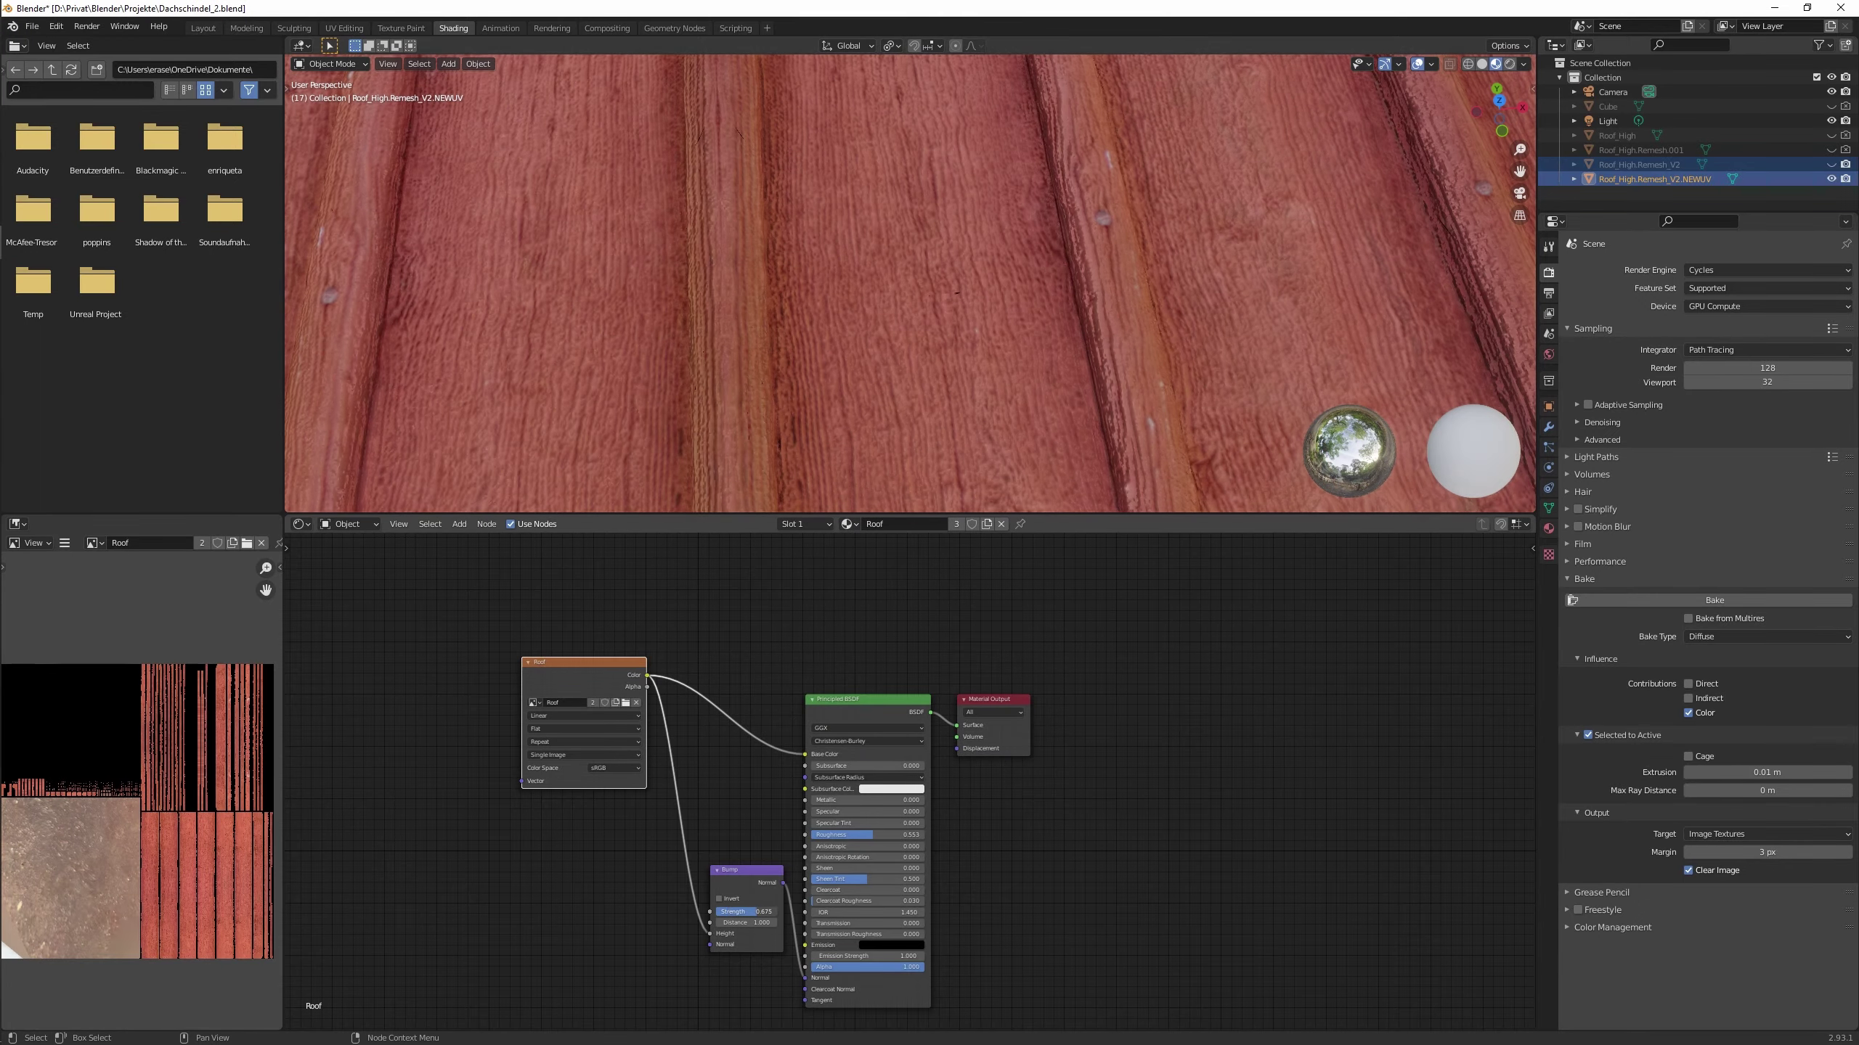
{"action": "scroll", "coordinate": [969, 311], "scroll_direction": "down", "scroll_amount": 3}
{"action": "scroll", "coordinate": [969, 312], "scroll_direction": "down", "scroll_amount": 5}
In Layout, duplicate the roof panel from top view to test how the texture tiles.
{"action": "left_click", "coordinate": [202, 28]}
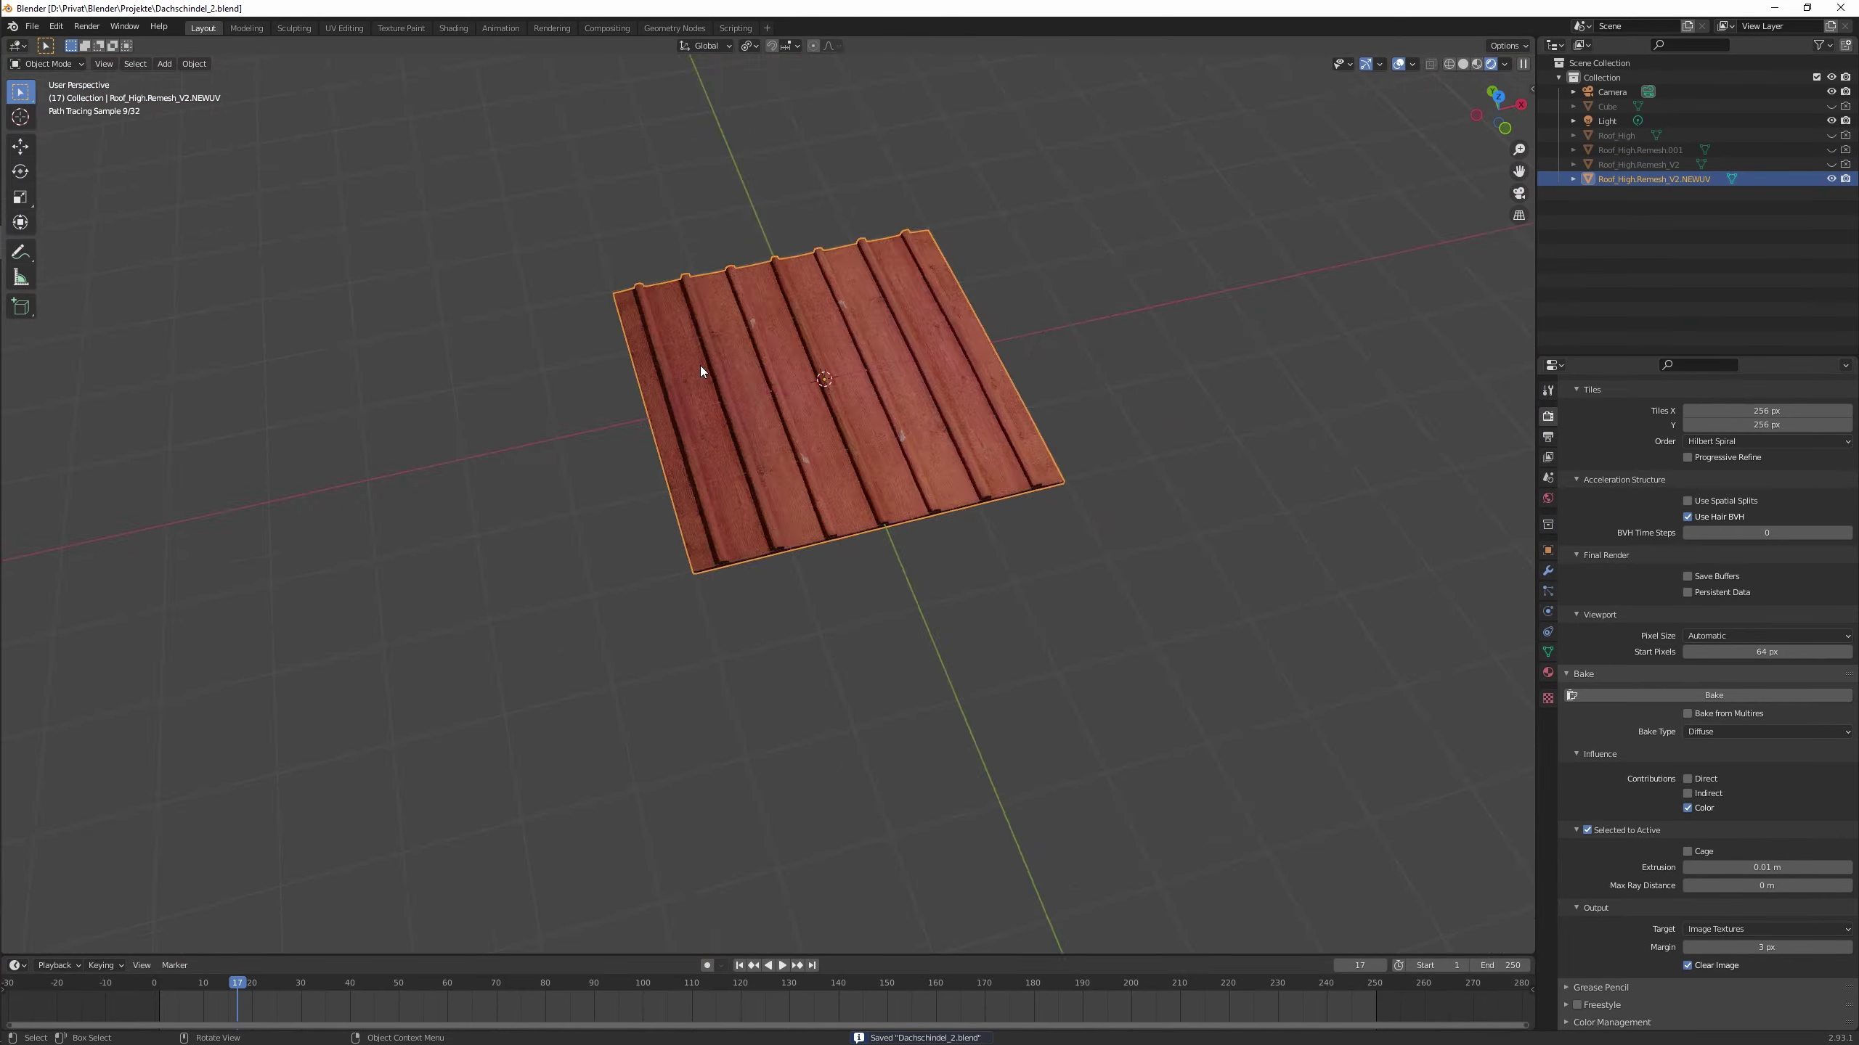
{"action": "key", "text": "shift+d"}
{"action": "key", "text": "KP_7"}
{"action": "scroll", "coordinate": [807, 262], "scroll_direction": "up", "scroll_amount": 5}
{"action": "middle_click_drag", "start_coordinate": [808, 261], "coordinate": [675, 306]}
{"action": "key", "text": "KP_7"}
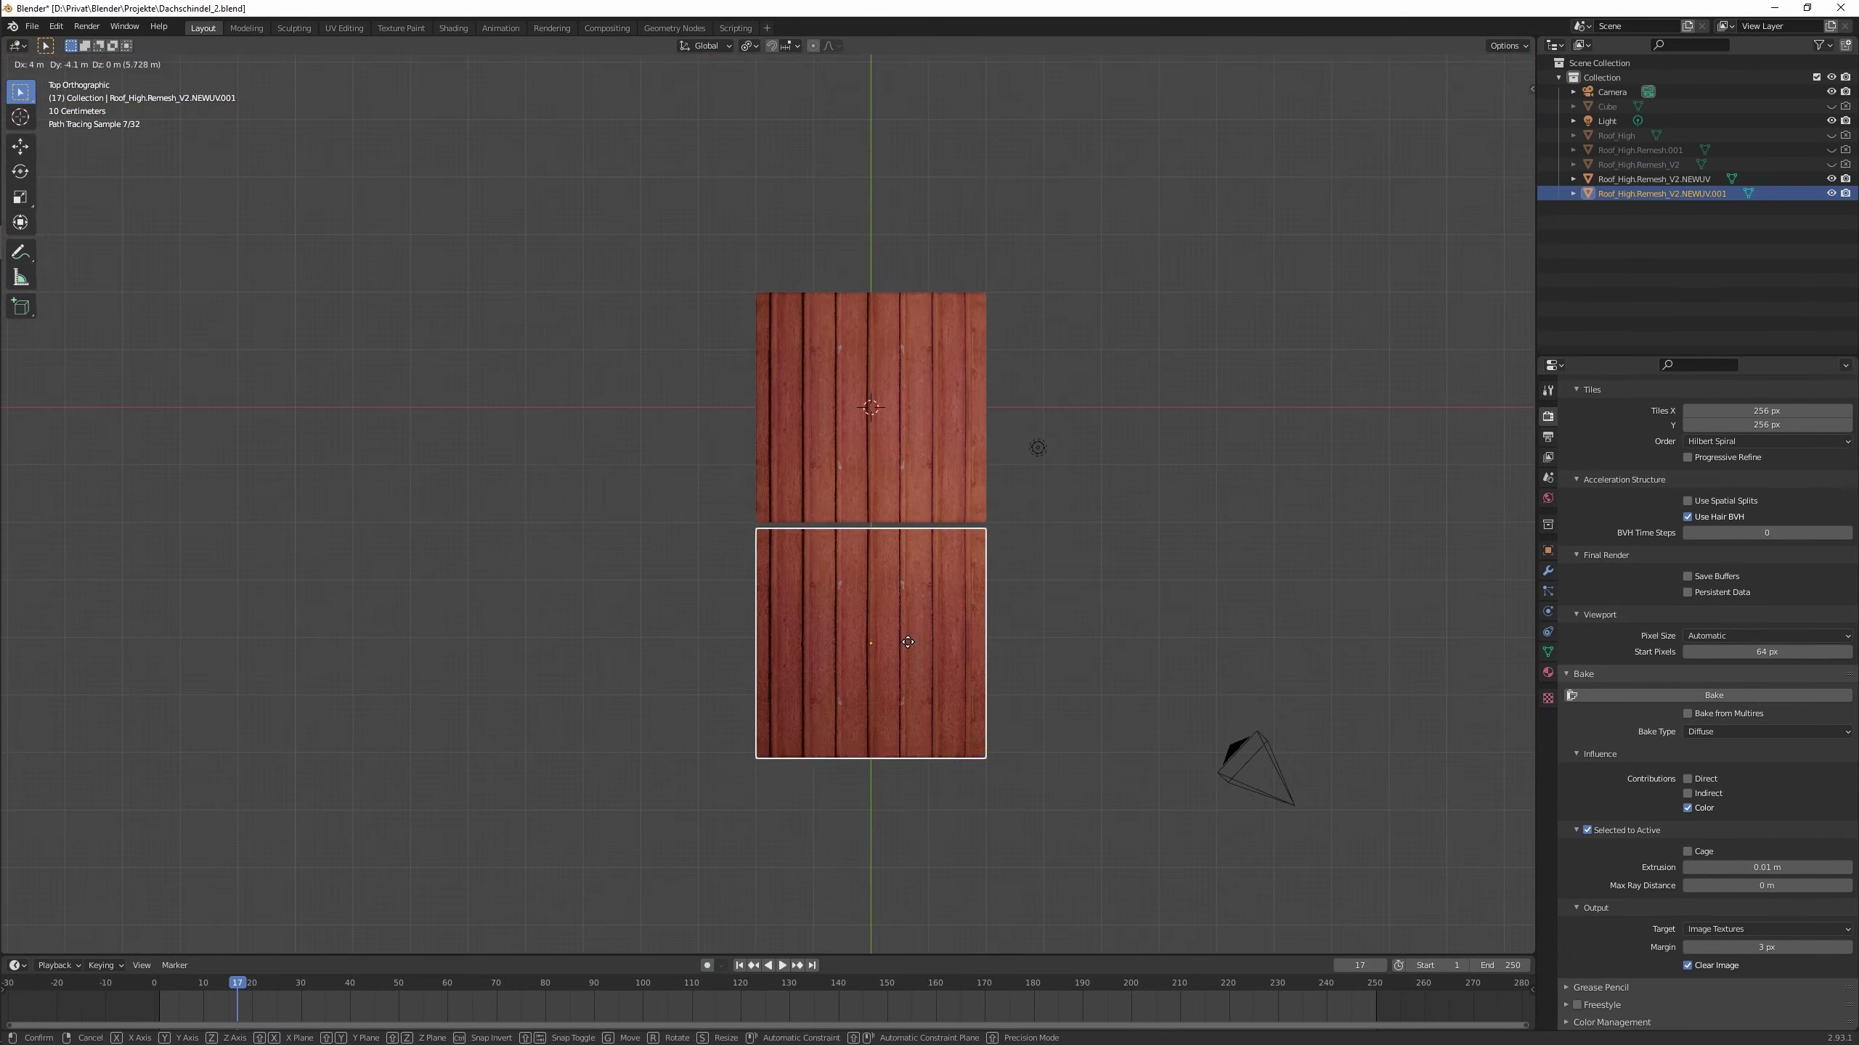
{"action": "scroll", "coordinate": [1036, 448], "scroll_direction": "up", "scroll_amount": 5}
{"action": "mouse_move", "coordinate": [1113, 596]}
{"action": "middle_mouse_down"}
{"action": "mouse_move", "coordinate": [1178, 547]}
{"action": "mouse_move", "coordinate": [1083, 659]}
{"action": "middle_mouse_up"}
Delete the temporary roof copy and duplicate the panel again beside the original.
{"action": "key", "text": "Delete"}
{"action": "left_click", "coordinate": [1040, 735]}
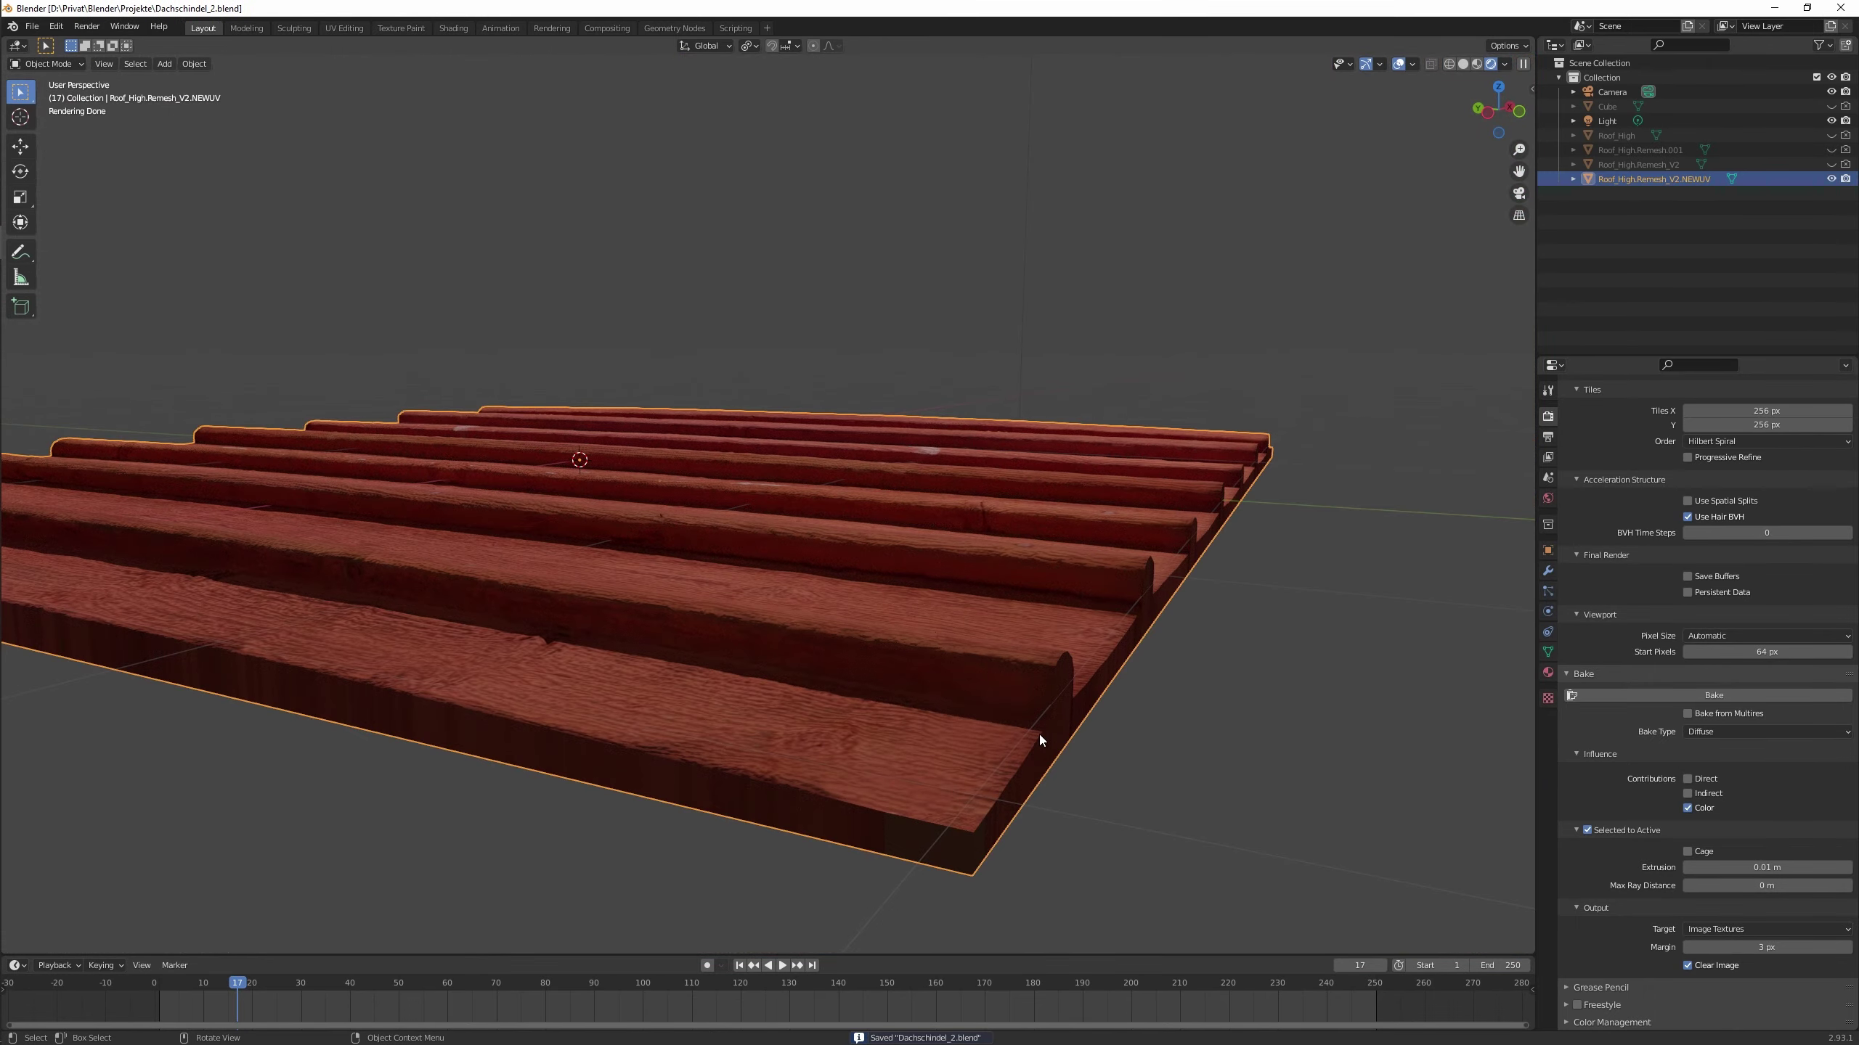
{"action": "key", "text": "z"}
{"action": "middle_click_drag", "start_coordinate": [1040, 734], "coordinate": [1003, 778]}
{"action": "key", "text": "z"}
{"action": "key", "text": "KP_7"}
{"action": "scroll", "coordinate": [938, 593], "scroll_direction": "up", "scroll_amount": 5}
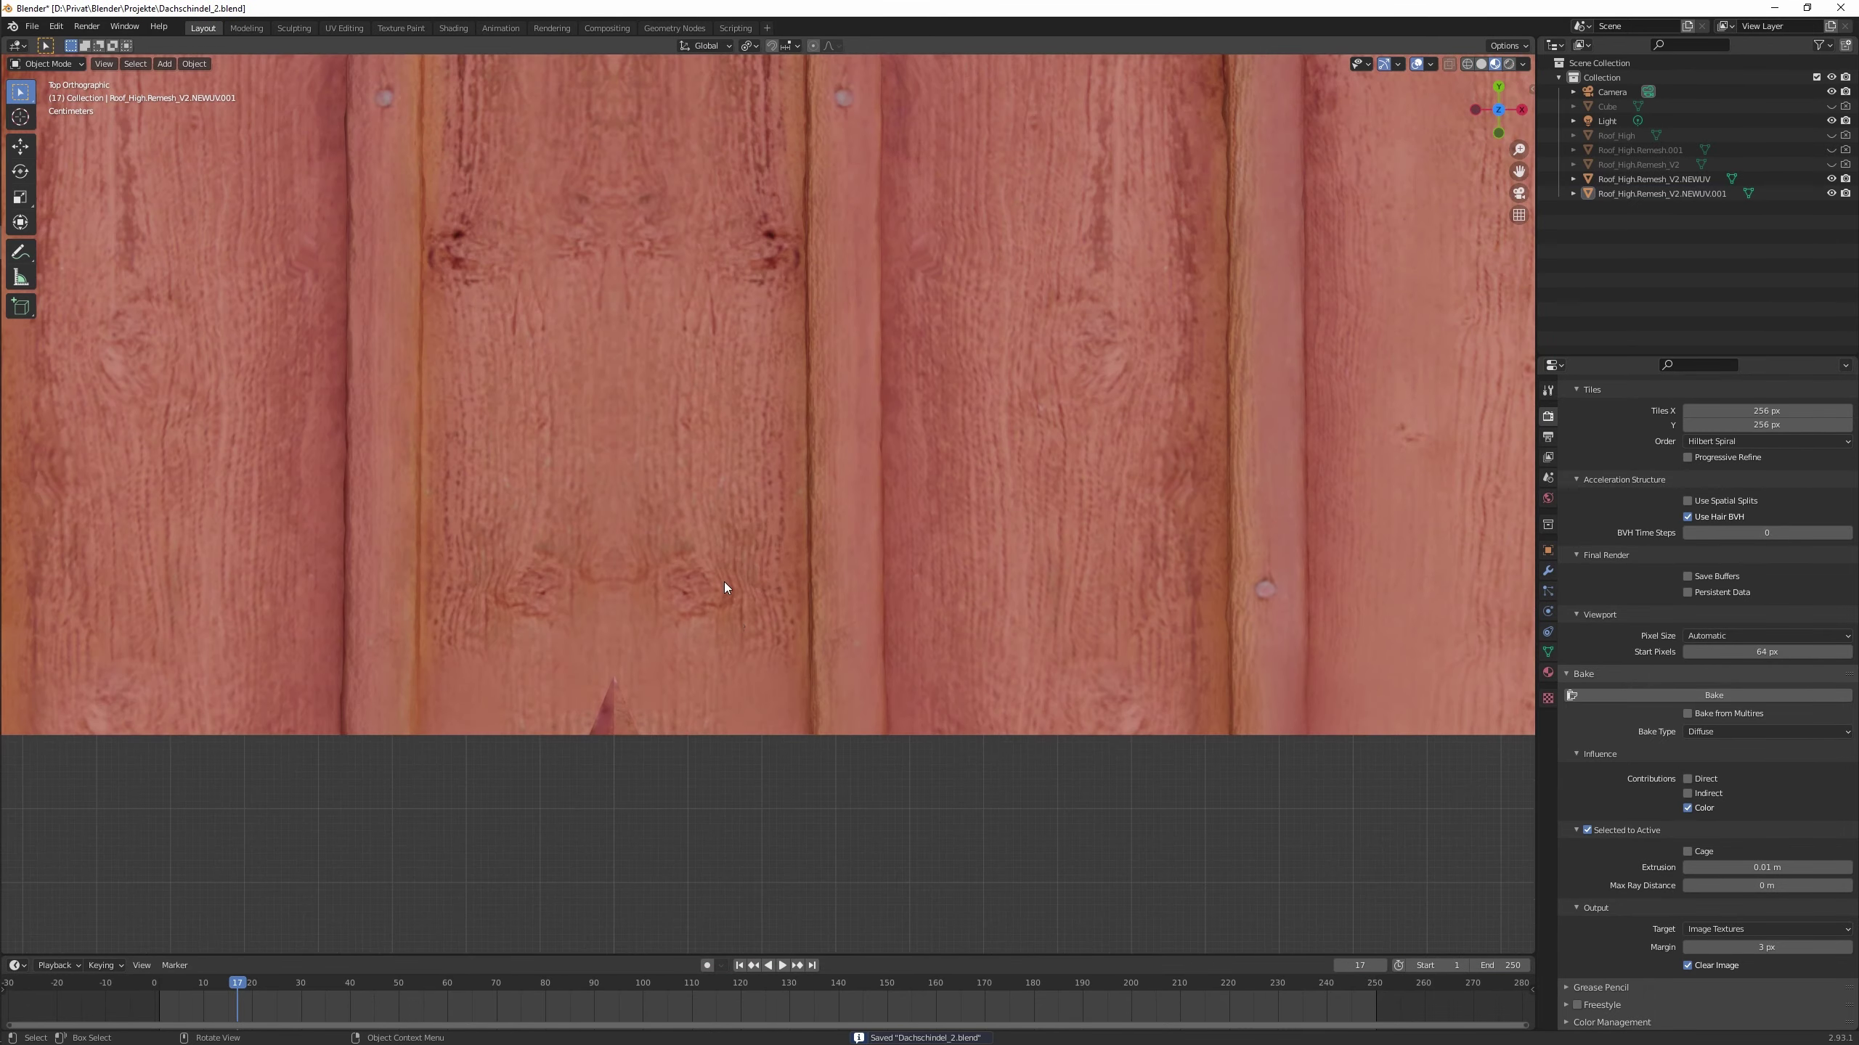
{"action": "scroll", "coordinate": [726, 589], "scroll_direction": "down", "scroll_amount": 3}
{"action": "scroll", "coordinate": [643, 502], "scroll_direction": "down", "scroll_amount": 2}
{"action": "key", "text": "shift+d"}
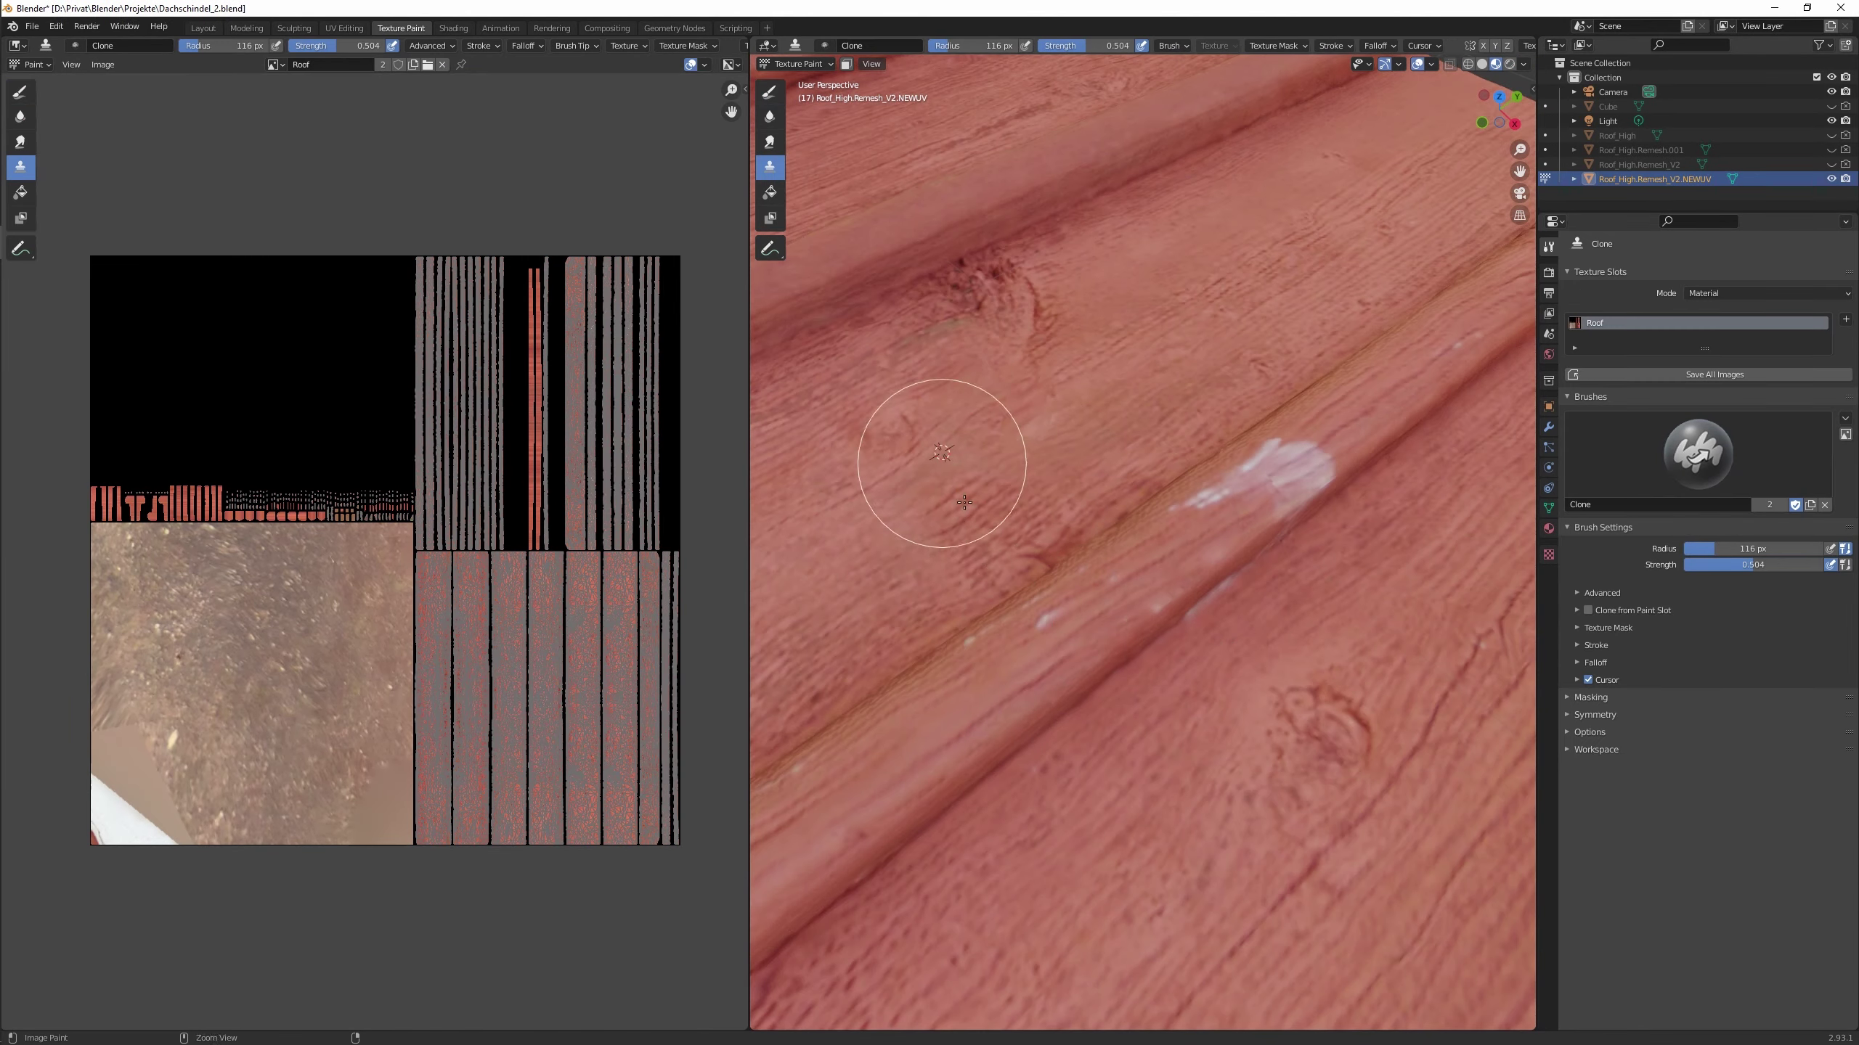
Inspect the painted roof, then move copy Roof_High.Remesh_V2.NEWUV.001 beside the original to check the seam.
{"action": "scroll", "coordinate": [1230, 512], "scroll_direction": "down", "scroll_amount": 5}
{"action": "mouse_move", "coordinate": [1230, 513]}
{"action": "middle_mouse_down"}
{"action": "mouse_move", "coordinate": [1016, 726]}
{"action": "mouse_move", "coordinate": [1016, 531]}
{"action": "middle_mouse_up"}
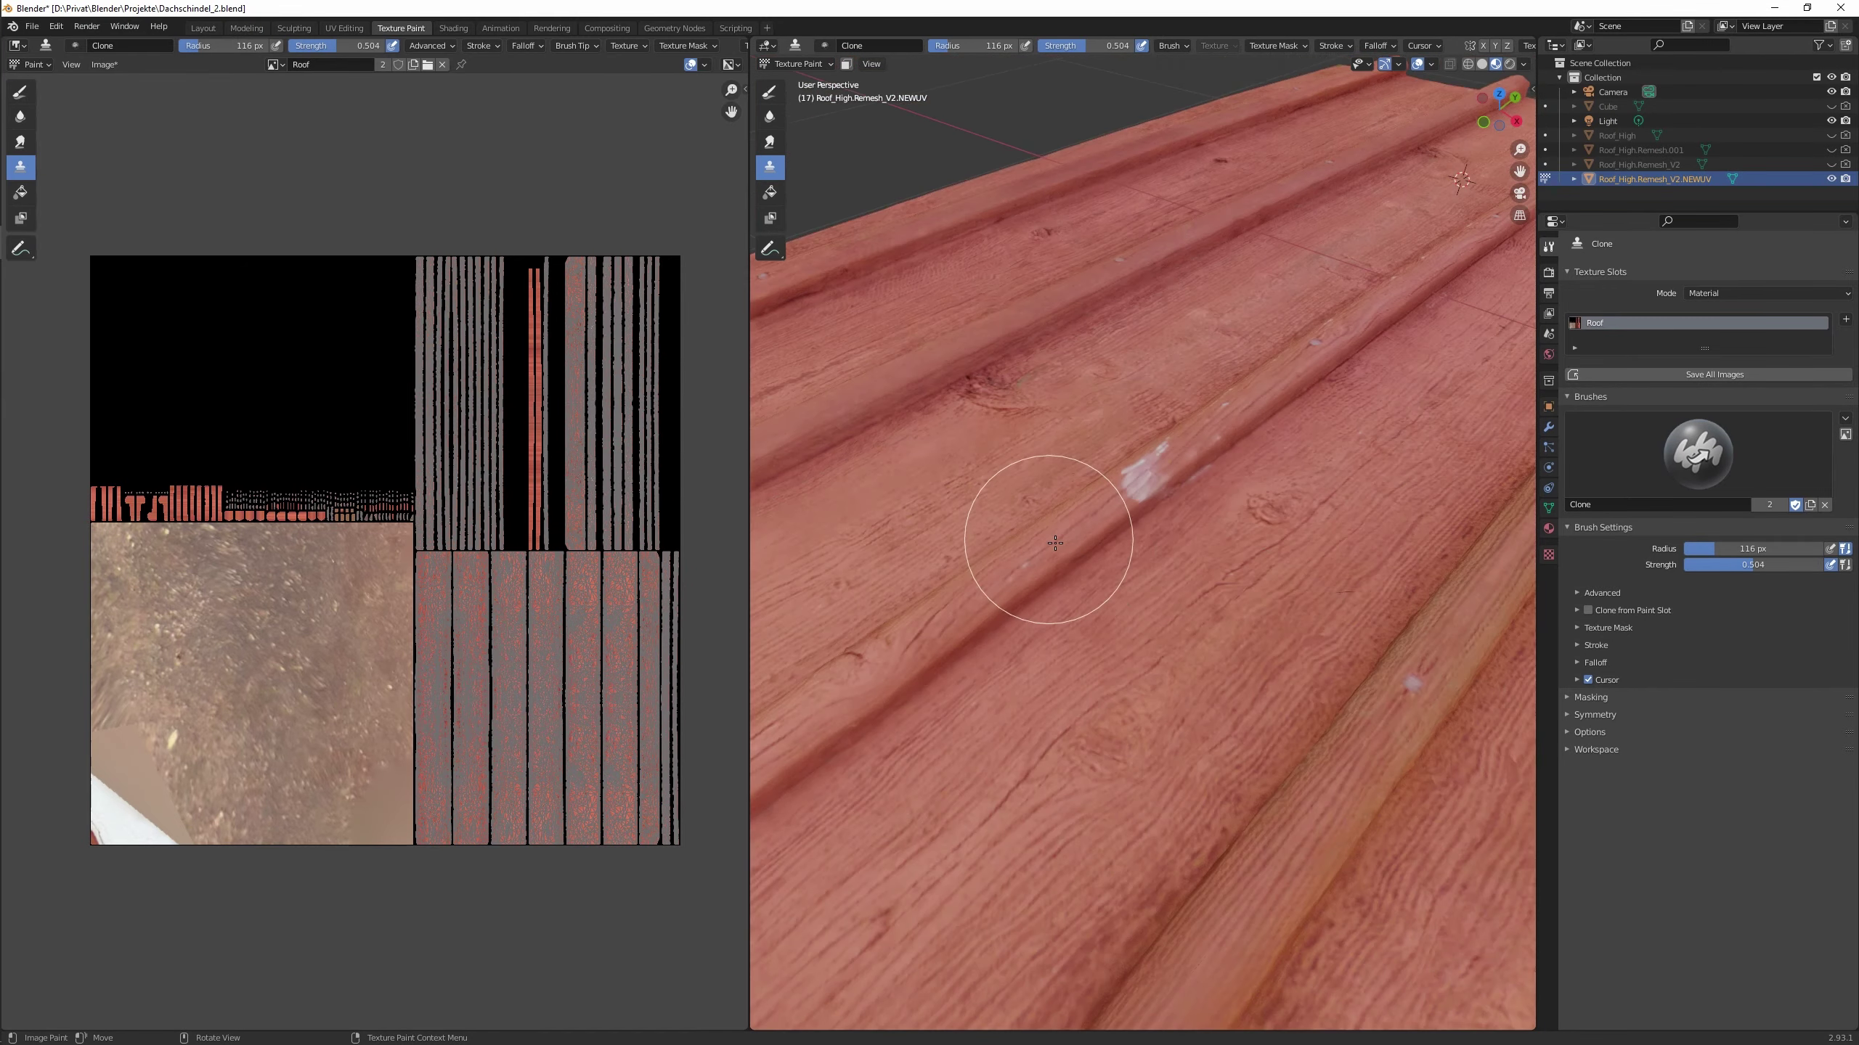
{"action": "scroll", "coordinate": [1246, 401], "scroll_direction": "up", "scroll_amount": 5}
{"action": "mouse_move", "coordinate": [1246, 402]}
{"action": "middle_mouse_down"}
{"action": "mouse_move", "coordinate": [984, 547]}
{"action": "mouse_move", "coordinate": [965, 842]}
{"action": "mouse_move", "coordinate": [1114, 556]}
{"action": "middle_mouse_up"}
{"action": "scroll", "coordinate": [1114, 556], "scroll_direction": "up", "scroll_amount": 4}
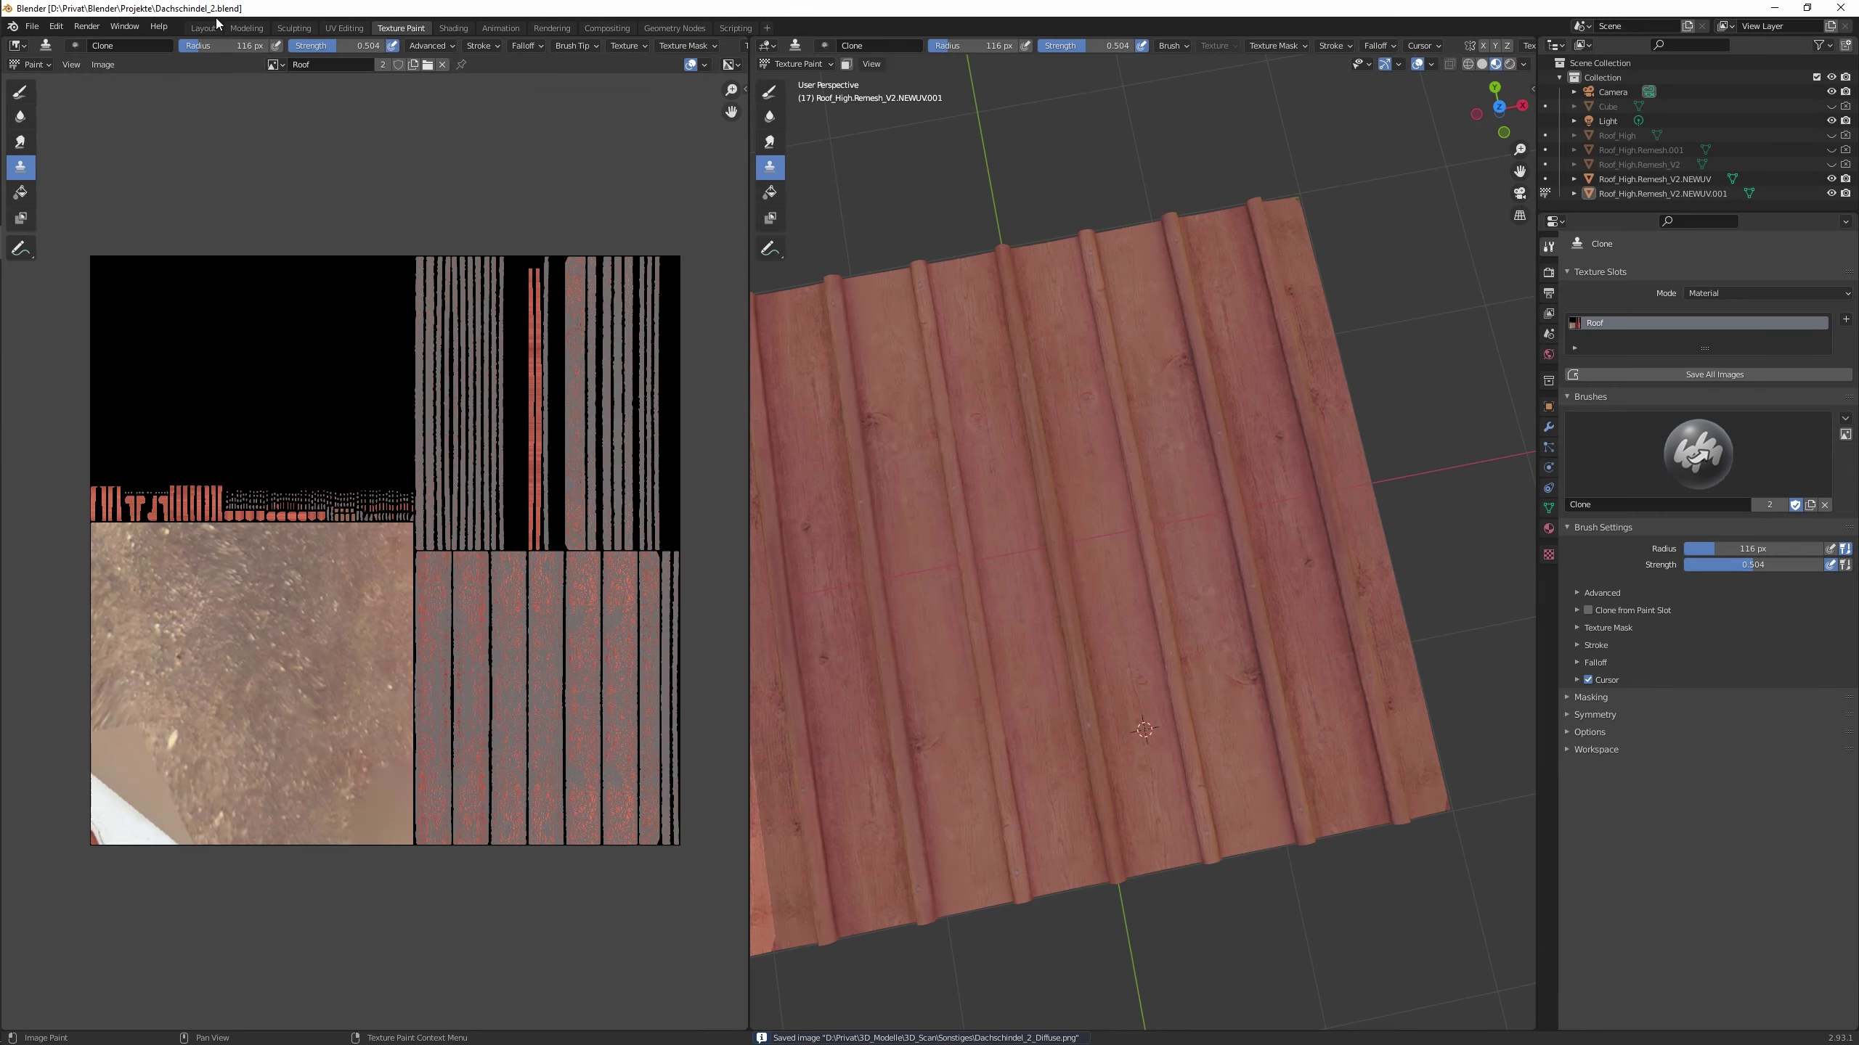
{"action": "left_click", "coordinate": [205, 28]}
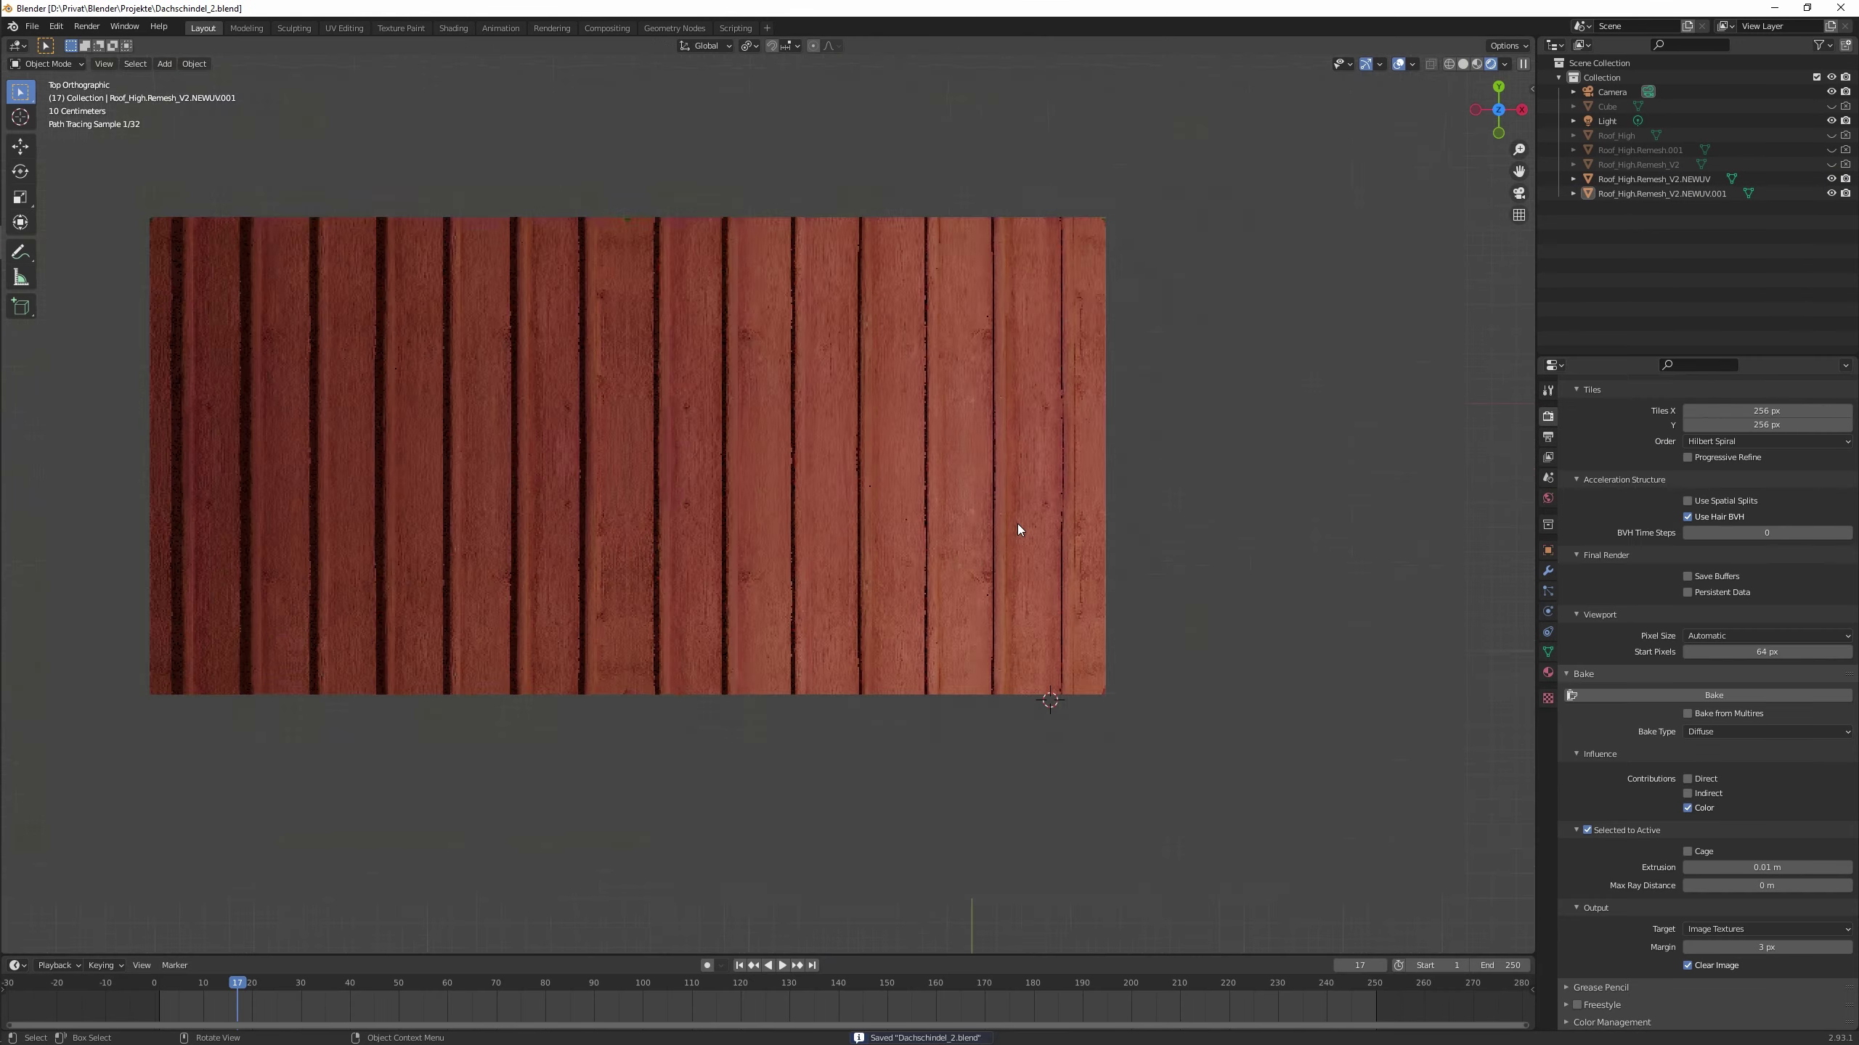
{"action": "scroll", "coordinate": [682, 600], "scroll_direction": "up", "scroll_amount": 4}
{"action": "key", "text": "g"}
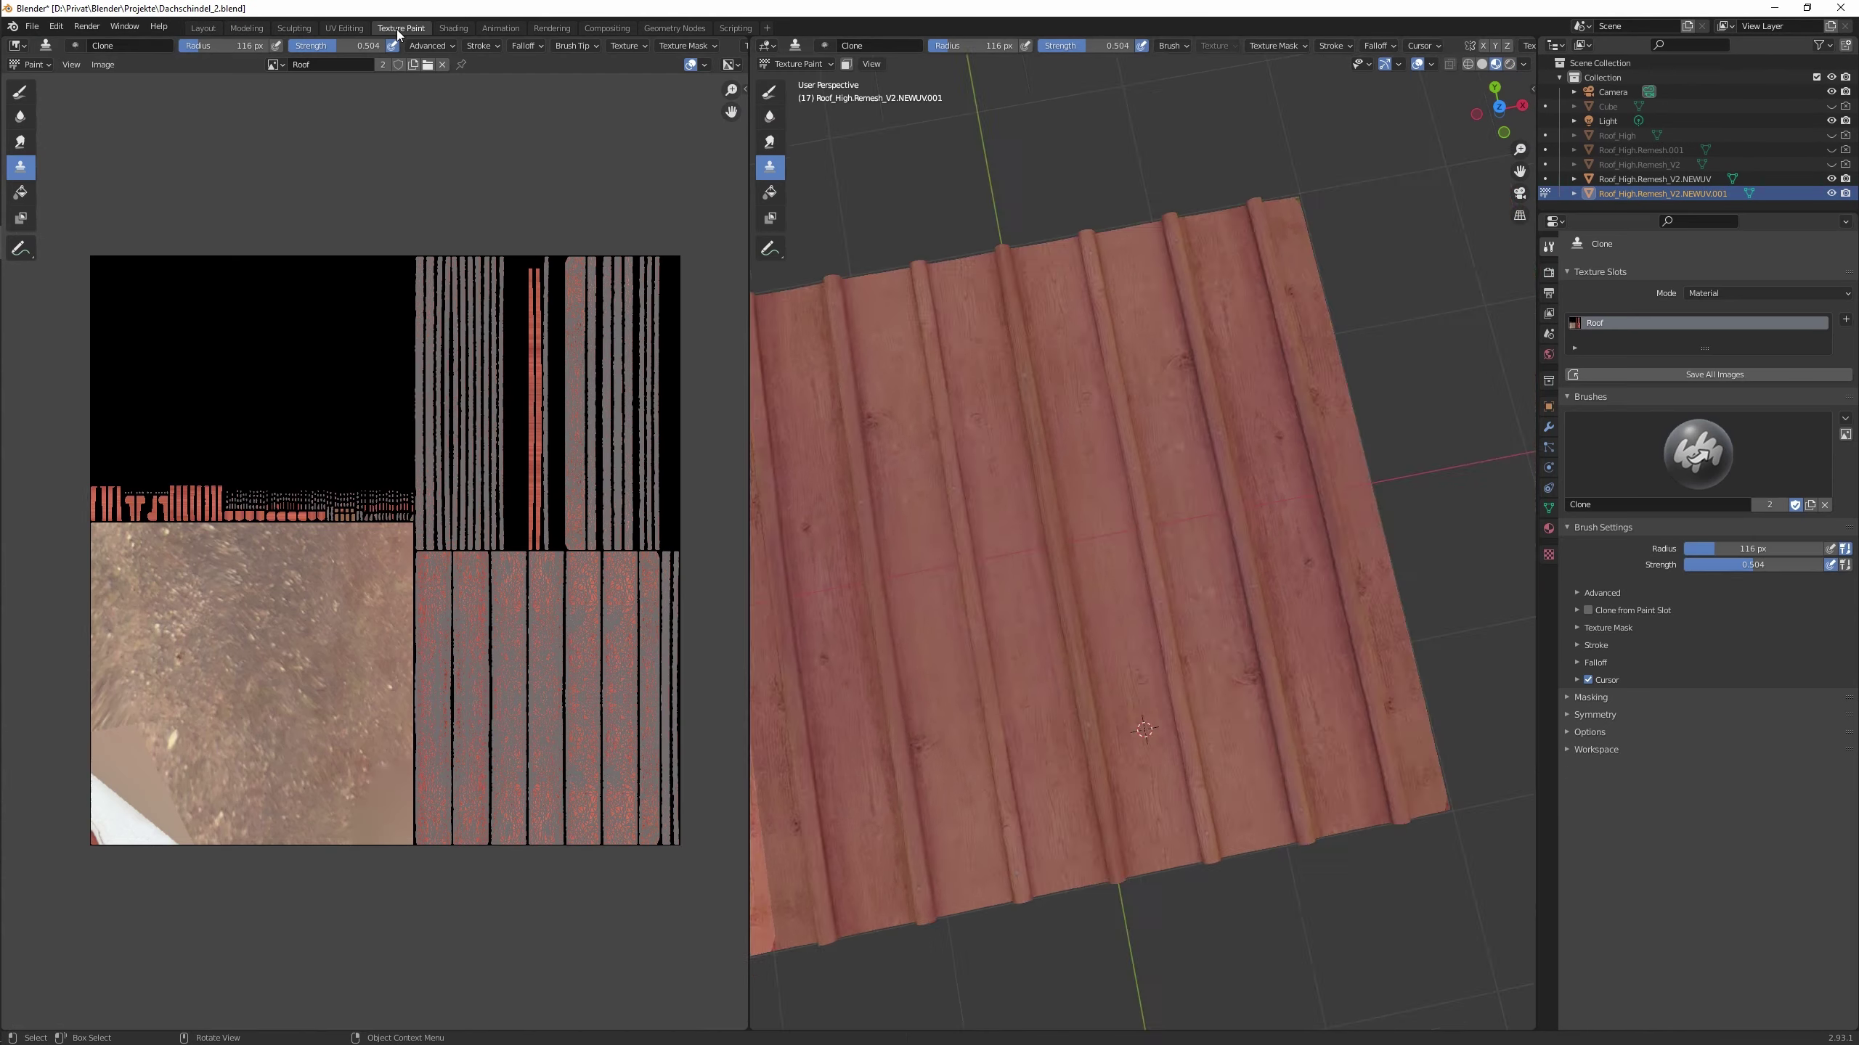
{"action": "scroll", "coordinate": [1068, 505], "scroll_direction": "up", "scroll_amount": 5}
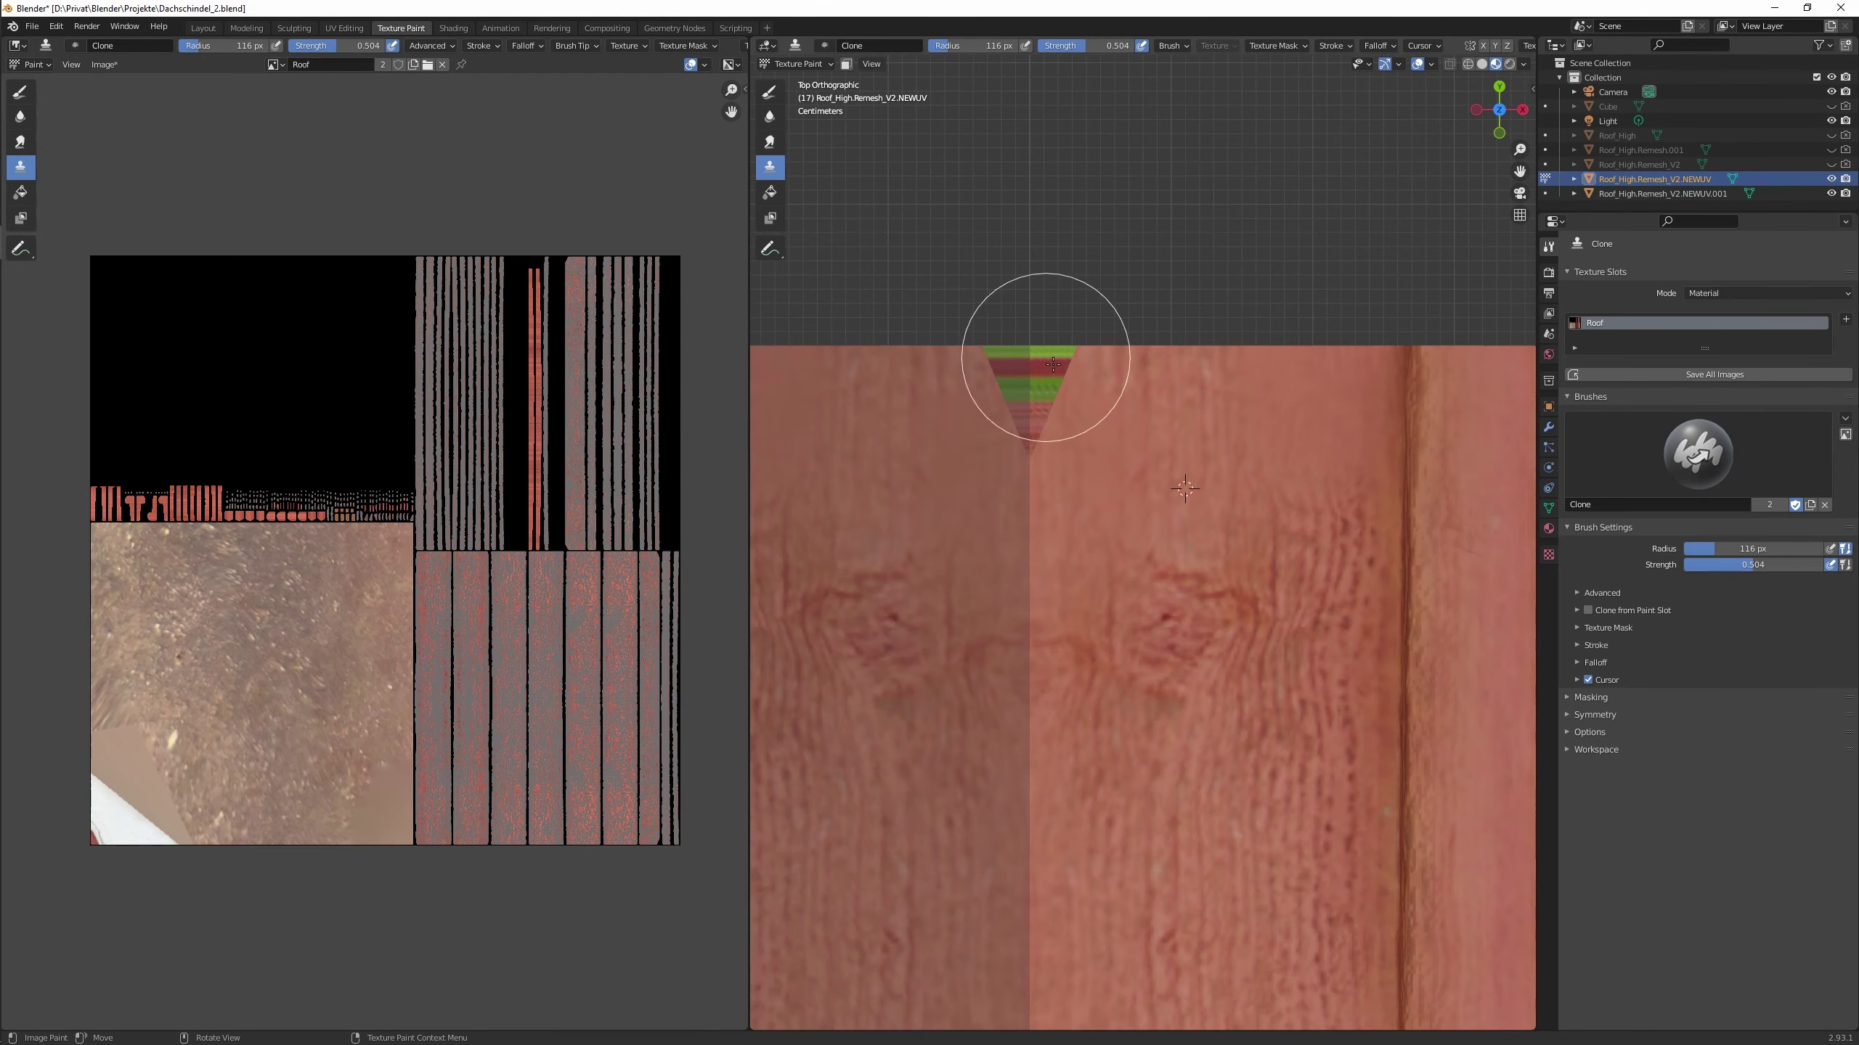
Return to texture painting at the roof panel's edge and save the blend file.
{"action": "scroll", "coordinate": [245, 637], "scroll_direction": "down", "scroll_amount": 10}
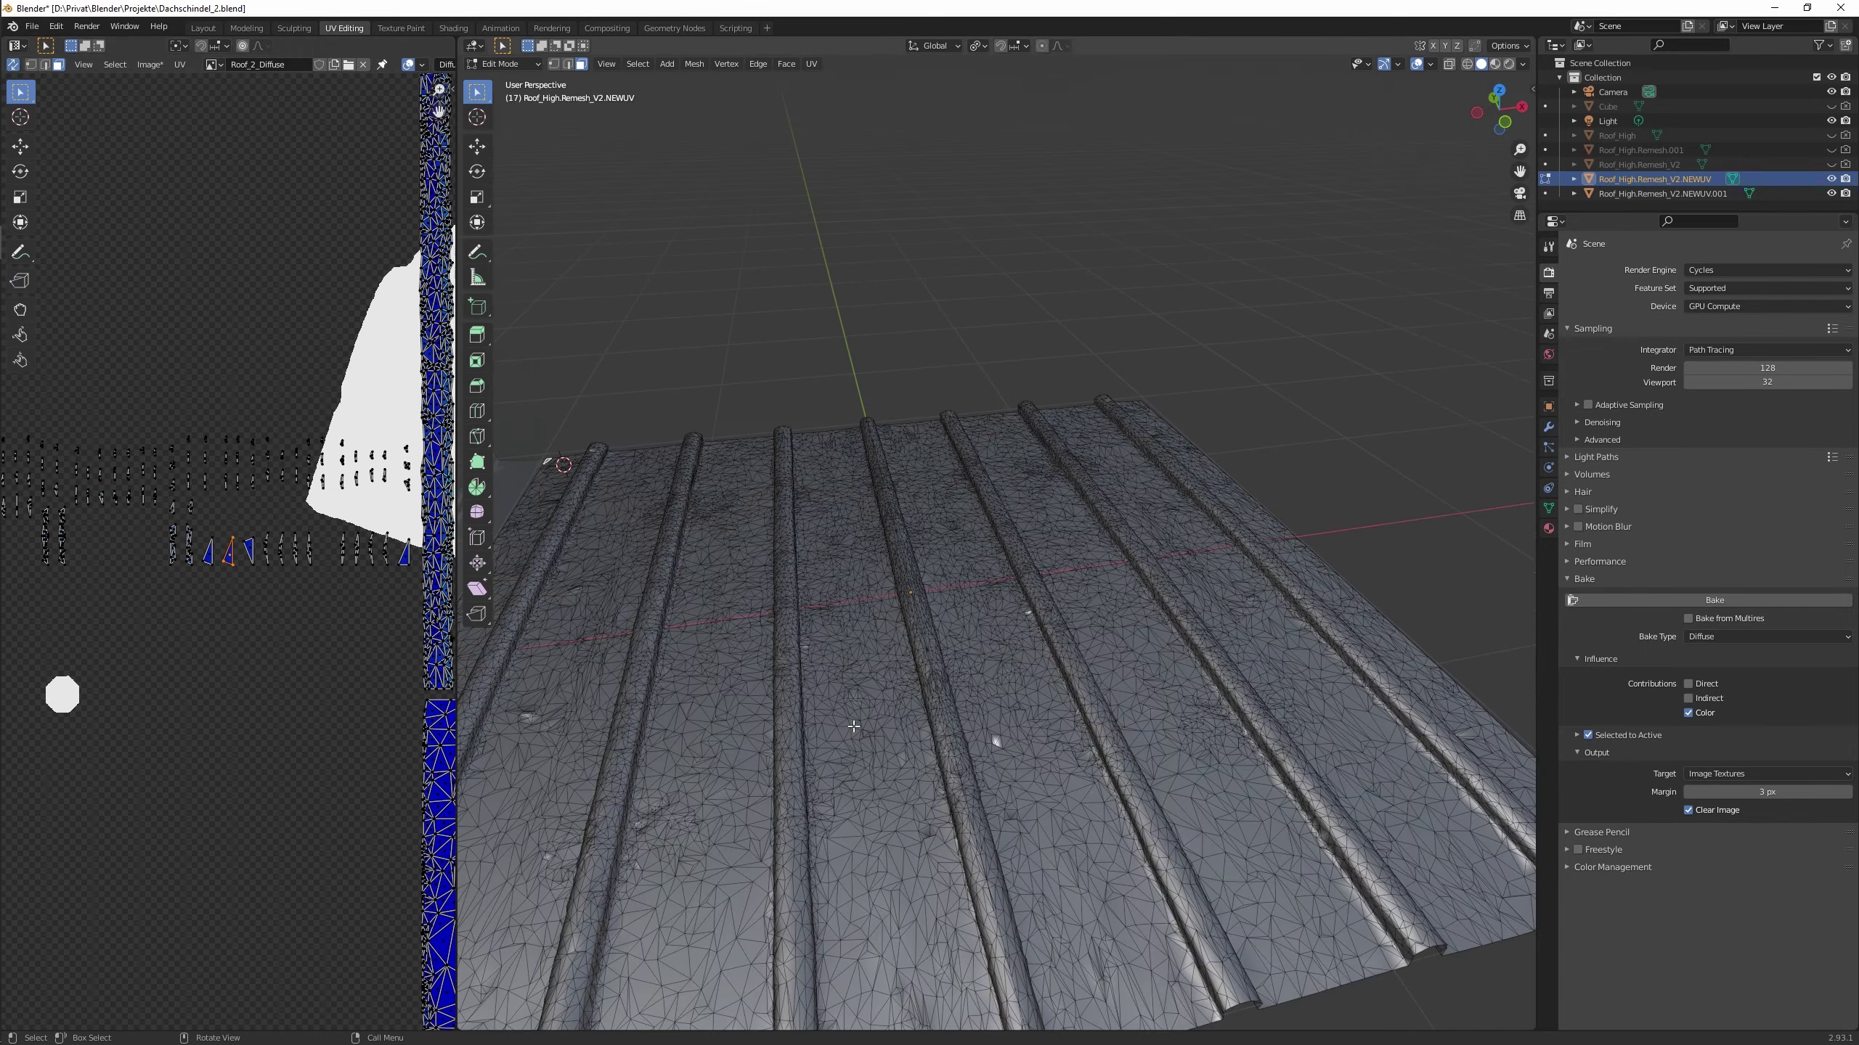
{"action": "middle_click_drag", "start_coordinate": [878, 549], "coordinate": [1009, 541]}
{"action": "scroll", "coordinate": [1008, 541], "scroll_direction": "up", "scroll_amount": 6}
{"action": "key", "text": "ctrl+Page_Down"}
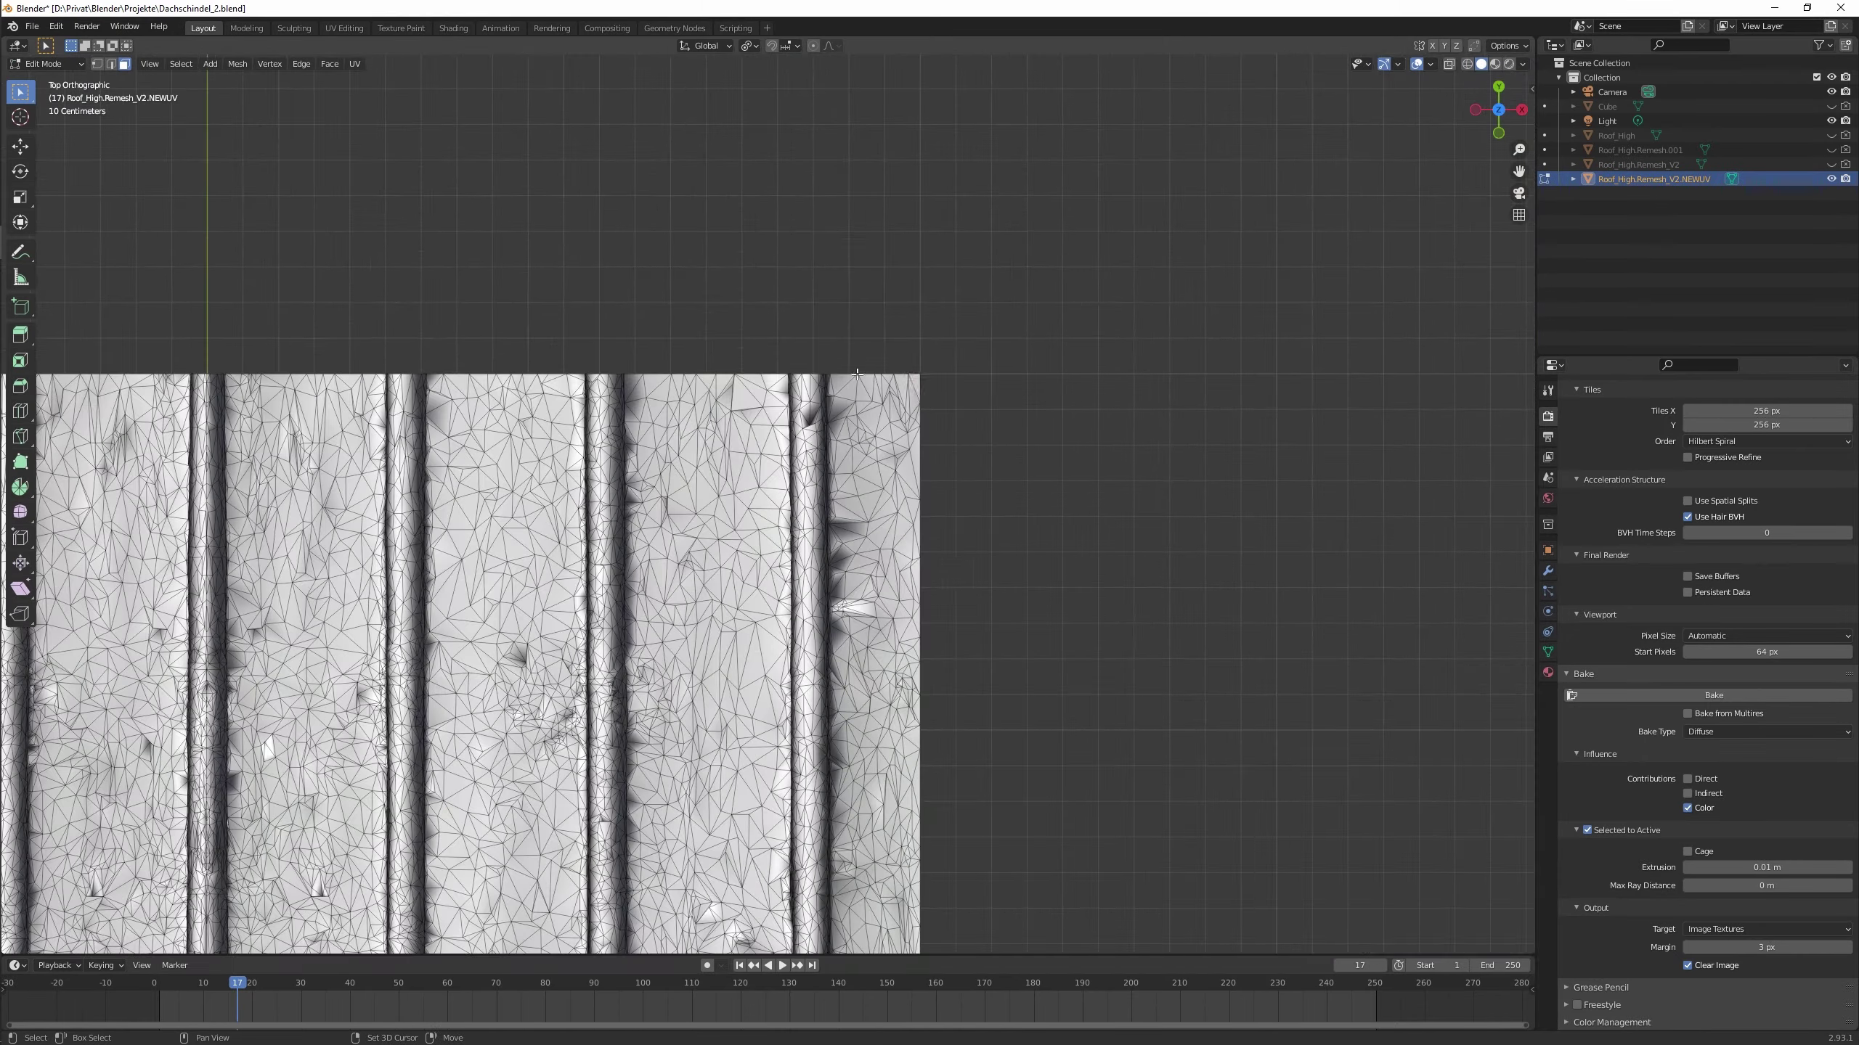
{"action": "middle_click_drag", "start_coordinate": [857, 374], "coordinate": [1004, 713], "text": "shift"}
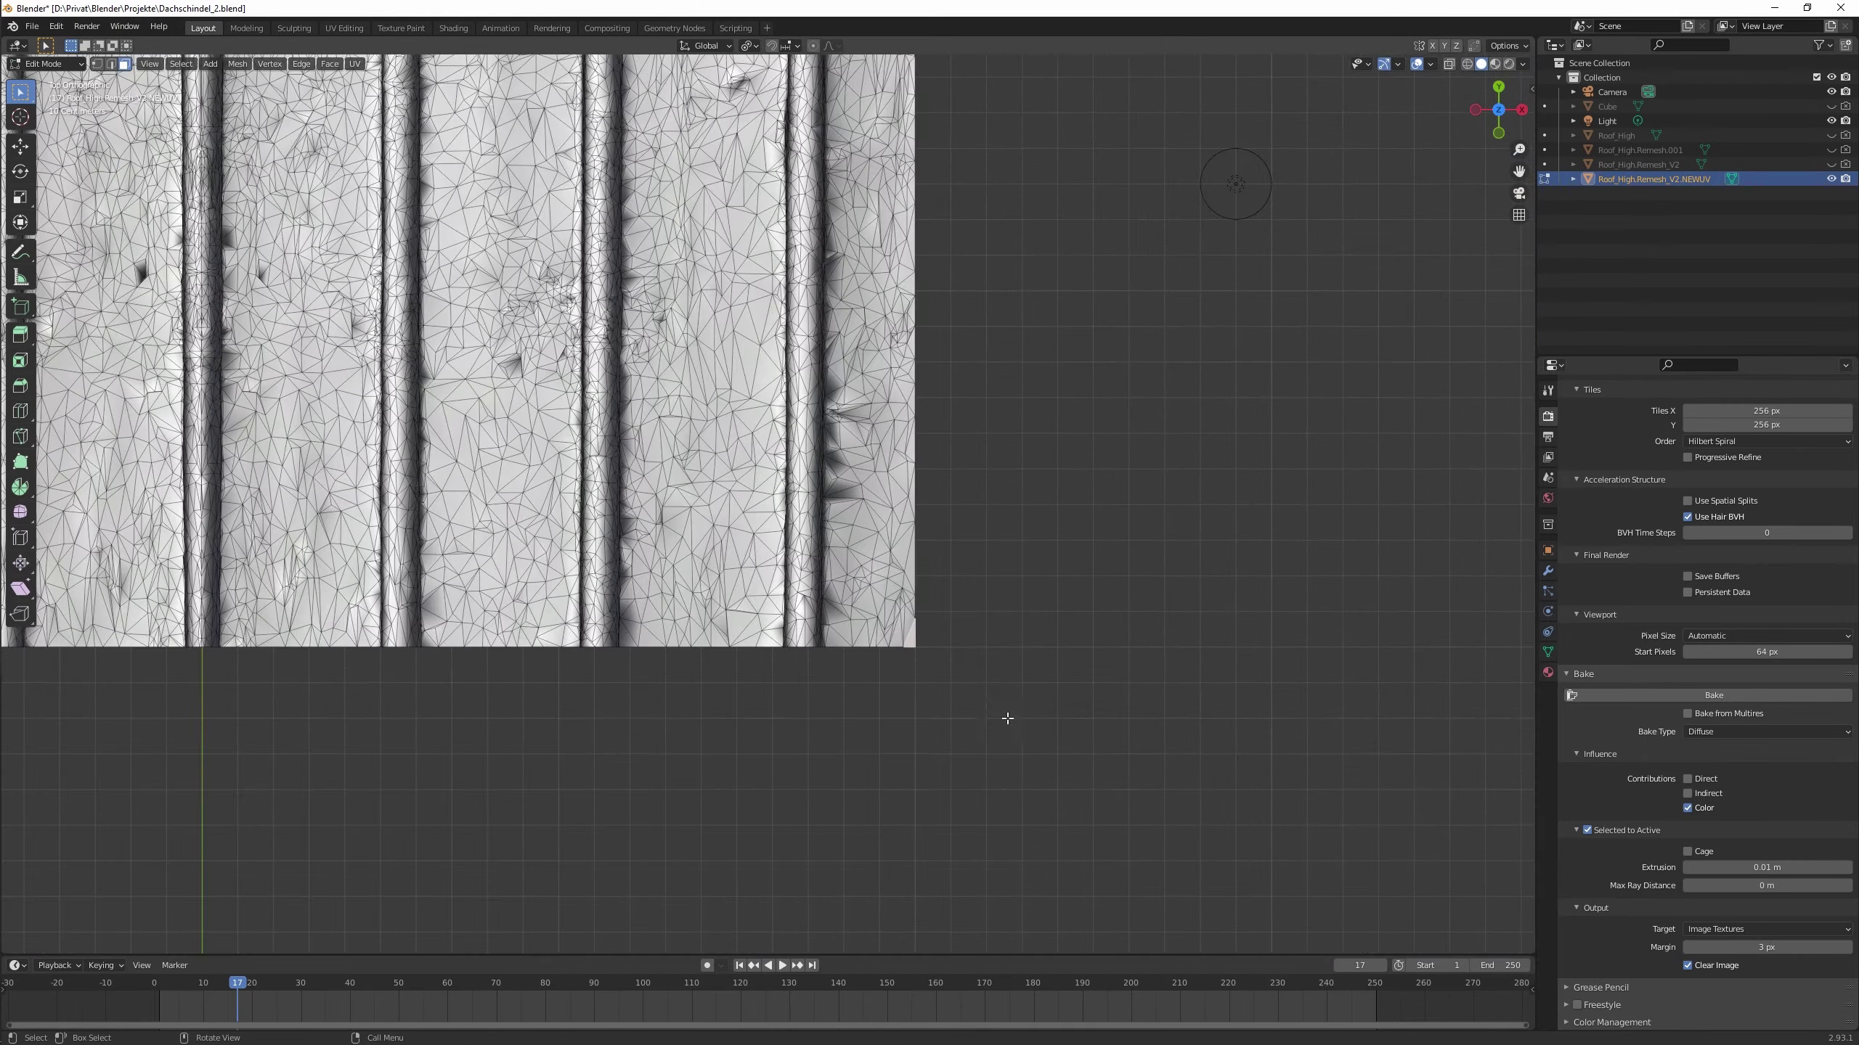
{"action": "scroll", "coordinate": [1005, 713], "scroll_direction": "up", "scroll_amount": 3}
{"action": "key", "text": "ctrl+s"}
From top view with textured shading, shift the panel's edge vertices slightly.
{"action": "middle_click_drag", "start_coordinate": [1070, 780], "coordinate": [951, 861]}
{"action": "key", "text": "KP_7"}
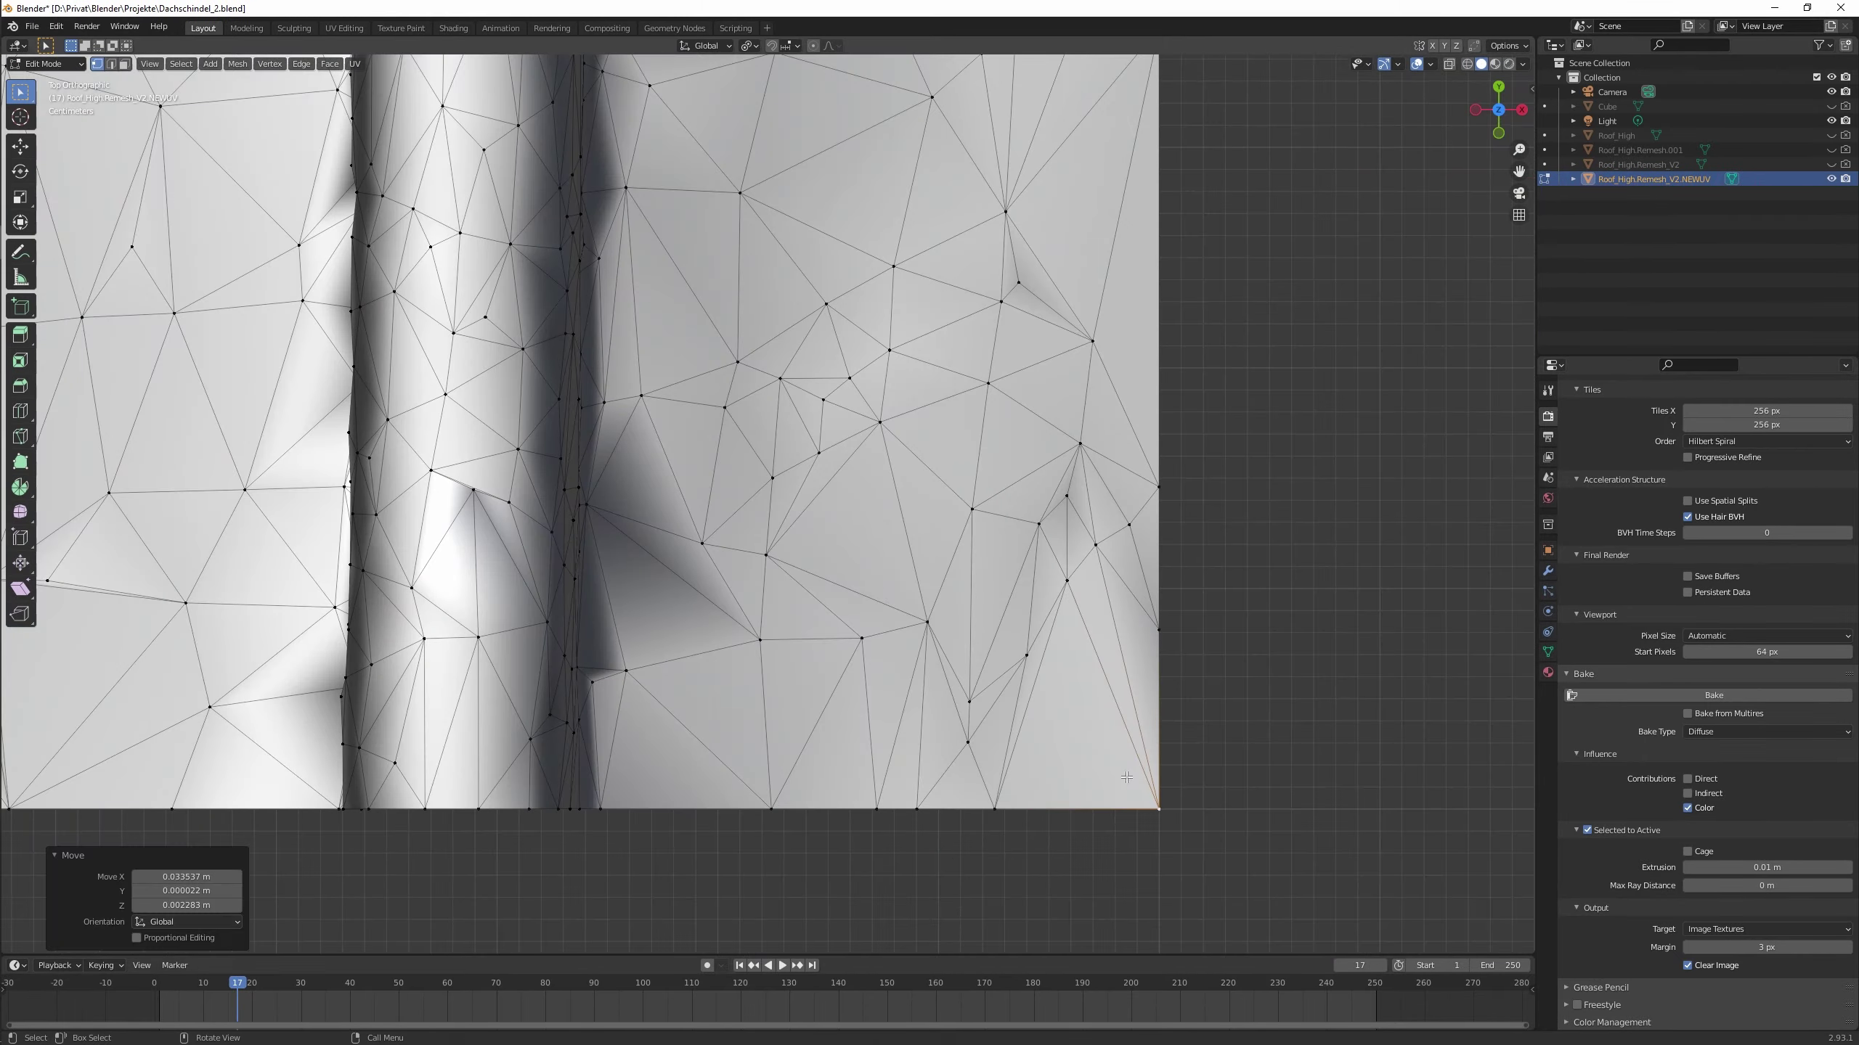
{"action": "scroll", "coordinate": [1071, 302], "scroll_direction": "down", "scroll_amount": 3}
{"action": "key", "text": "z"}
{"action": "scroll", "coordinate": [1072, 302], "scroll_direction": "up", "scroll_amount": 3}
{"action": "middle_click_drag", "start_coordinate": [1072, 302], "coordinate": [1173, 228], "text": "shift"}
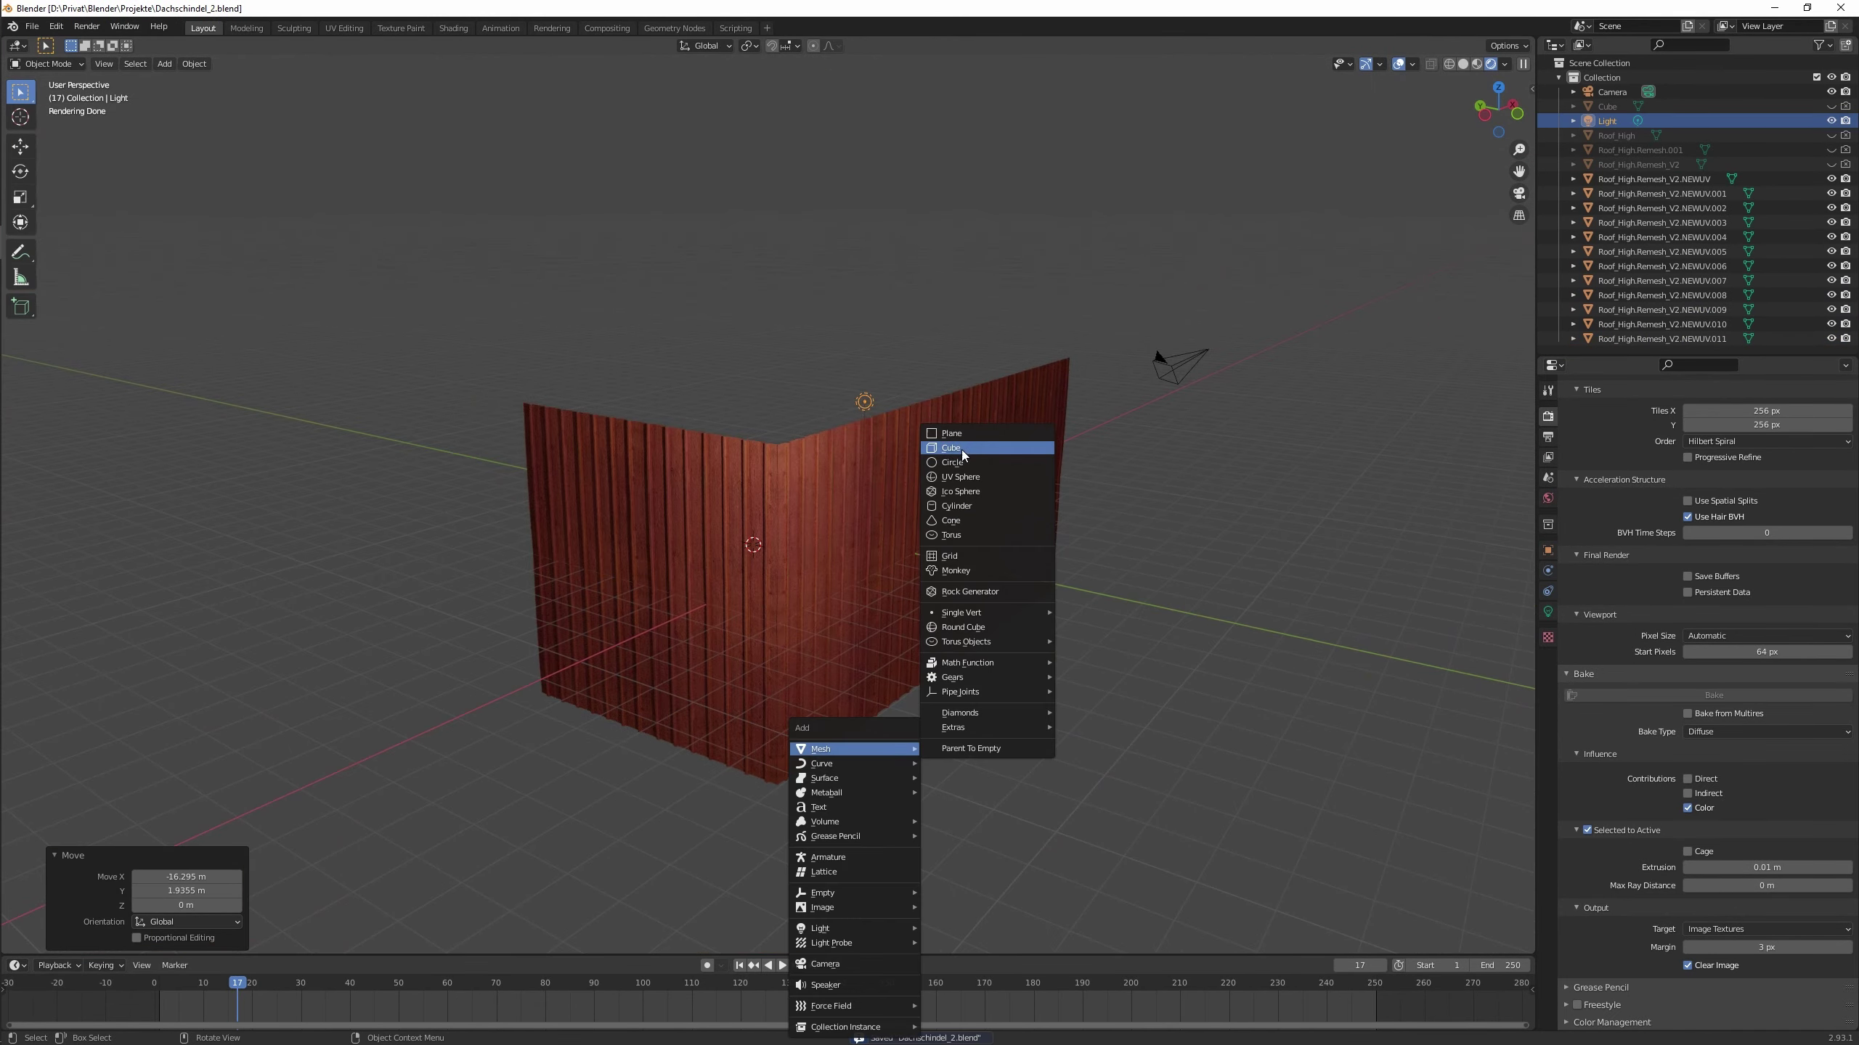
Add a cube stretched along Z as a grey corner post, duplicate it, and render with F12.
{"action": "left_click", "coordinate": [963, 455]}
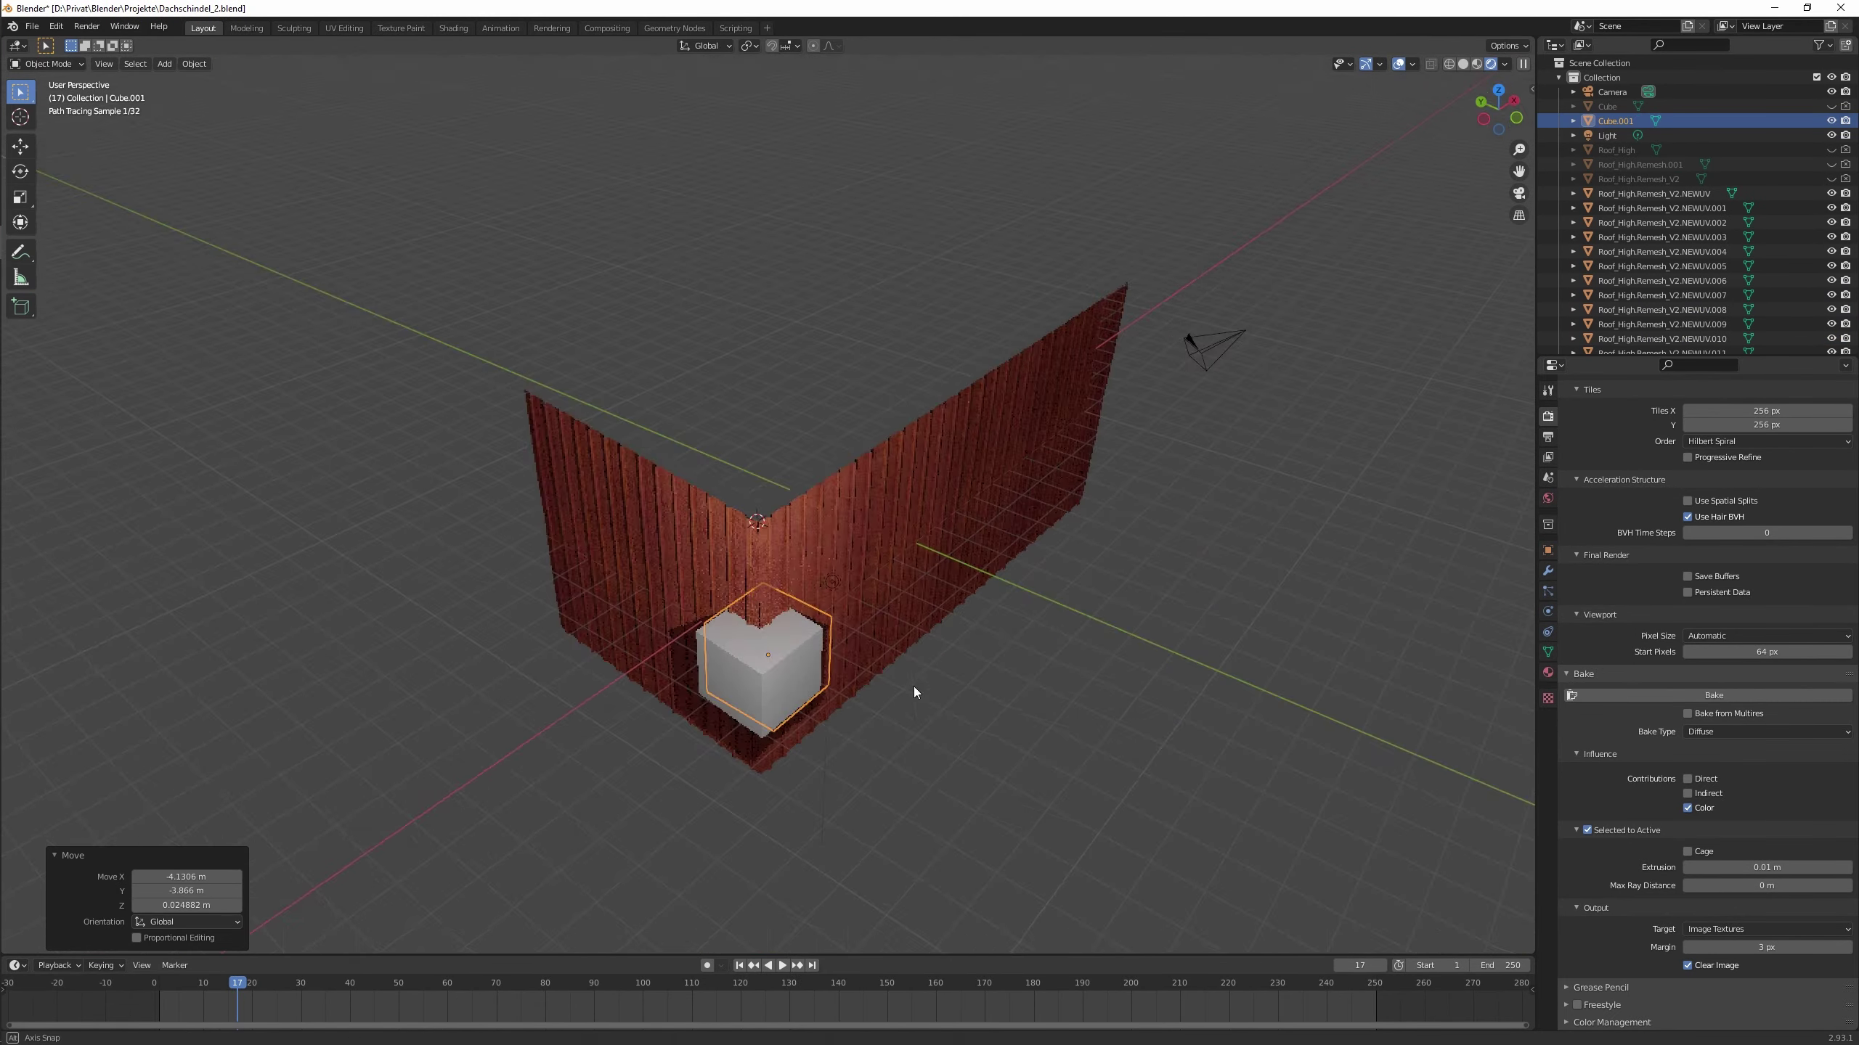
{"action": "key", "text": "s"}
{"action": "key", "text": "z"}
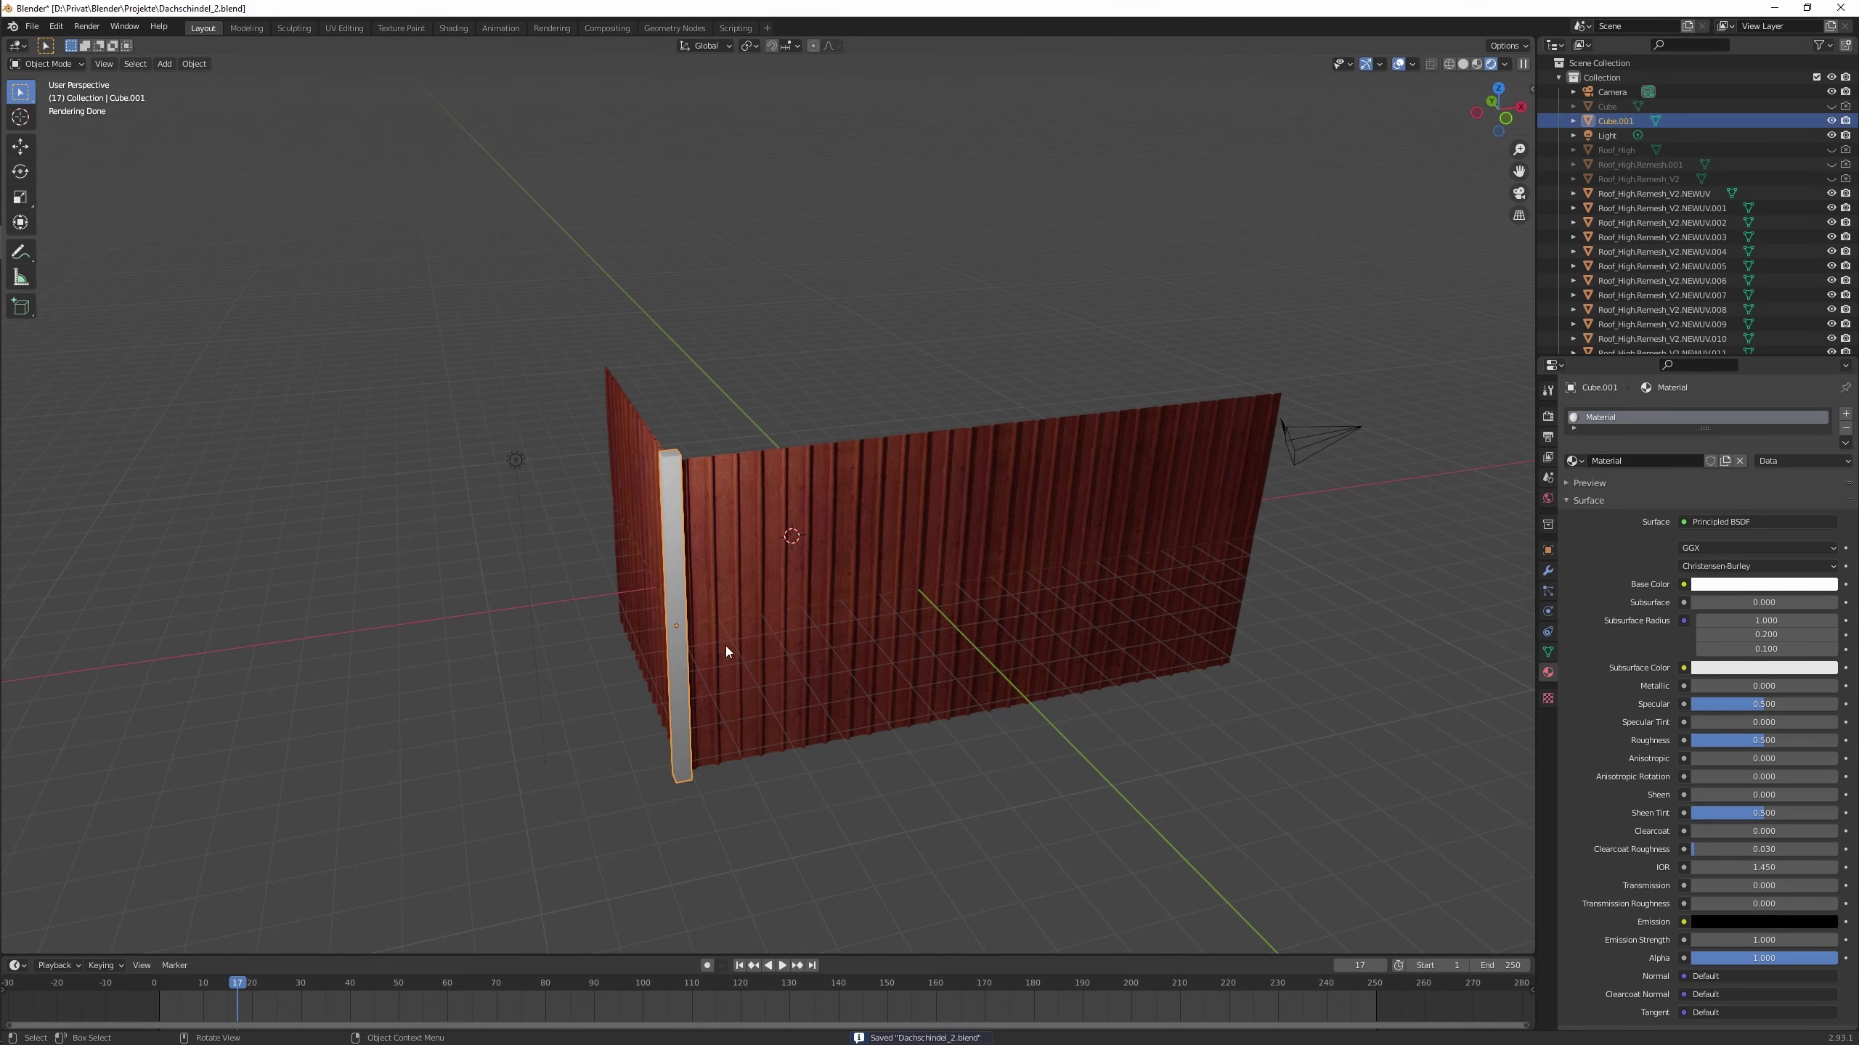
{"action": "key", "text": "KP_1"}
{"action": "key", "text": "shift+d"}
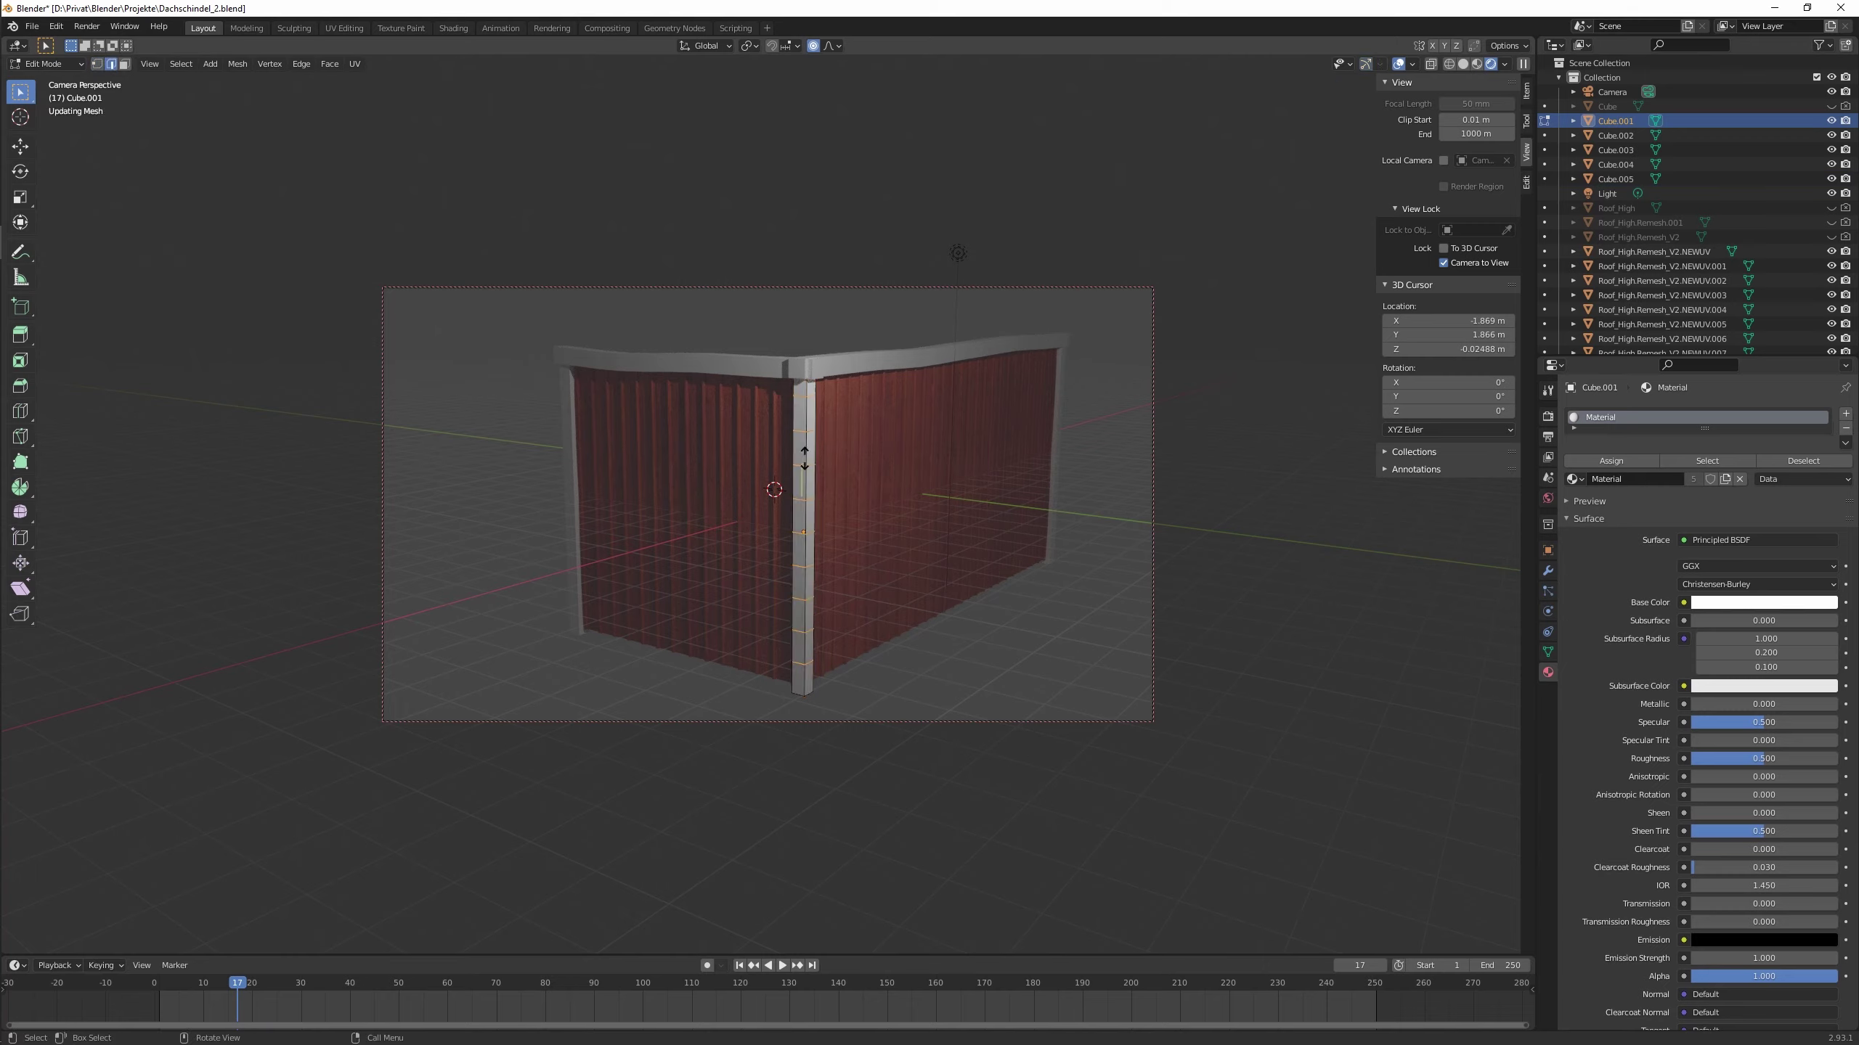
{"action": "key", "text": "Tab"}
{"action": "key", "text": "F12"}
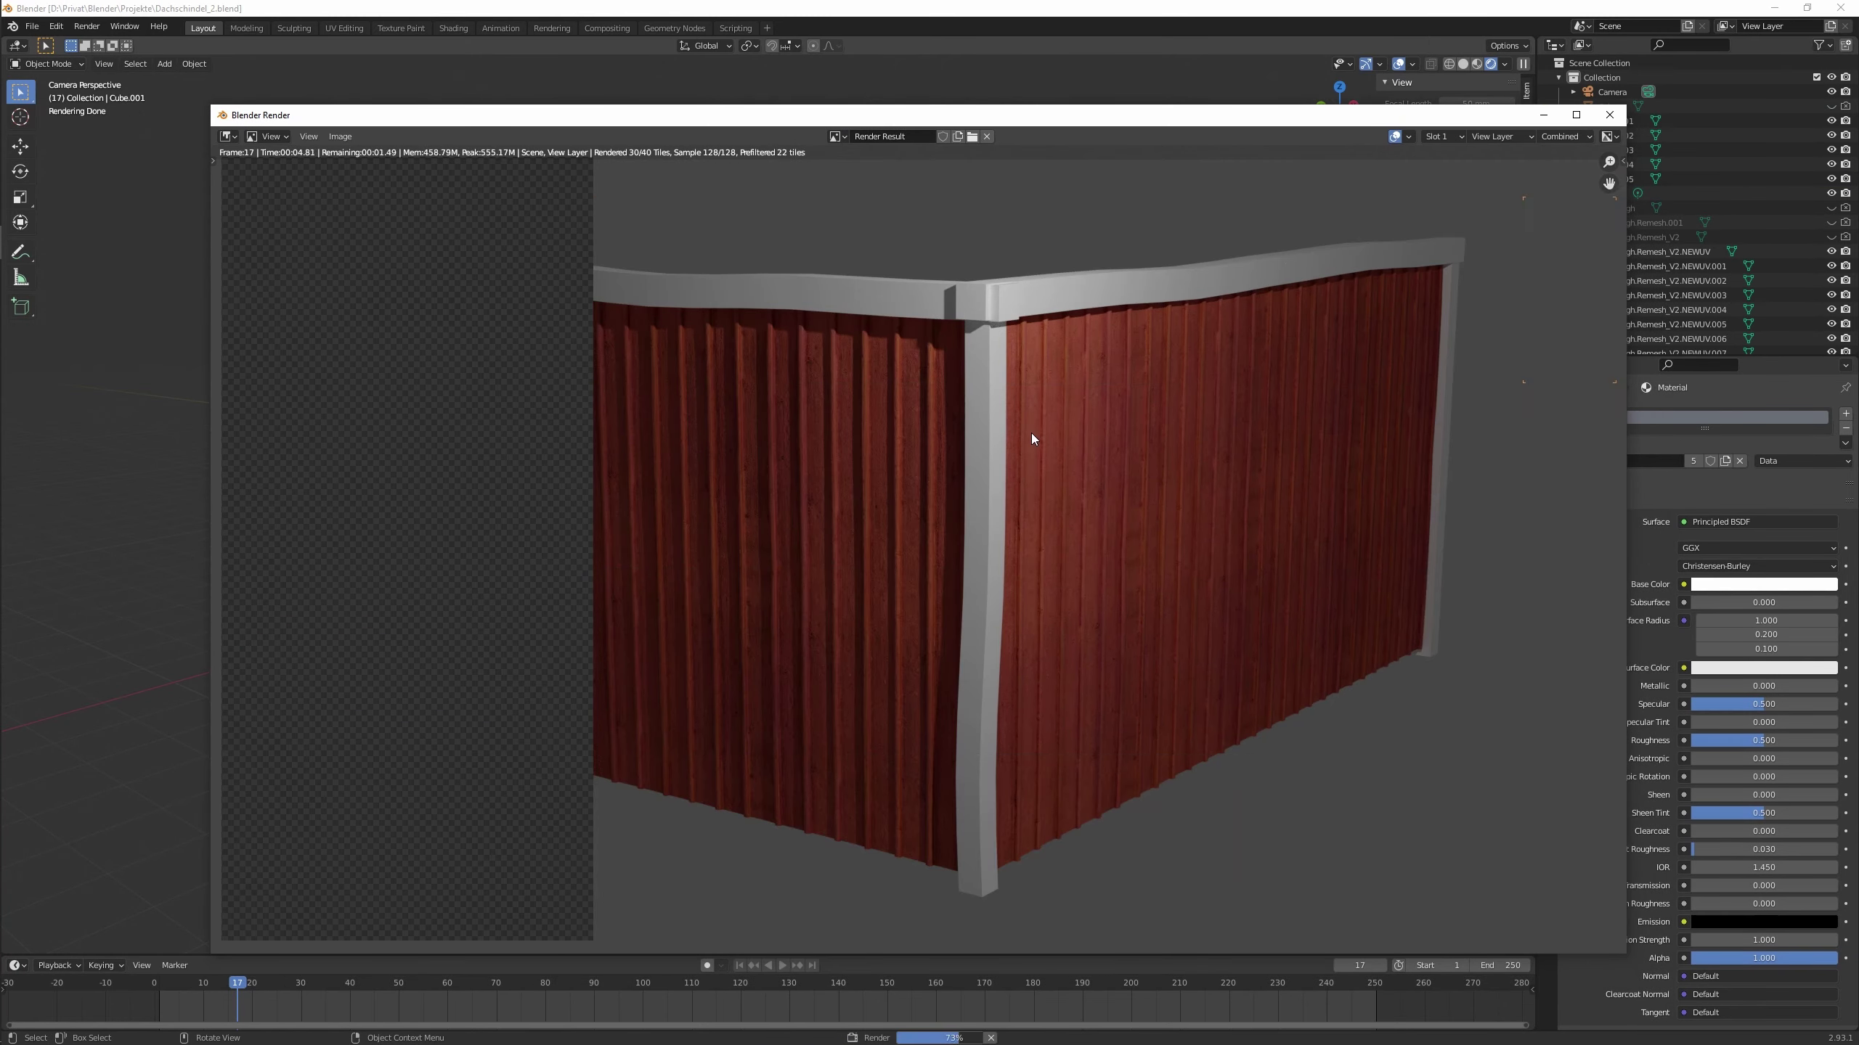
{"action": "key", "text": "Escape"}
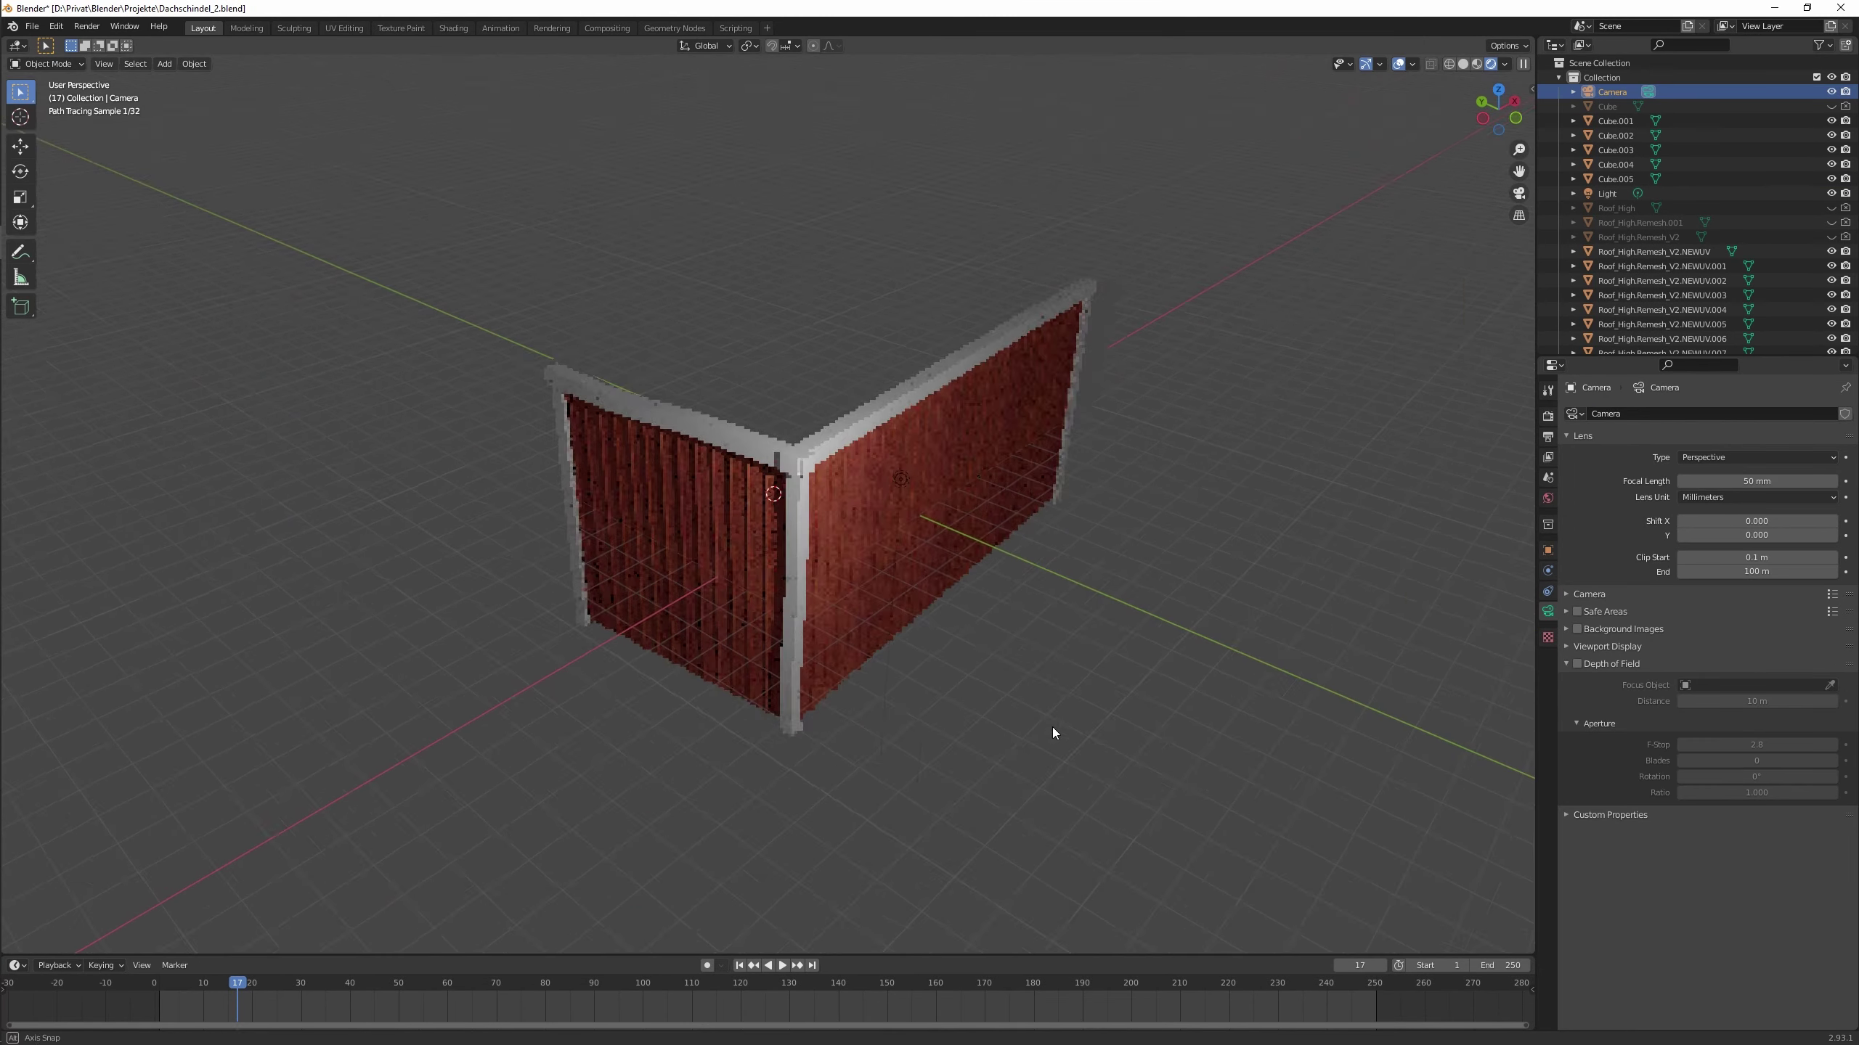